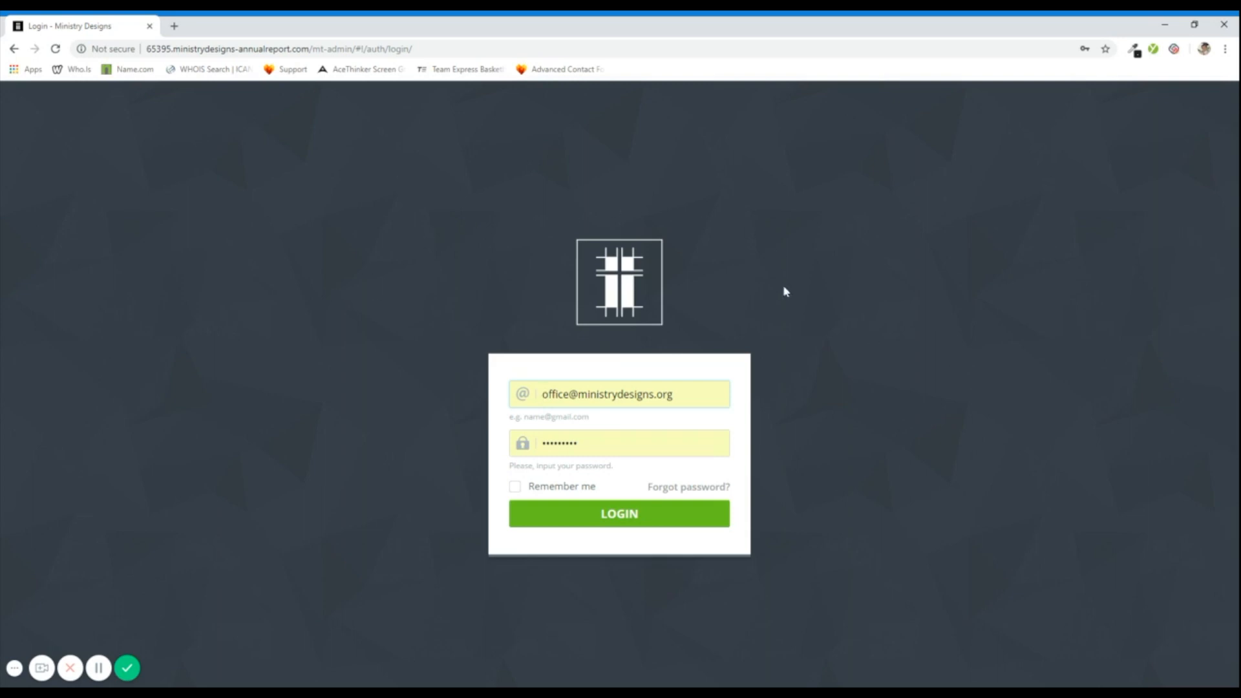
Log in to the site admin and look through the Home page's content from the Annual Report banner to the Mission Work section.
left_click(621, 526)
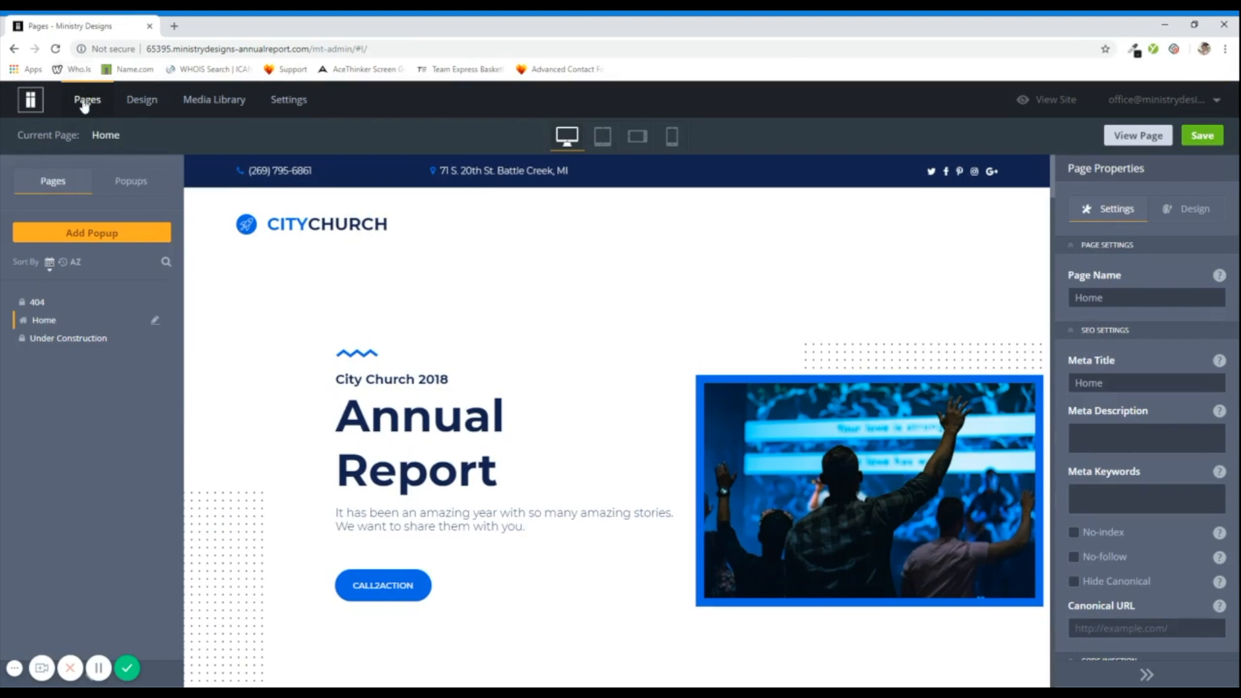
scroll(487, 353, "down", 9)
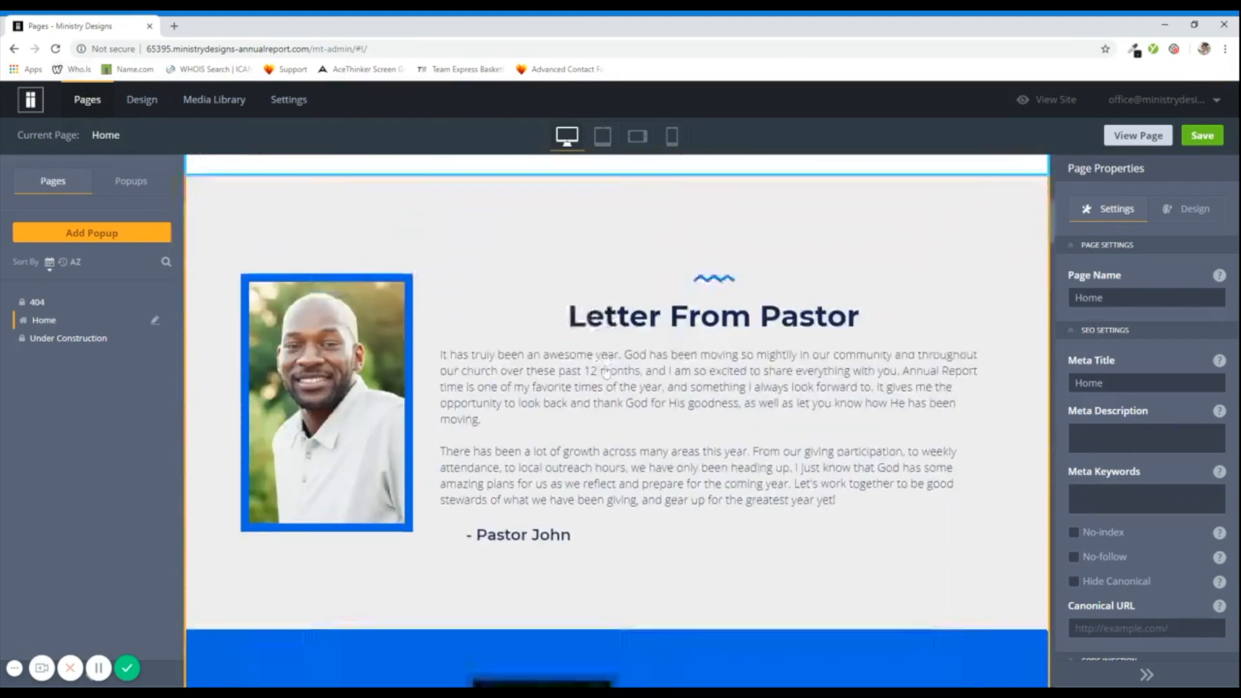
scroll(605, 373, "down", 15)
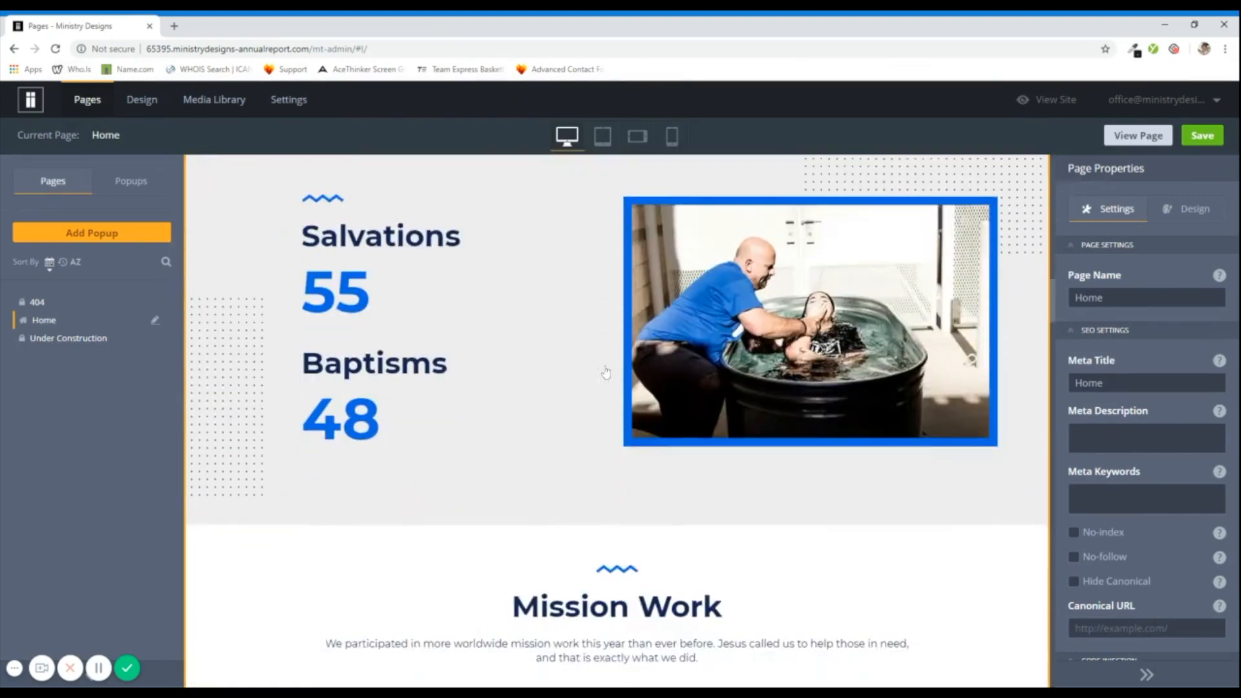
scroll(605, 373, "up", 20)
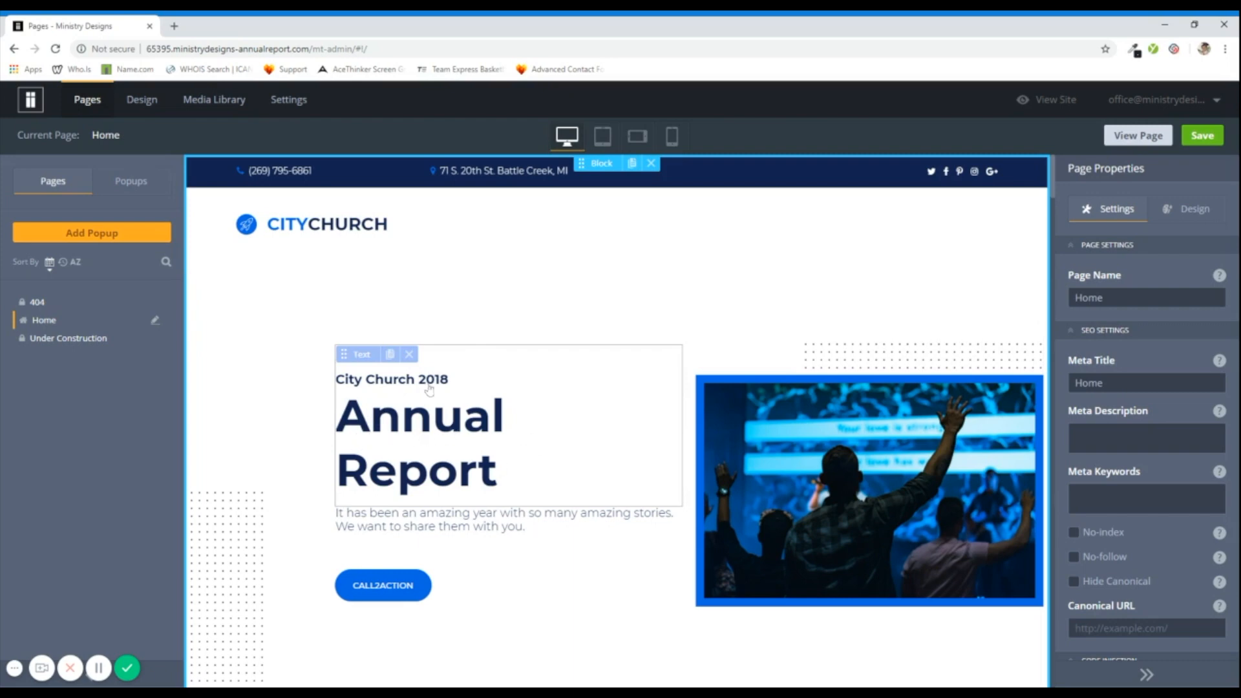
scroll(721, 427, "down", 2)
scroll(397, 438, "down", 8)
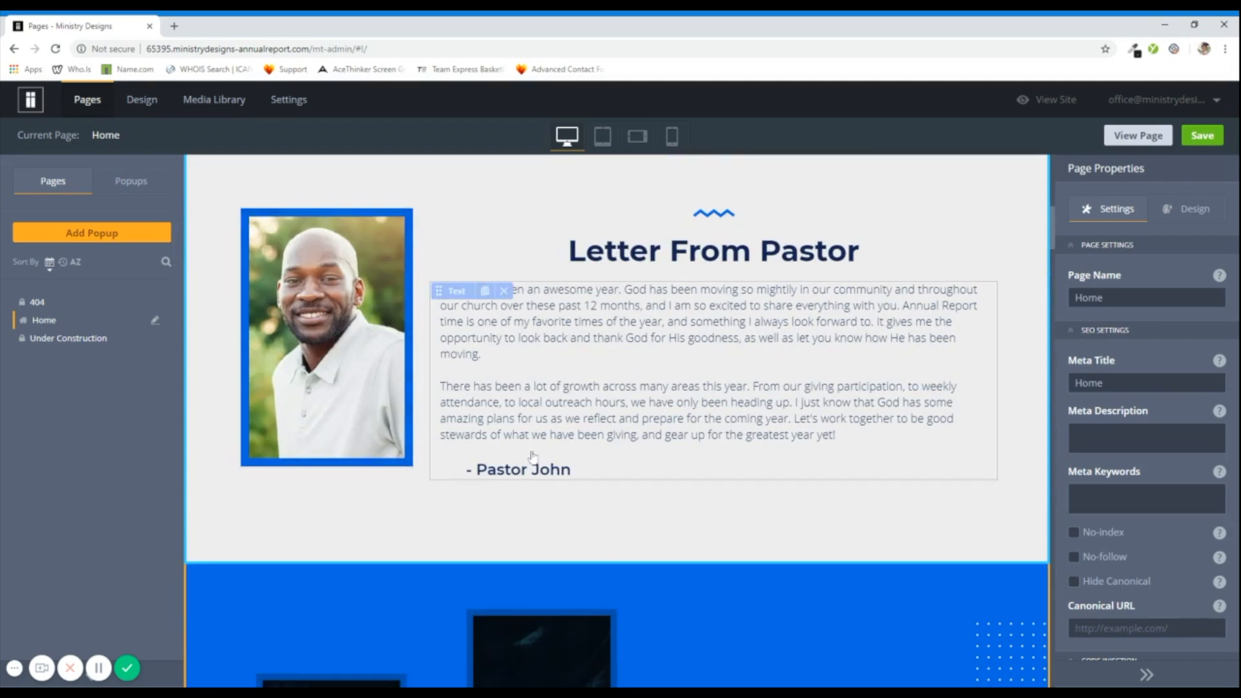
scroll(422, 423, "down", 3)
scroll(546, 520, "down", 2)
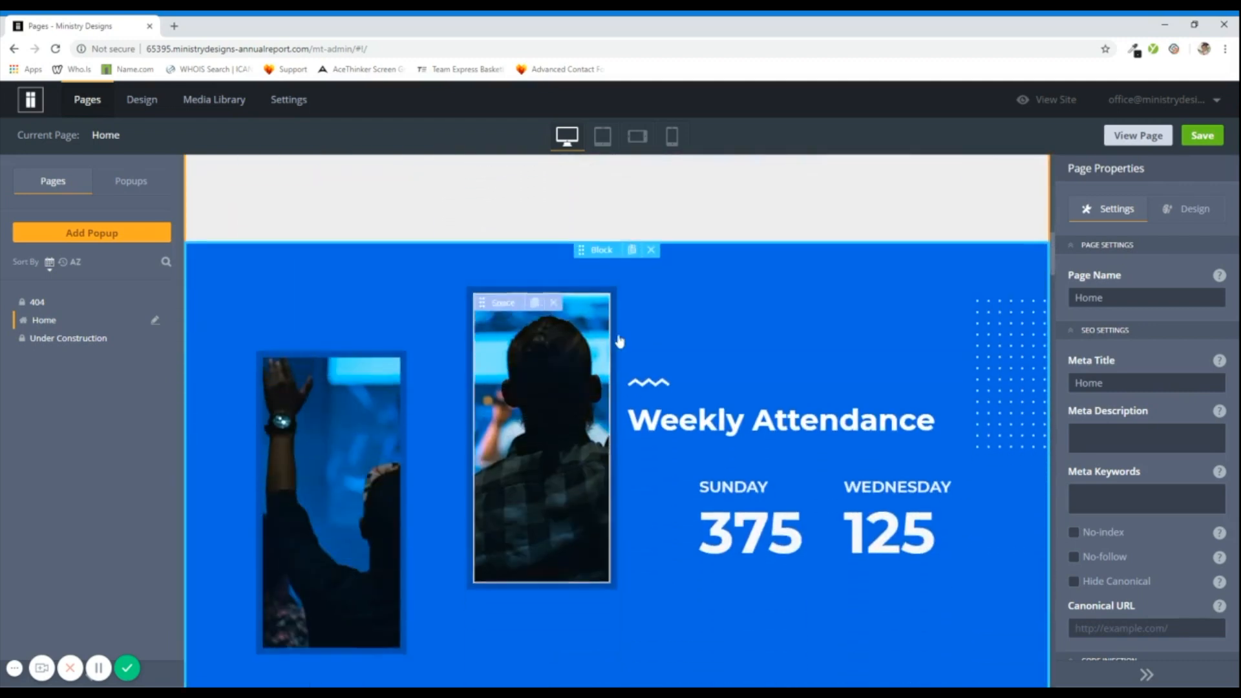
Open the site-wide design options and look over the Home page preview down to the Weekly Attendance section.
left_click(141, 102)
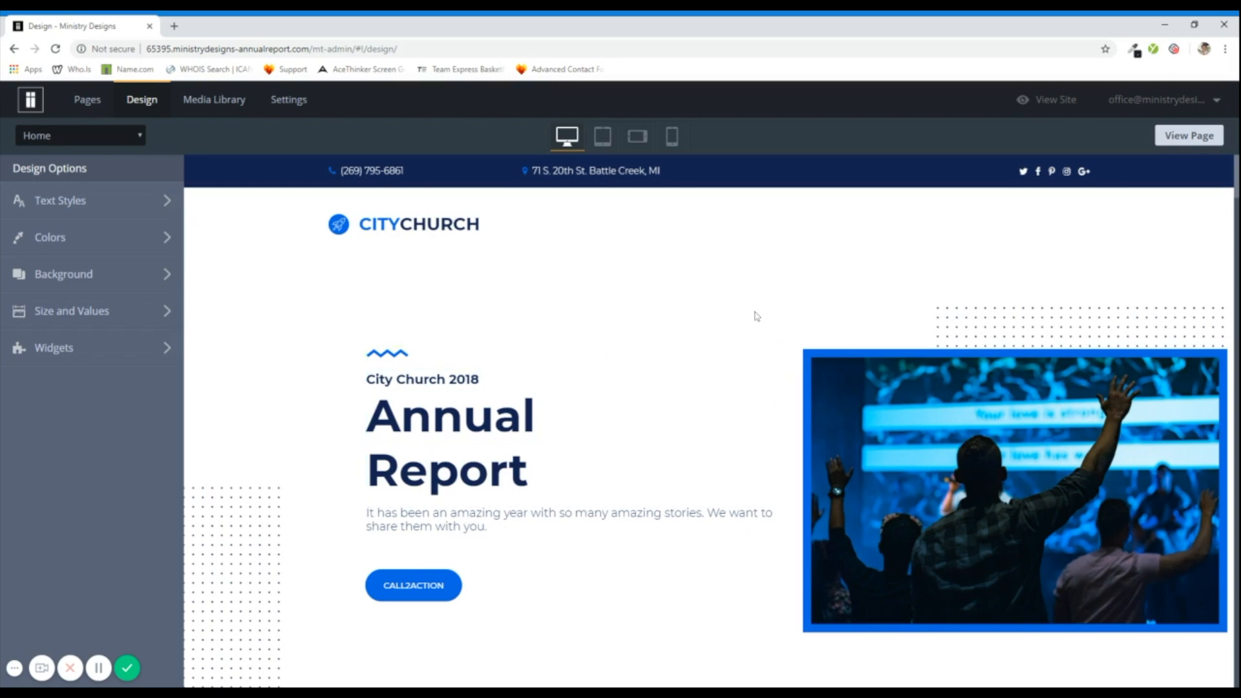
scroll(744, 314, "down", 6)
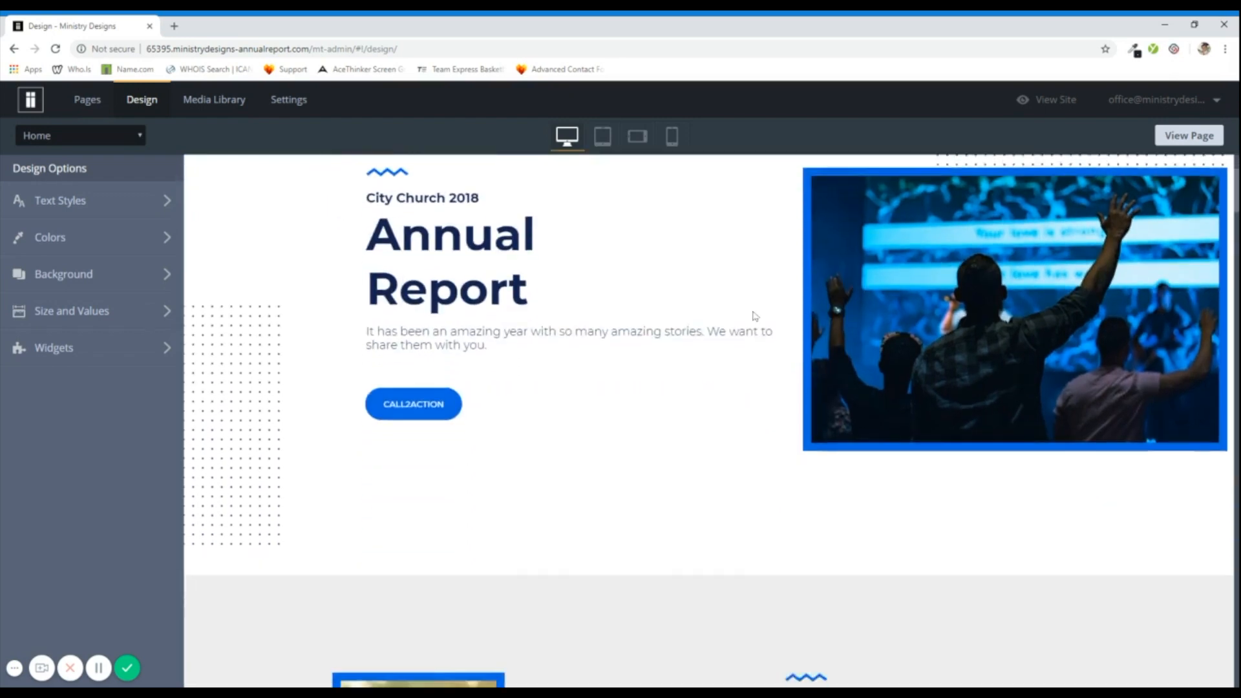
scroll(744, 315, "up", 2)
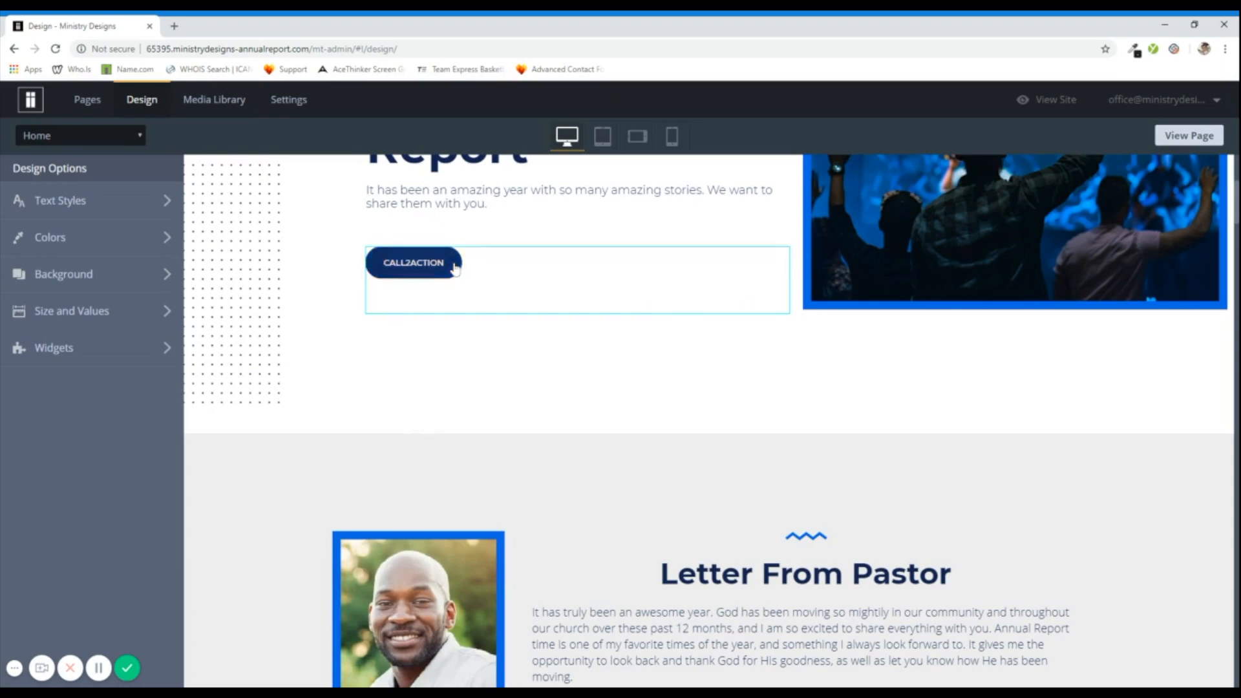
scroll(542, 397, "down", 1)
scroll(542, 398, "down", 10)
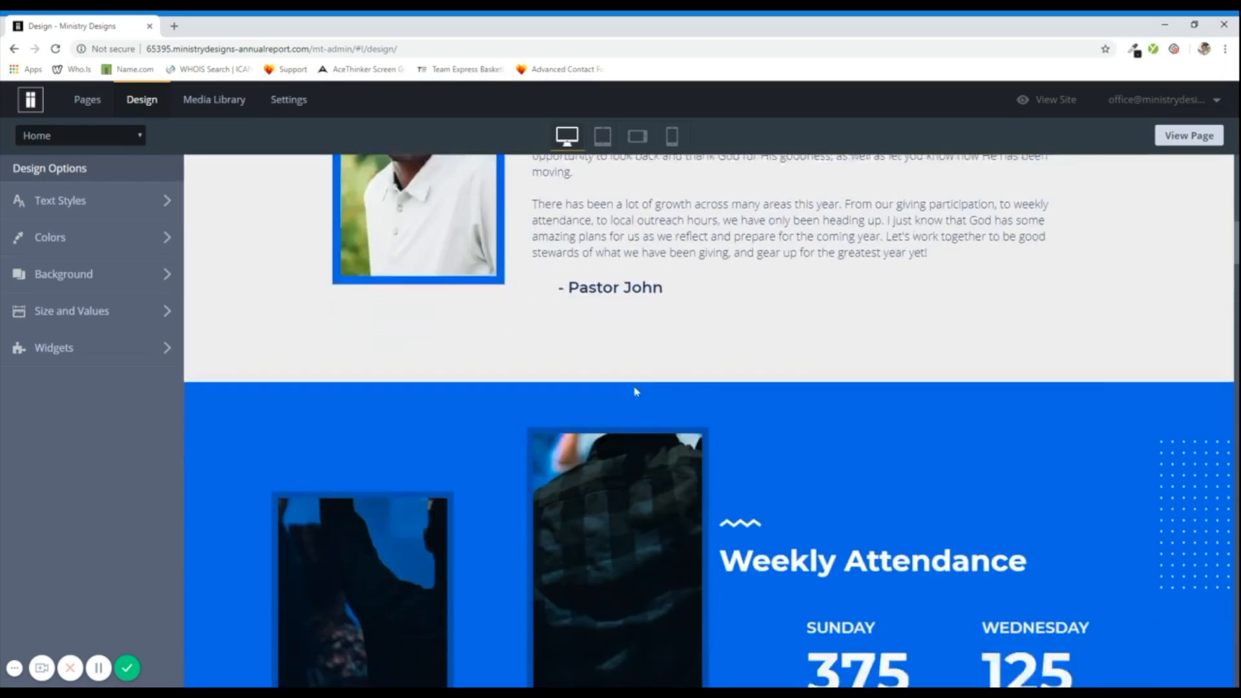
scroll(709, 397, "up", 10)
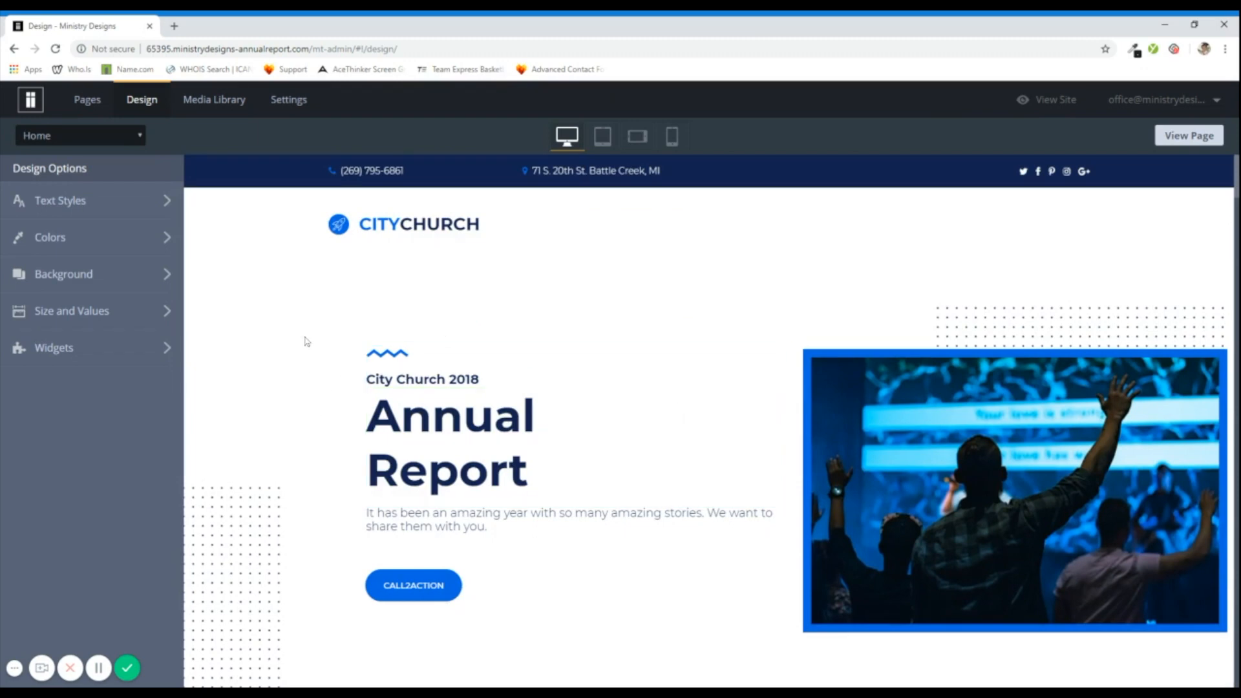
Review the media library, including its file upload area with the size limit and the full list of stored items.
left_click(215, 111)
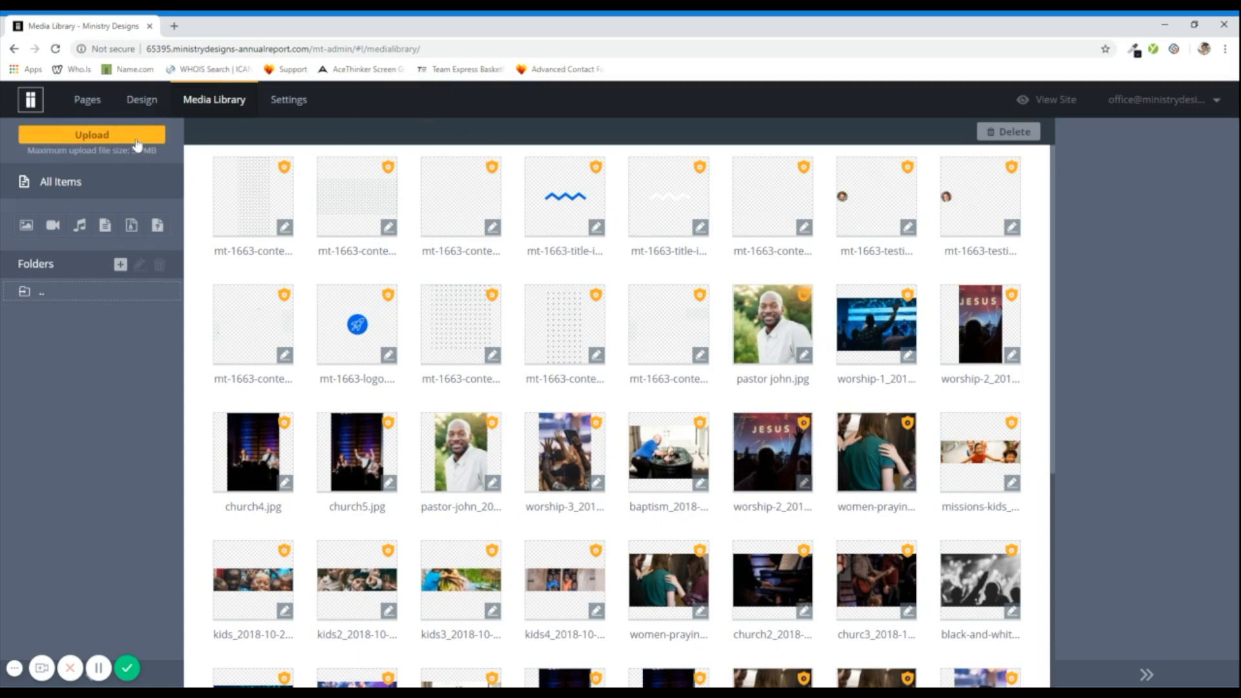
left_click(92, 137)
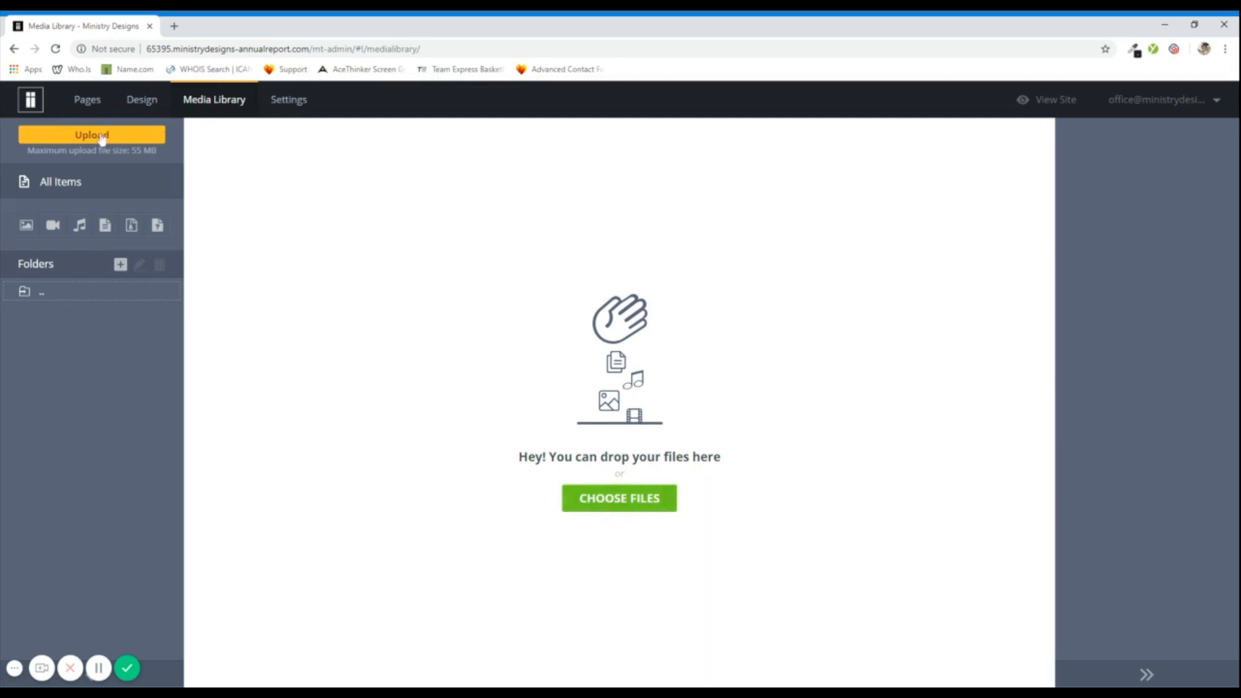
left_click_drag(26, 155, 161, 157)
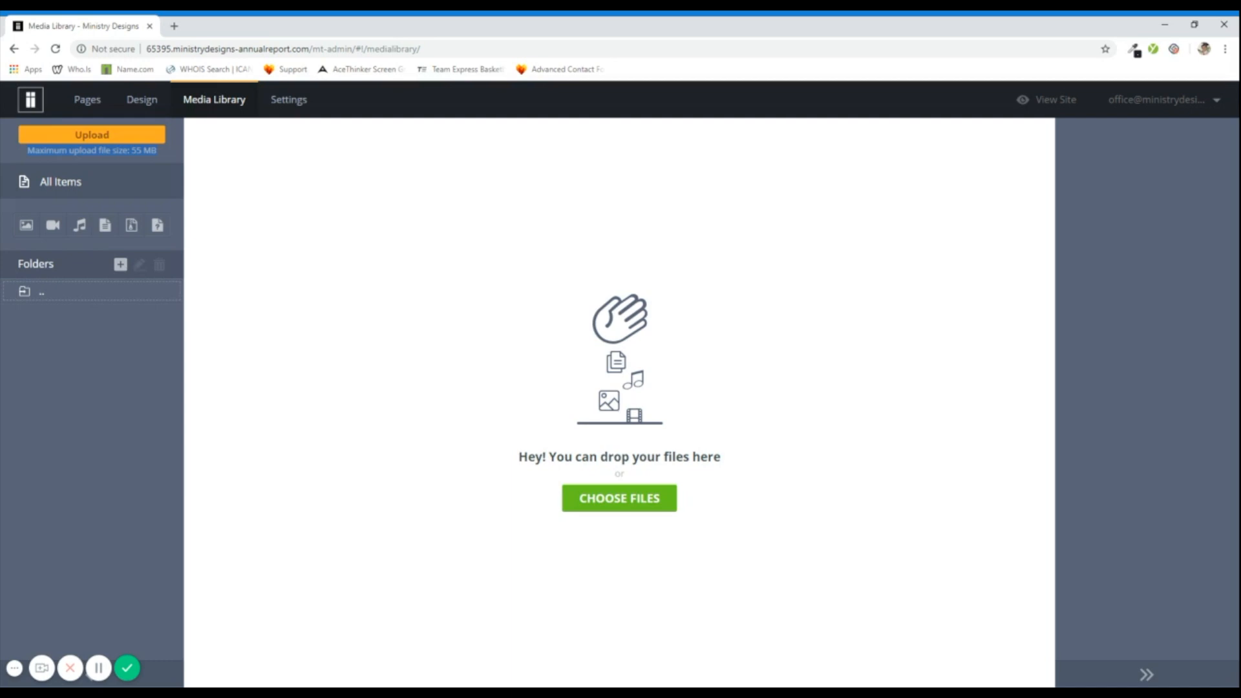
left_click(82, 187)
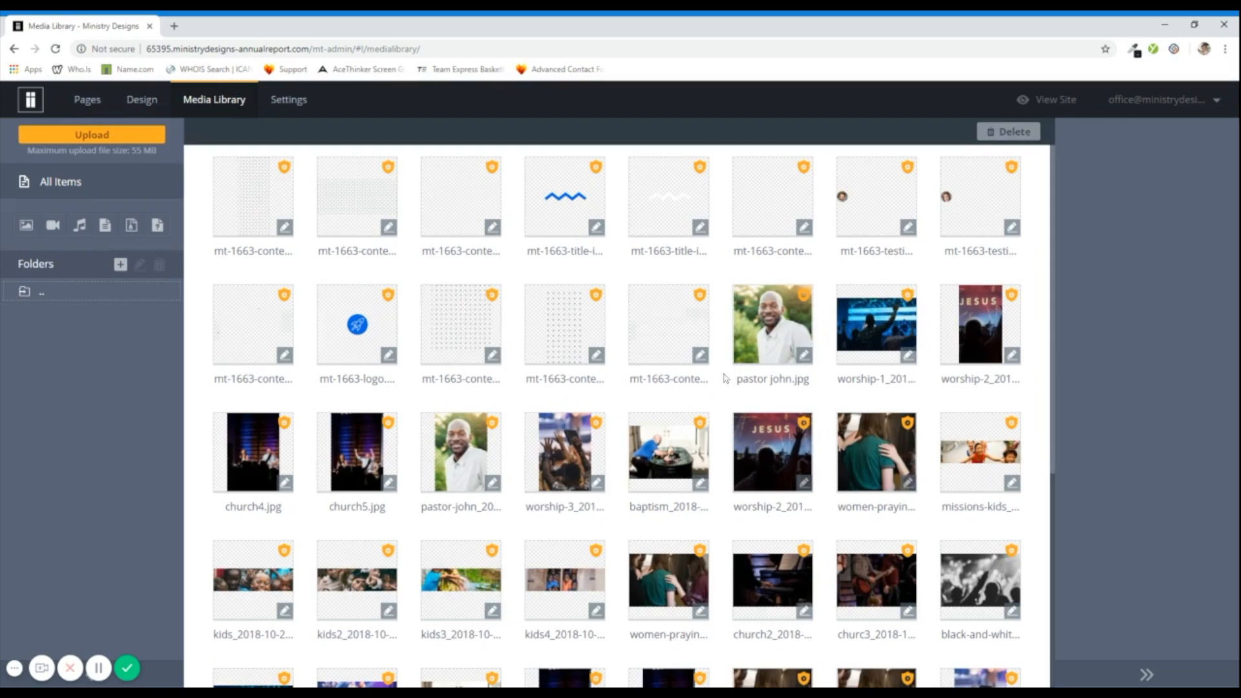
scroll(727, 378, "down", 5)
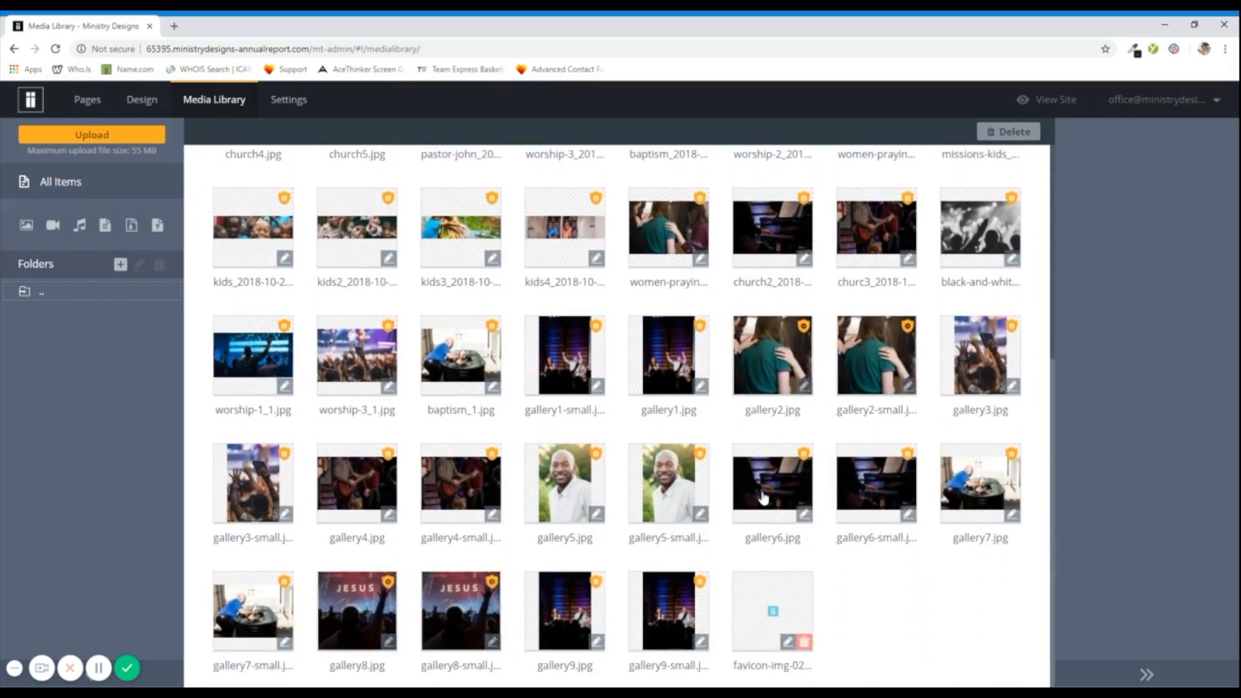
scroll(743, 500, "up", 5)
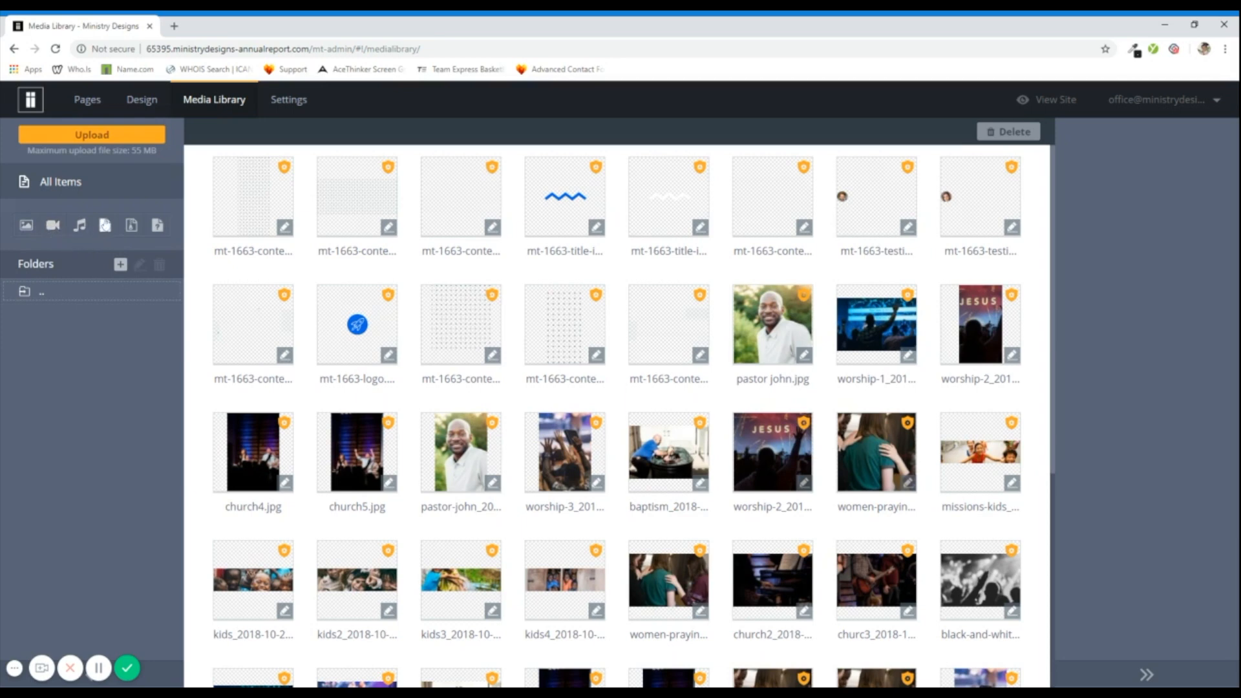
Create a media folder named TEST and display the file properties of the pastor portrait in the third row.
left_click(119, 265)
left_click(451, 446)
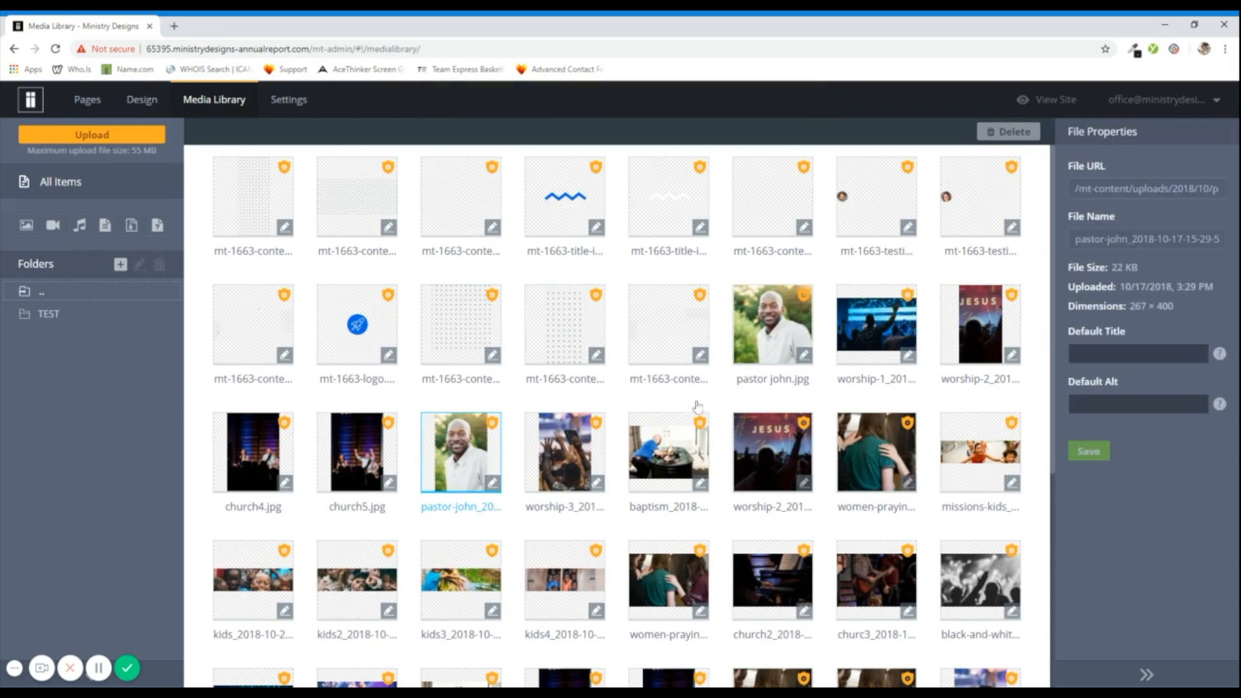
left_click_drag(1067, 133, 1140, 151)
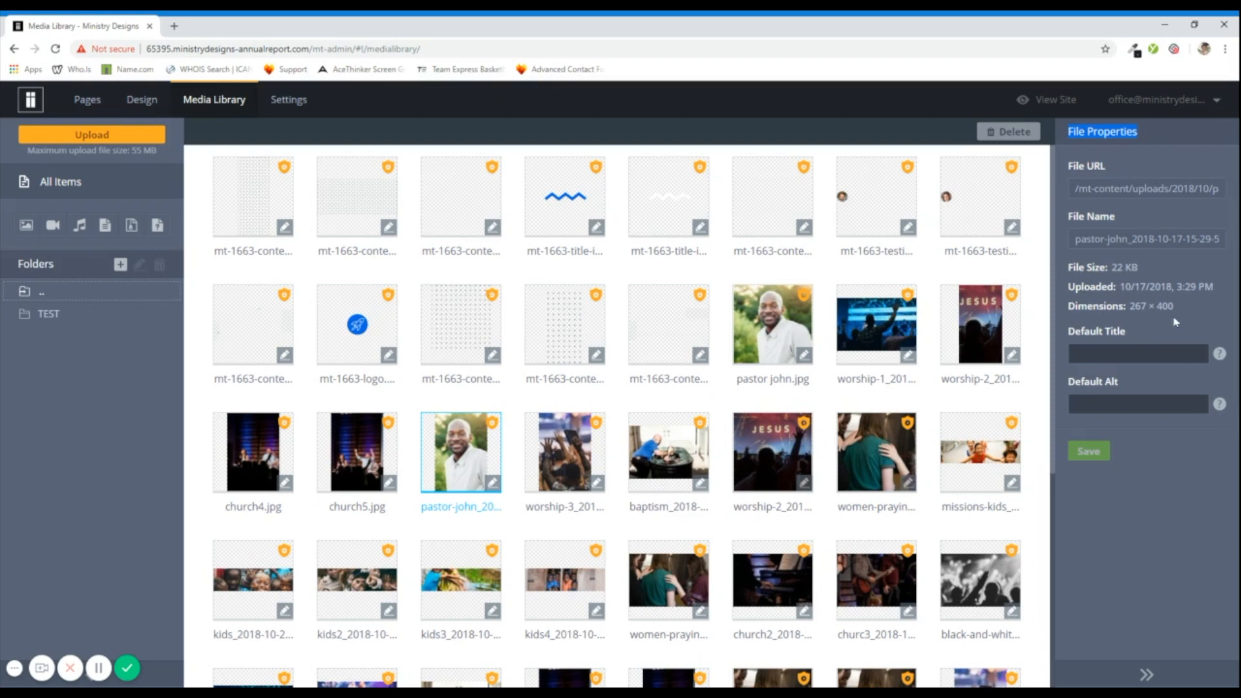
Open the selected pastor portrait for photo editing and try the Classic effects Indiglow, Concorde, Aqua and Strato, discarding them.
left_click(491, 483)
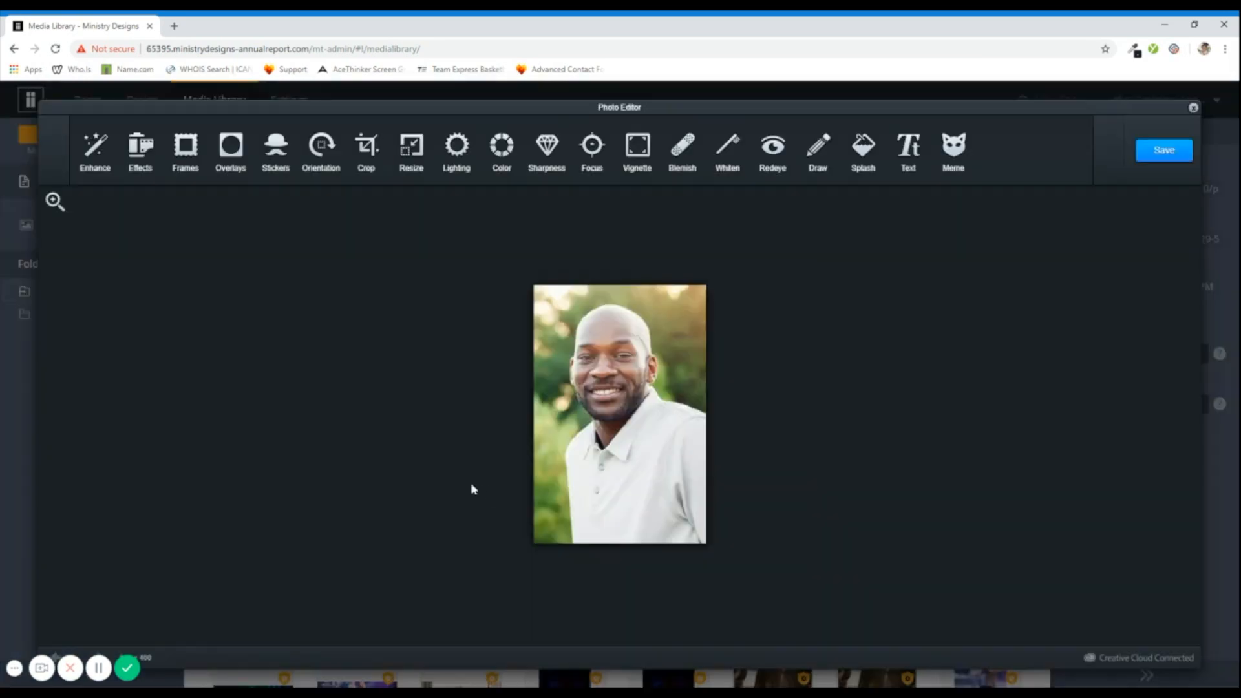
left_click(144, 161)
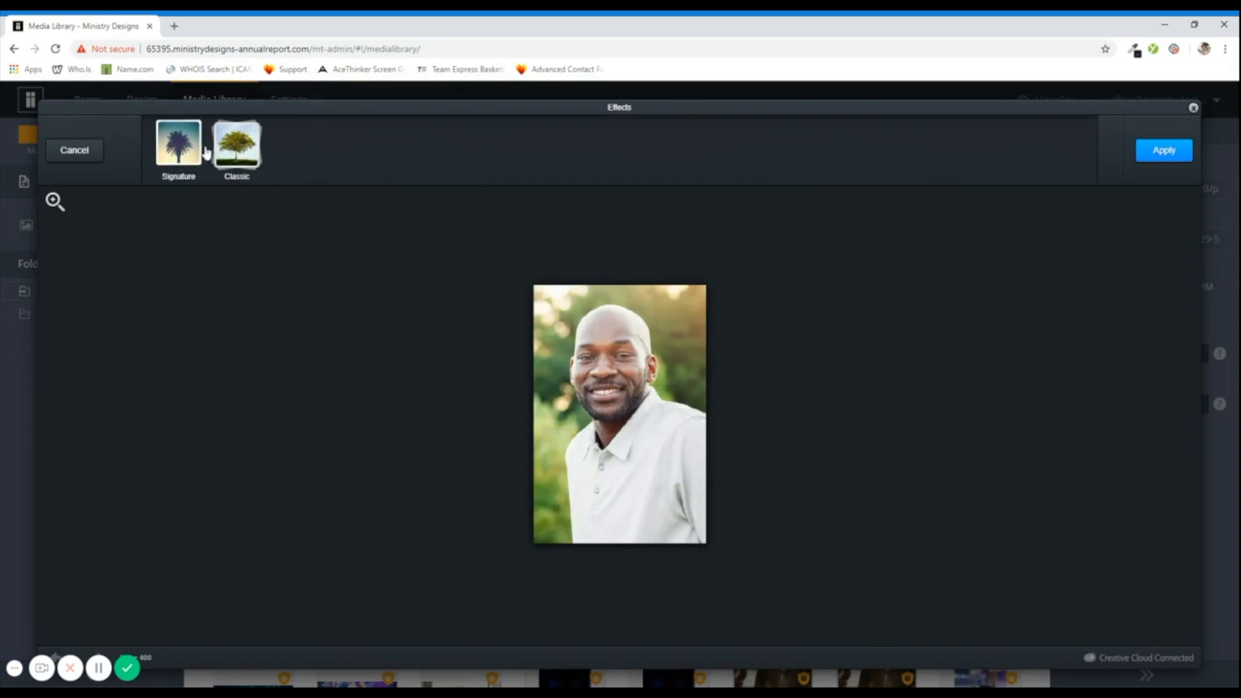
left_click(237, 150)
left_click(328, 157)
left_click(381, 152)
left_click(434, 155)
left_click(494, 161)
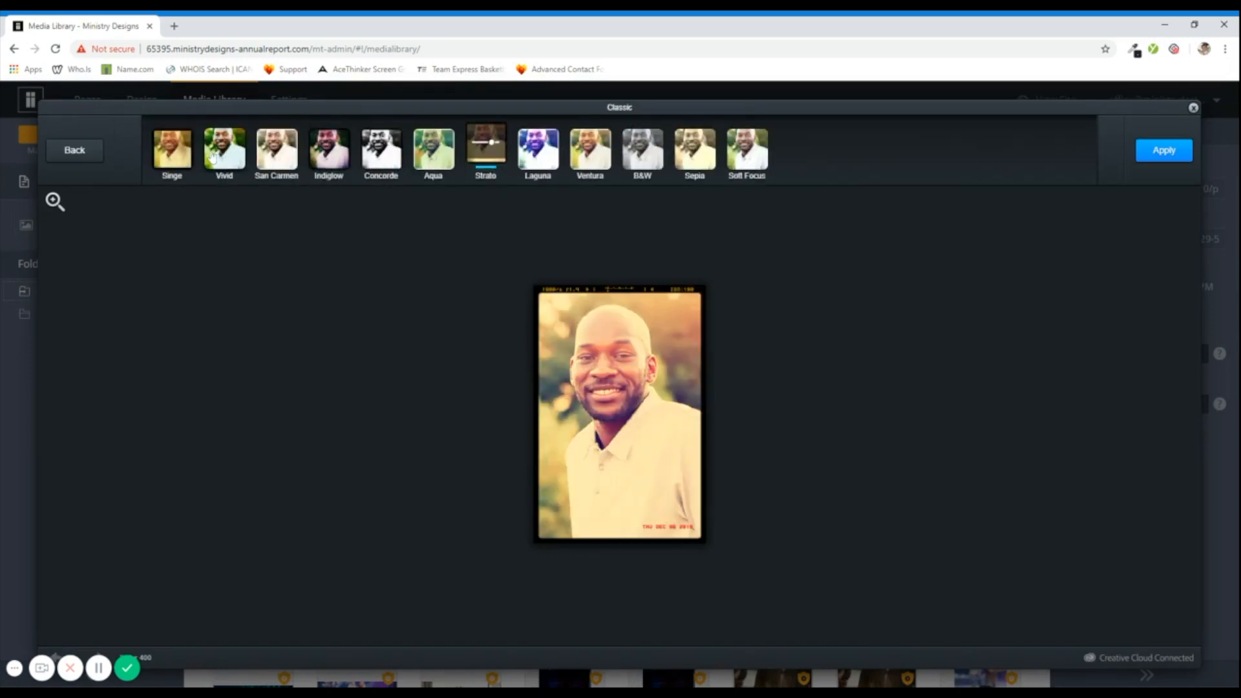
left_click(83, 151)
left_click(82, 151)
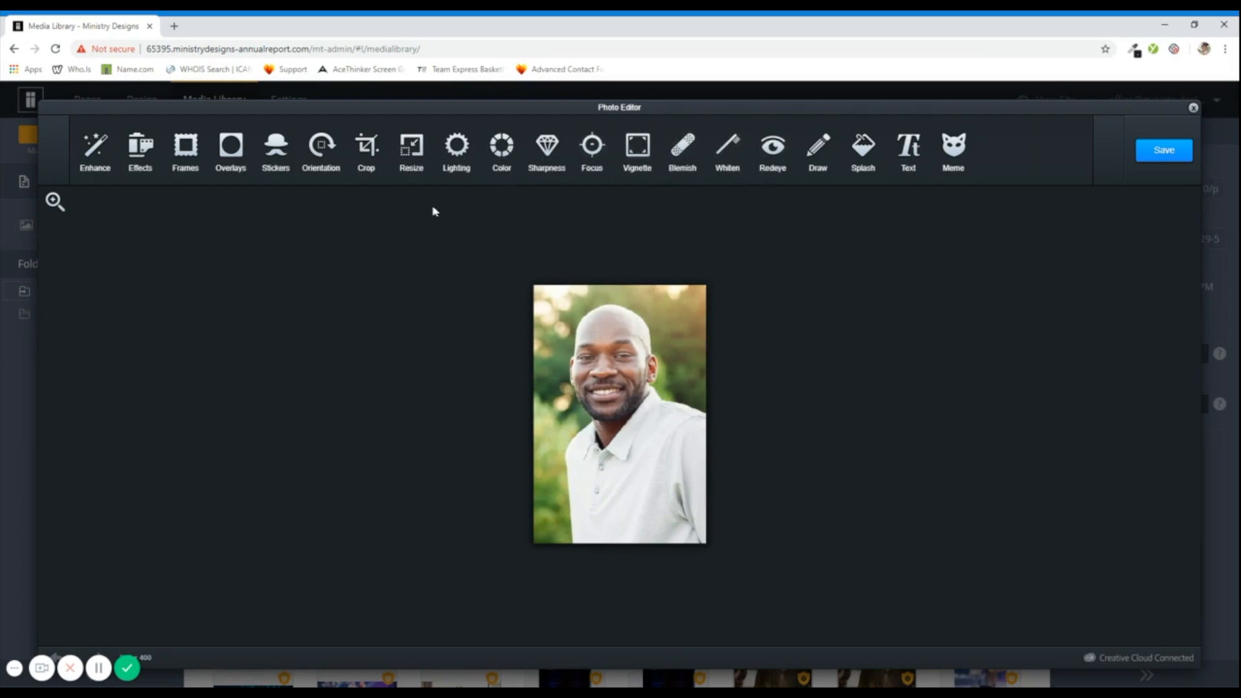
Place the glasses-and-moustache Signature sticker over the man's face, shrink it to fit, and save the edited portrait.
left_click(287, 163)
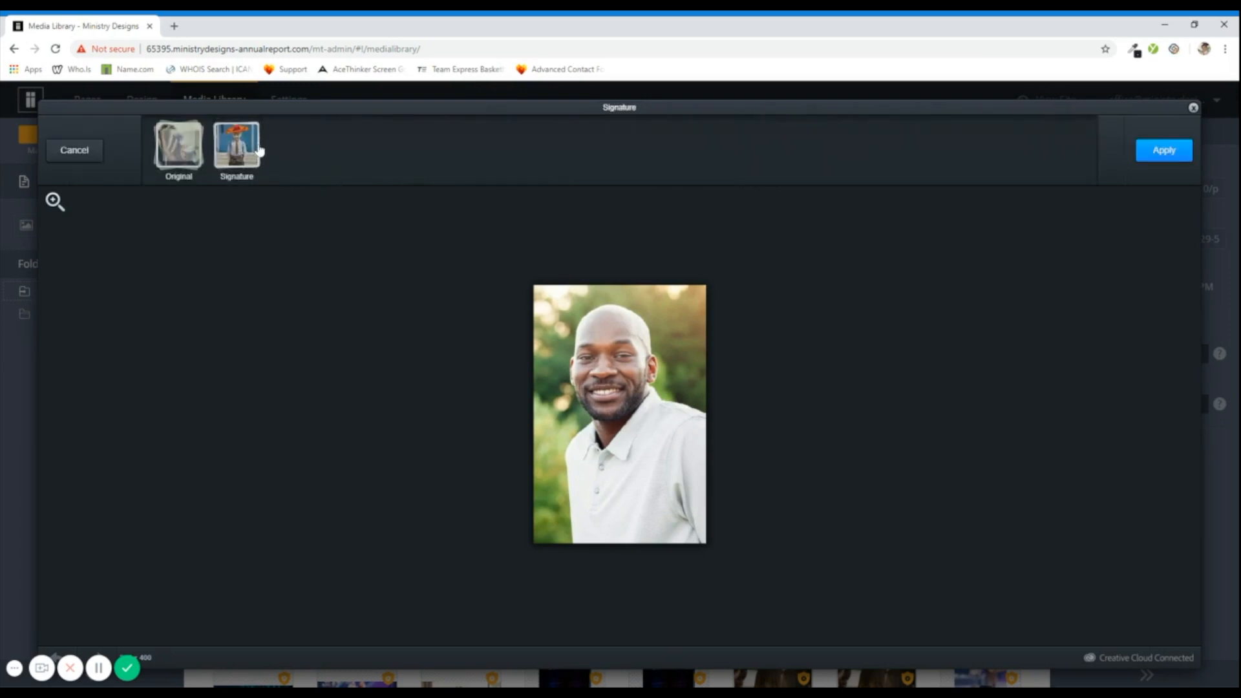
left_click(239, 143)
left_click_drag(484, 150, 598, 352)
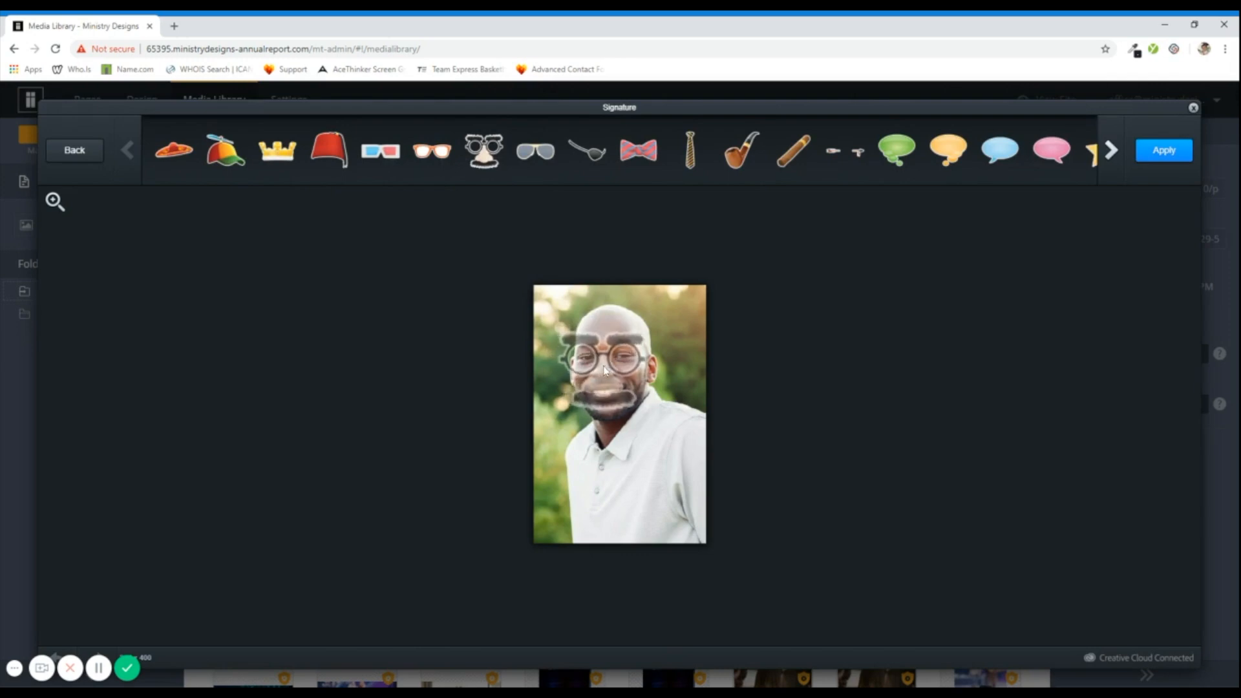
left_click_drag(651, 411, 644, 405)
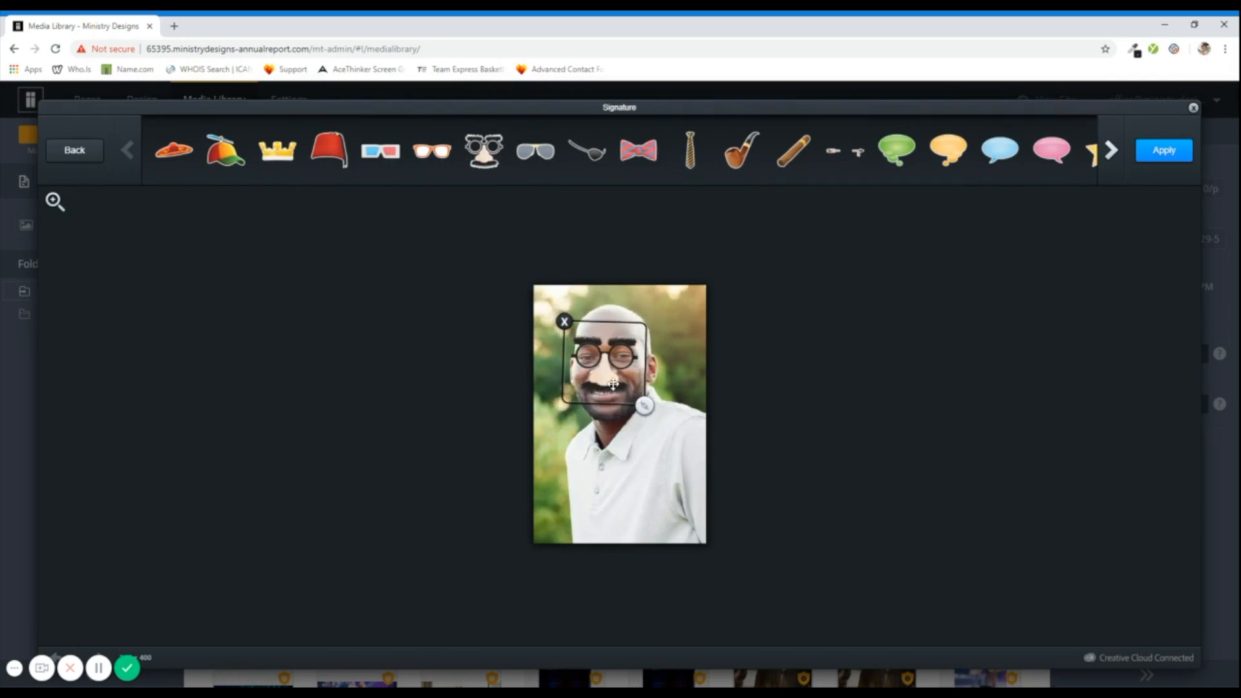
left_click_drag(602, 367, 600, 362)
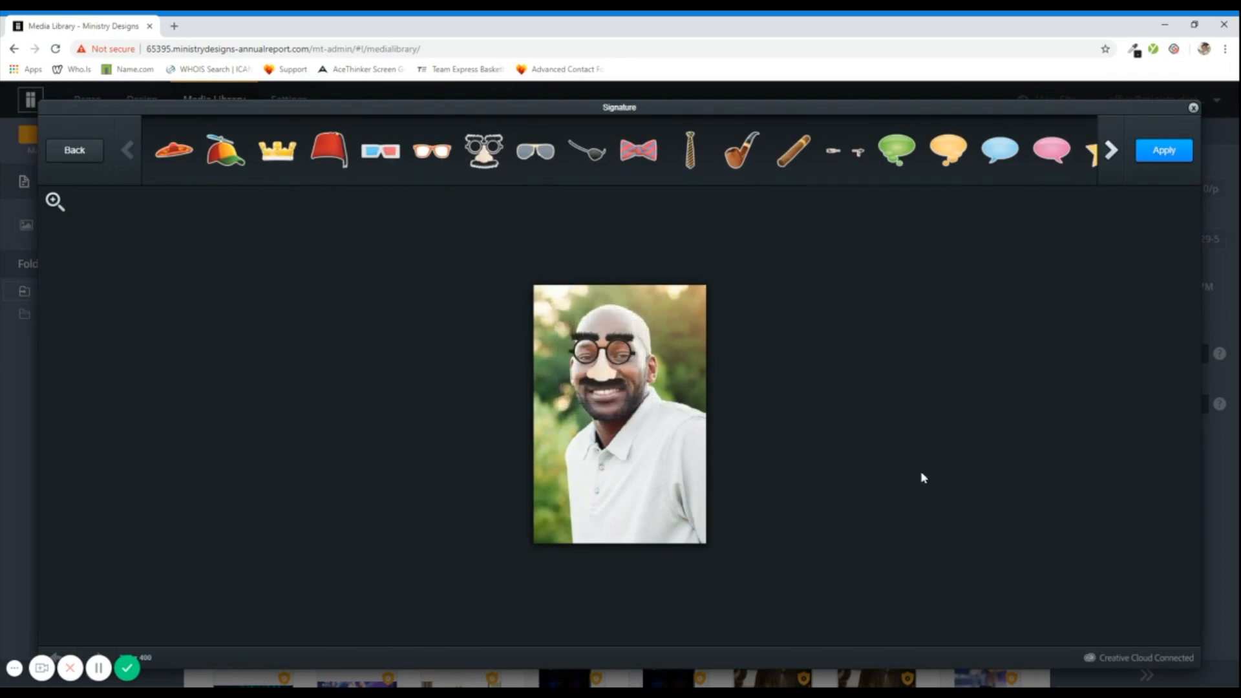
left_click(1156, 154)
left_click(1156, 153)
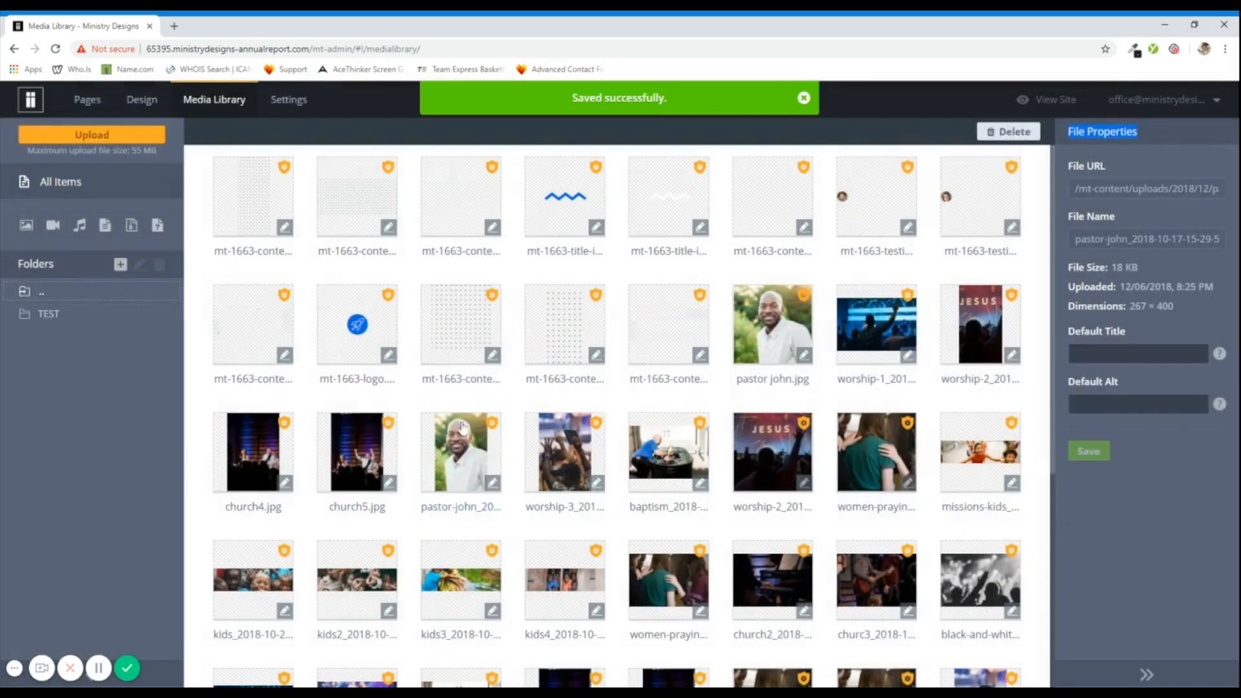
Find the edited pastor portrait at the end of the media library and delete it.
scroll(443, 445, "down", 6)
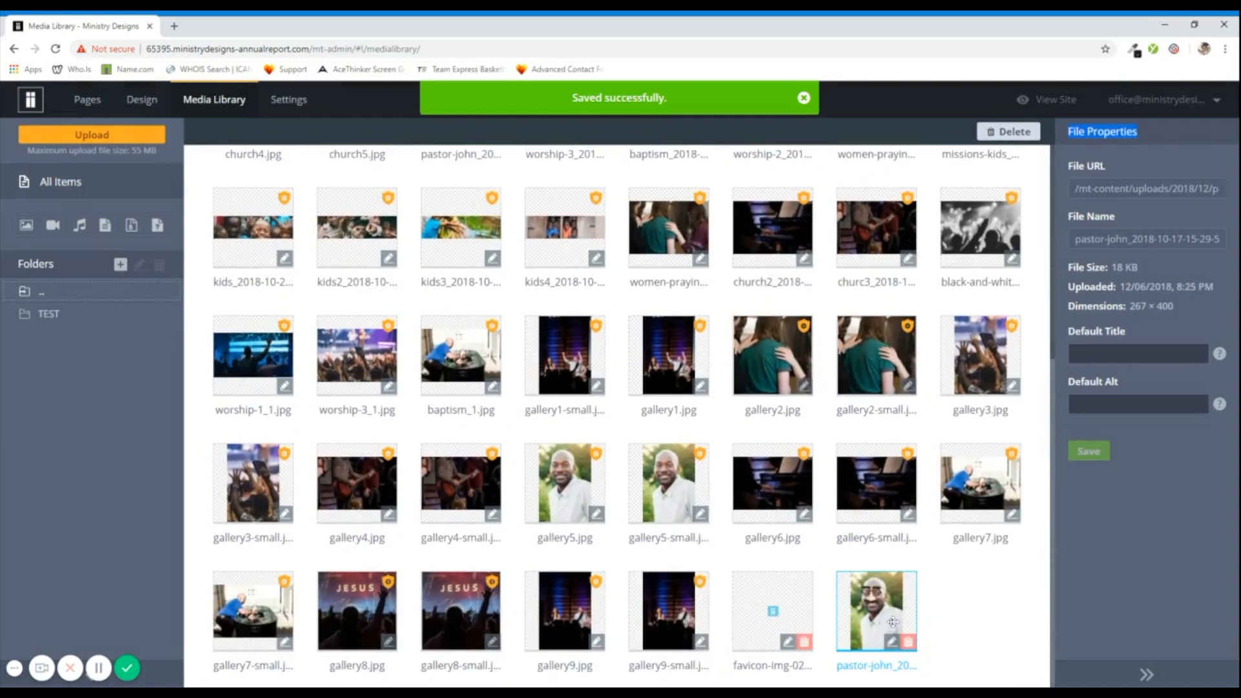
scroll(451, 355, "up", 4)
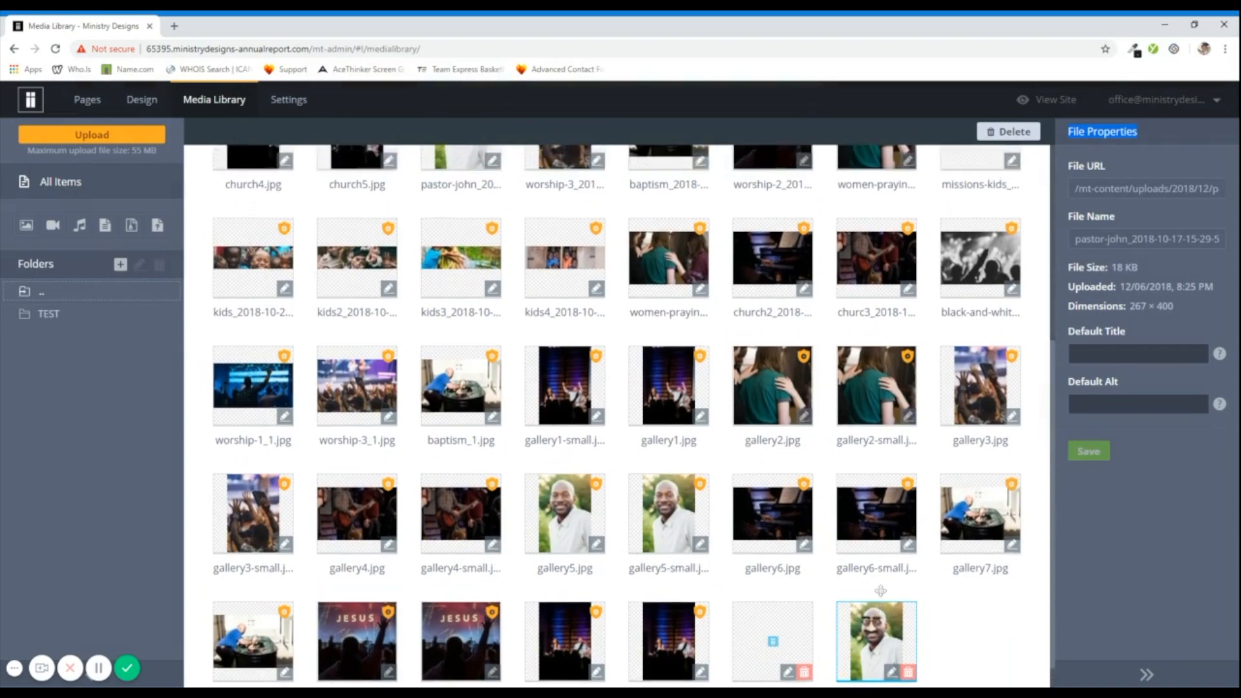
scroll(451, 355, "down", 8)
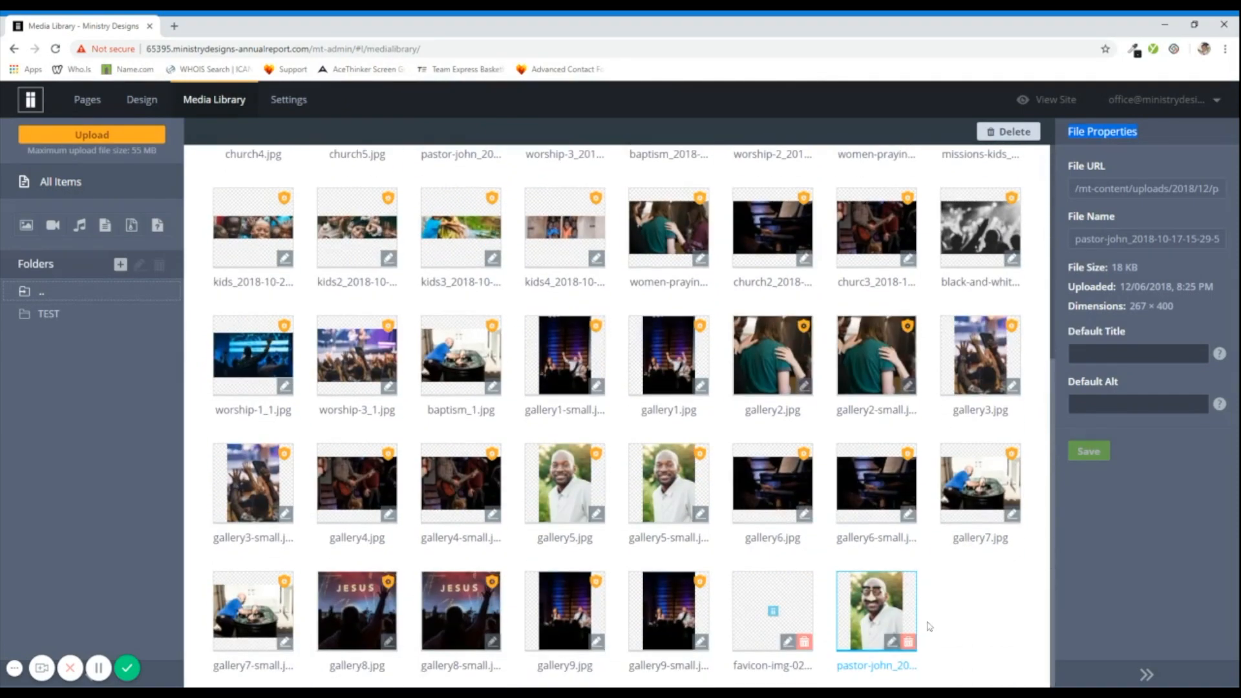
left_click(908, 641)
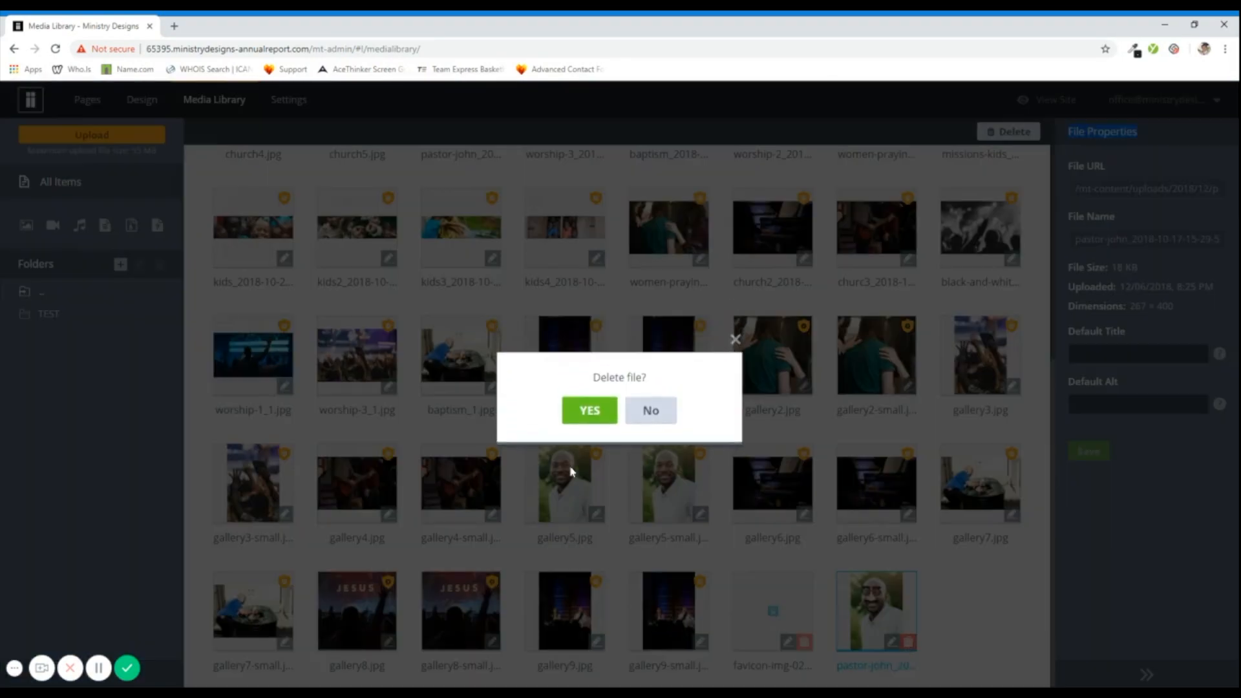
left_click(595, 417)
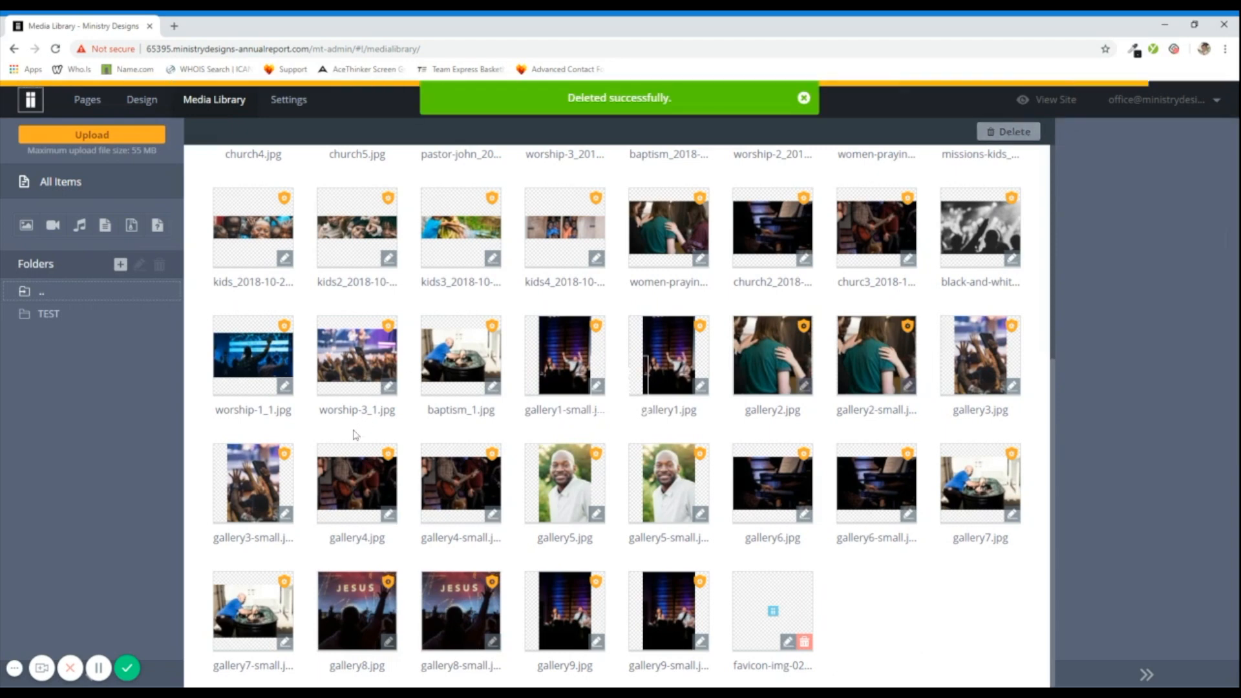
Open the general website settings and review the name, page title format, address, favicon and language options.
left_click(291, 103)
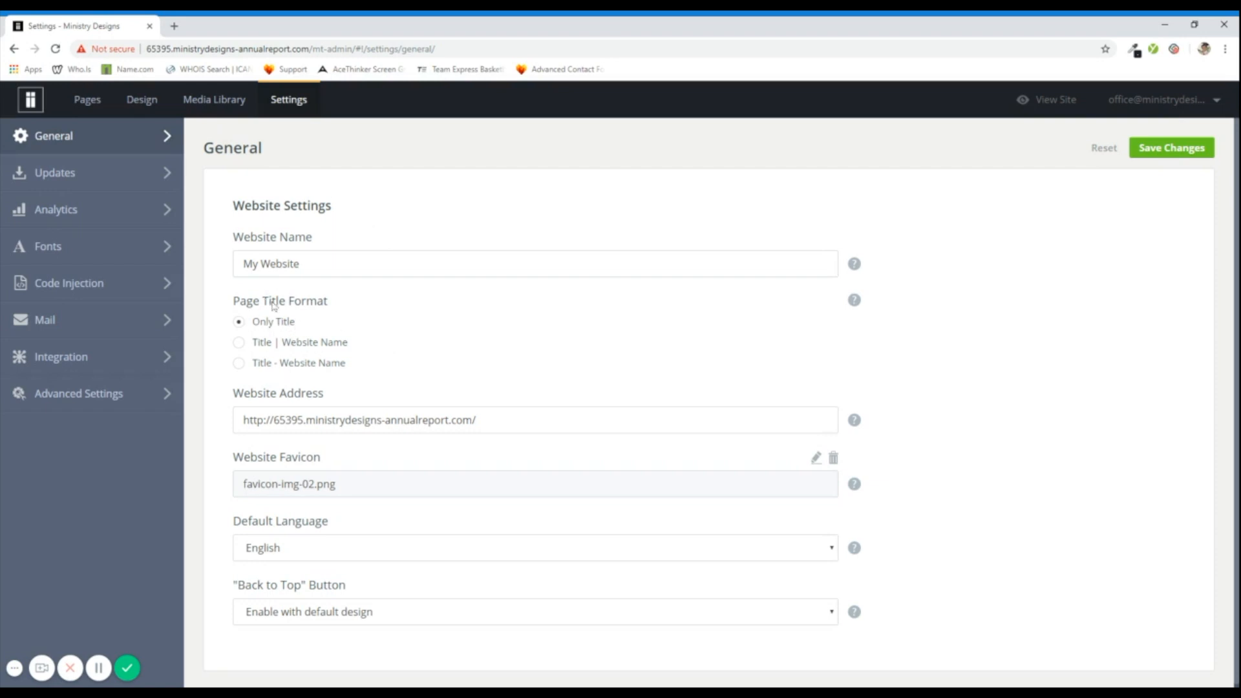
scroll(273, 307, "down", 1)
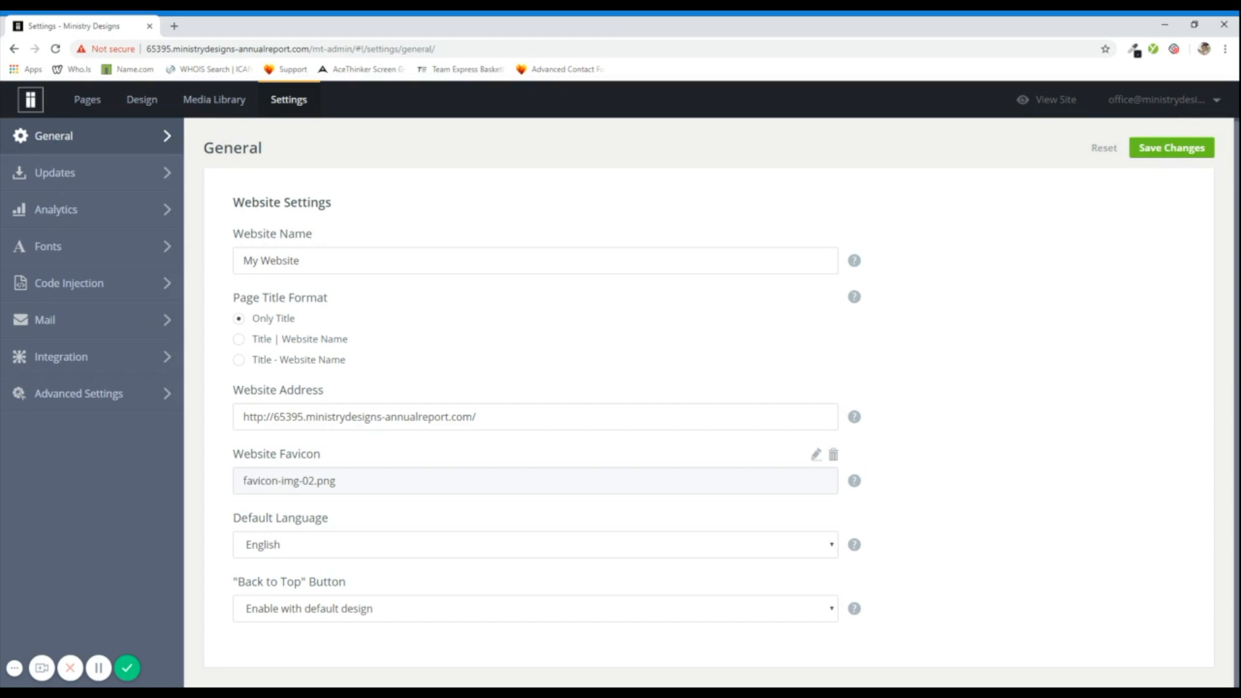
View the live site in a separate tab to check the Website Favicon, and return to the general settings.
left_click_drag(232, 455, 346, 457)
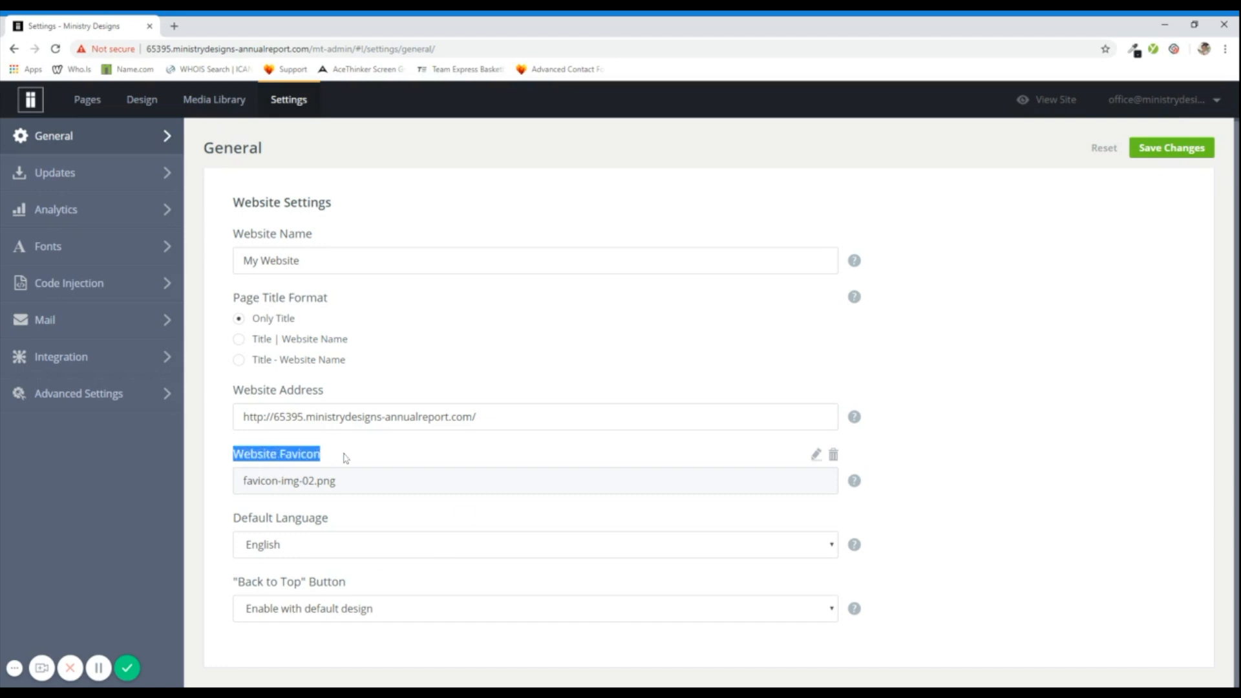
left_click(1058, 101)
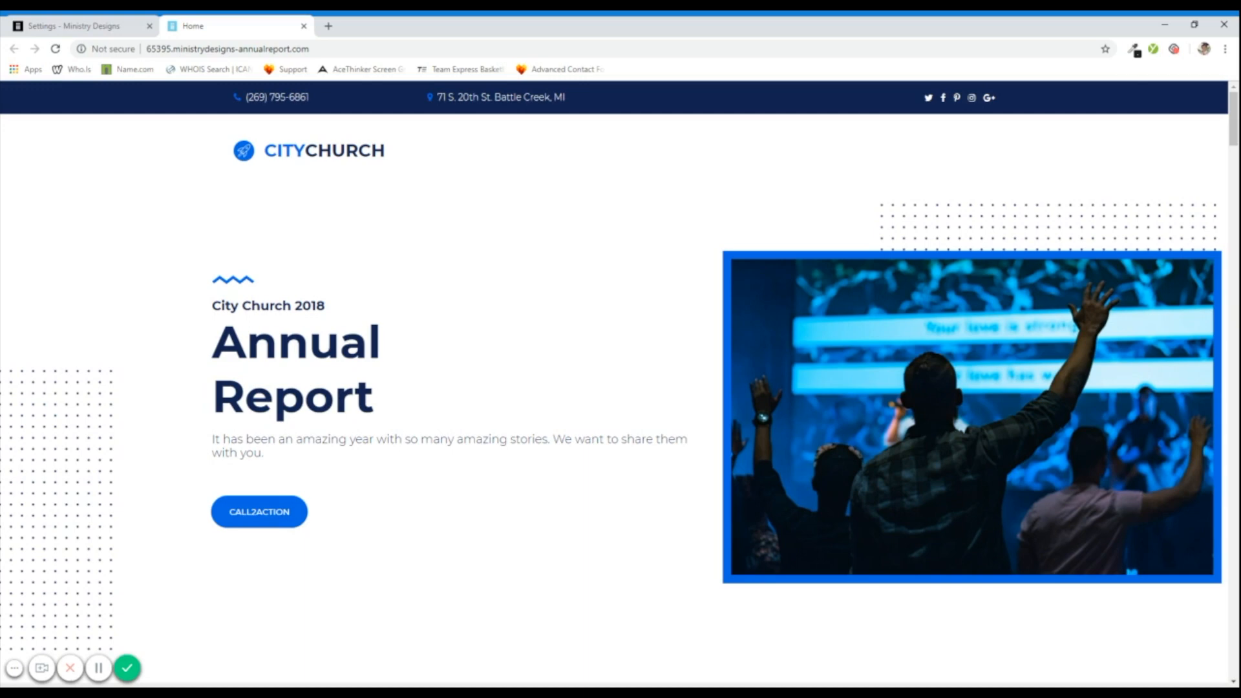
left_click(303, 26)
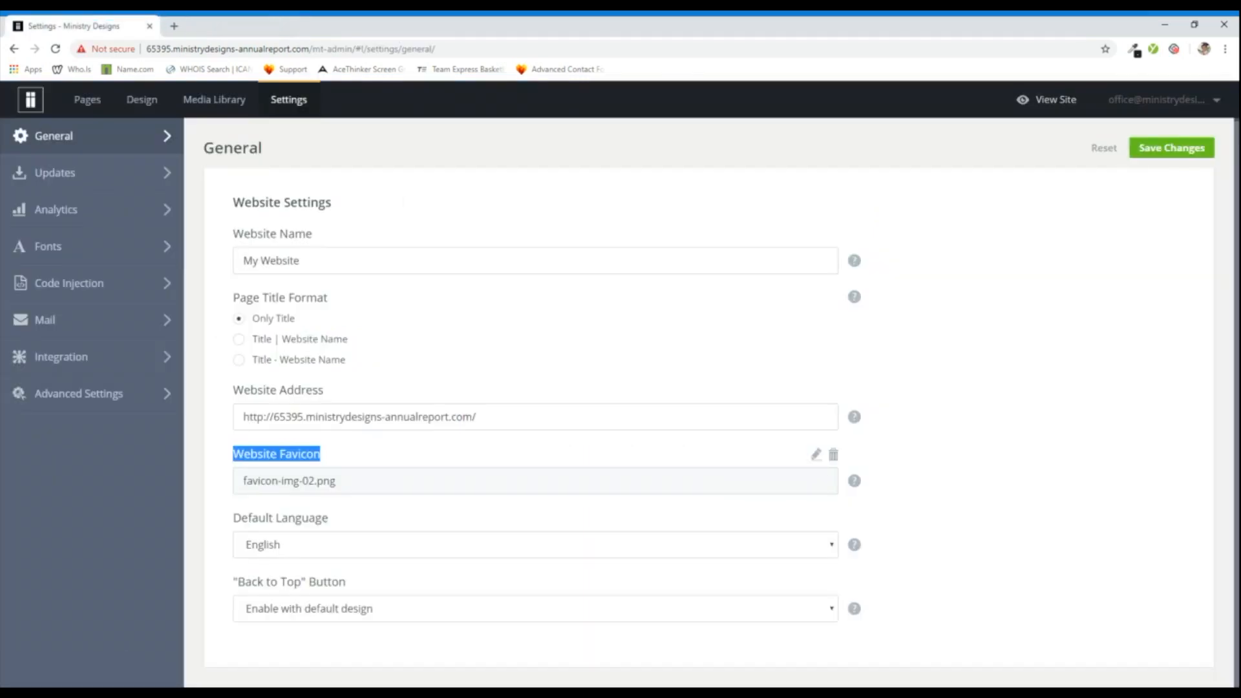
left_click(356, 458)
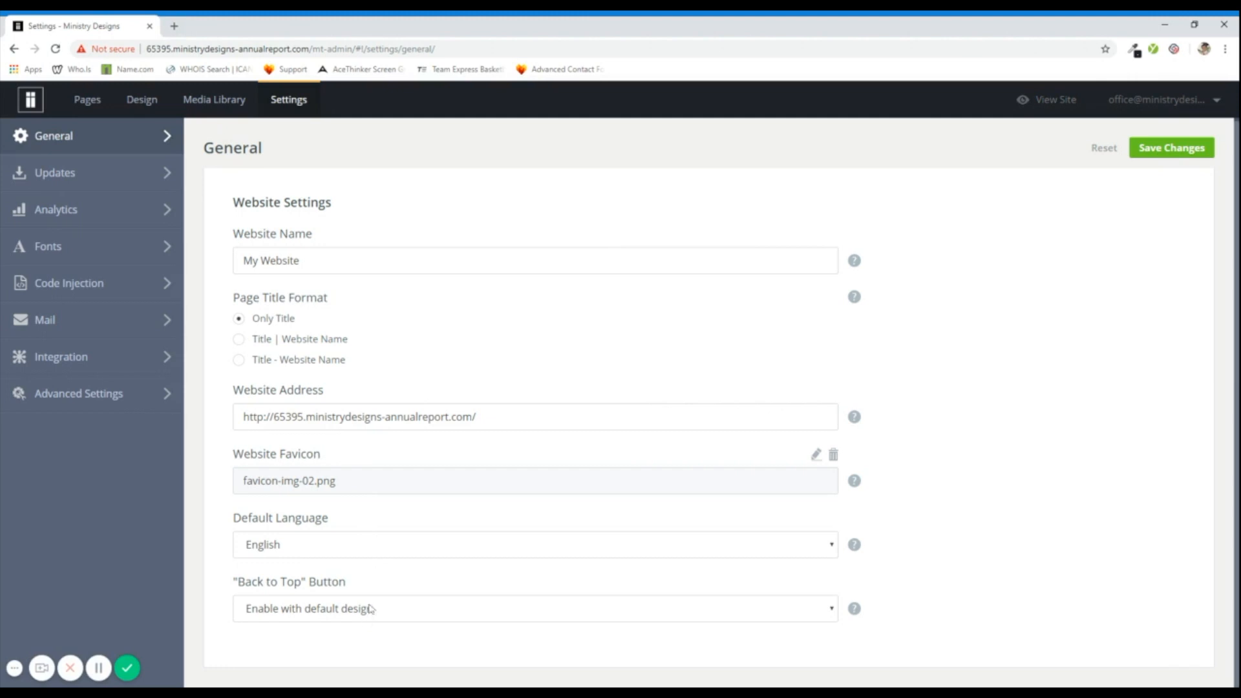
Review the Updates settings and the Analytics settings, focusing on the Google Analytics Tracking ID field.
left_click(138, 170)
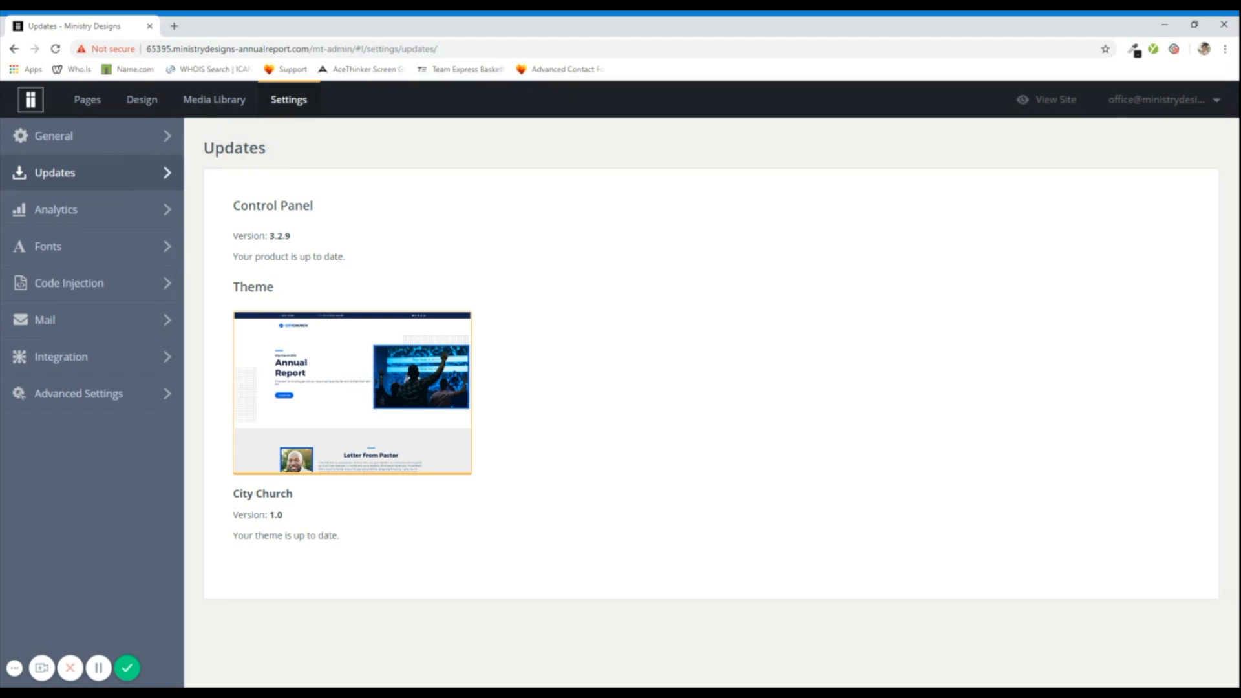
left_click(139, 215)
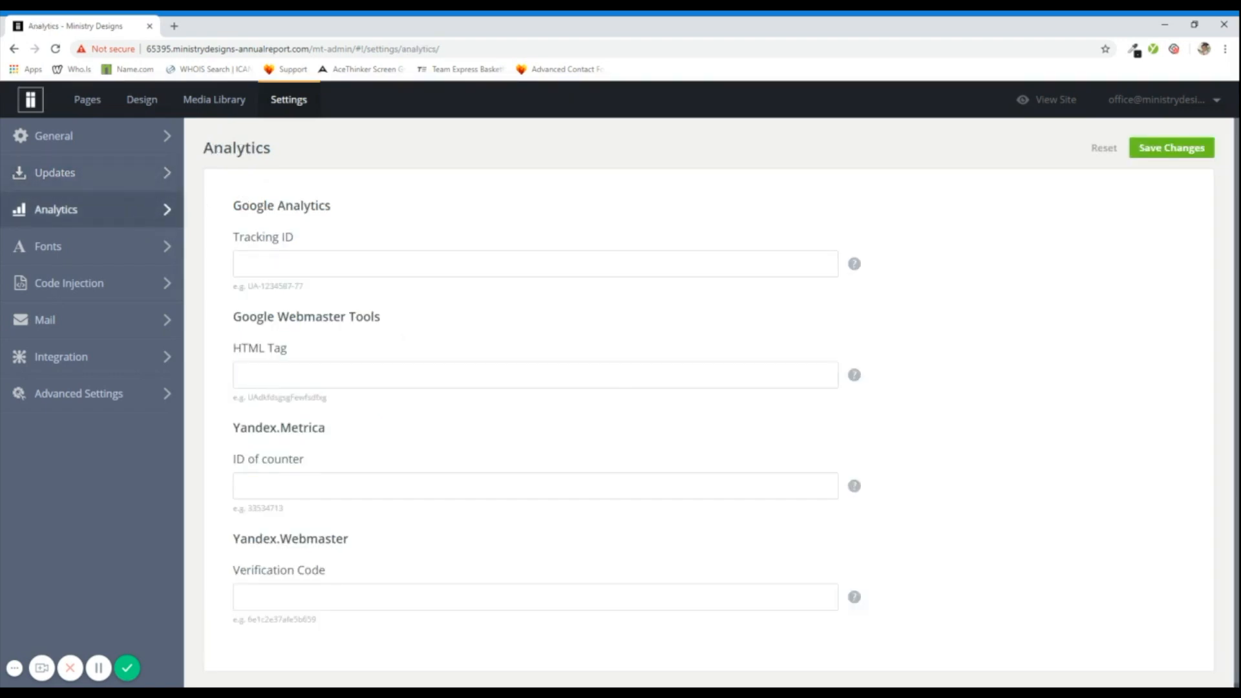
left_click_drag(232, 206, 342, 212)
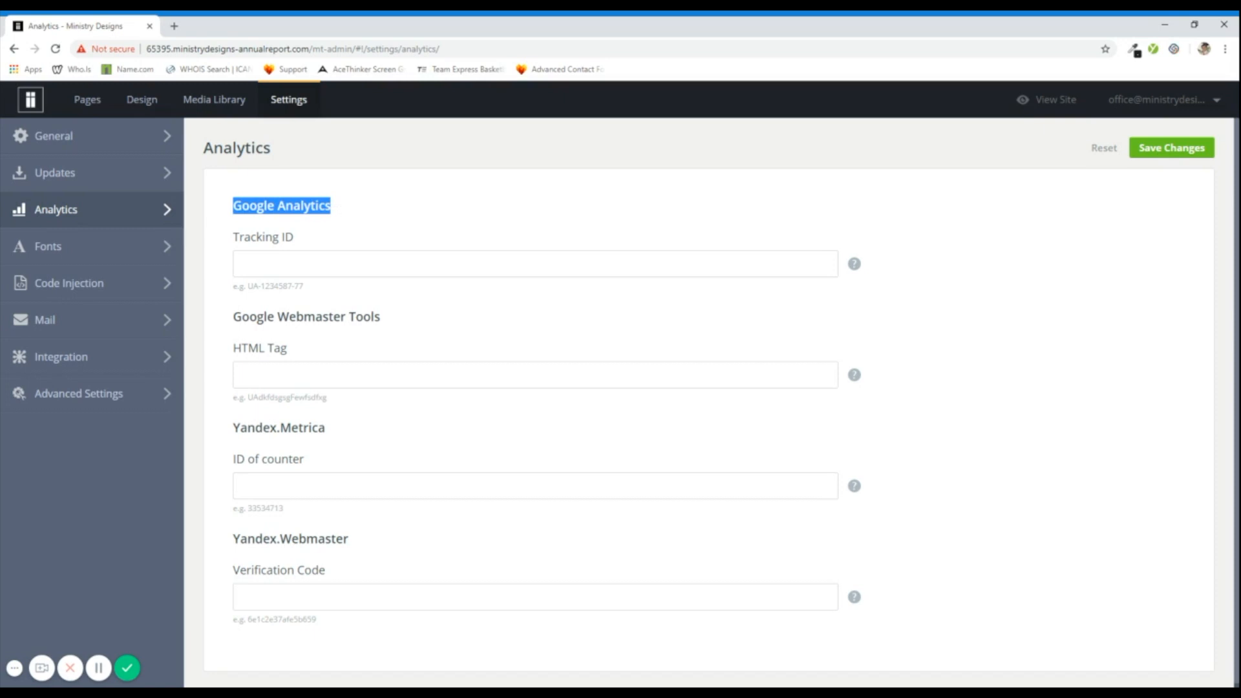
left_click(343, 212)
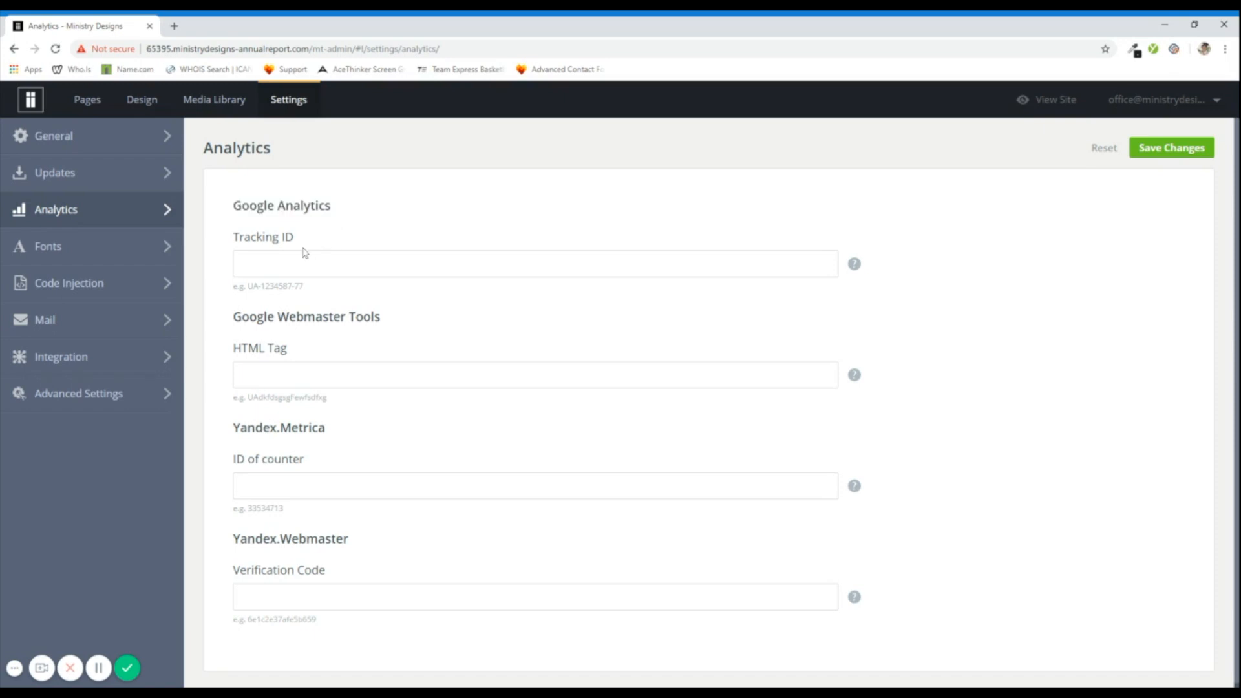
left_click_drag(237, 237, 299, 239)
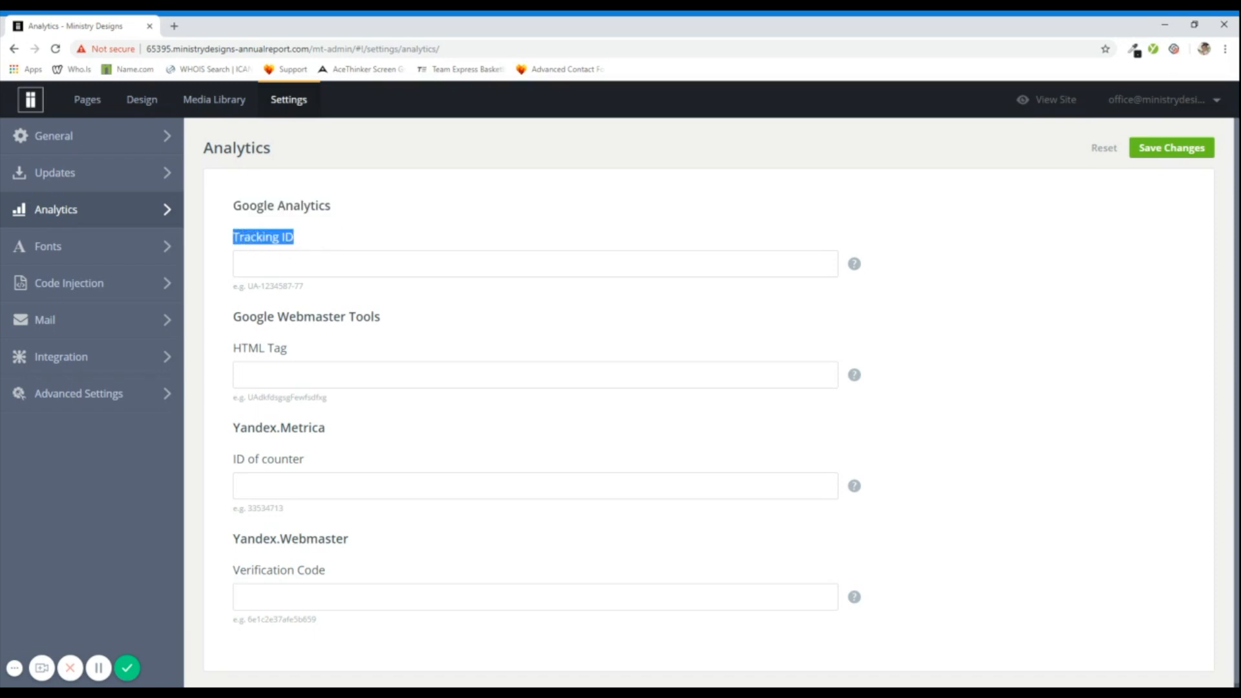
left_click(243, 264)
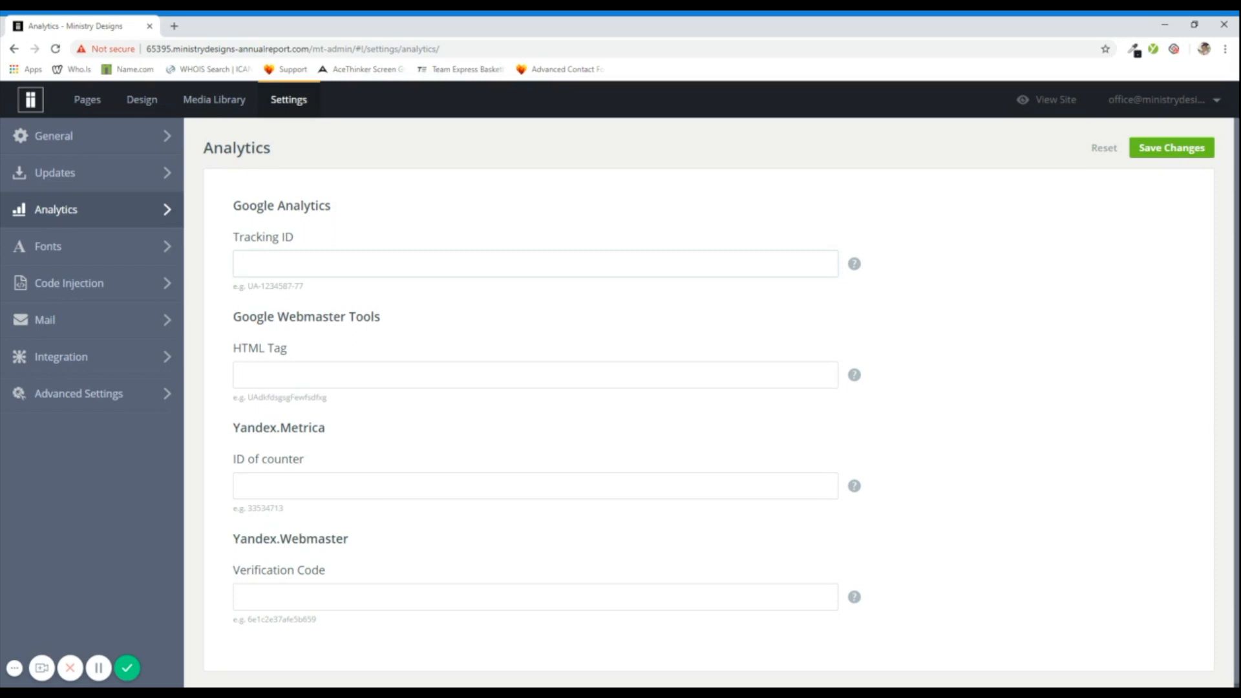
Open the font settings and examine the styles and languages offered when adding the Barlow font, cancelling the addition.
left_click(121, 245)
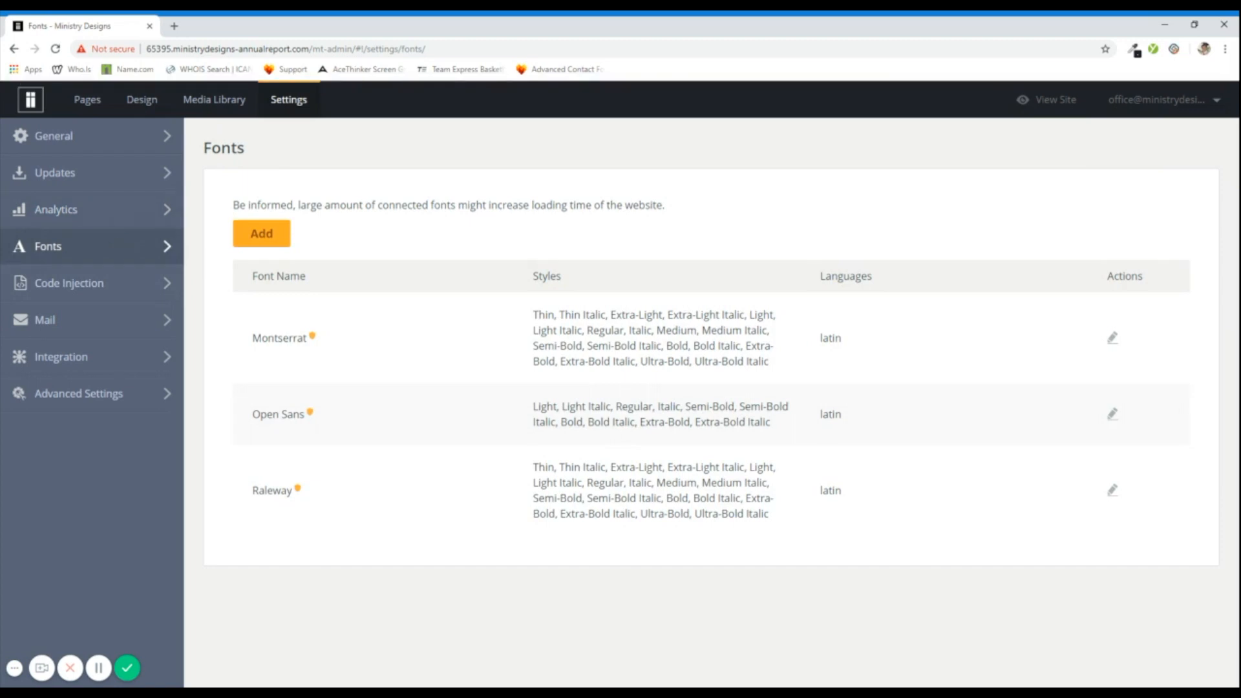
left_click(259, 232)
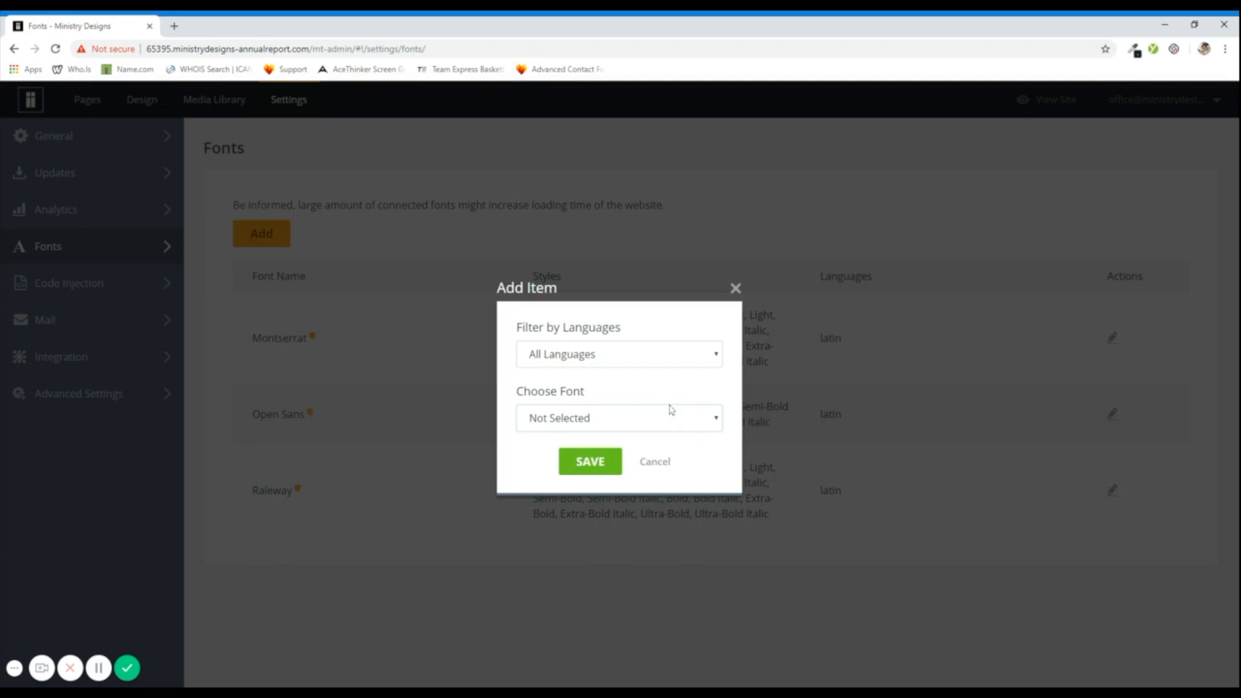
left_click(640, 371)
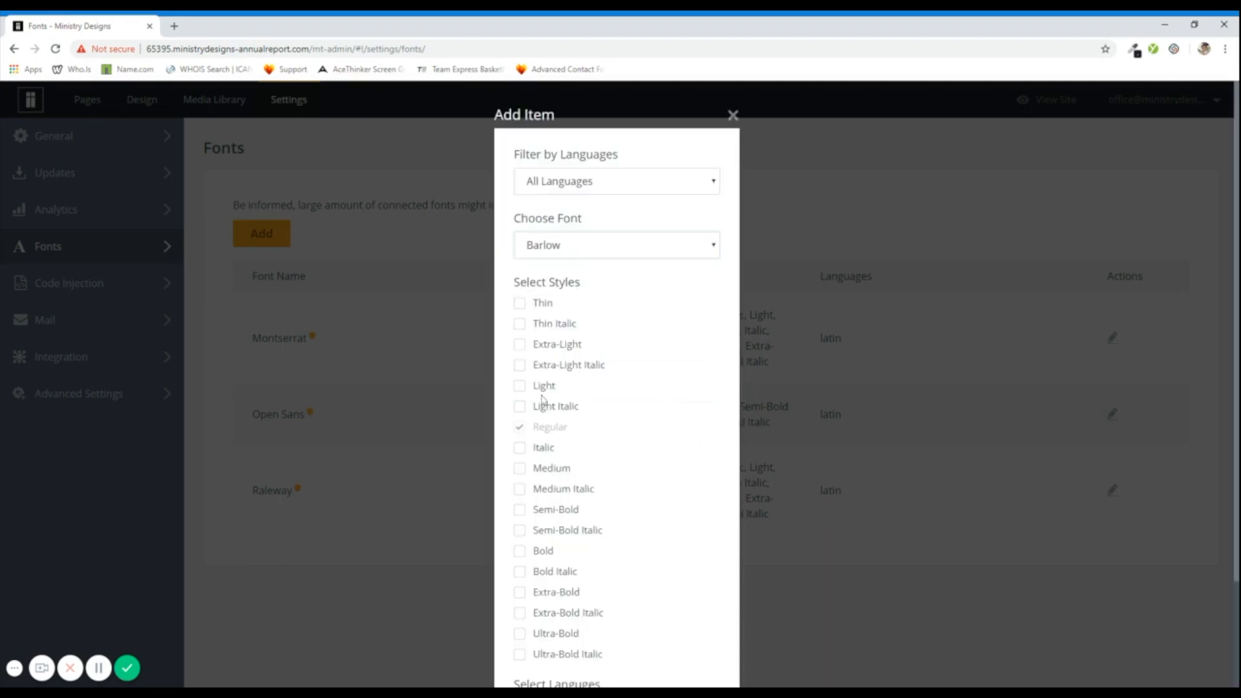
scroll(542, 400, "down", 2)
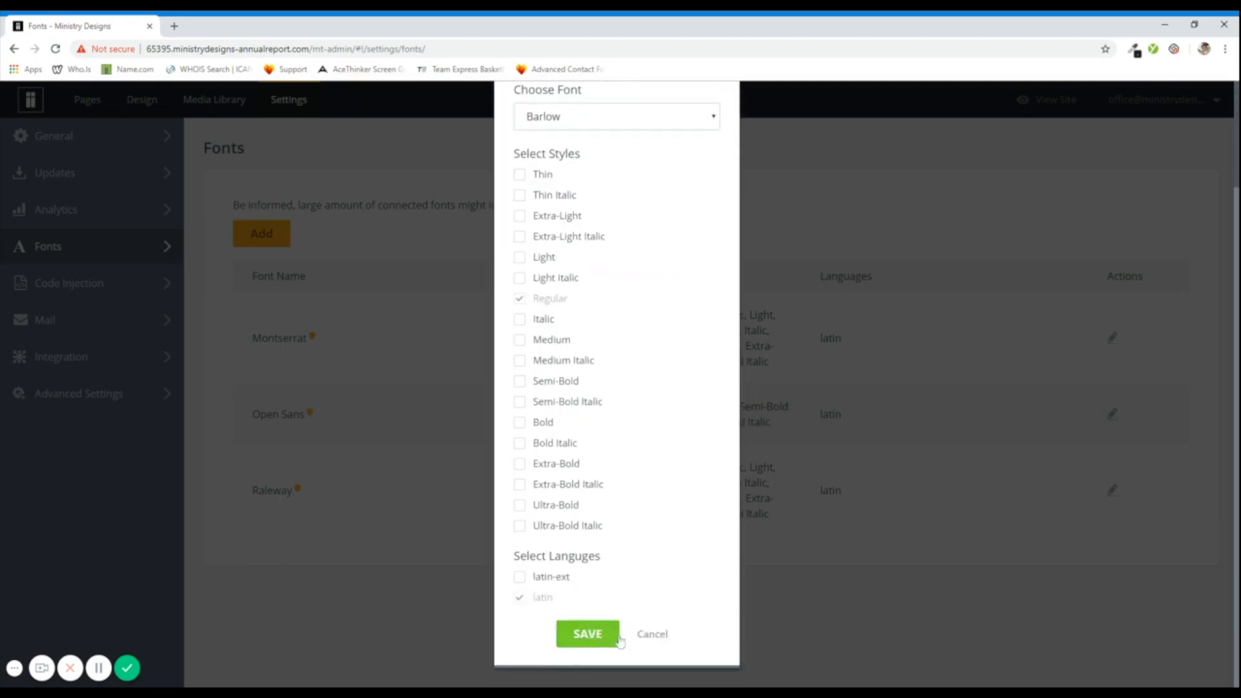
left_click(651, 637)
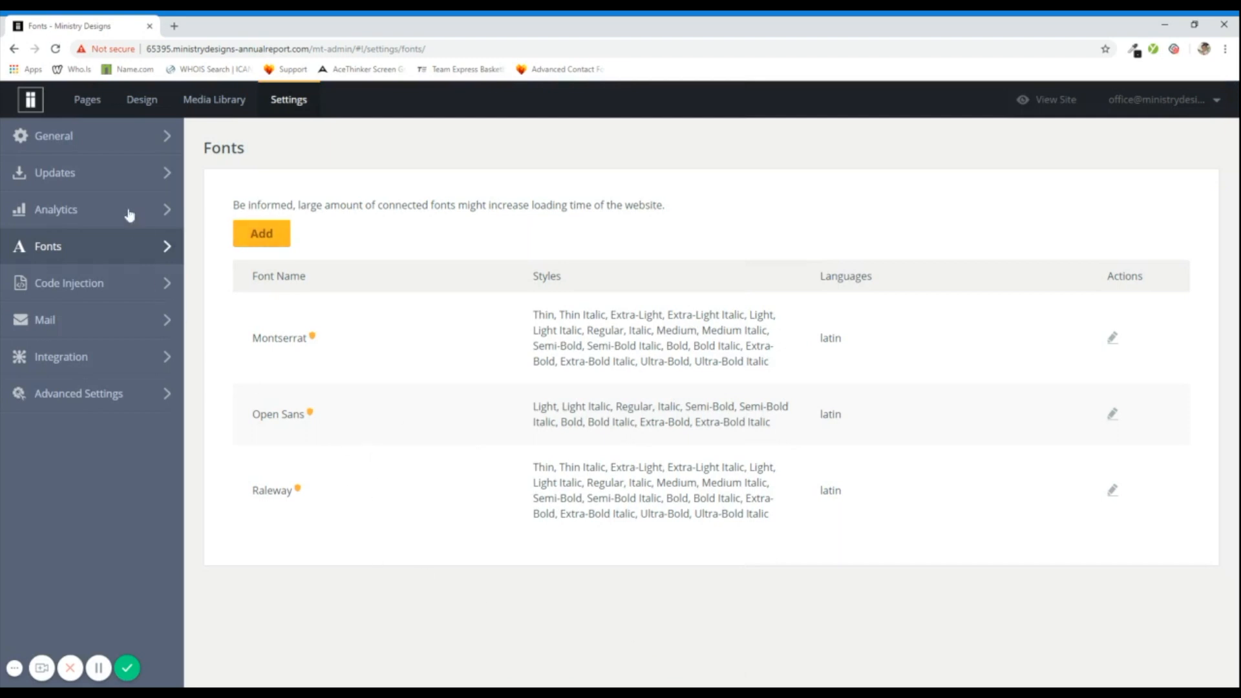
Open the Home page in the Pages section, browse its content down to Outreach Hours, and check the popups list.
left_click(85, 103)
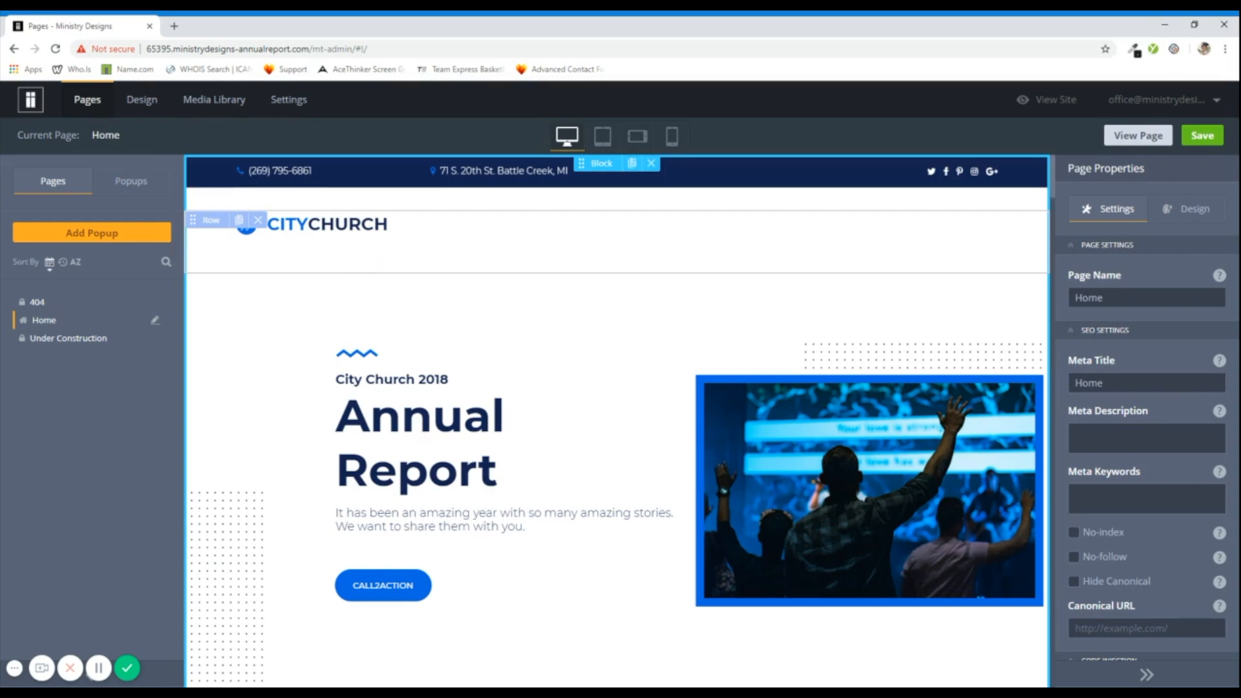
scroll(562, 338, "down", 10)
scroll(566, 345, "down", 6)
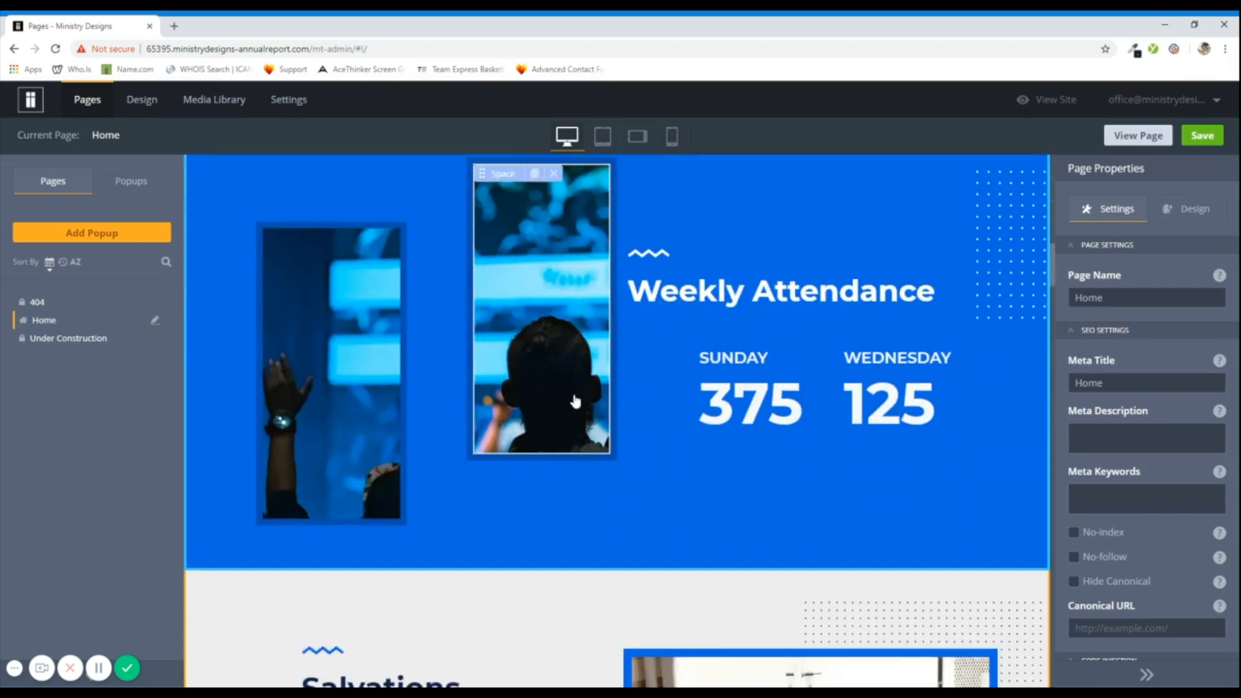
scroll(575, 401, "down", 12)
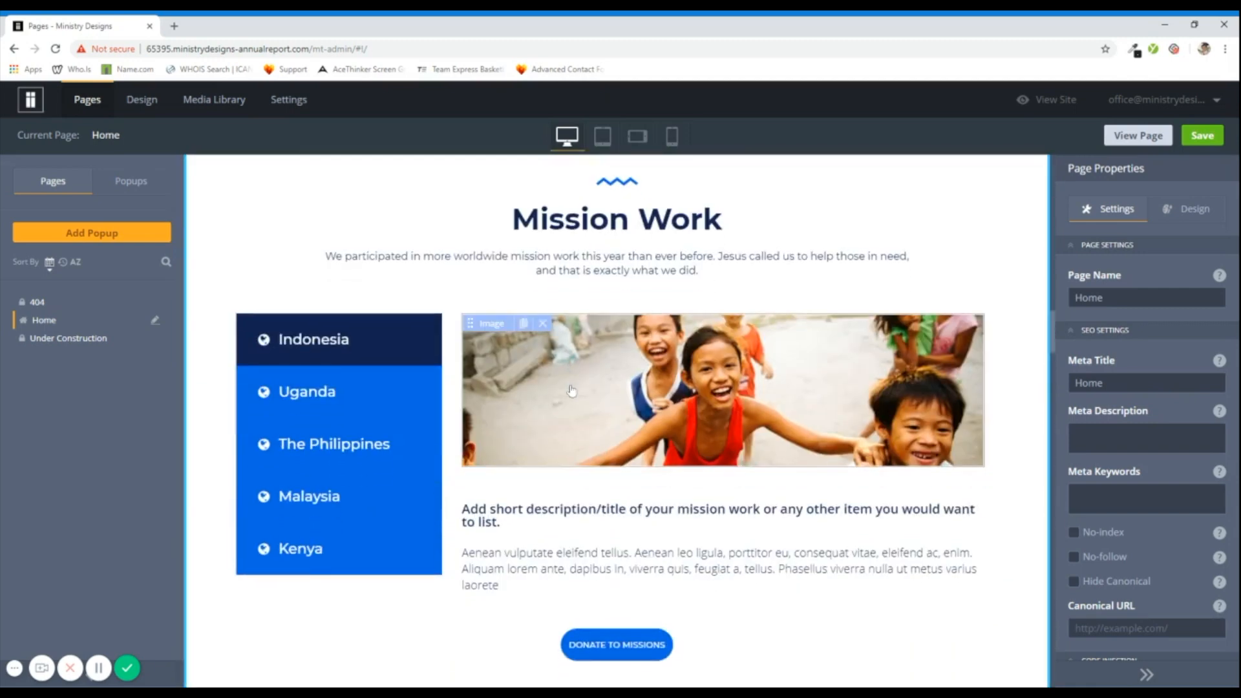
scroll(571, 390, "down", 8)
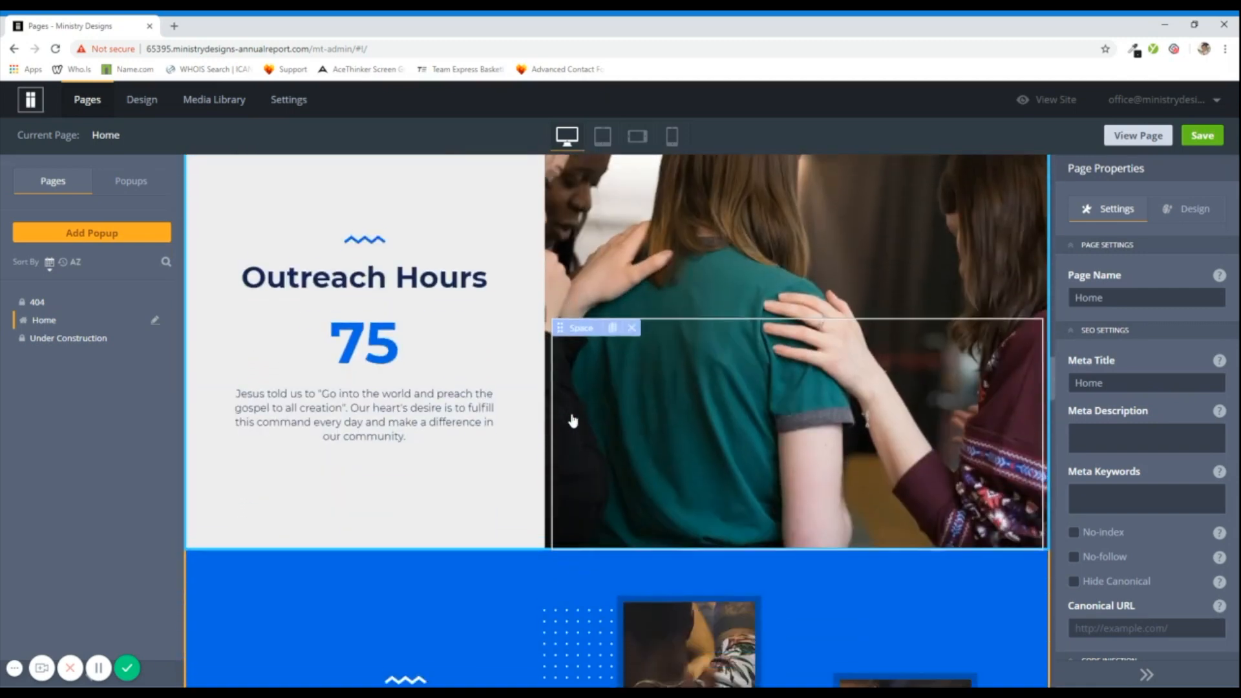
scroll(572, 420, "up", 15)
scroll(572, 420, "up", 12)
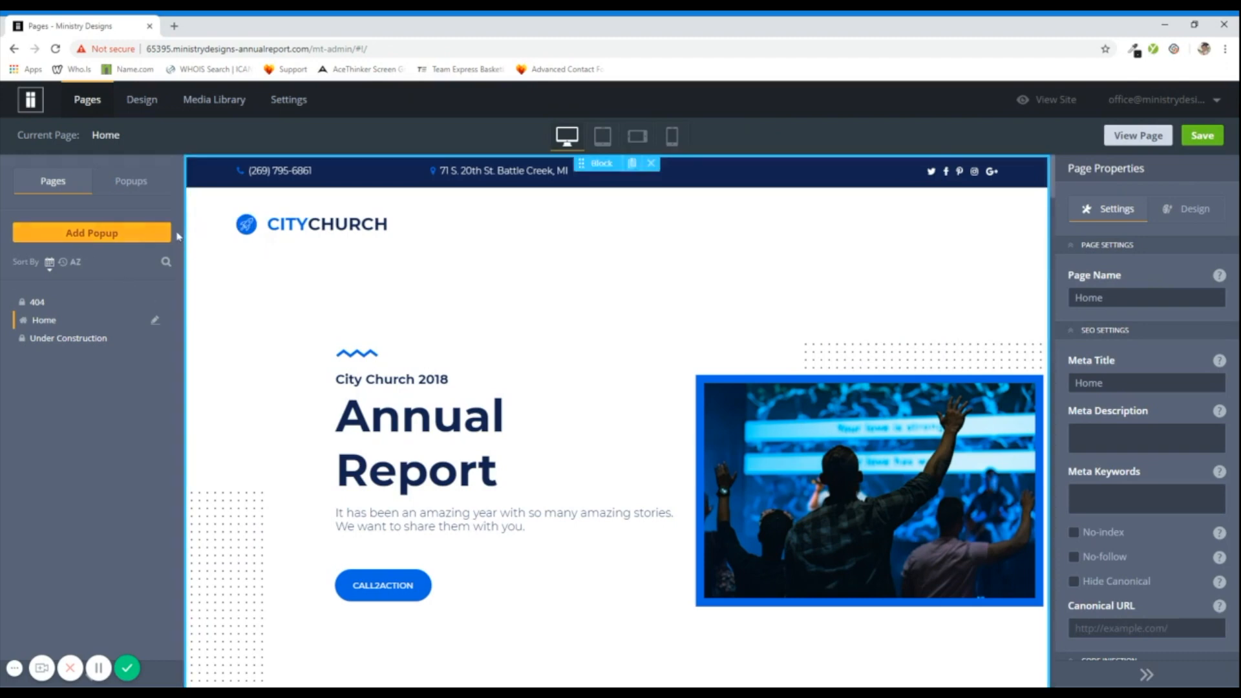
left_click(126, 189)
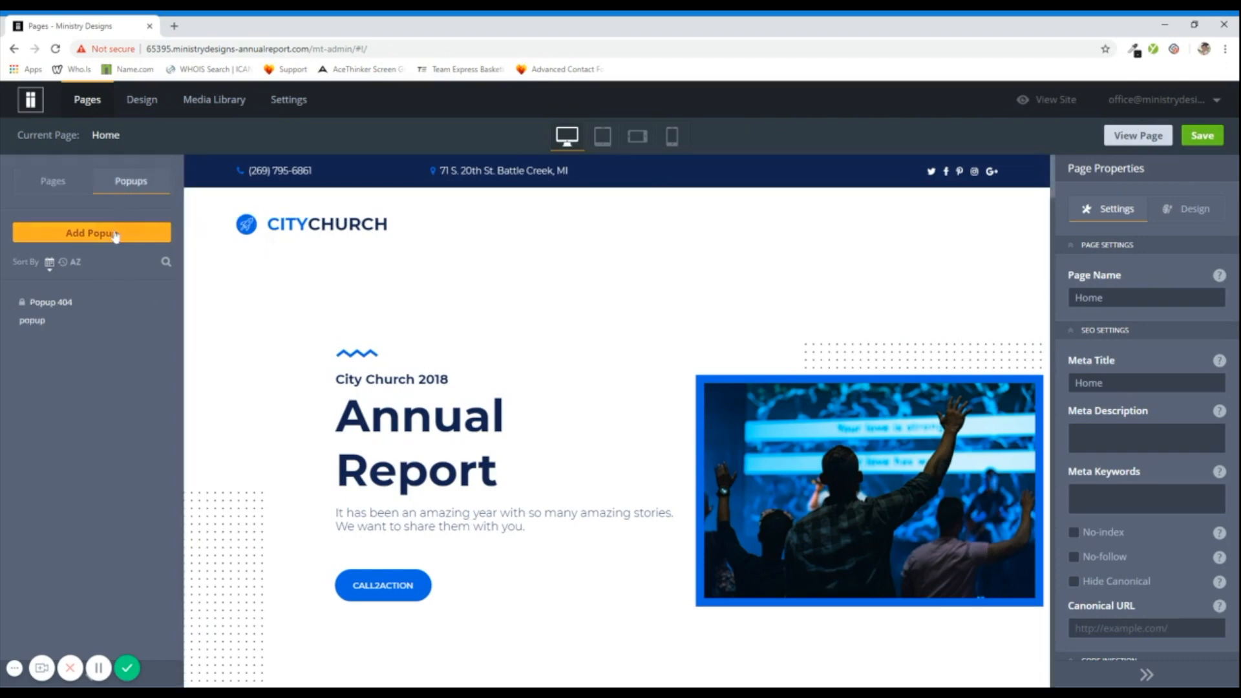
left_click(60, 193)
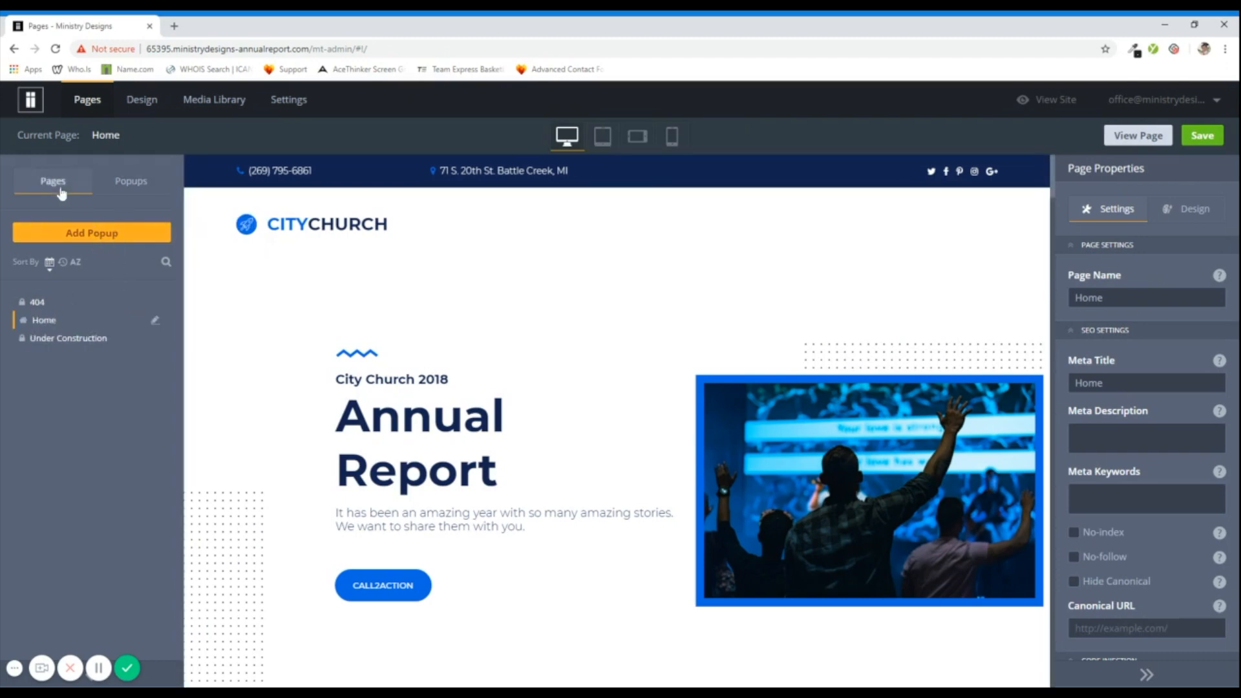
Review the Home page's properties, covering the page name, SEO settings and Background Style.
left_click_drag(1067, 169, 1136, 170)
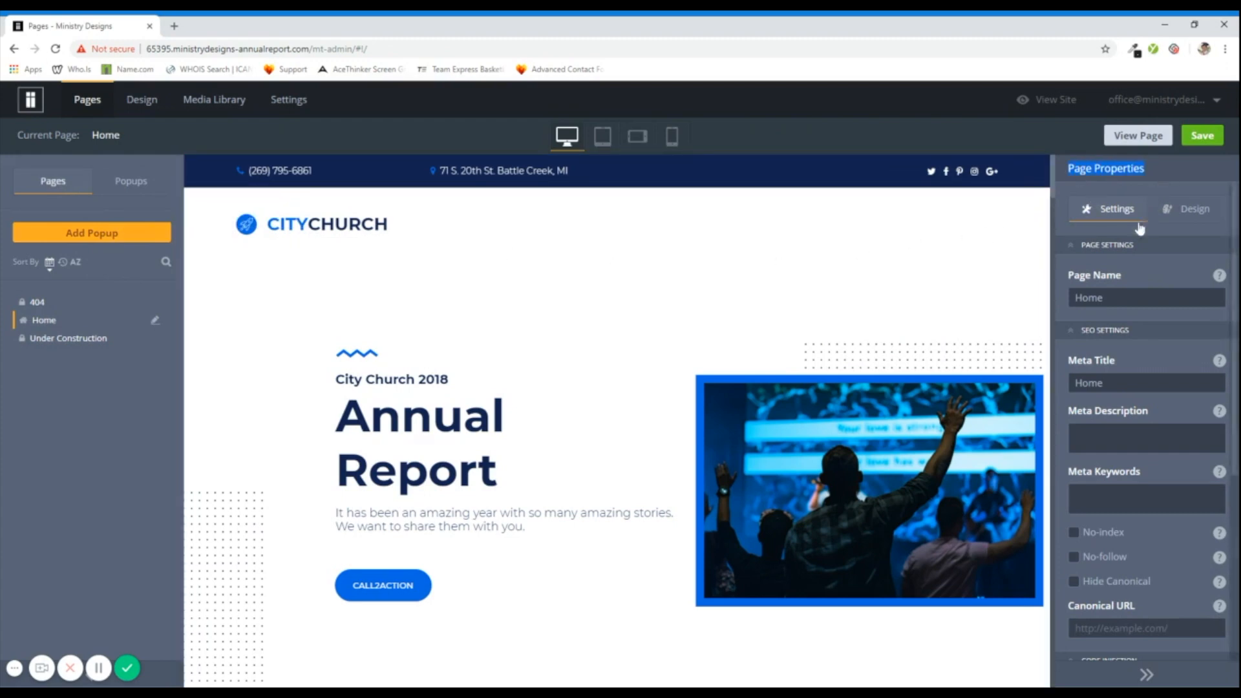
left_click_drag(1071, 277, 1131, 285)
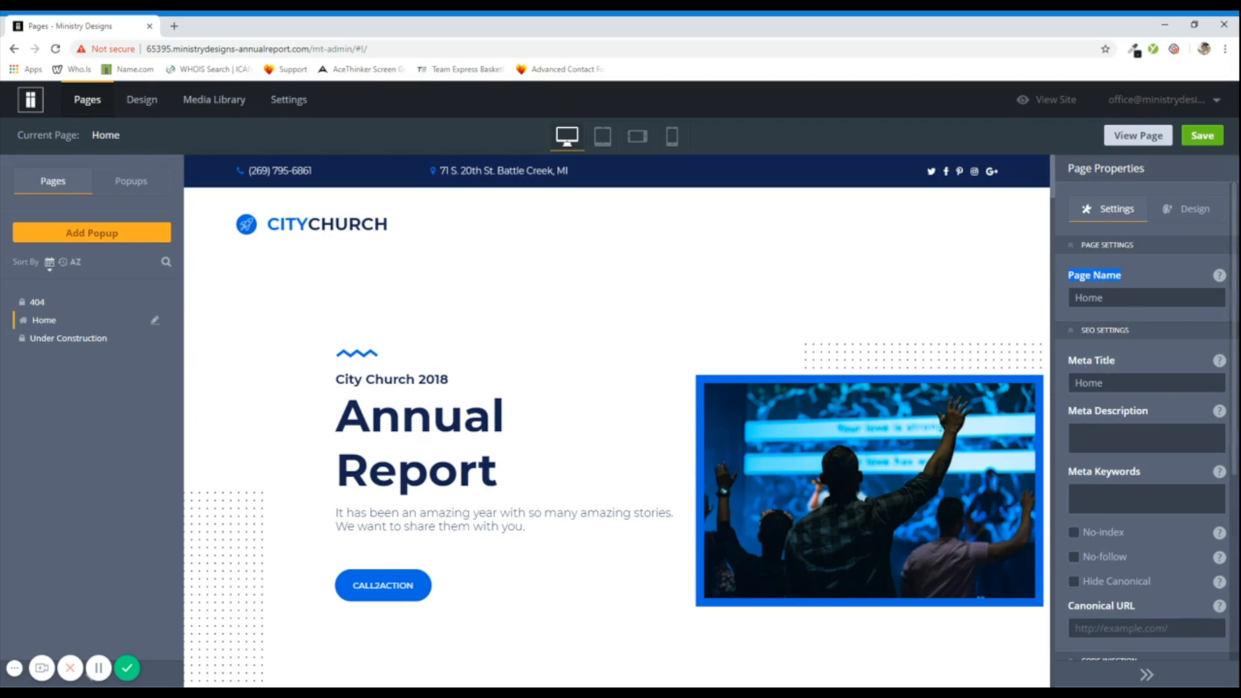
scroll(1143, 420, "down", 2)
scroll(1143, 420, "up", 2)
left_click(1178, 210)
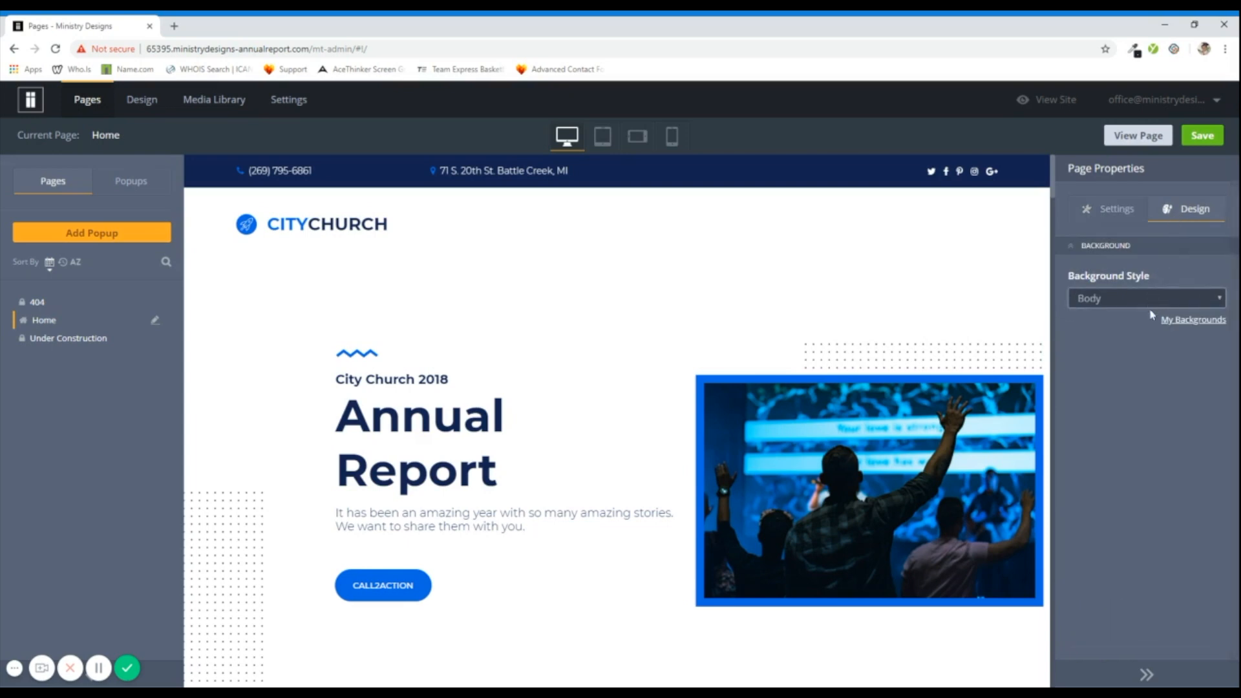
left_click(1109, 214)
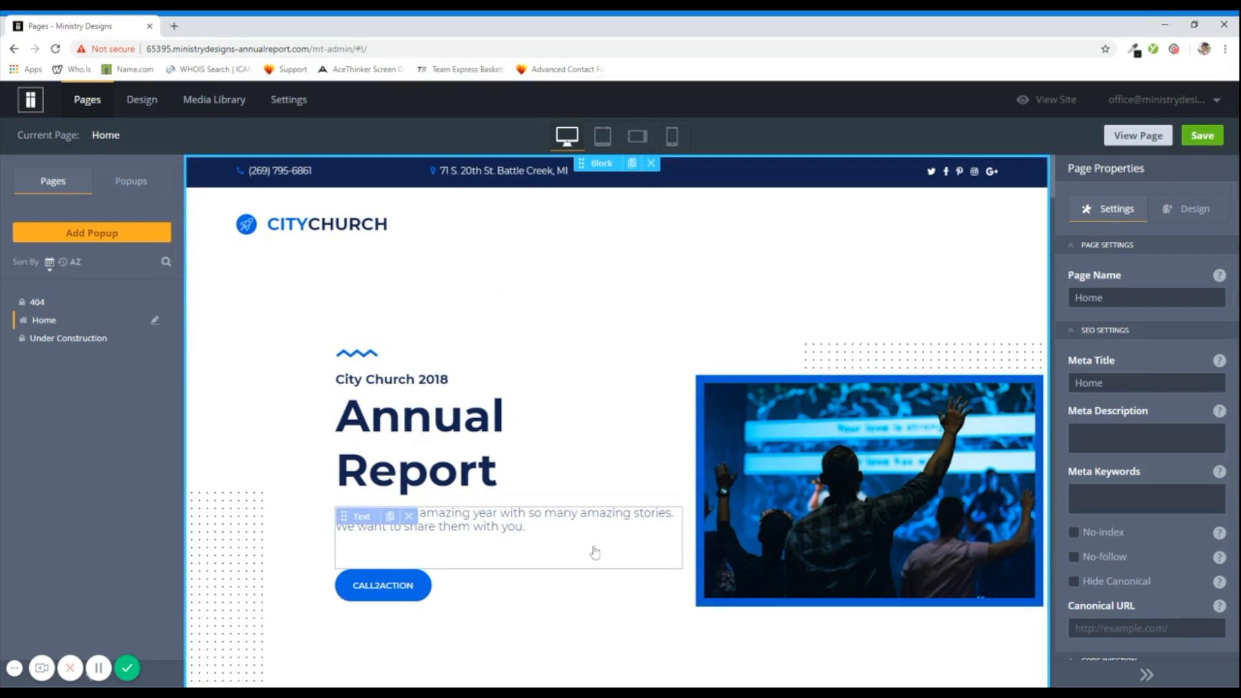
Select the Annual Report heading, the worship image and the CALL2ACTION button in turn to examine each element's properties.
left_click(598, 463)
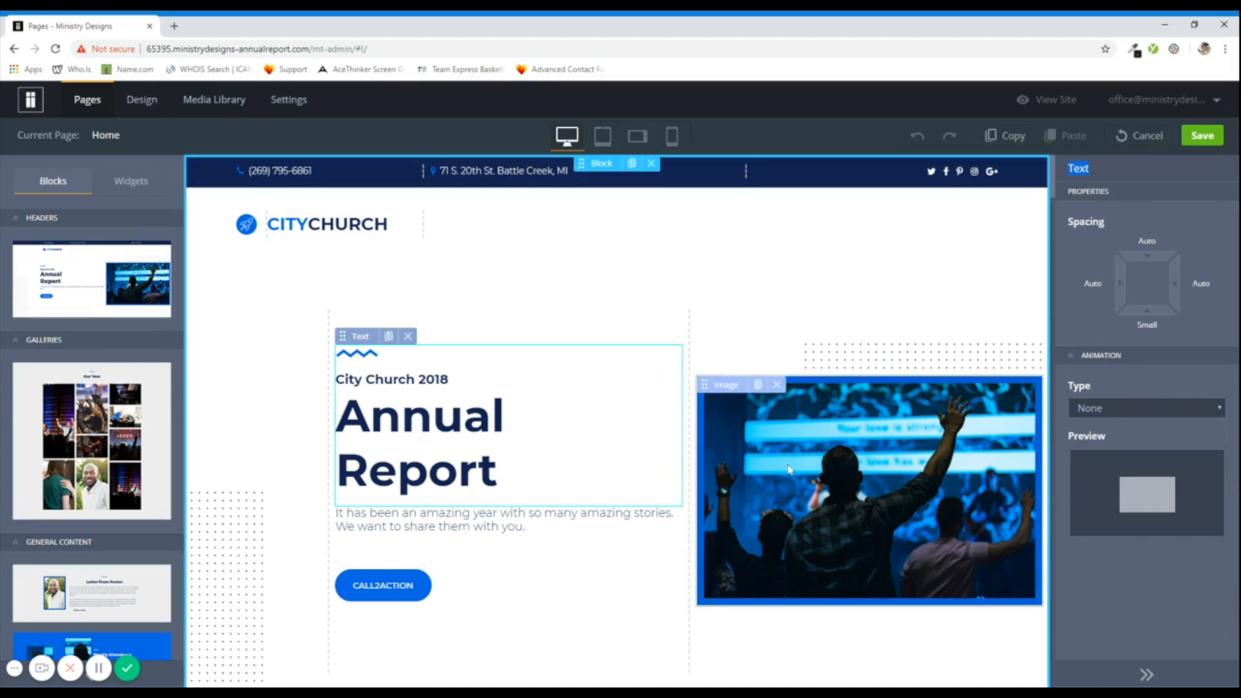
left_click(843, 476)
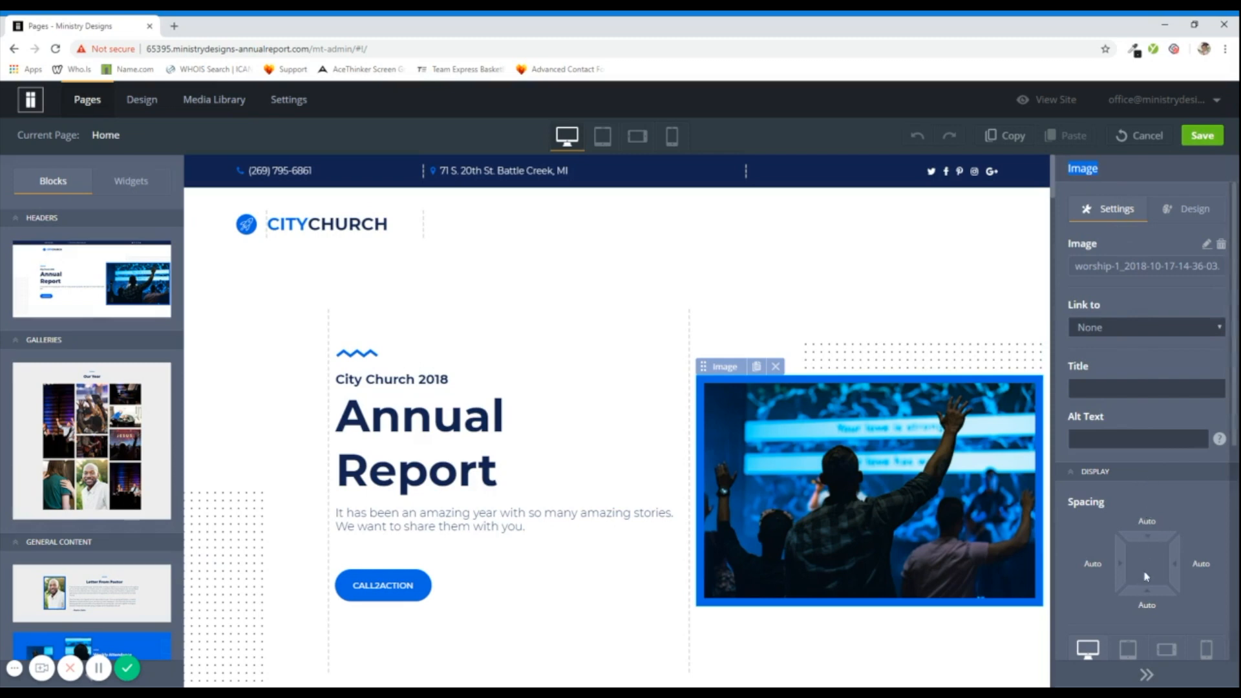
scroll(501, 379, "down", 2)
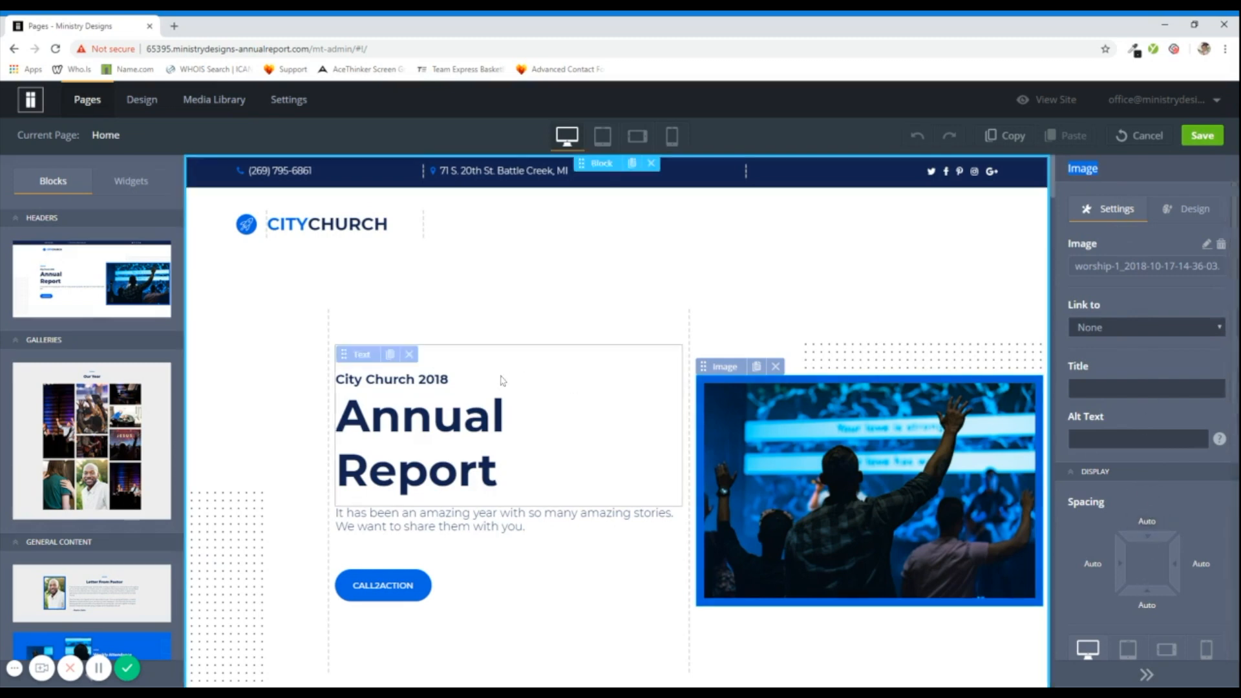
left_click(451, 469)
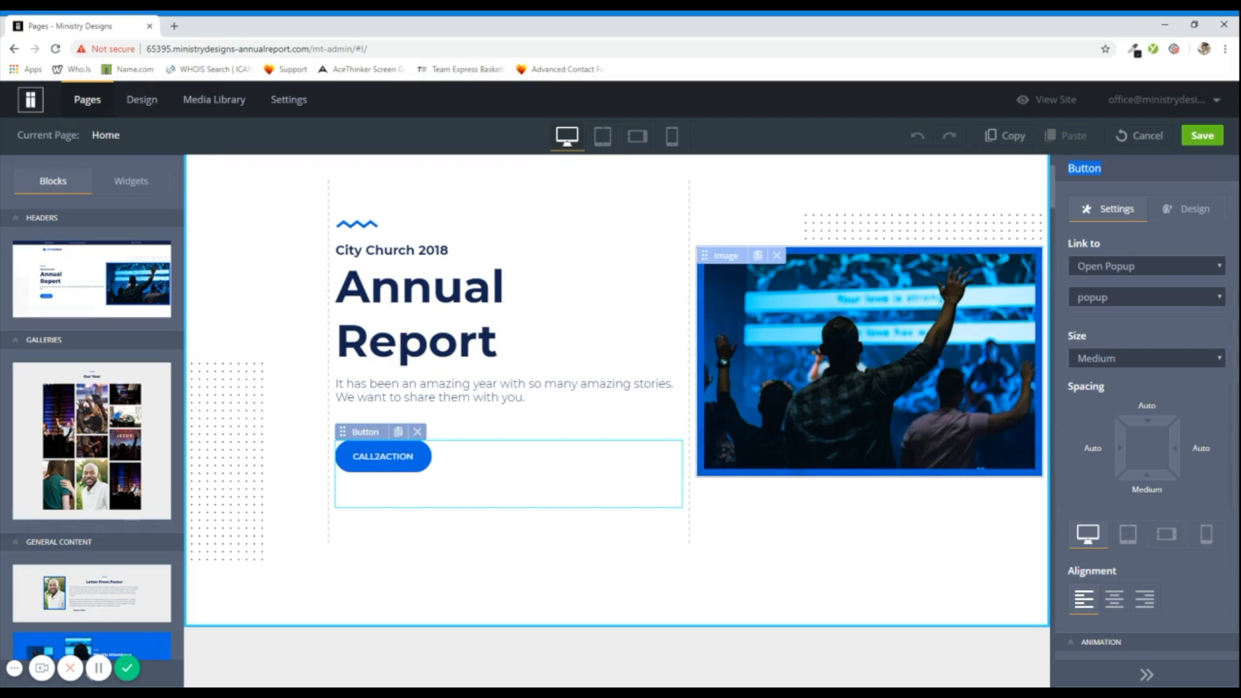
scroll(617, 387, "up", 1)
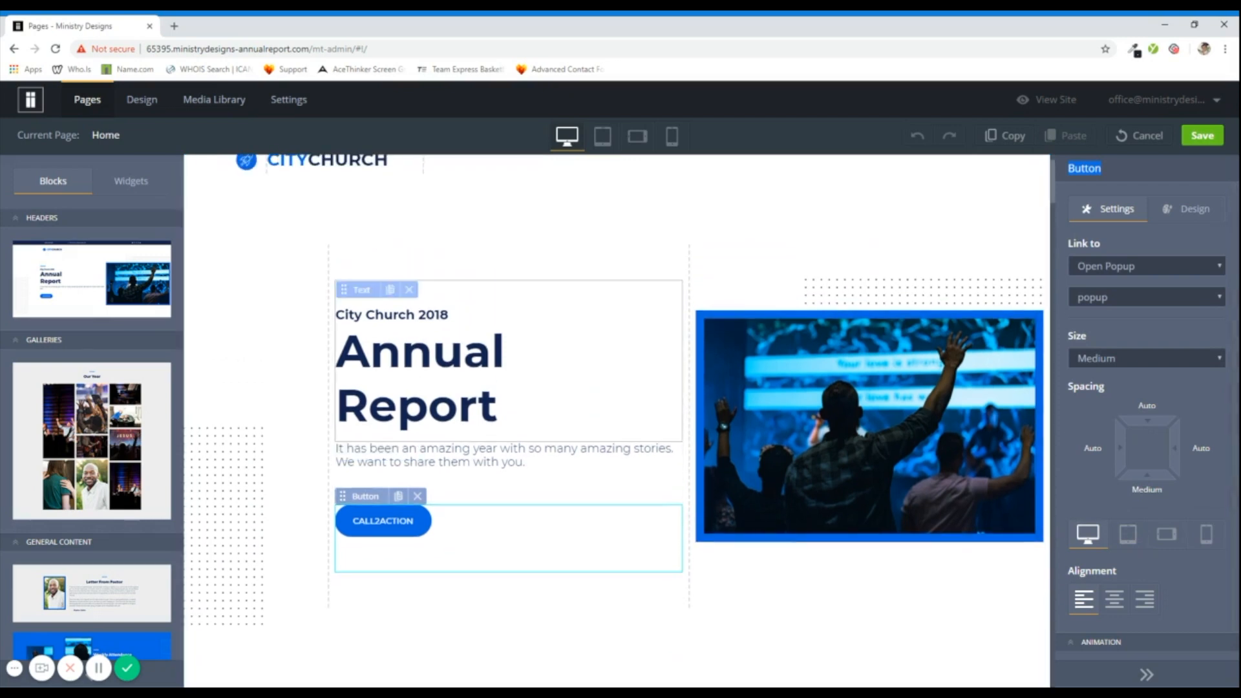
Select the row holding the Annual Report content to examine its properties, and exit page editing without saving.
left_click(270, 318)
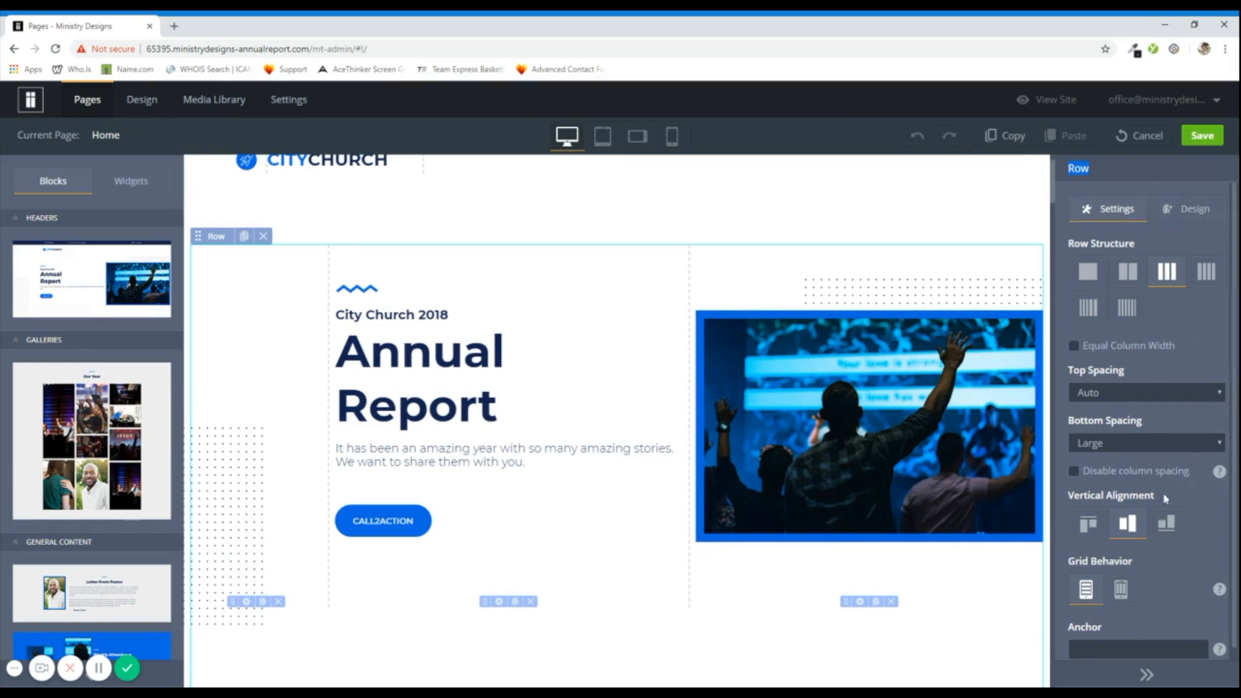
scroll(685, 341, "down", 1)
scroll(685, 341, "down", 6)
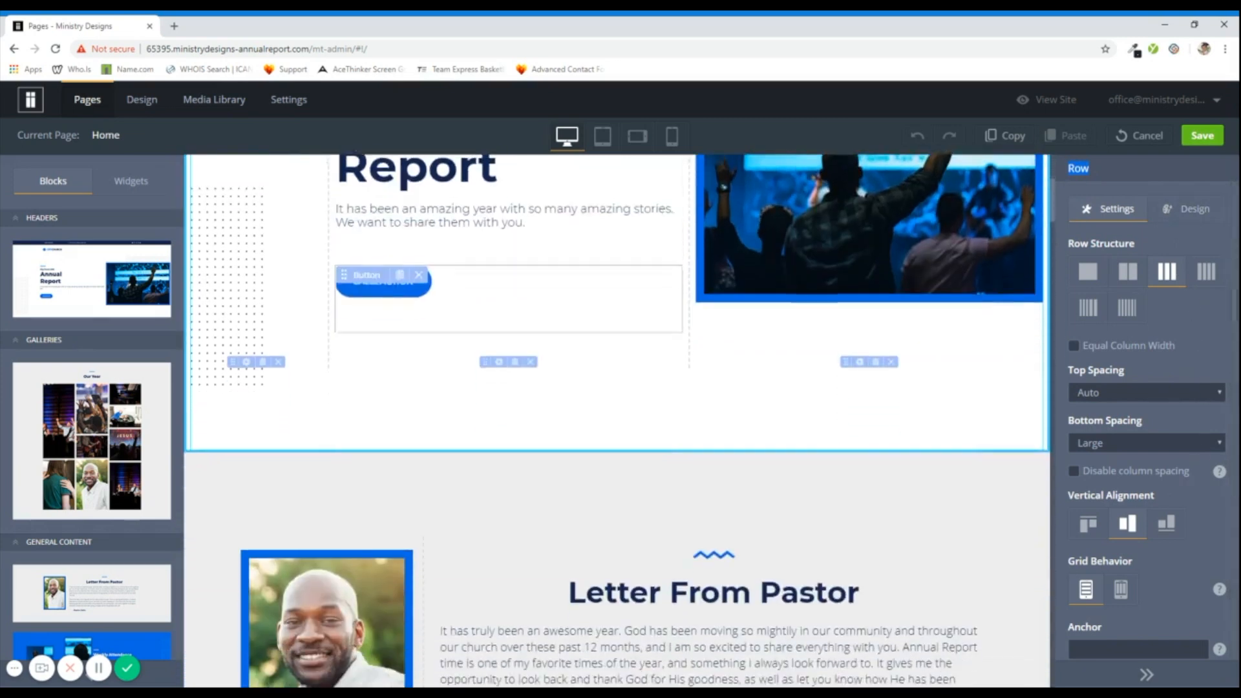
scroll(685, 336, "up", 5)
scroll(685, 336, "up", 4)
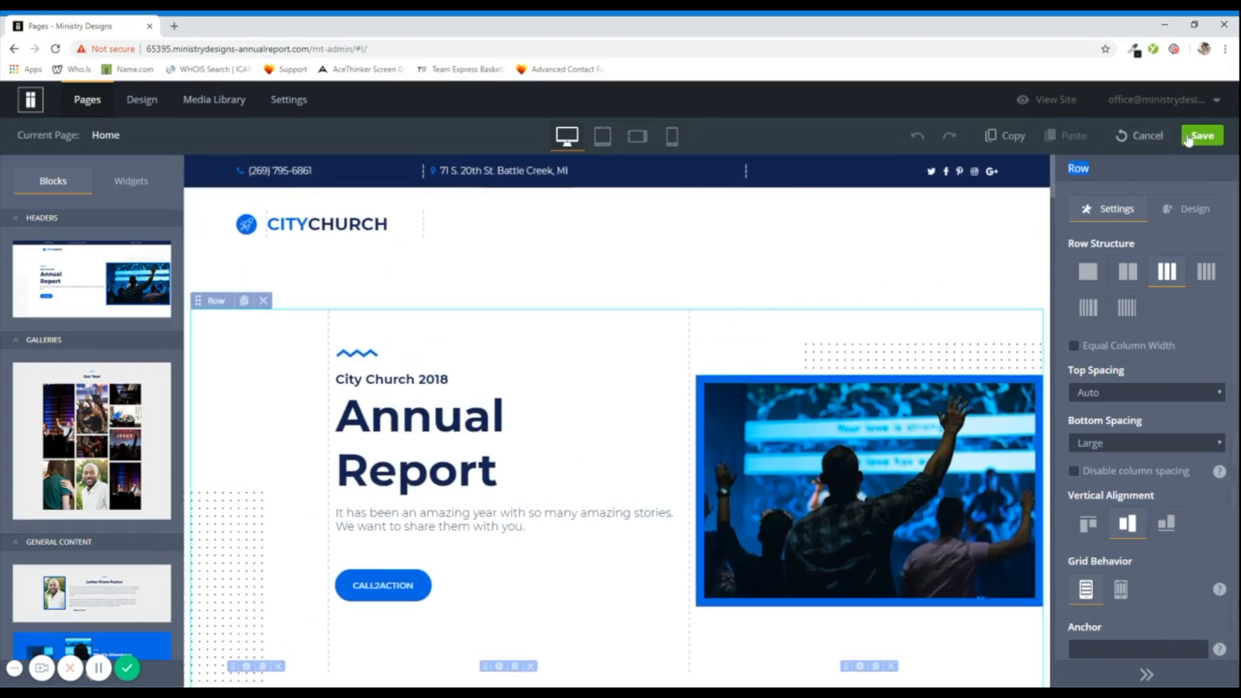
left_click(1125, 139)
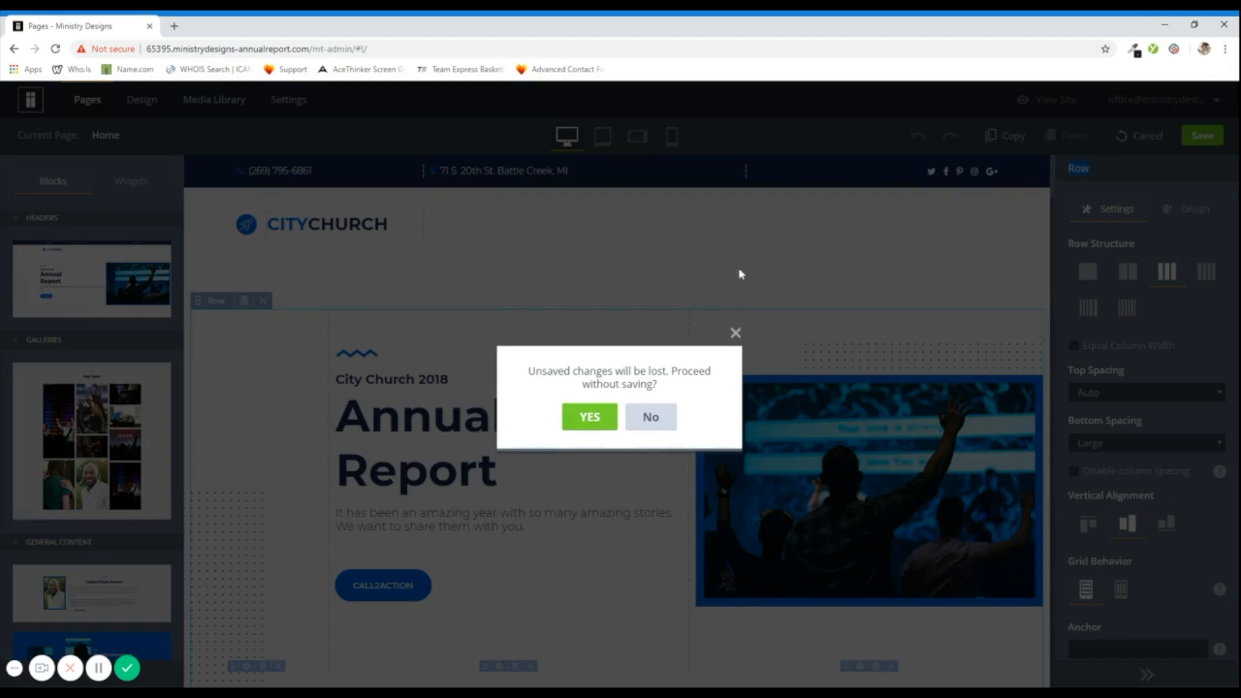
left_click(603, 421)
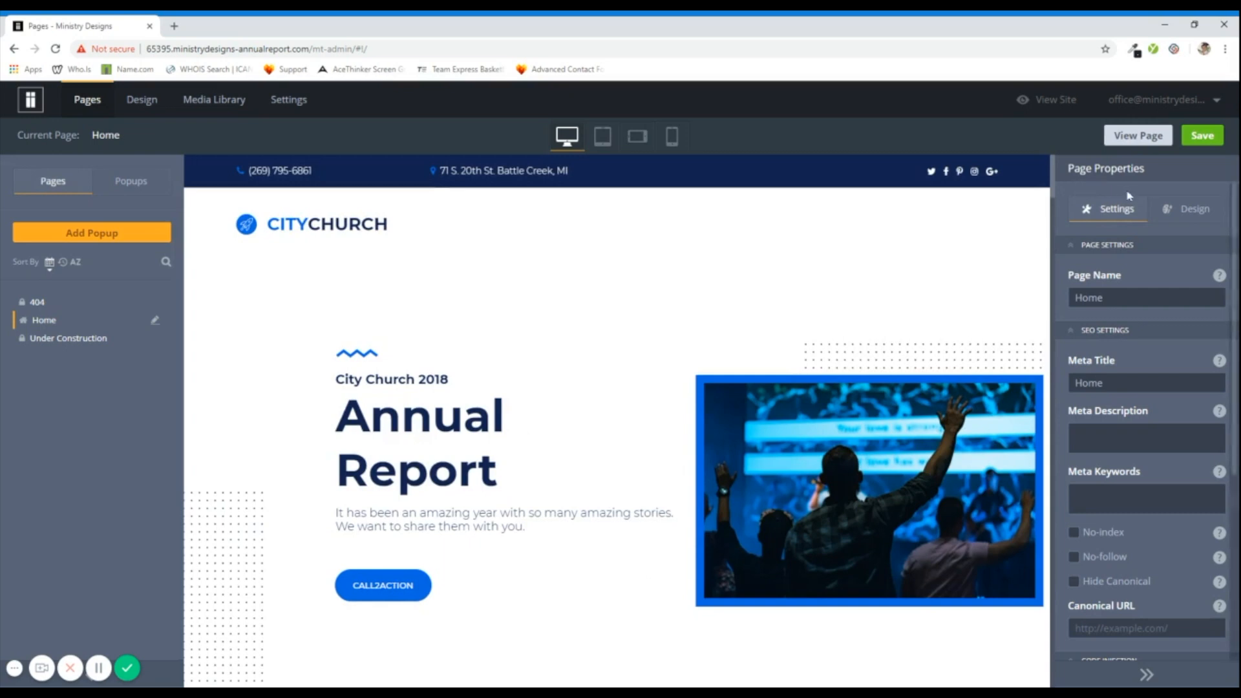
Reopen the Home page for editing through the CALL2ACTION button and browse the block library from Headers down to Other.
scroll(678, 352, "down", 4)
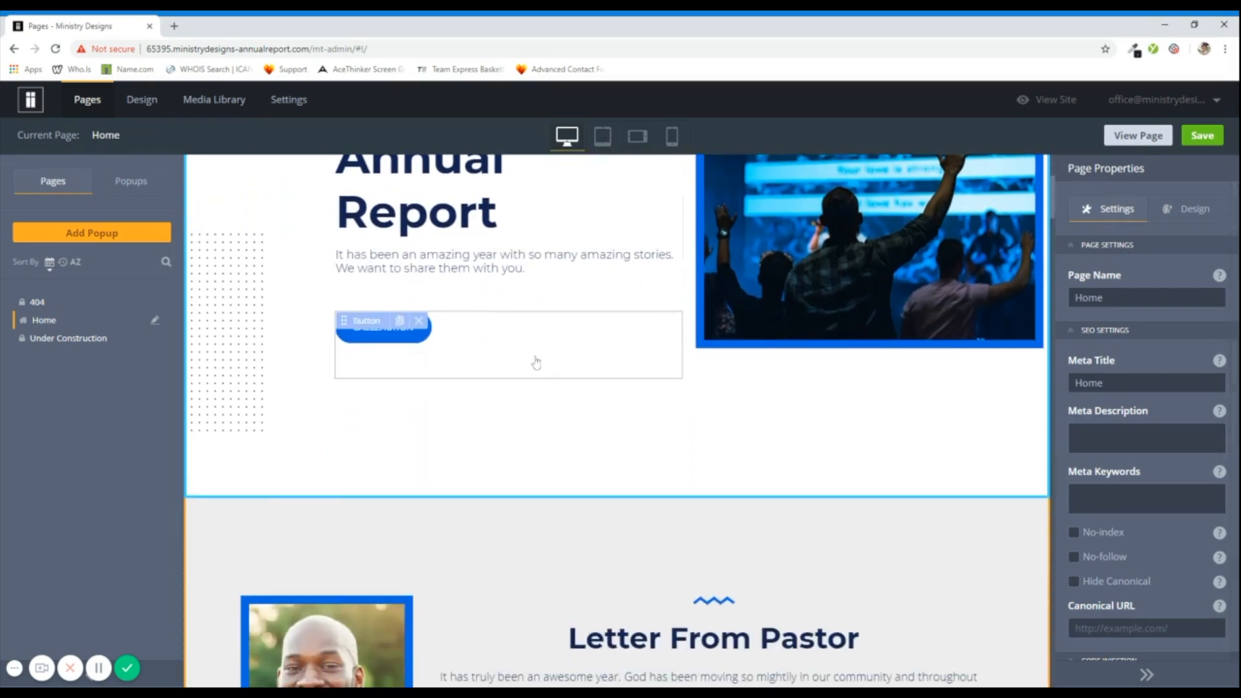
left_click(469, 349)
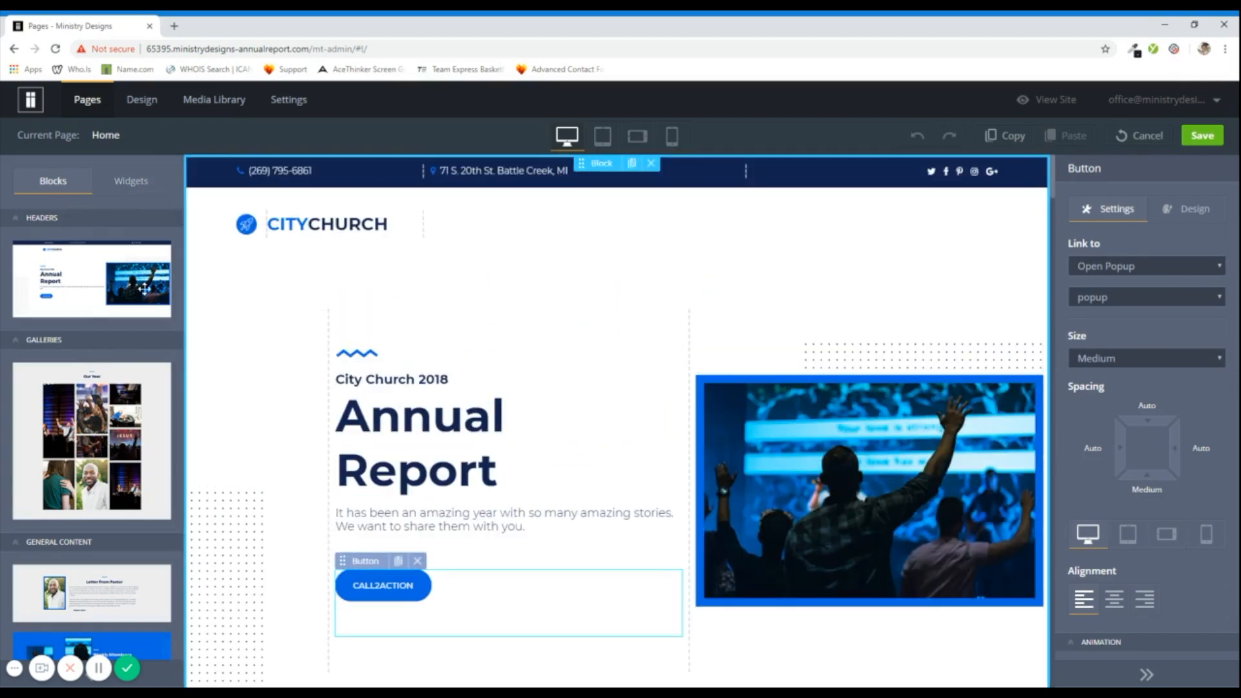
scroll(66, 282, "down", 2)
scroll(66, 283, "down", 5)
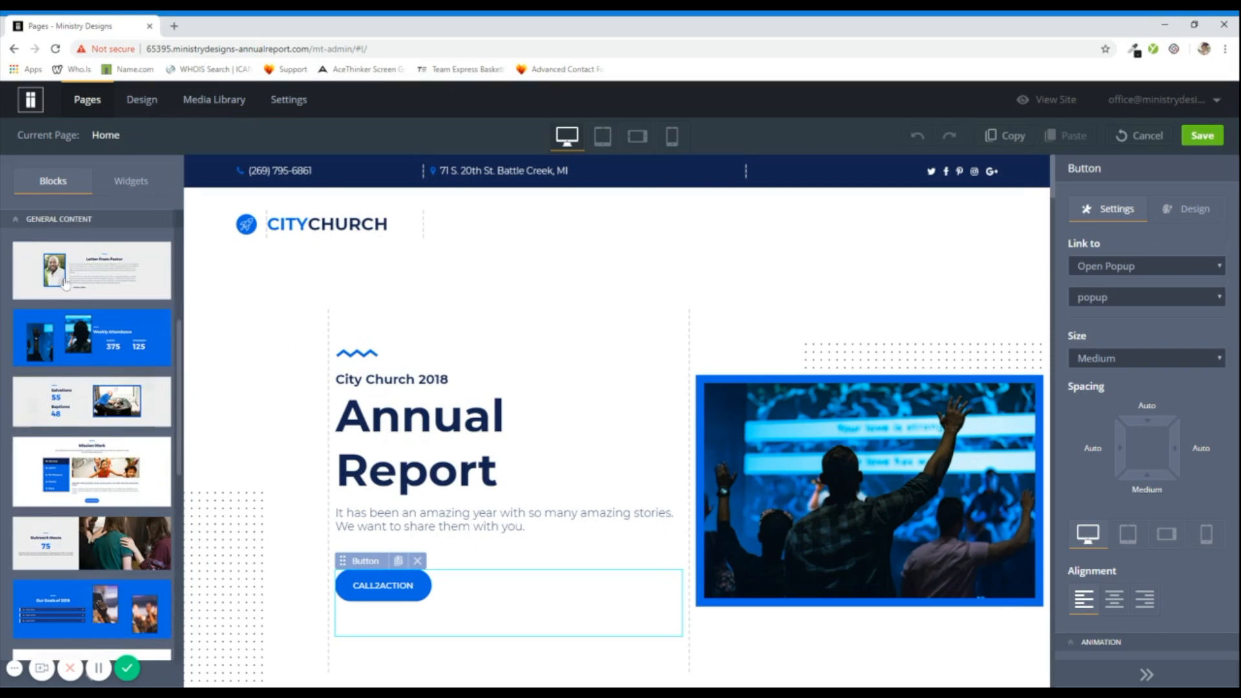
scroll(416, 385, "down", 2)
scroll(417, 385, "down", 7)
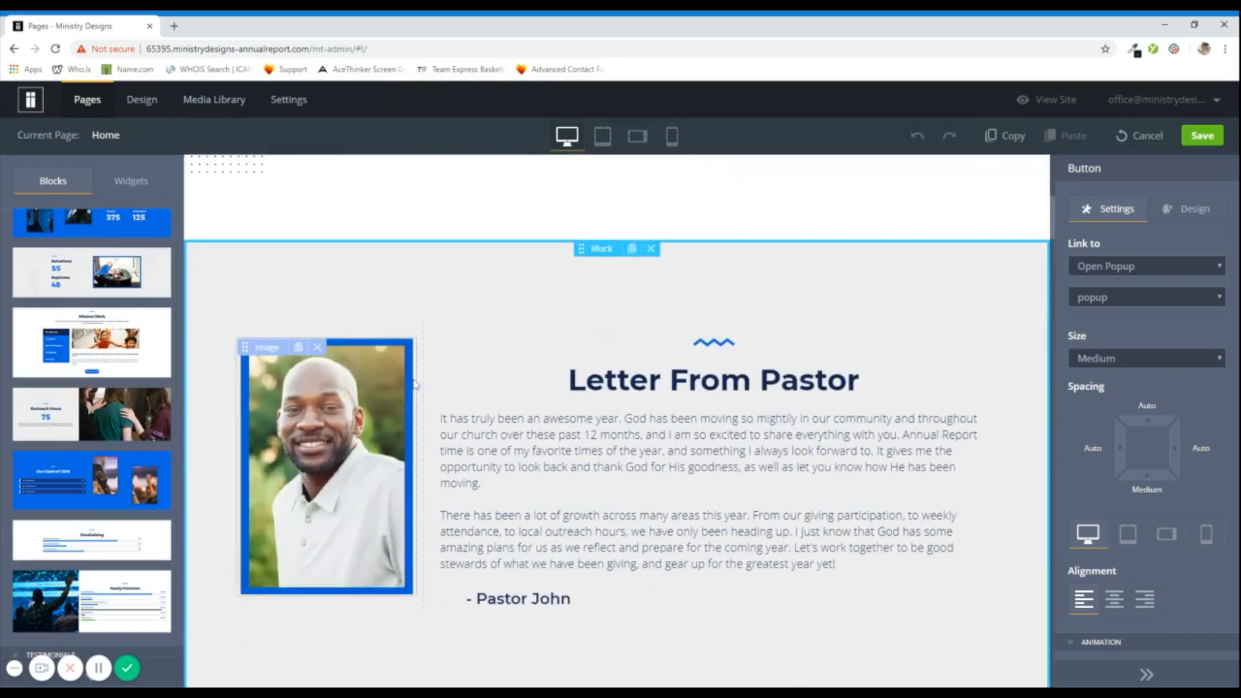
scroll(100, 439, "down", 5)
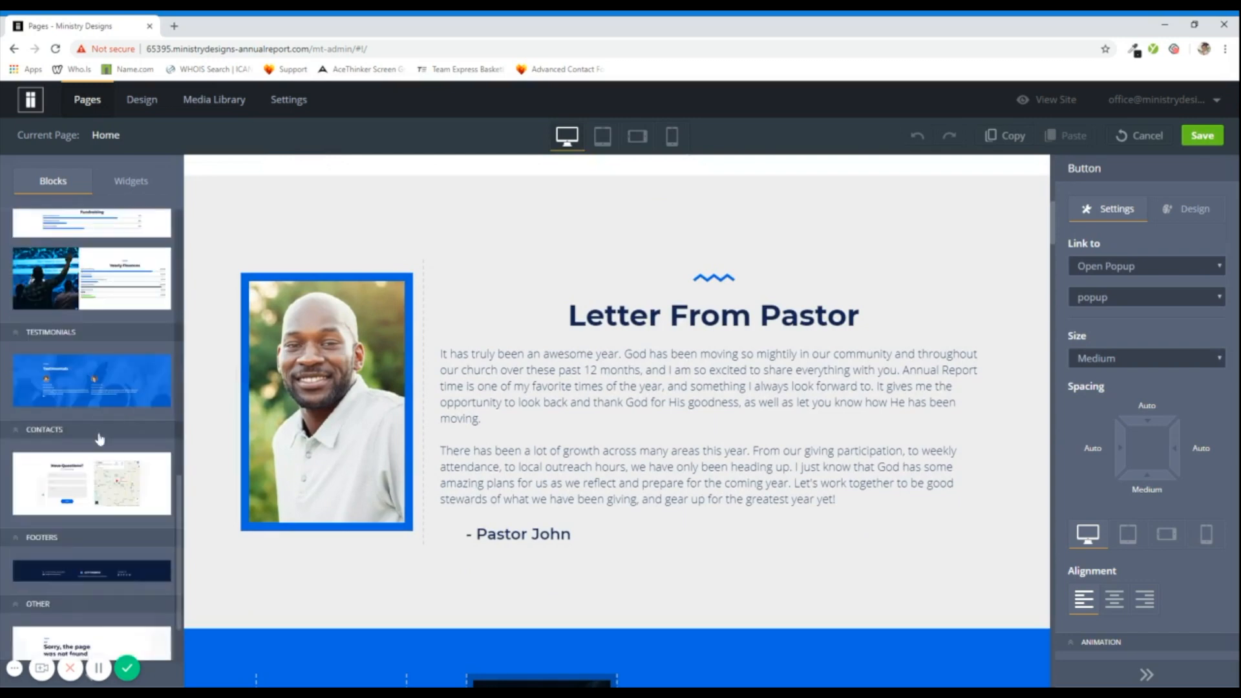
scroll(284, 381, "down", 1)
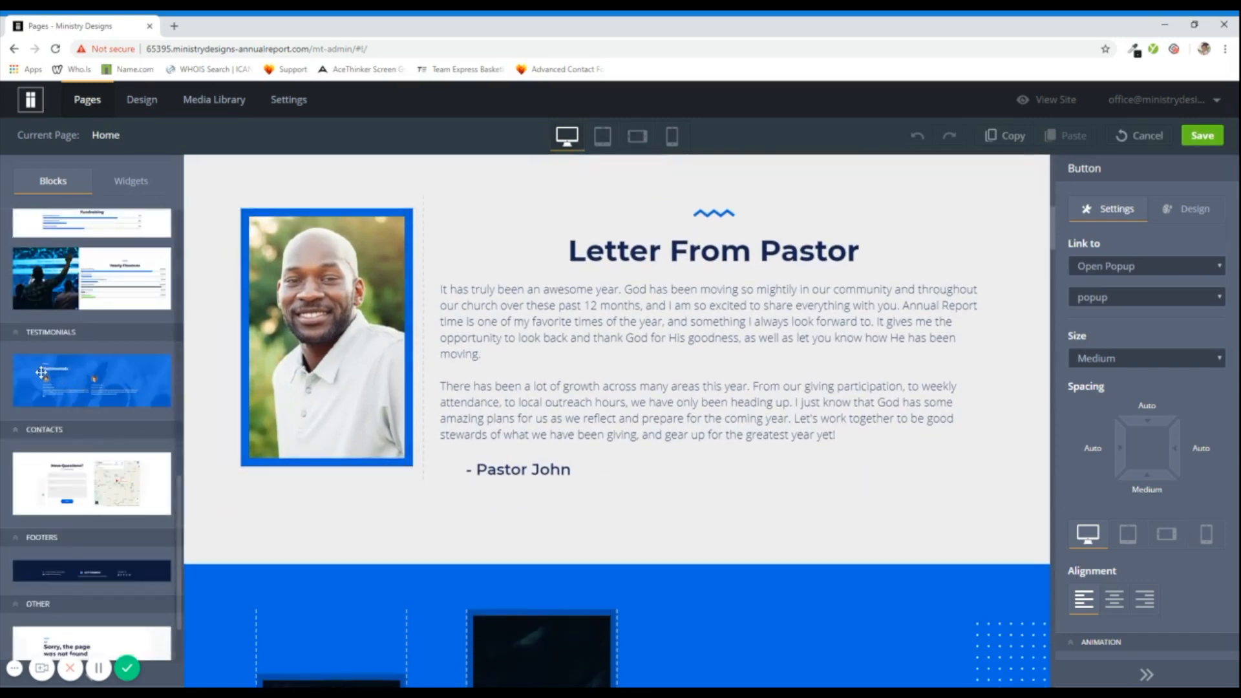
Add the Testimonials block below the Letter From Pastor section and select its carousel to examine the slide settings.
left_click_drag(43, 374, 524, 540)
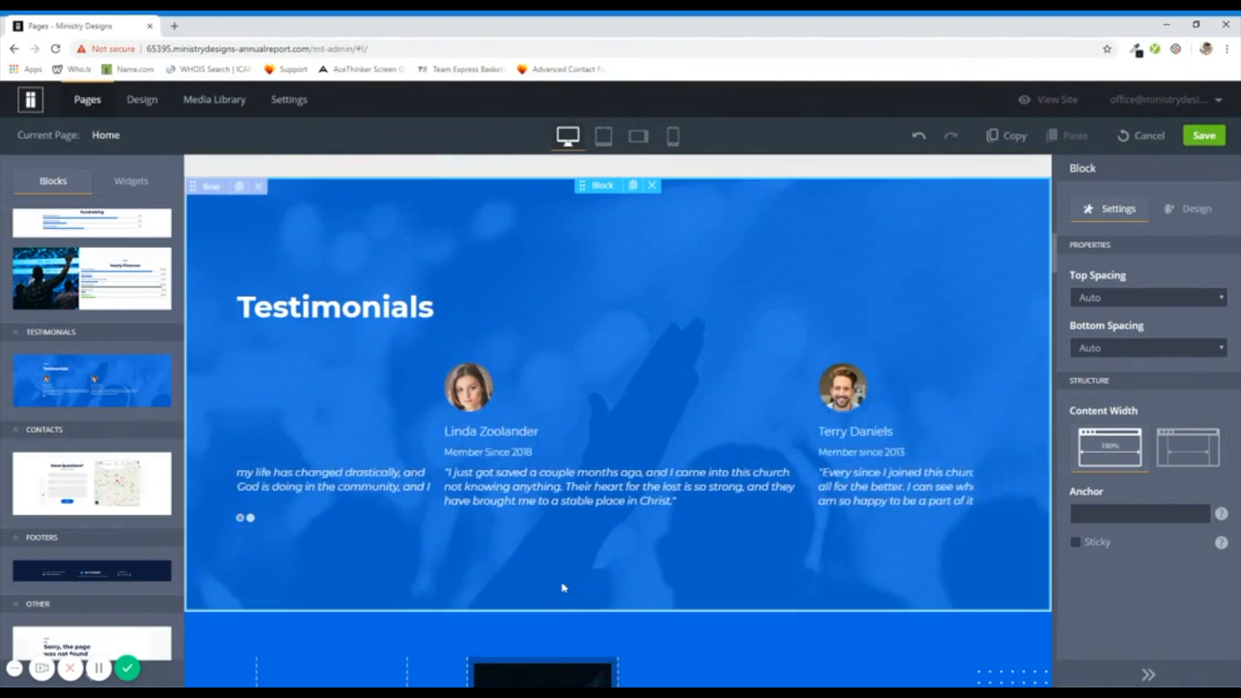
left_click(471, 460)
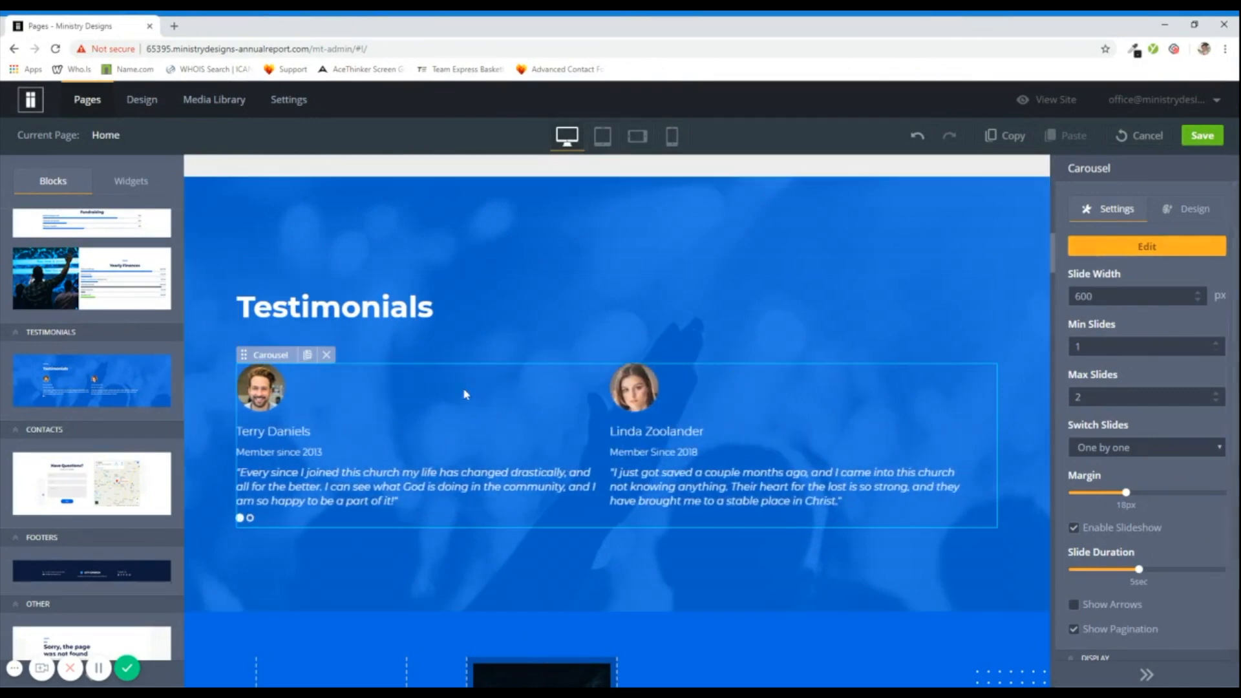
scroll(402, 397, "up", 1)
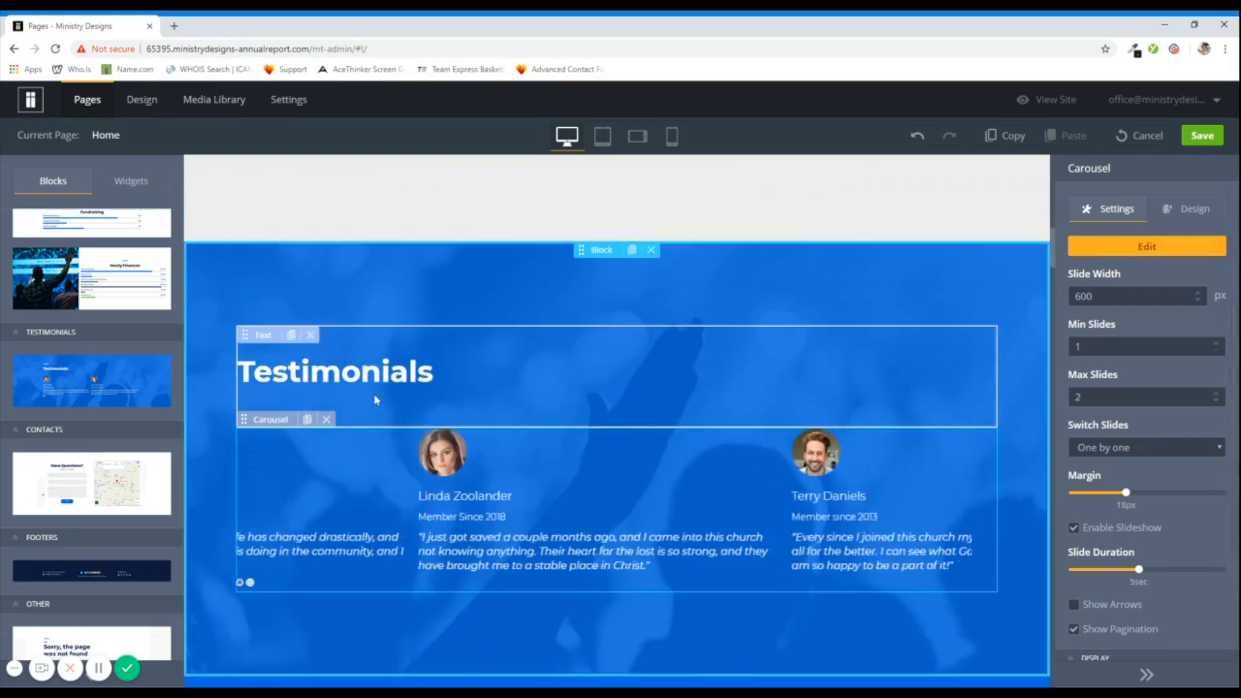
scroll(373, 398, "down", 2)
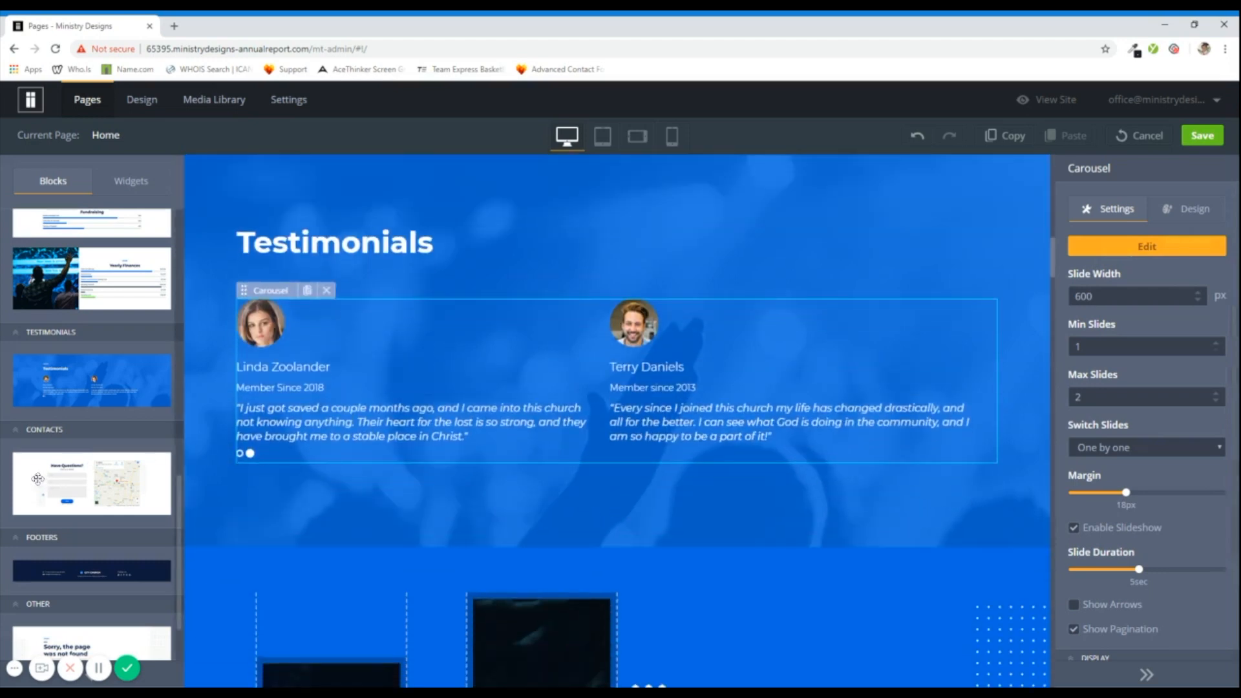
Add the Have Questions? contact block with form and map directly below the Testimonials block.
left_click_drag(41, 481, 524, 514)
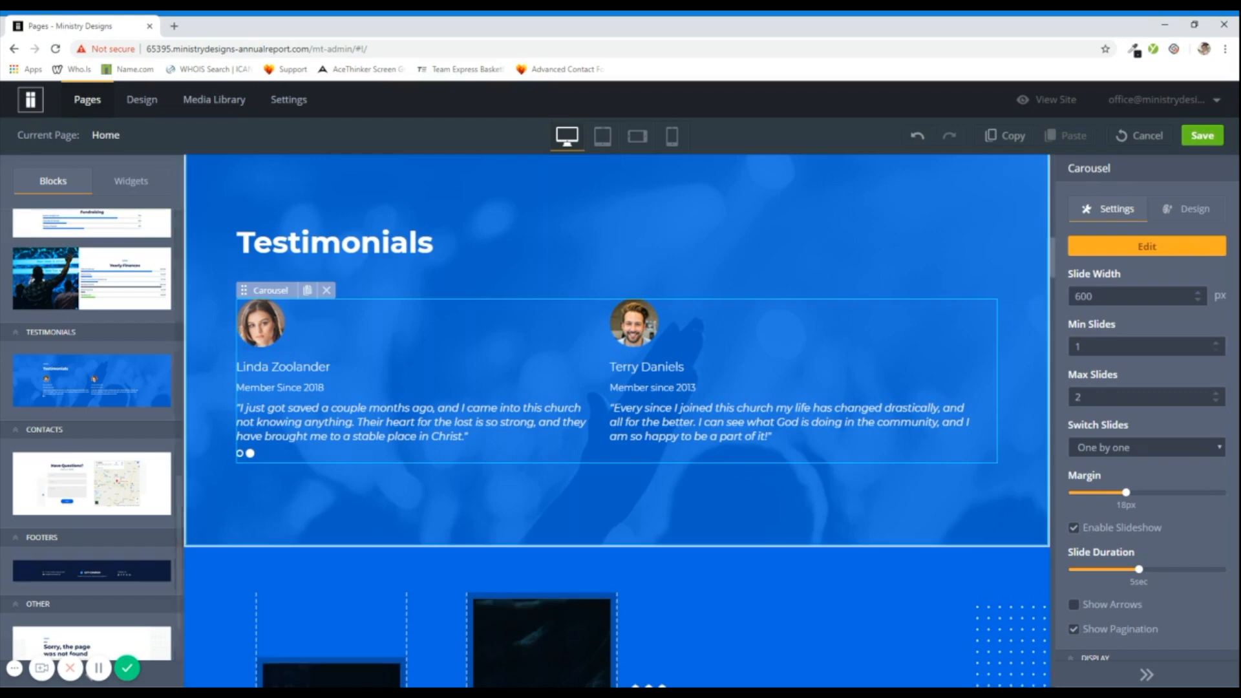
scroll(524, 514, "down", 5)
scroll(524, 514, "down", 1)
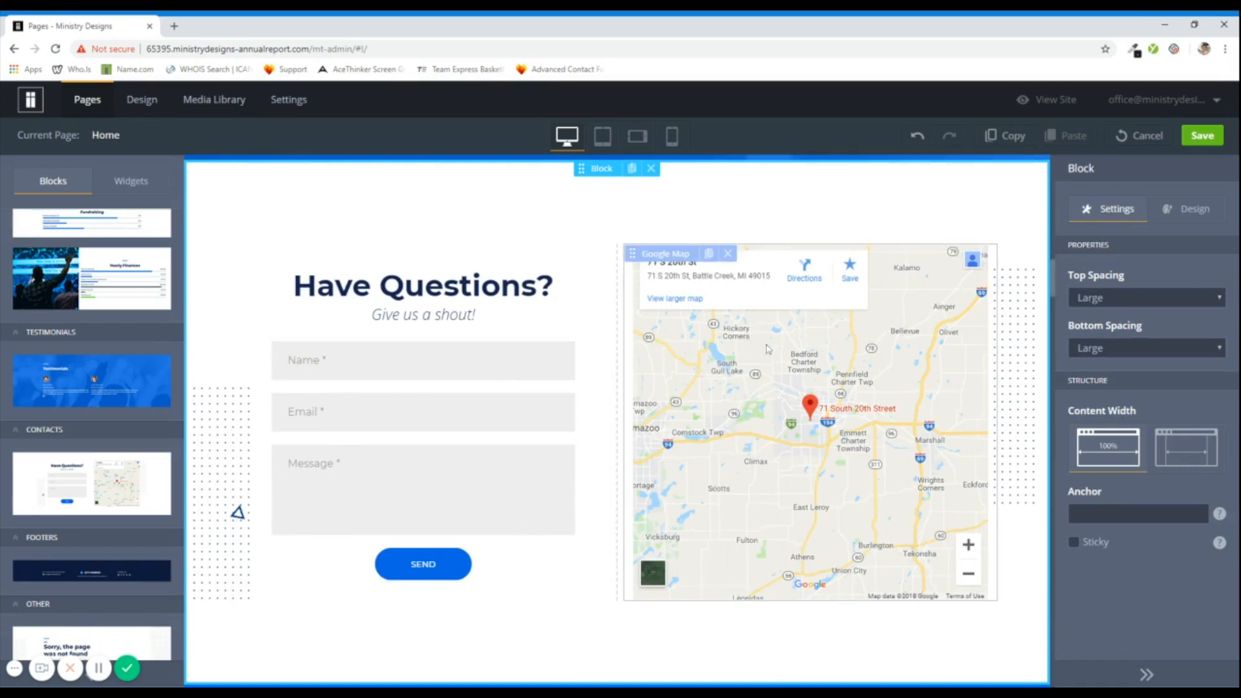
Remove the Have Questions? contact block and the Testimonials block from the page together with their nested widgets.
scroll(767, 358, "up", 2)
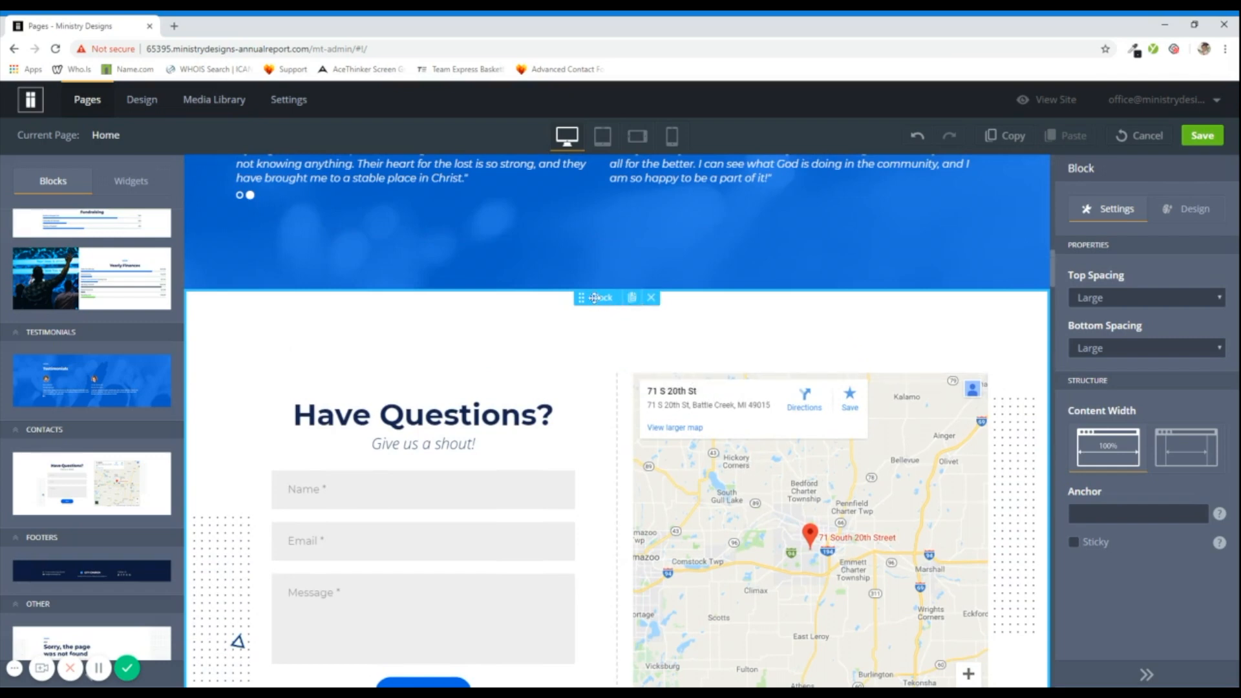
left_click(651, 297)
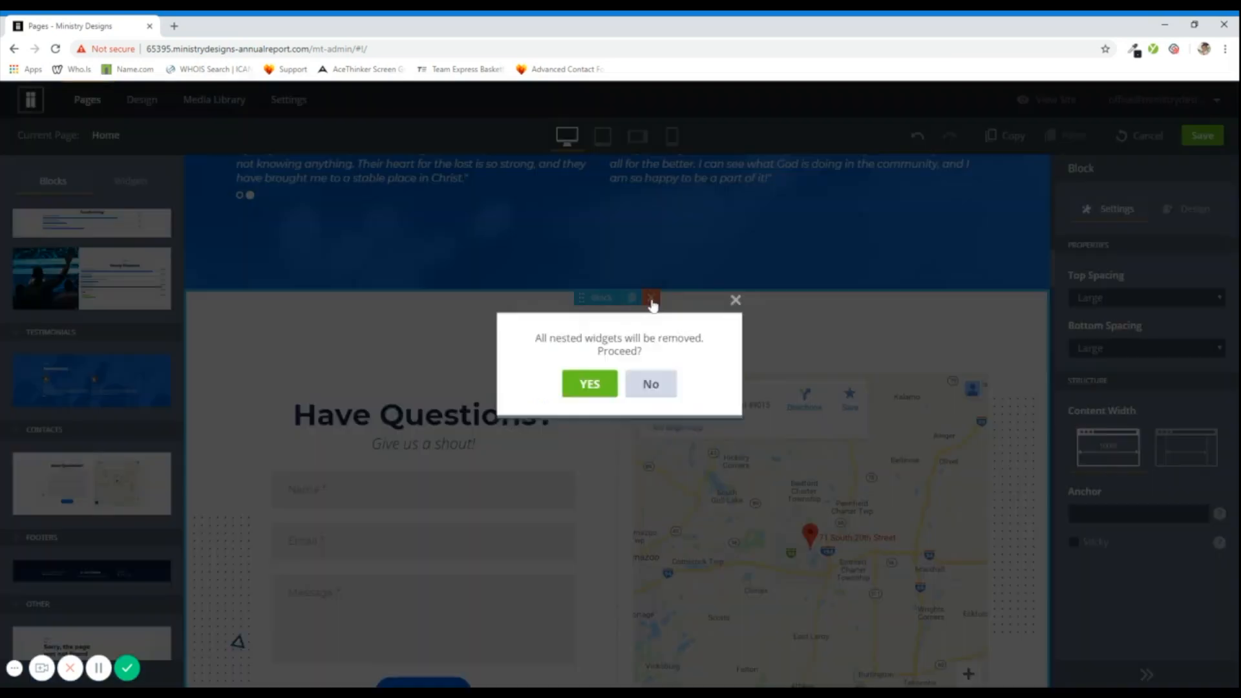
left_click(587, 415)
scroll(726, 358, "up", 5)
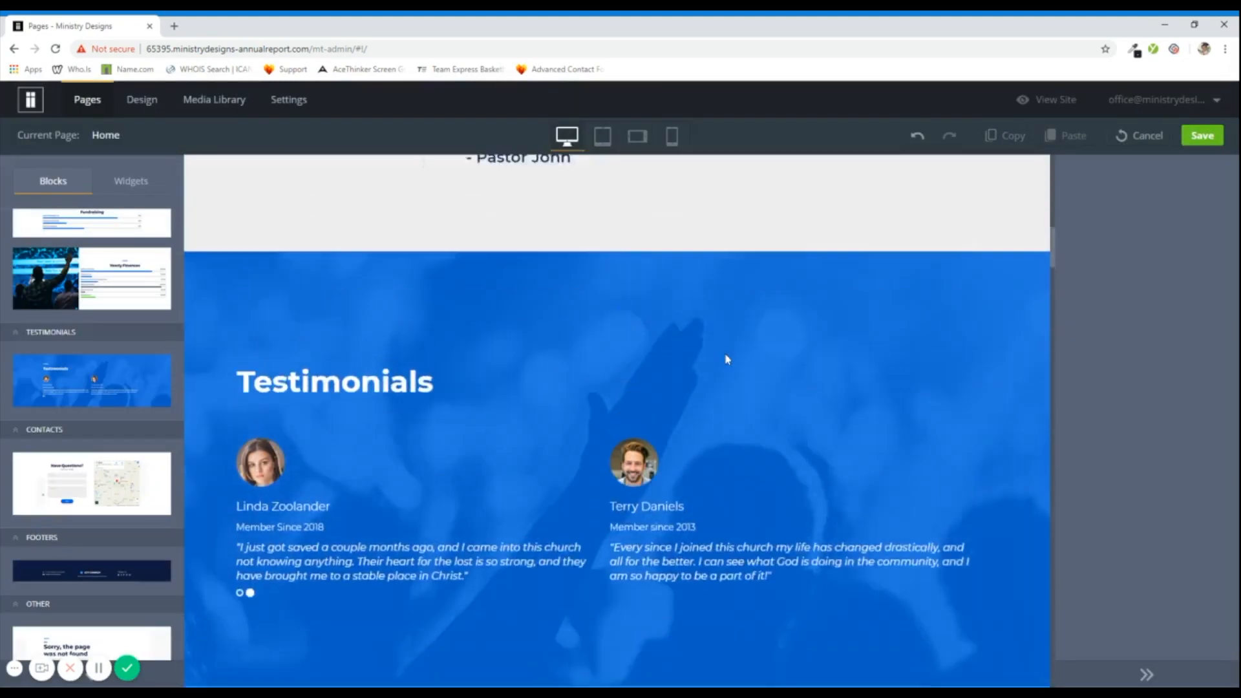
left_click(653, 313)
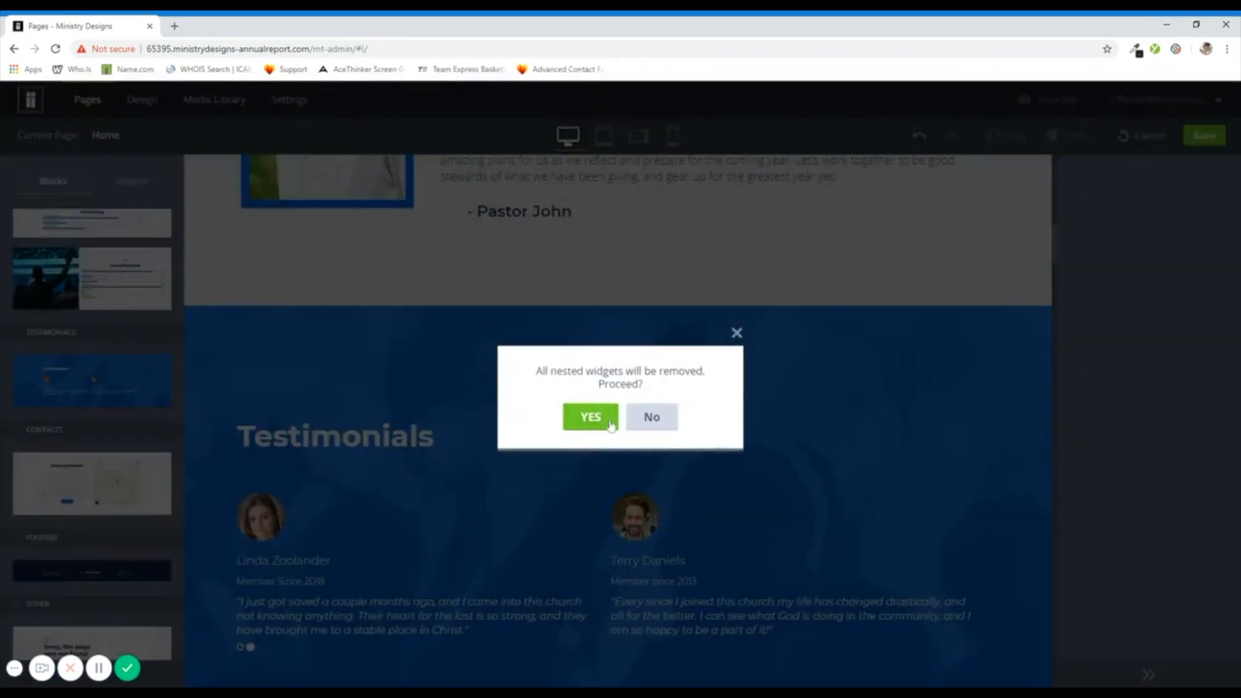
left_click(607, 419)
Browse the widget library through the Structure, Basic, Galleries, Social, Media, Integration and More groups.
scroll(759, 360, "up", 6)
scroll(761, 363, "up", 8)
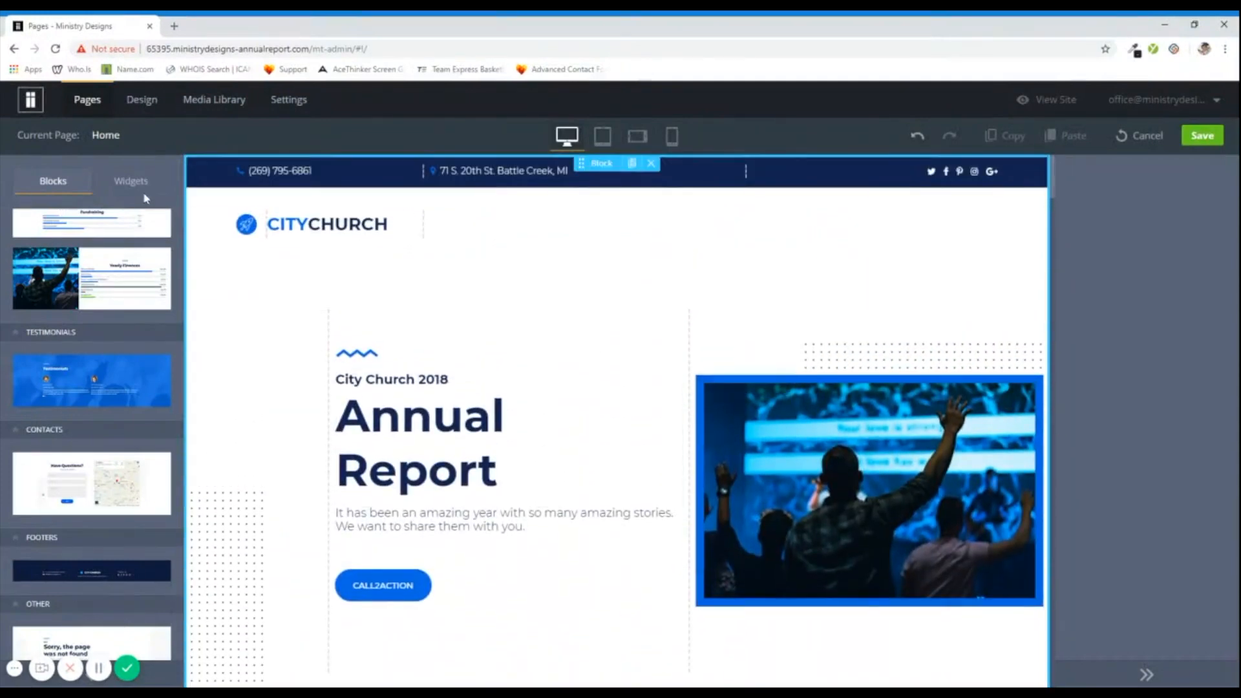
left_click(116, 187)
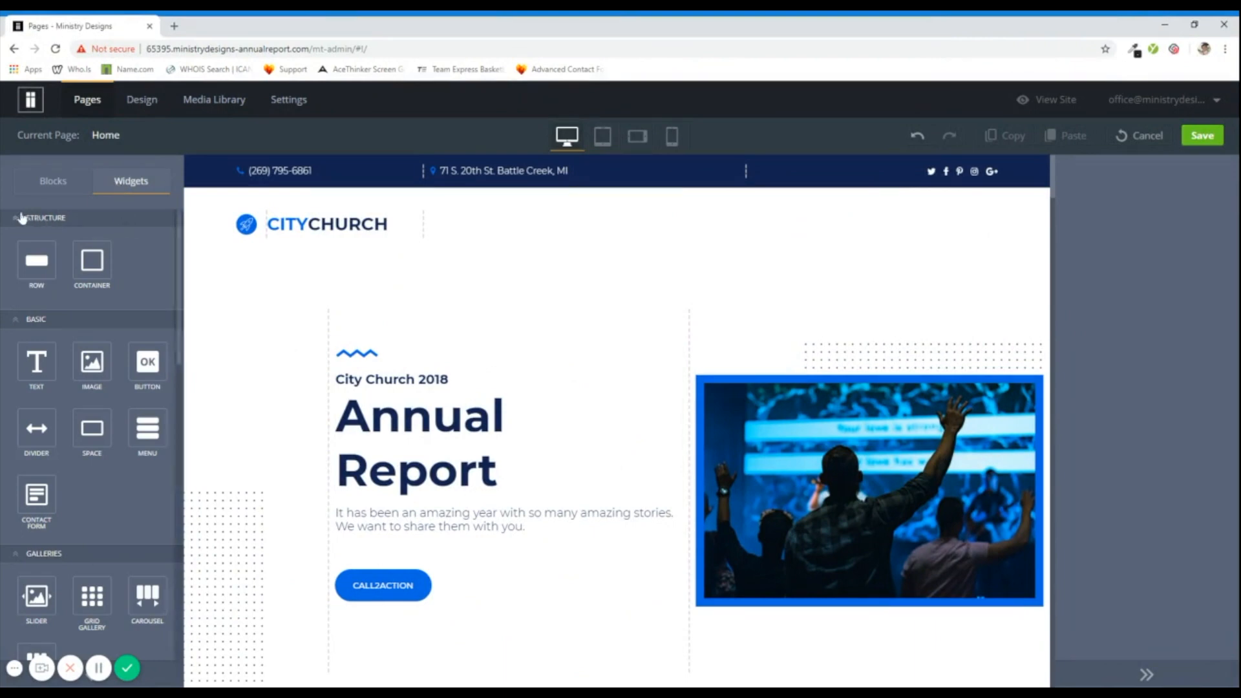
scroll(90, 337, "down", 6)
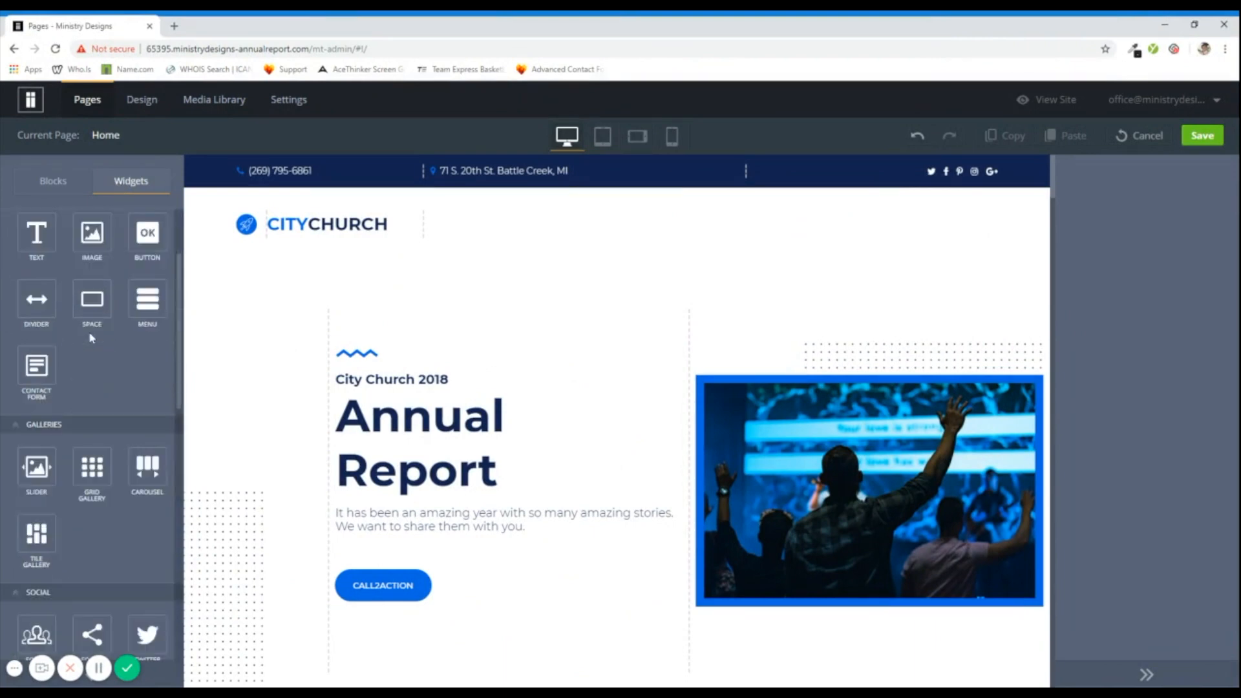
scroll(90, 336, "down", 7)
scroll(94, 347, "up", 4)
scroll(93, 348, "up", 8)
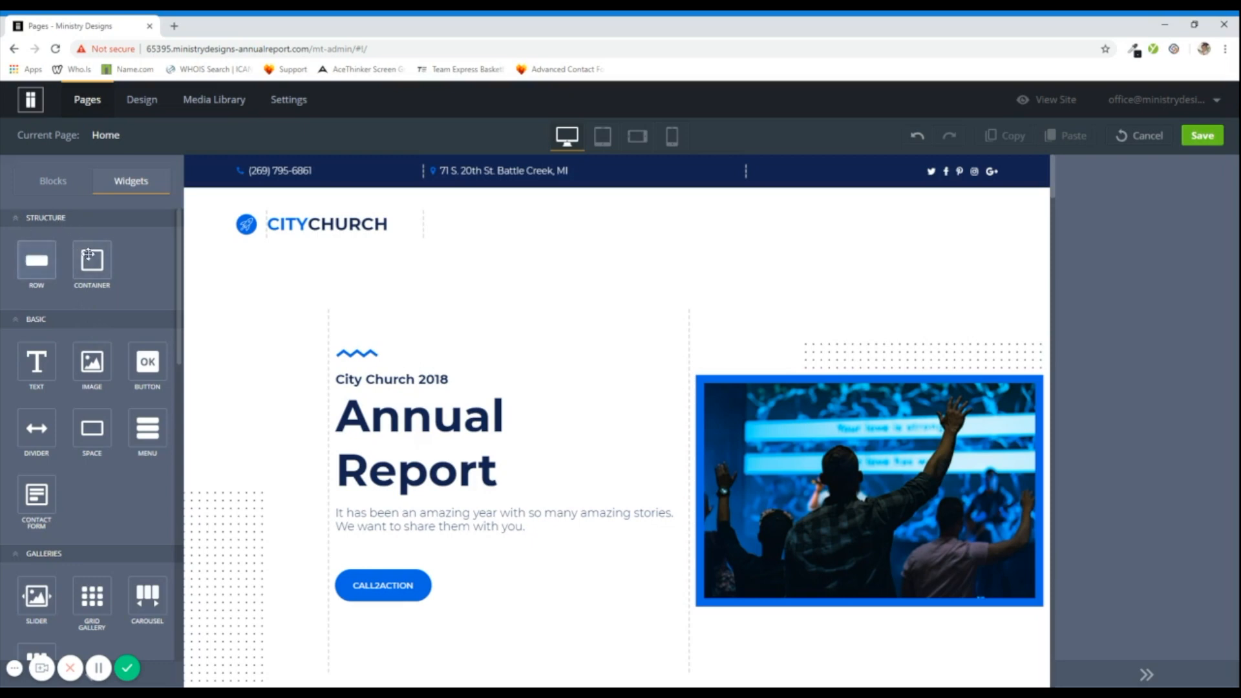
scroll(87, 258, "down", 1)
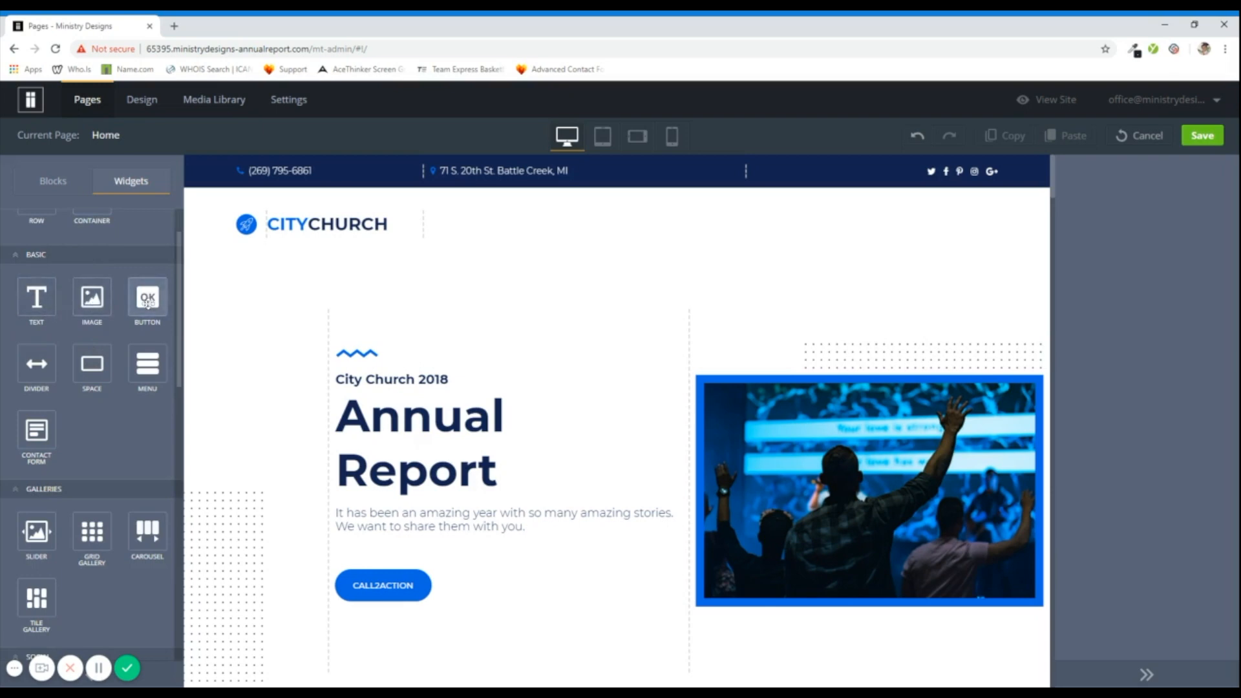
scroll(148, 300, "down", 2)
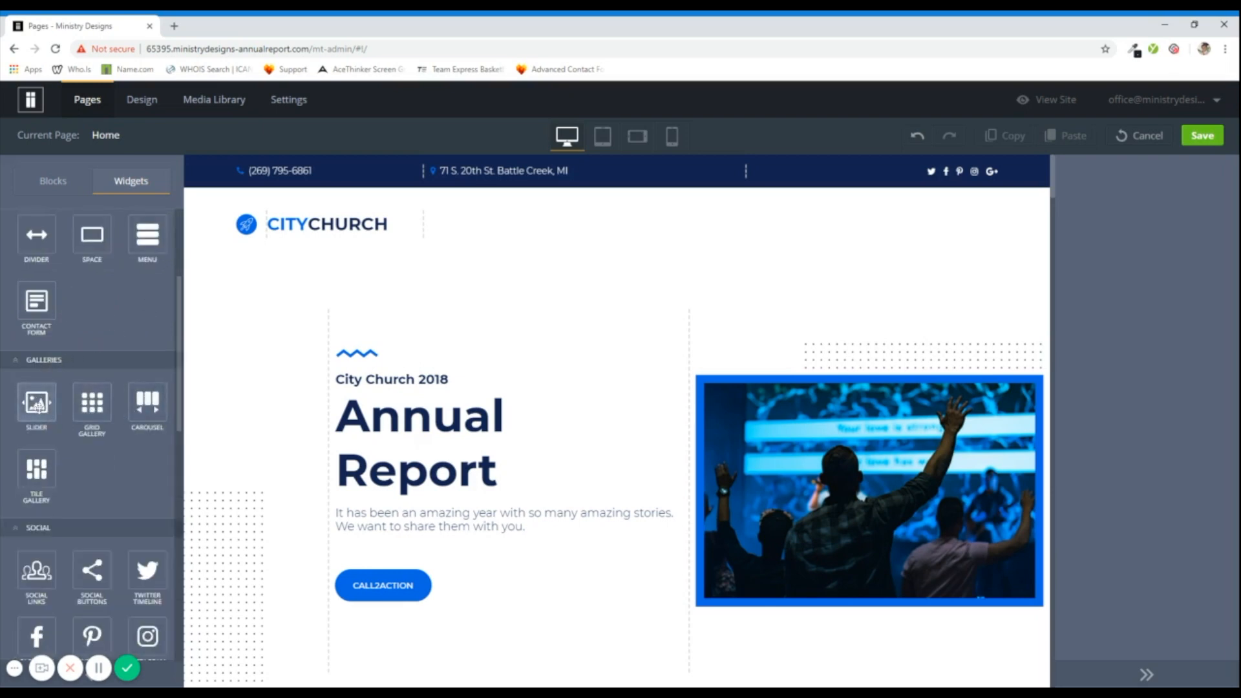
scroll(37, 407, "down", 3)
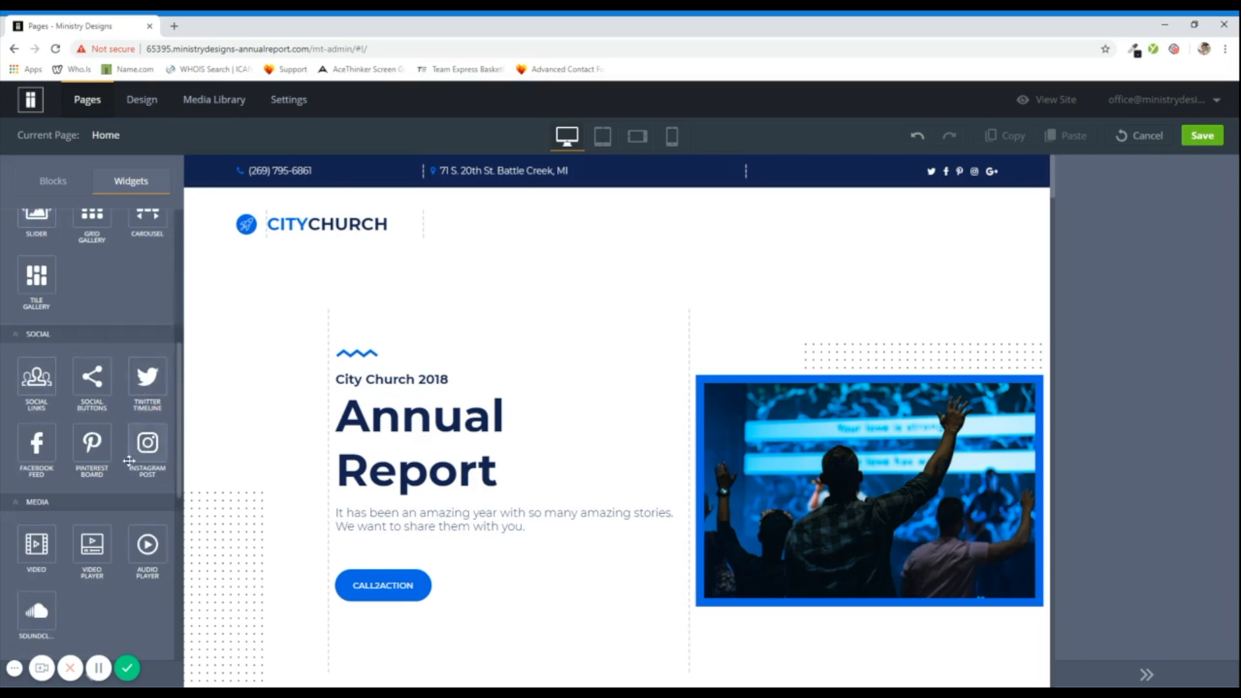
scroll(40, 357, "down", 3)
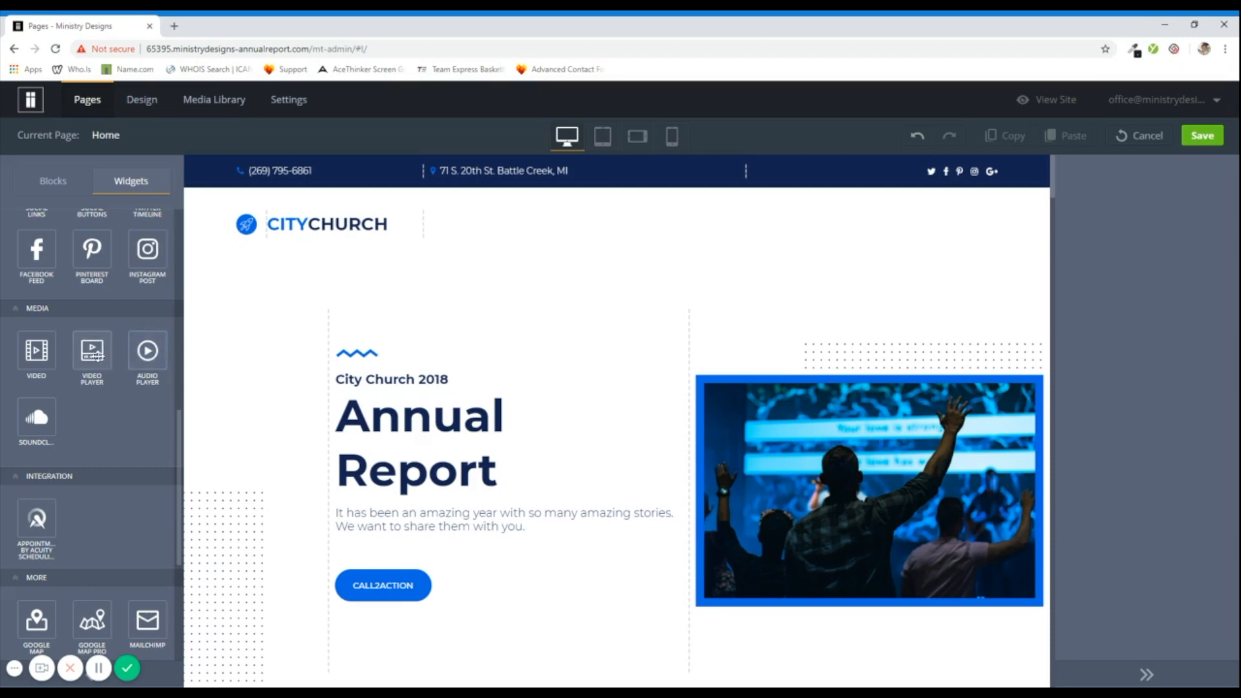
scroll(101, 362, "down", 2)
scroll(99, 360, "down", 3)
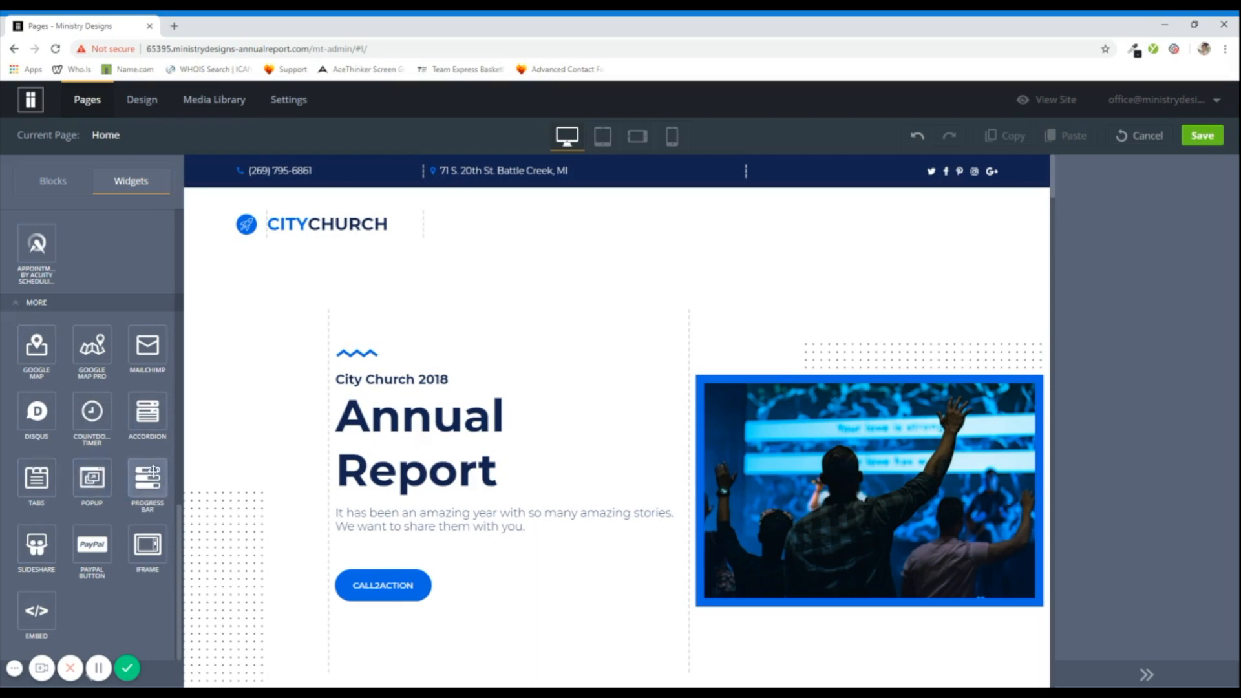
scroll(154, 470, "up", 15)
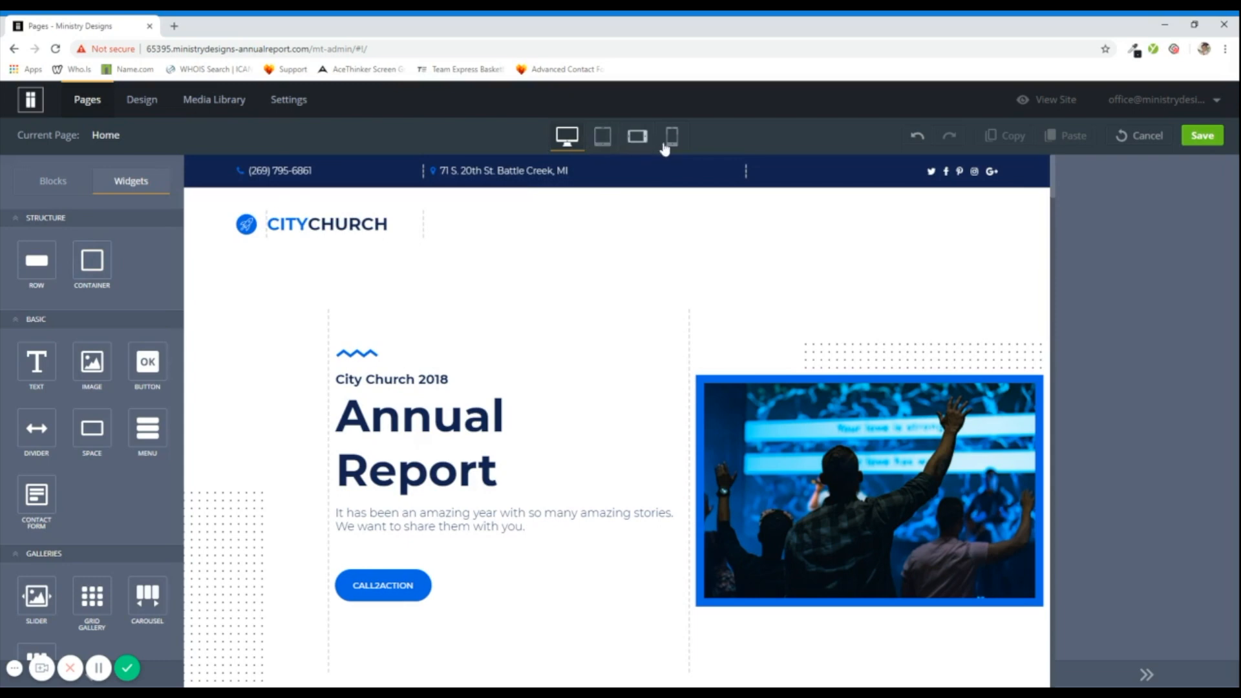
Preview the Home page in the tablet, landscape phone, portrait phone and desktop layouts, ending on the tablet layout.
left_click(609, 145)
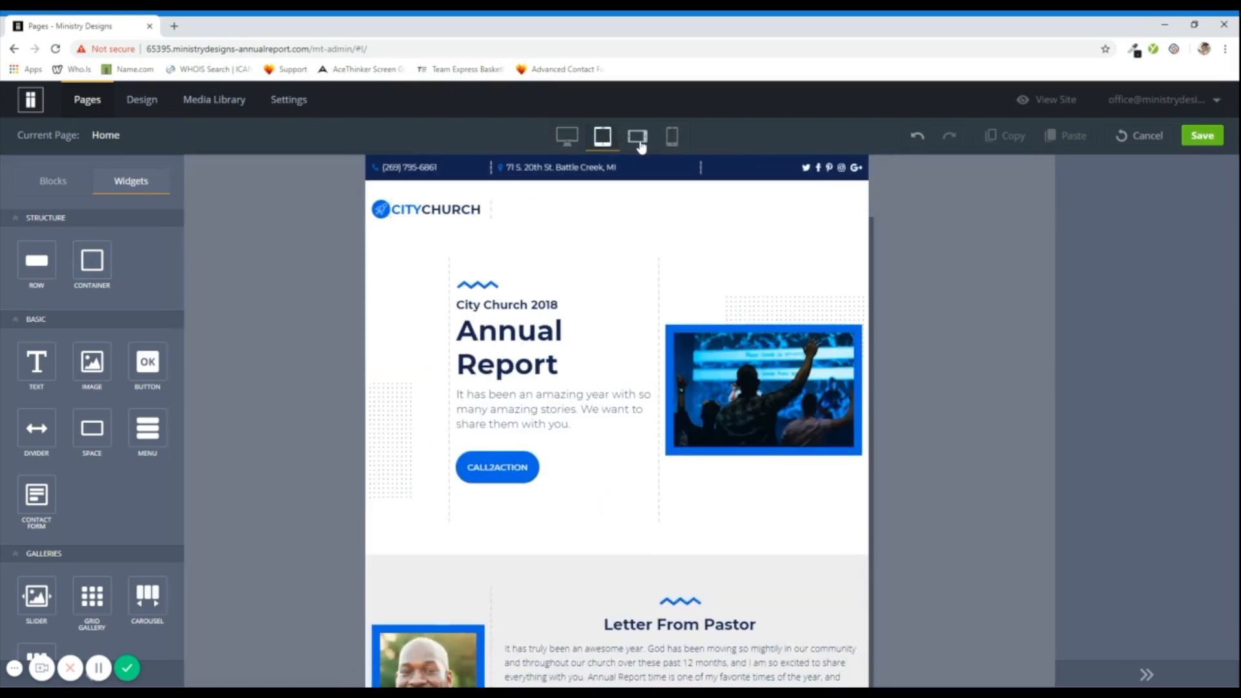
left_click(638, 139)
left_click(675, 138)
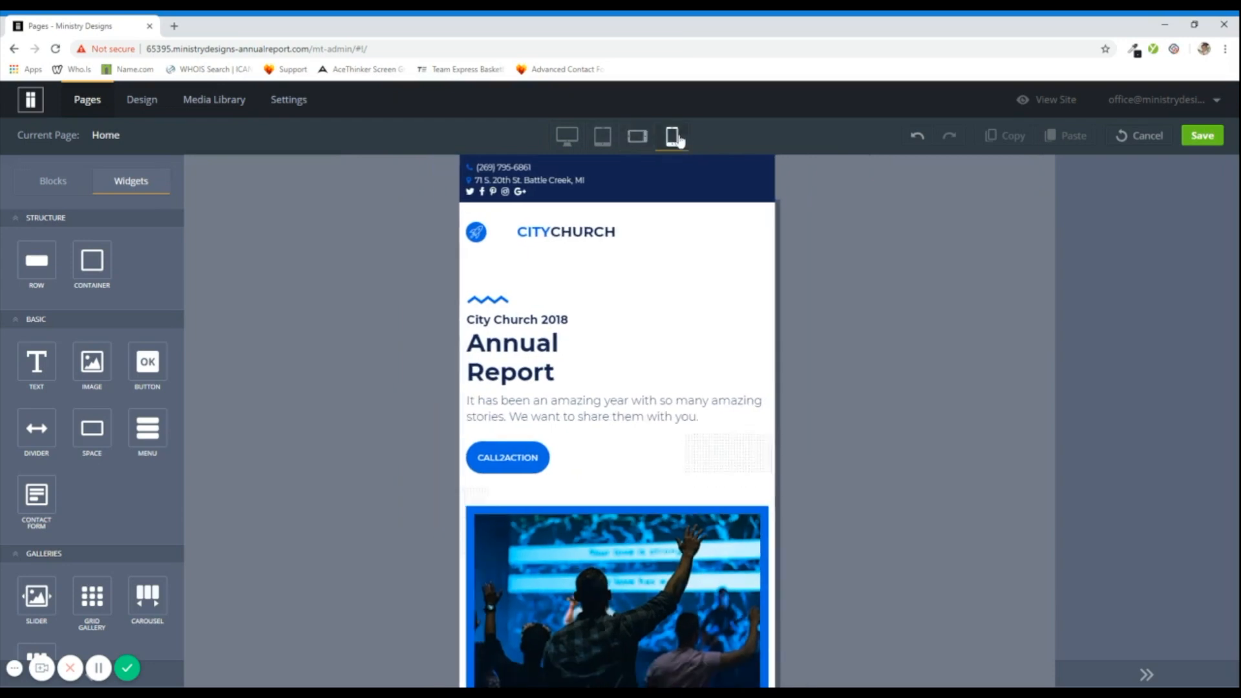
left_click(637, 136)
left_click(575, 136)
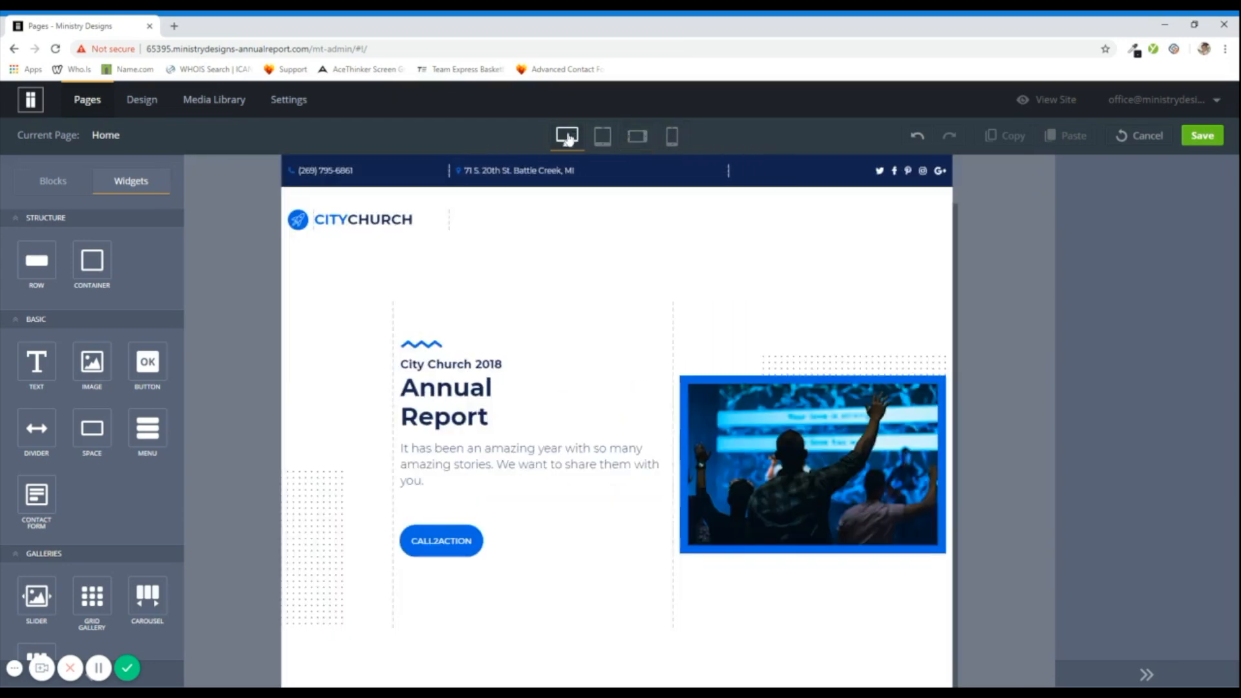
left_click(603, 139)
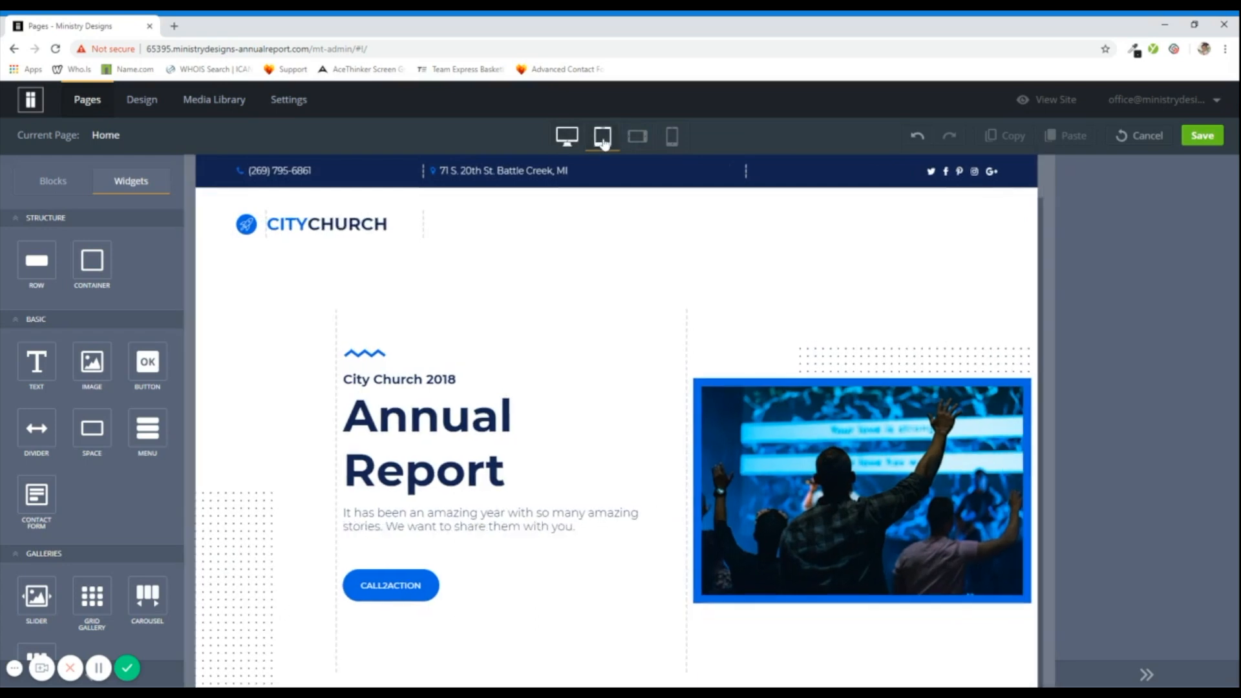
Preview the Home page in the landscape phone, portrait phone and tablet layouts, then return to the desktop layout.
left_click(640, 144)
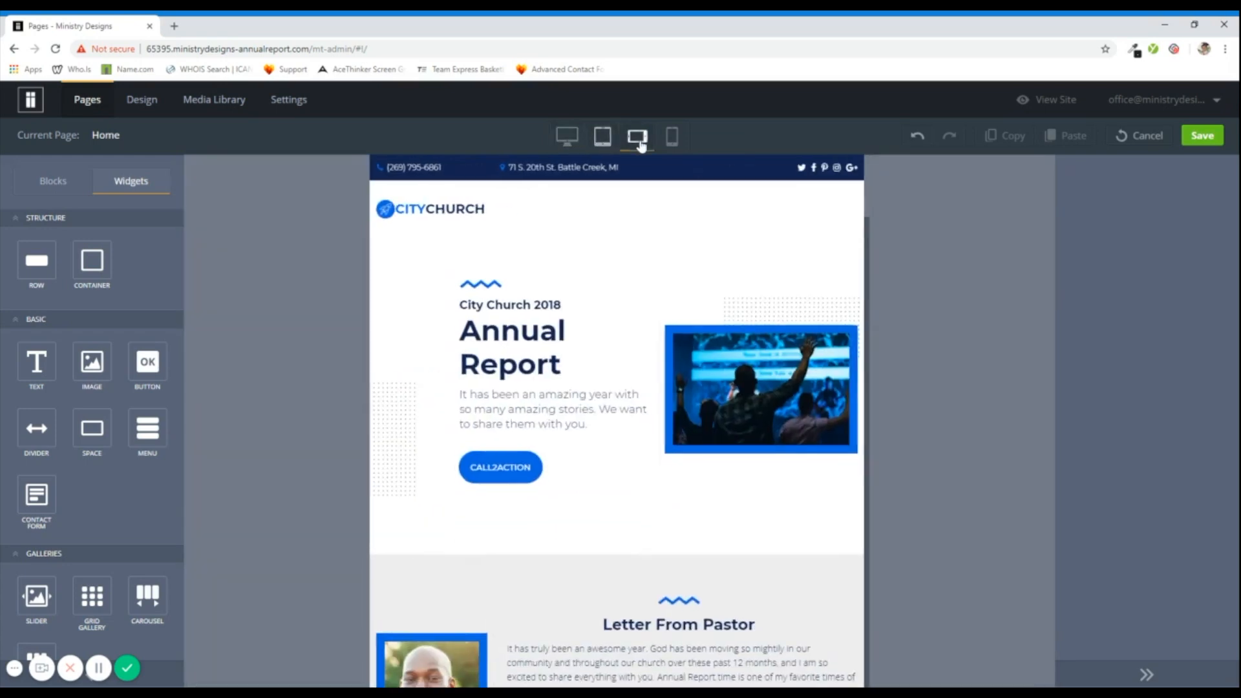
left_click(672, 140)
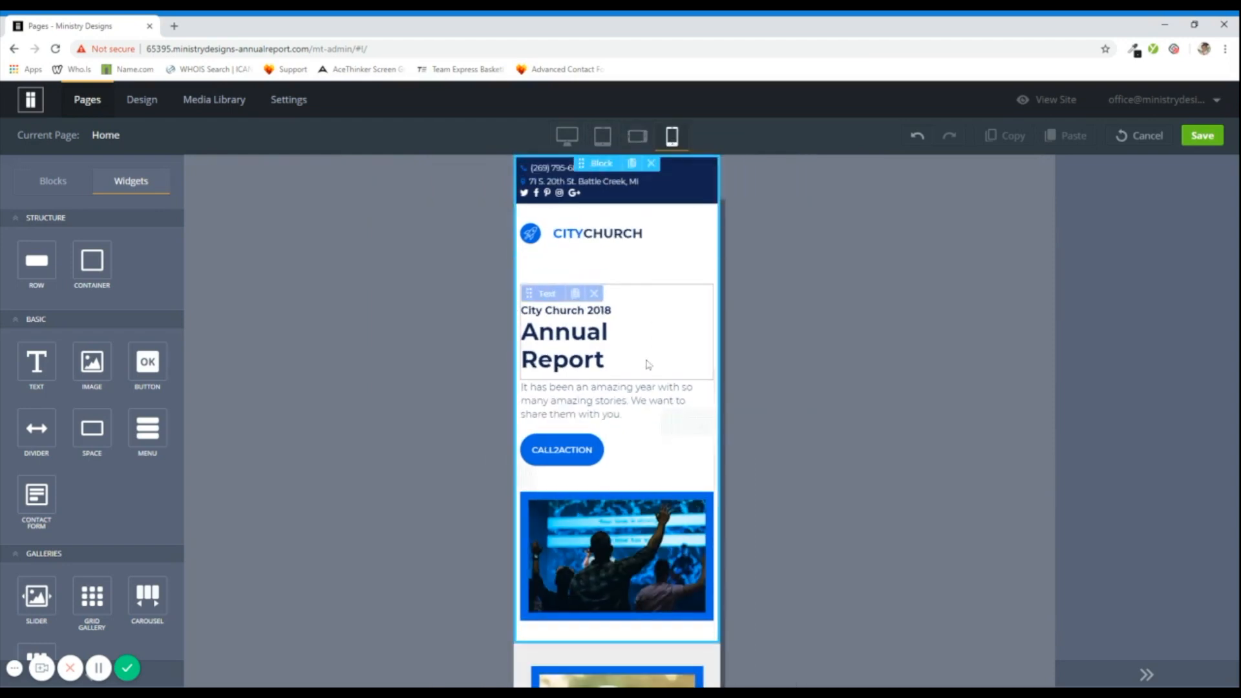
scroll(649, 360, "down", 10)
scroll(648, 367, "down", 12)
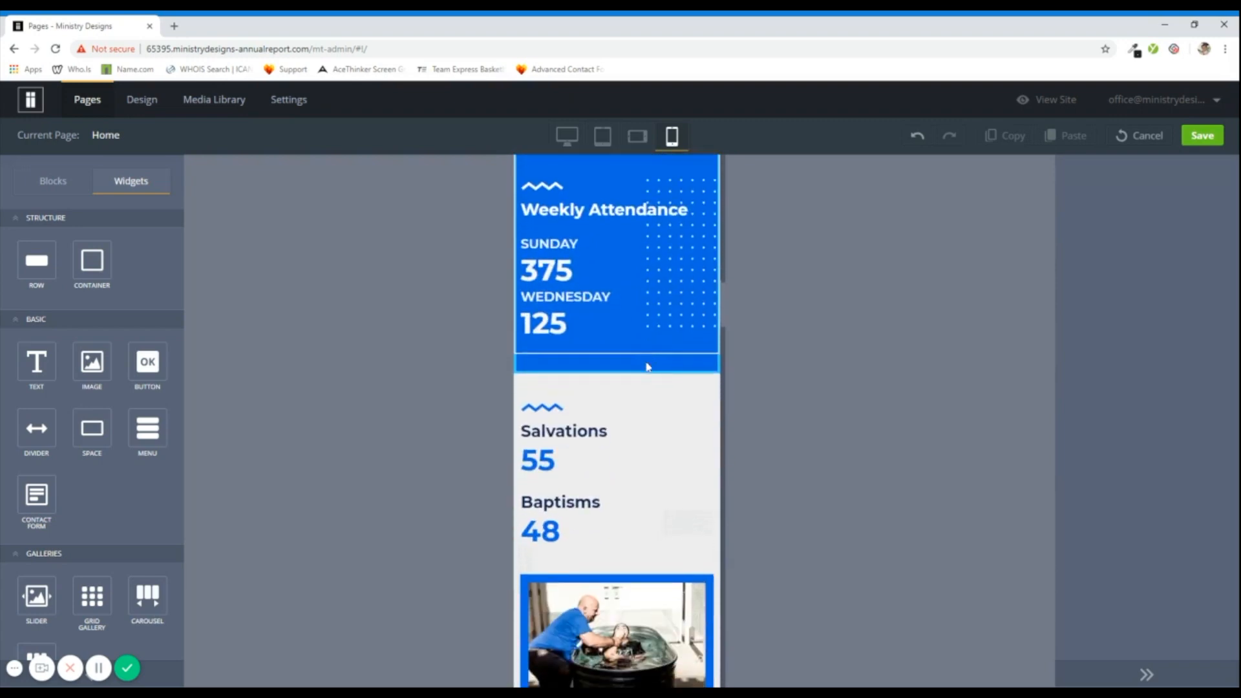
scroll(646, 363, "down", 4)
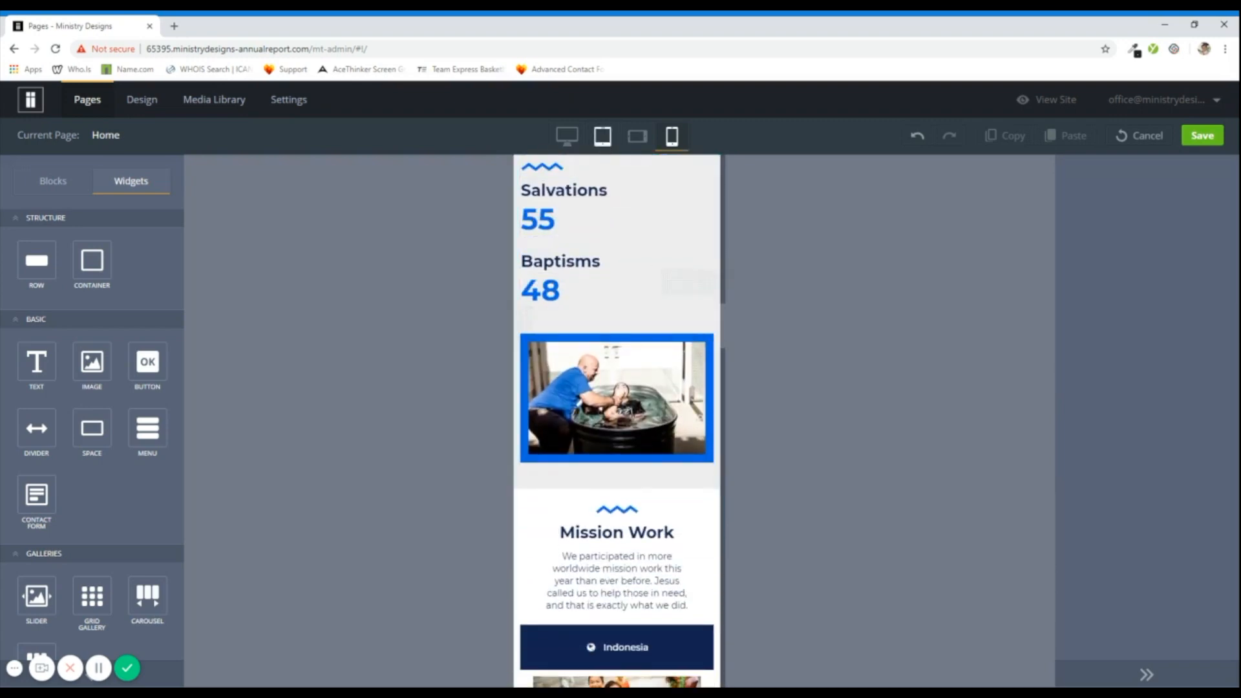
left_click(602, 137)
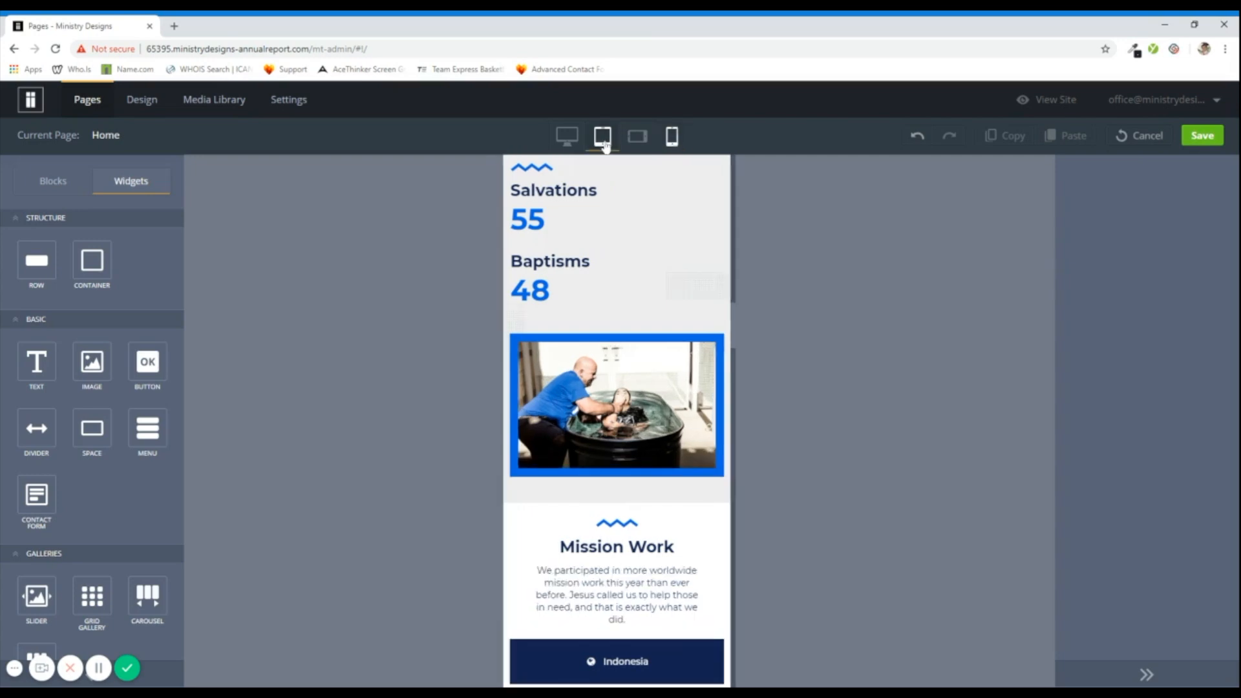
left_click(567, 139)
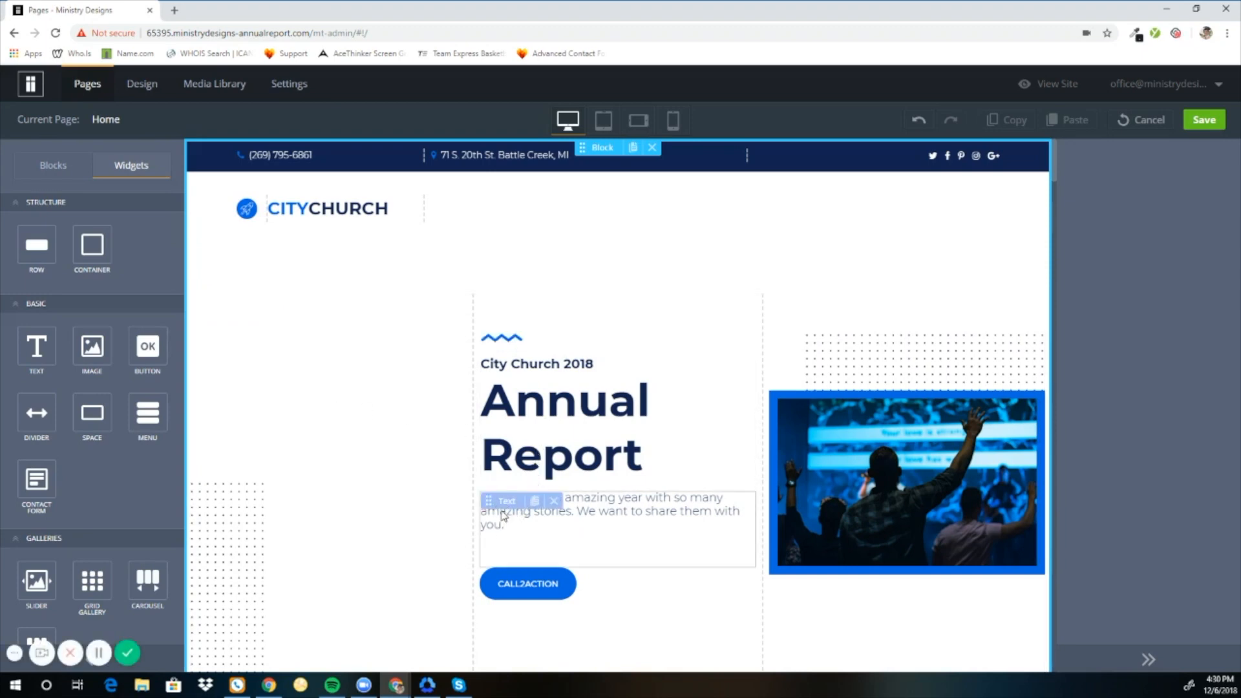
Duplicate the intro text below the Annual Report heading twice and delete both copies.
scroll(523, 526, "down", 1)
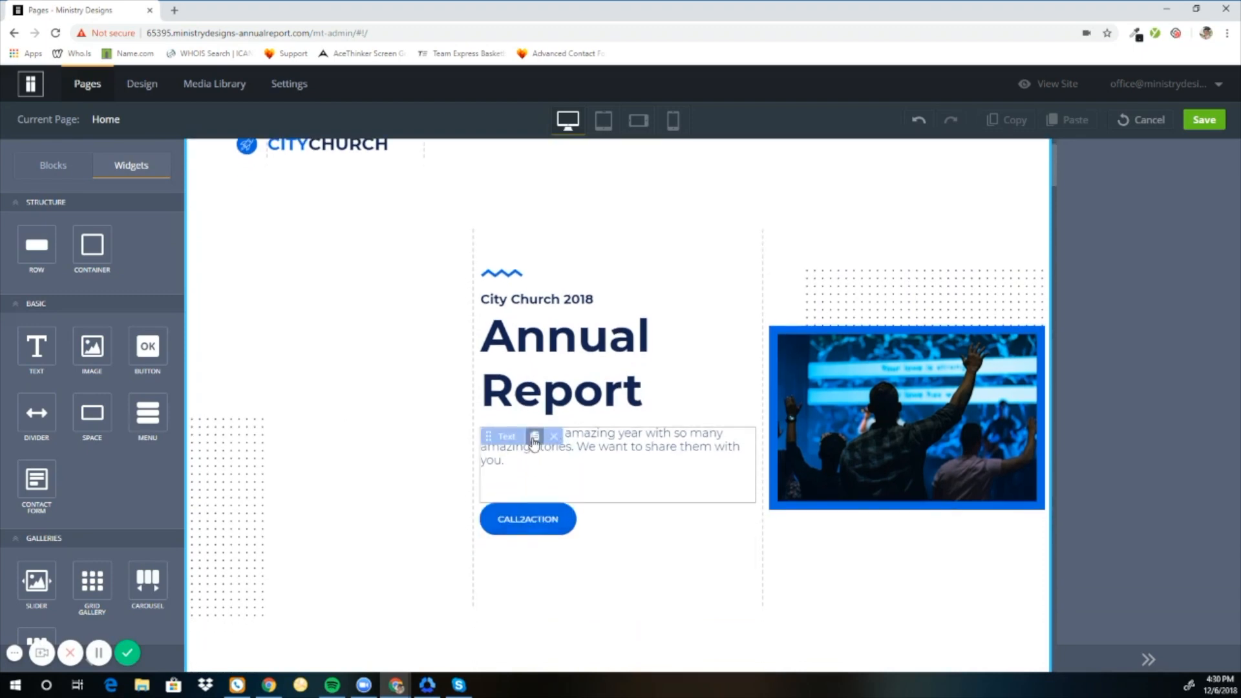
left_click(542, 470)
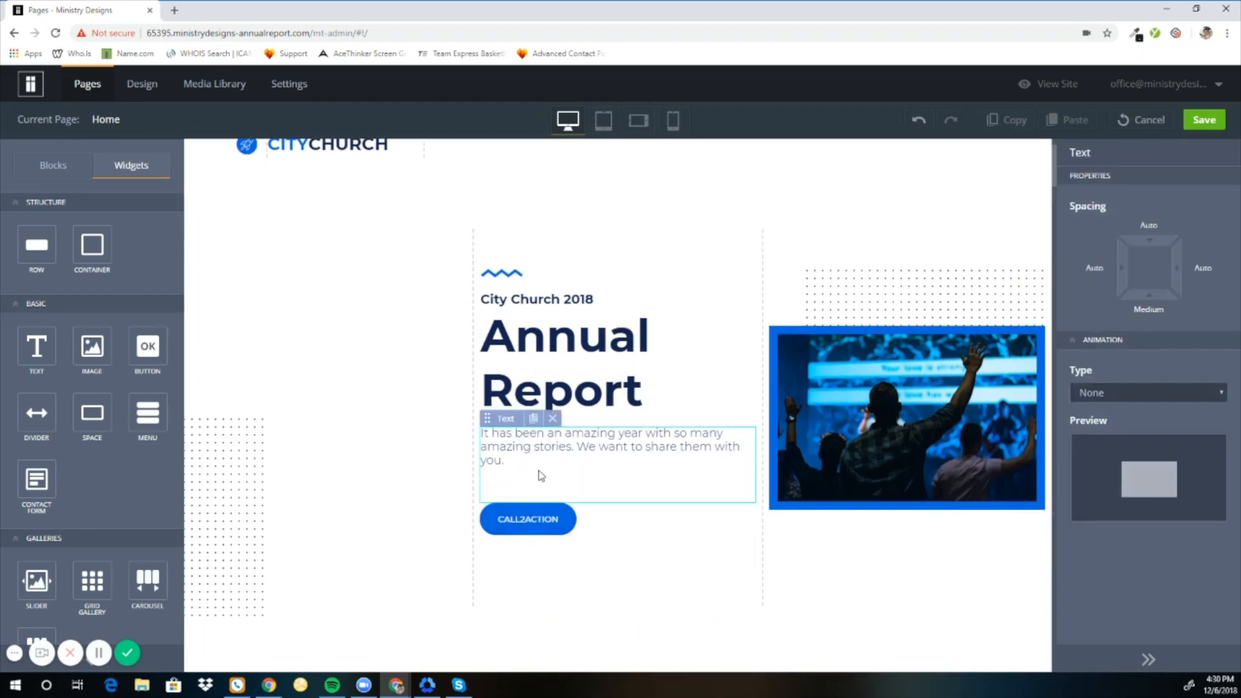
left_click(533, 418)
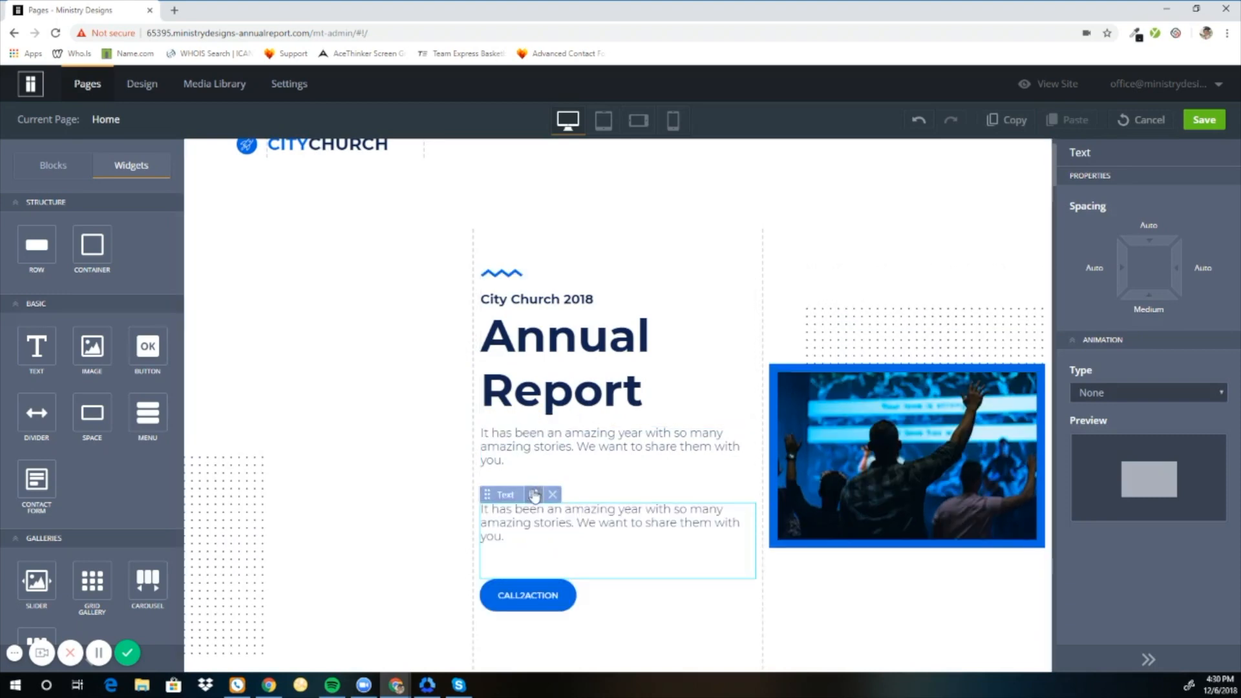
scroll(563, 422, "down", 5)
scroll(564, 422, "up", 4)
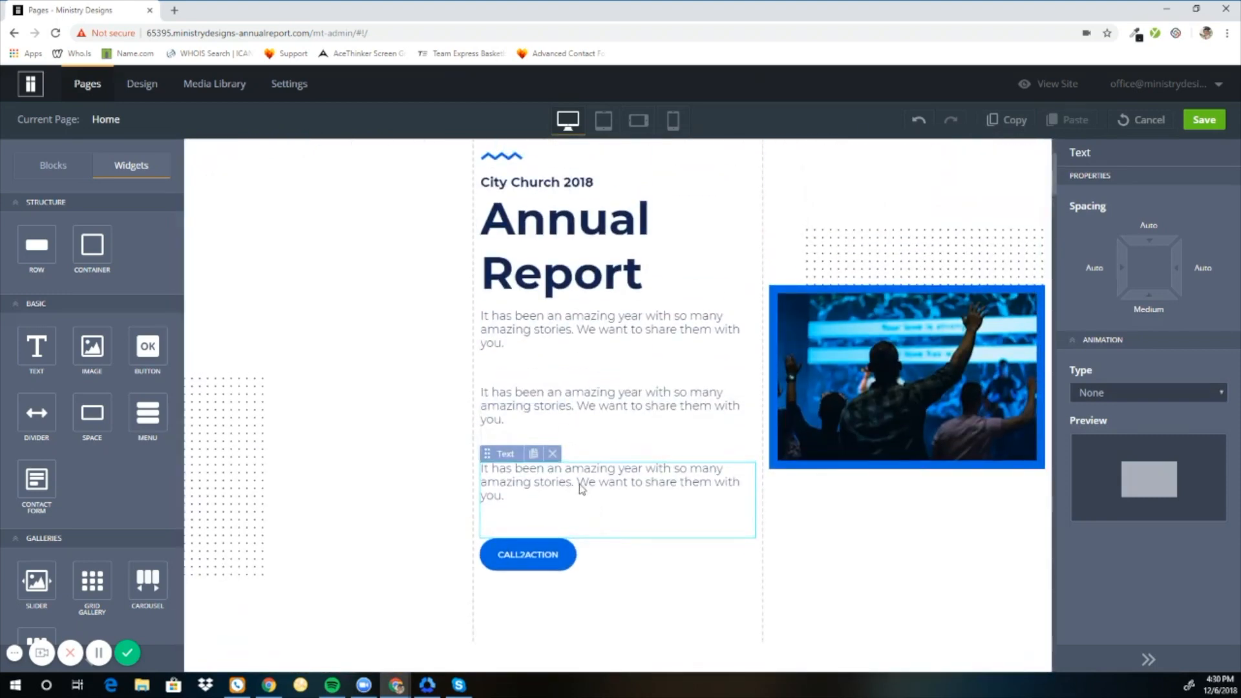
left_click(554, 456)
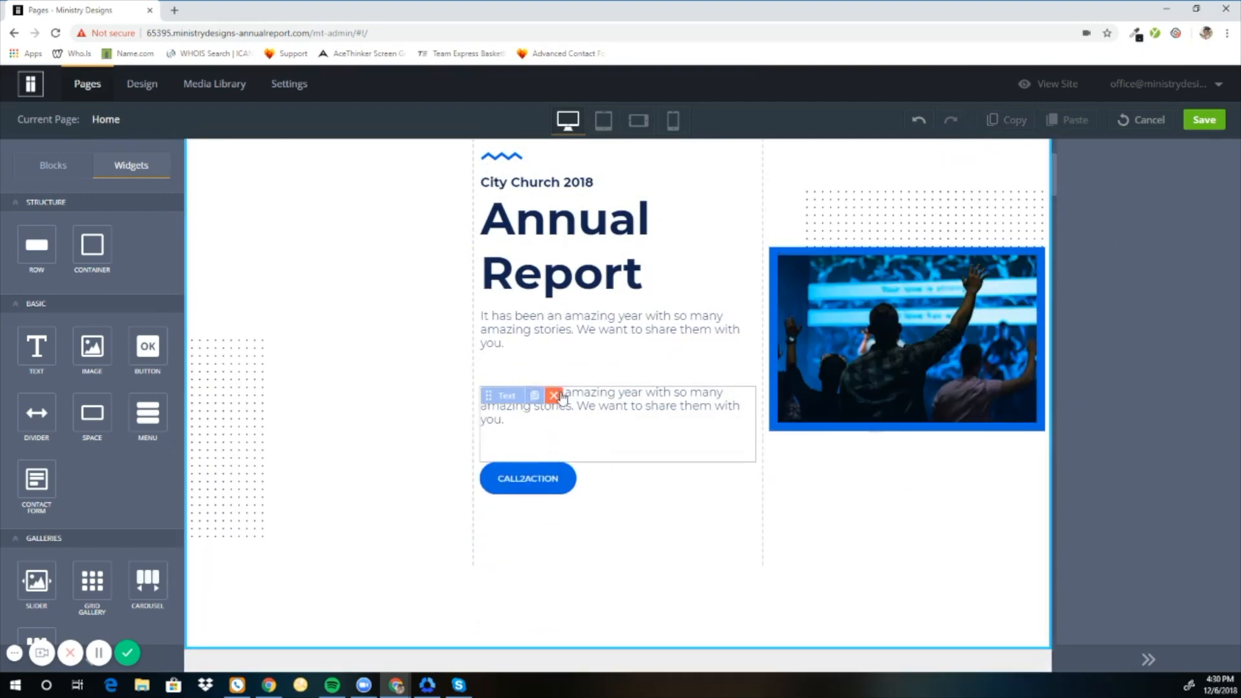
left_click(554, 396)
scroll(557, 396, "up", 3)
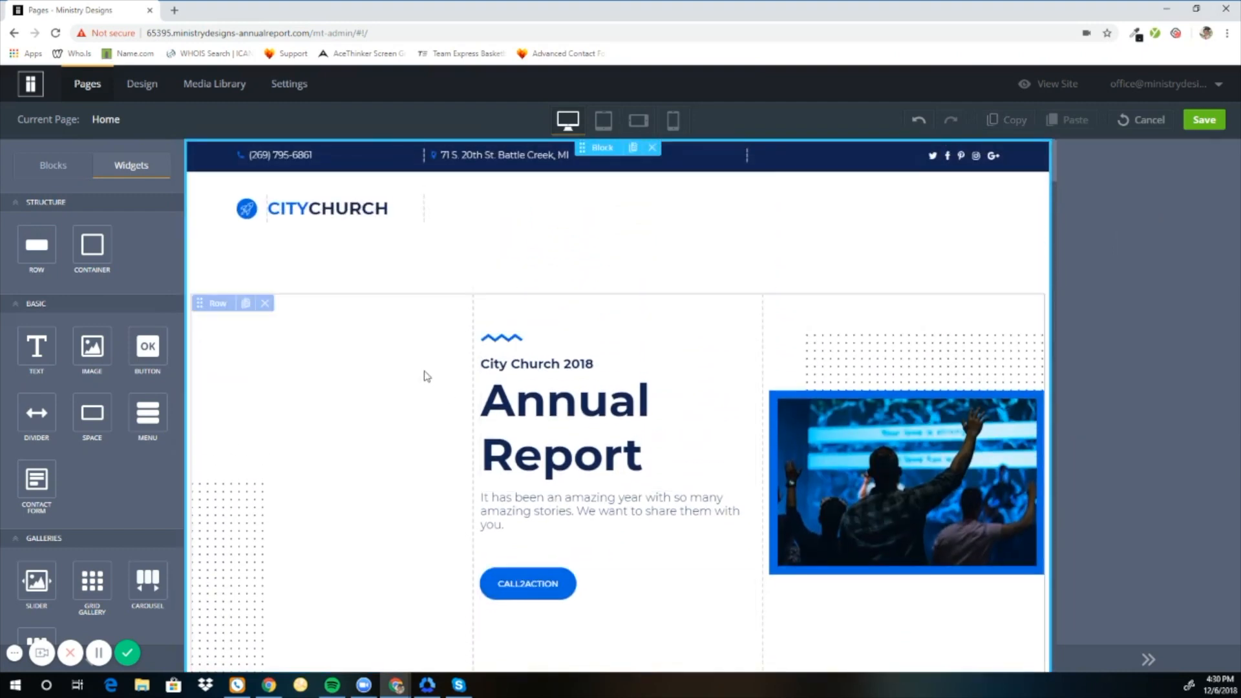
Duplicate the three-column row holding the Annual Report heading and worship image, and delete the copy.
left_click(243, 358)
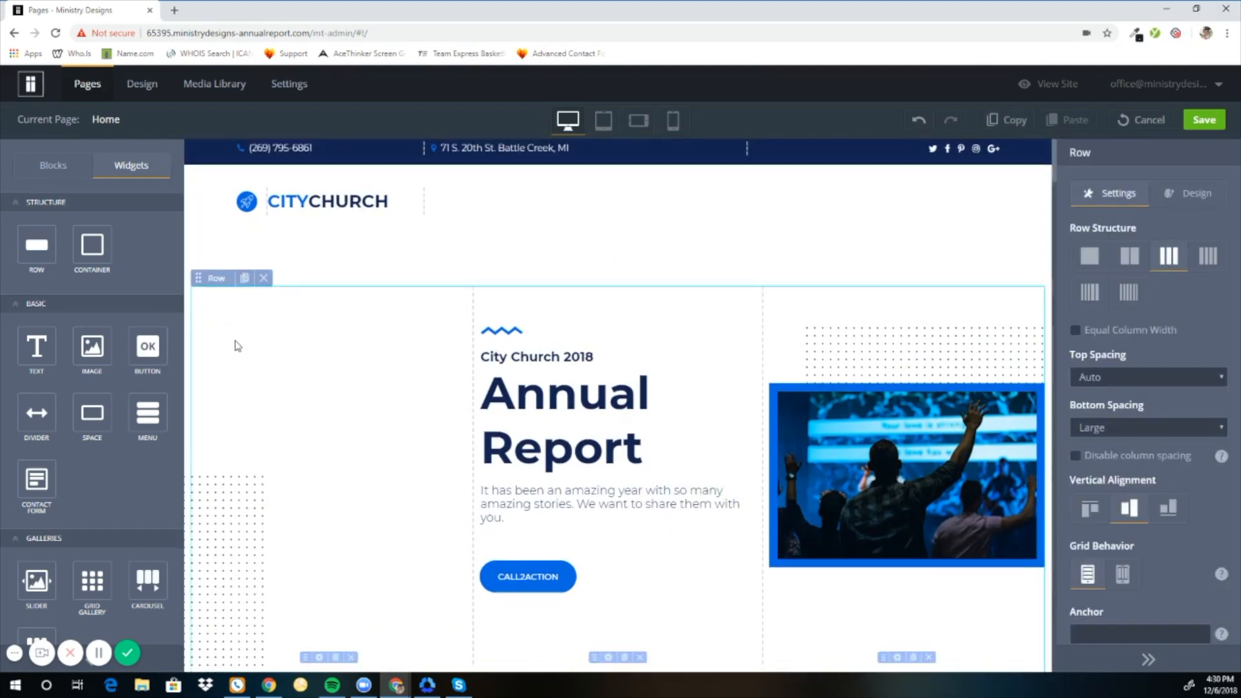
scroll(239, 291, "down", 1)
left_click(244, 221)
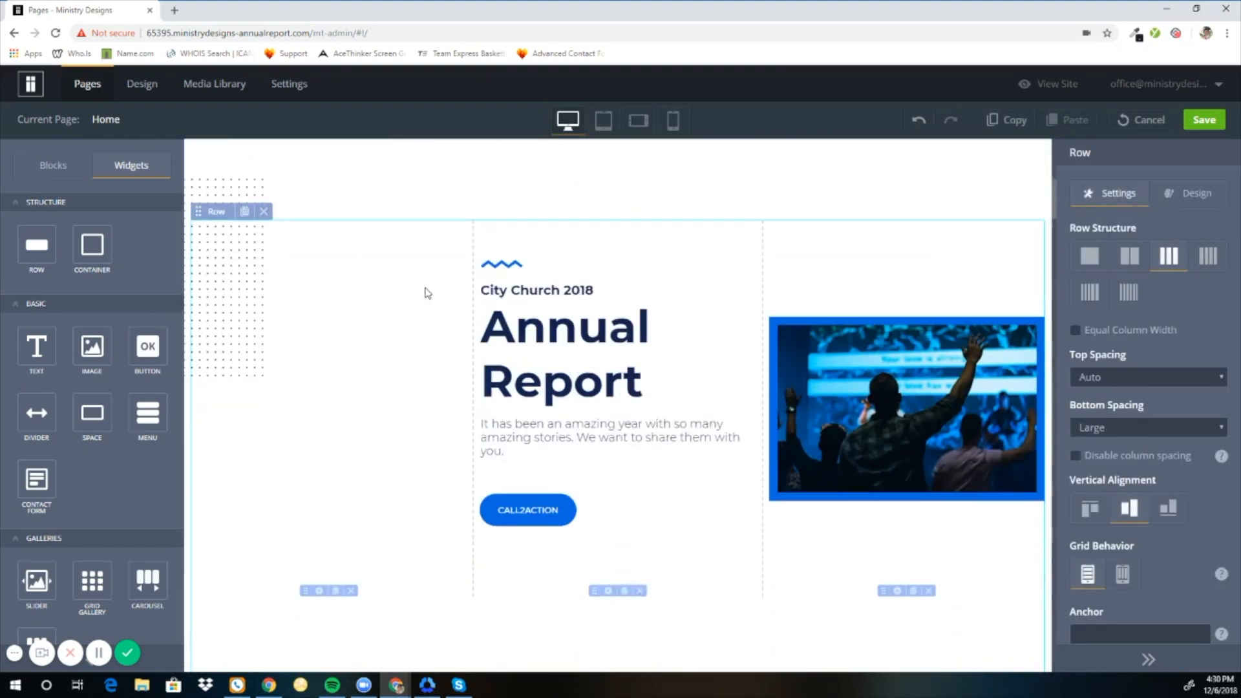
scroll(536, 413, "down", 6)
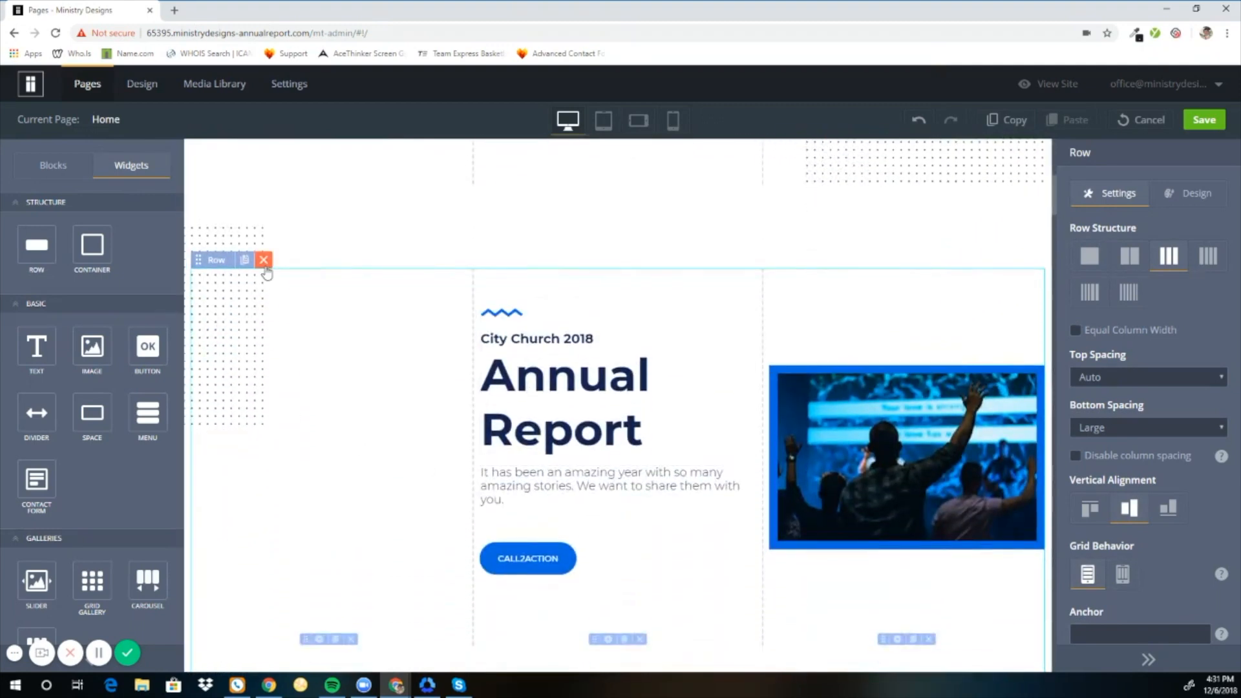
left_click(264, 261)
left_click(590, 399)
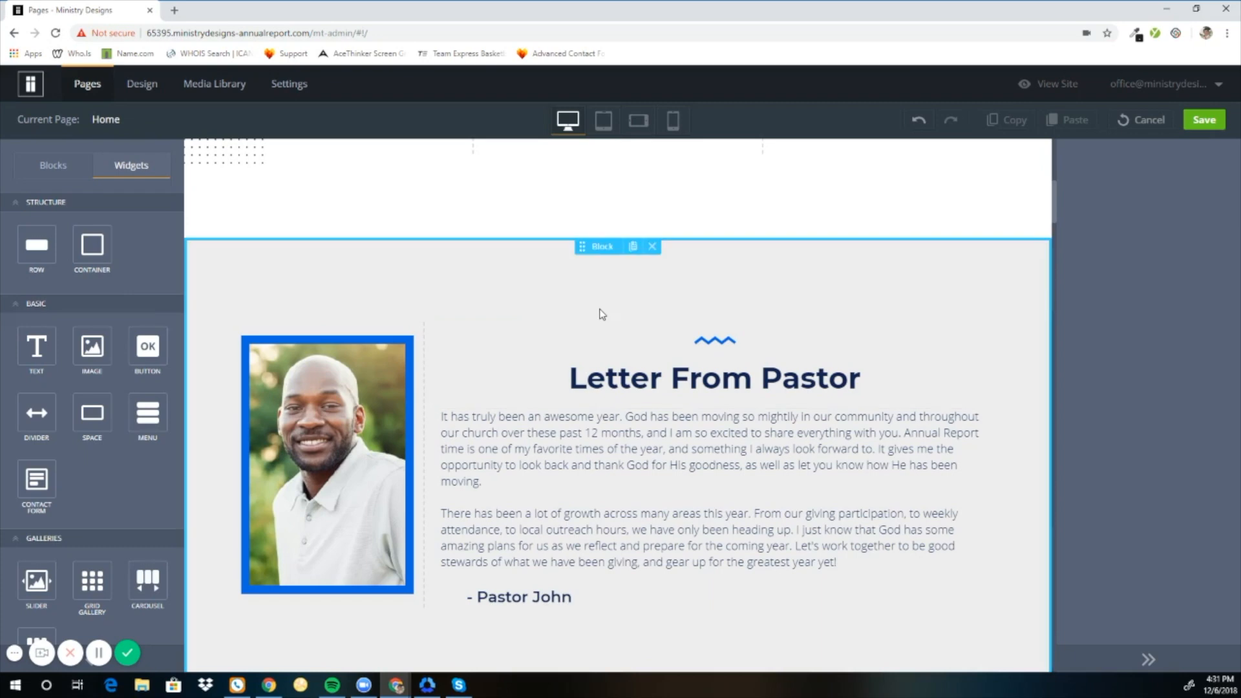
Duplicate the whole Letter From Pastor block and delete the copy.
scroll(601, 314, "down", 1)
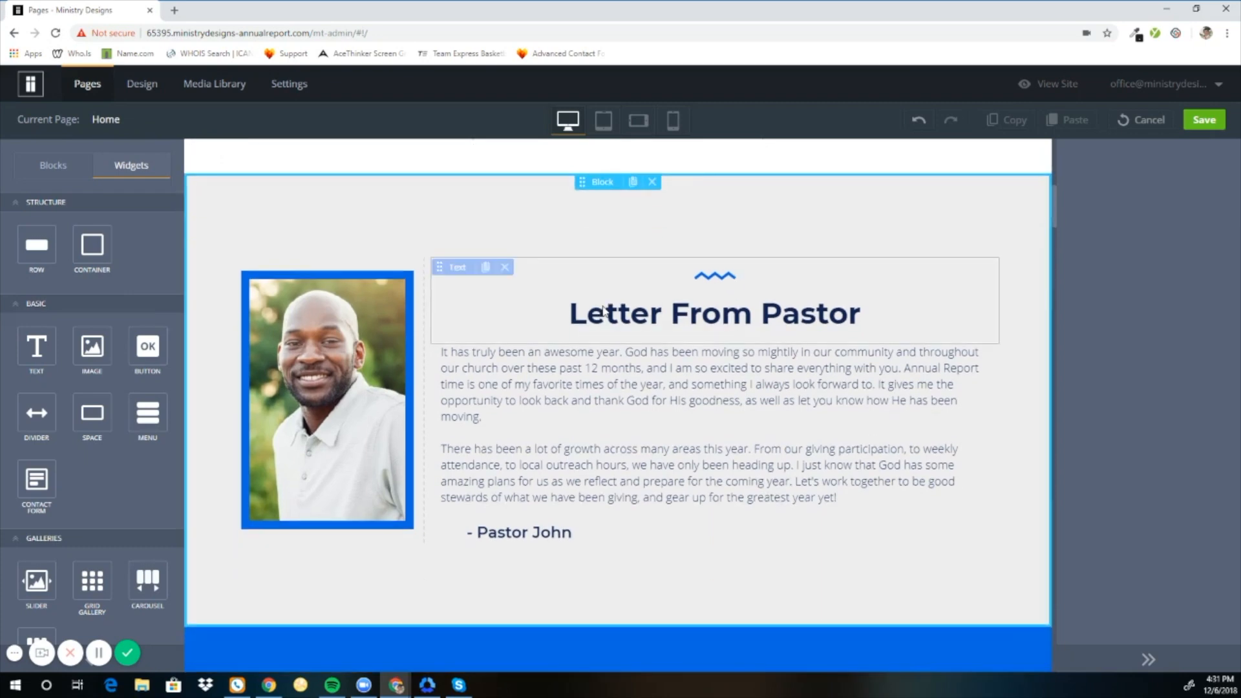
left_click(633, 183)
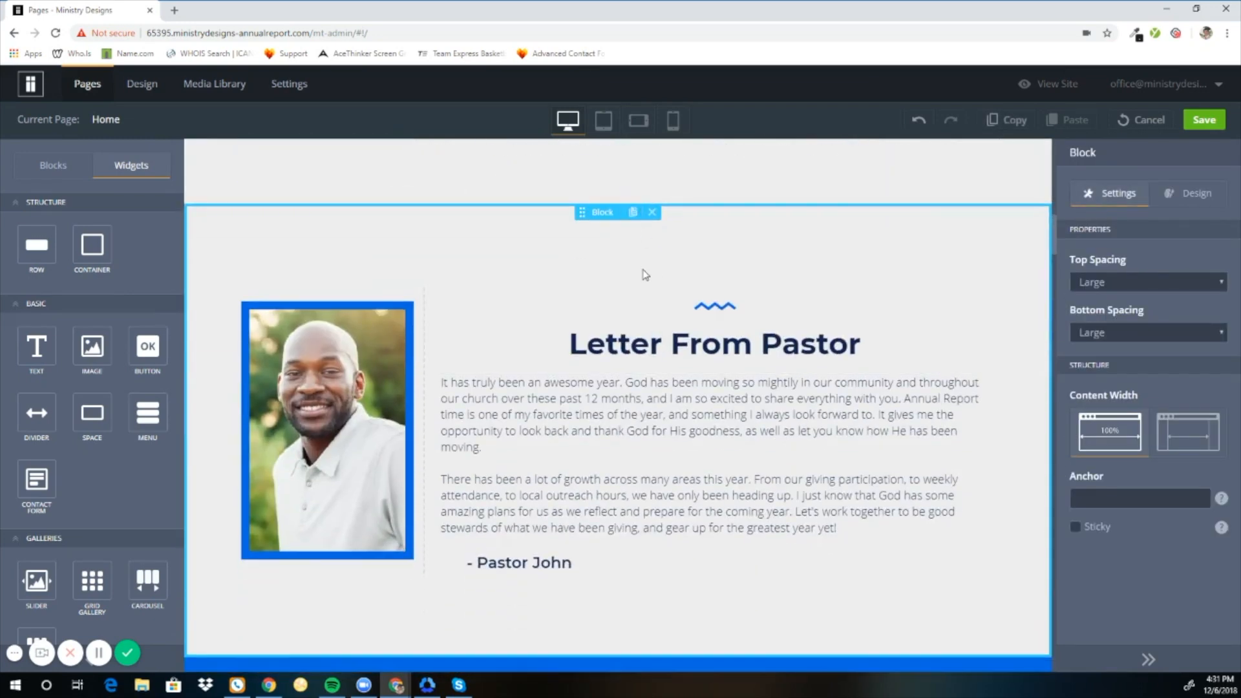
scroll(641, 310, "down", 3)
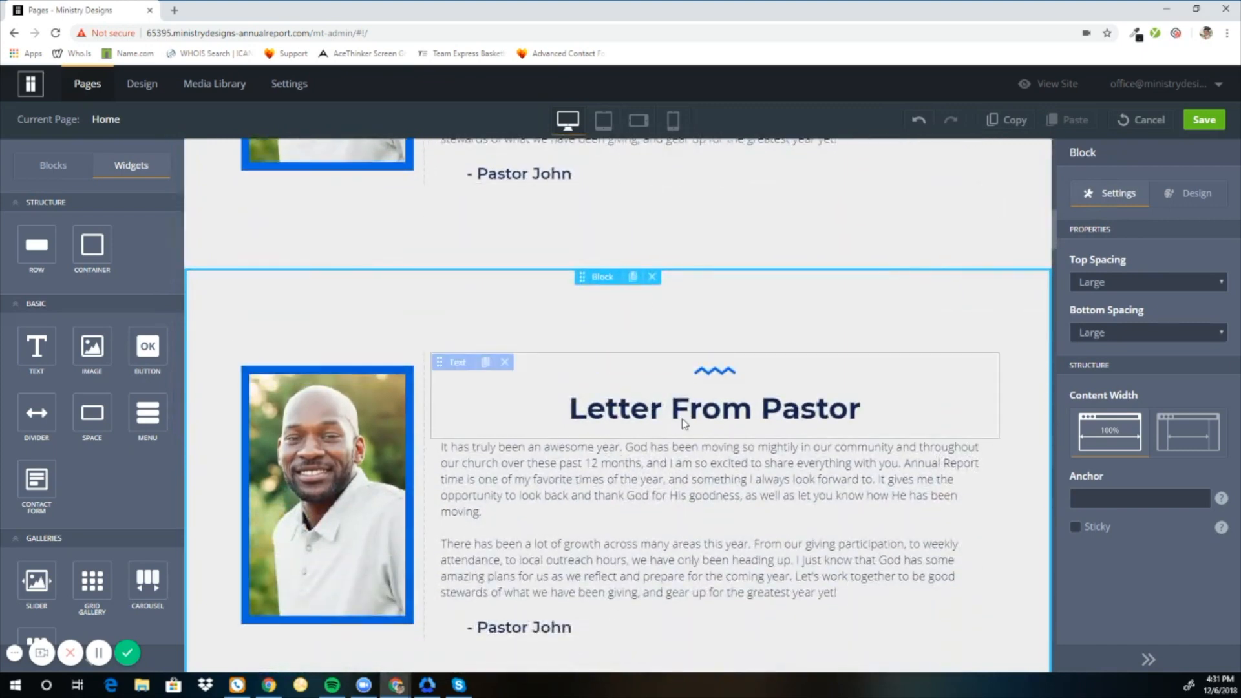
left_click(653, 278)
left_click(585, 398)
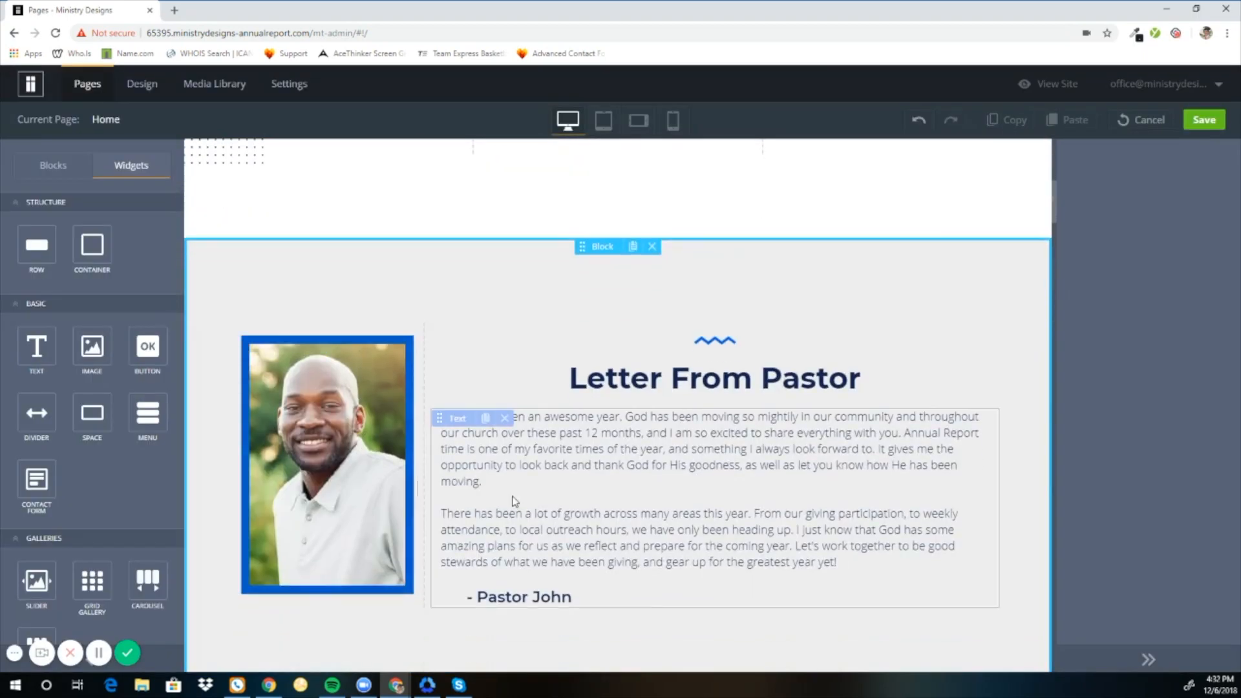
Select the body text of Letter From Pastor, then move up the hierarchy to its parent row and block.
left_click(519, 488)
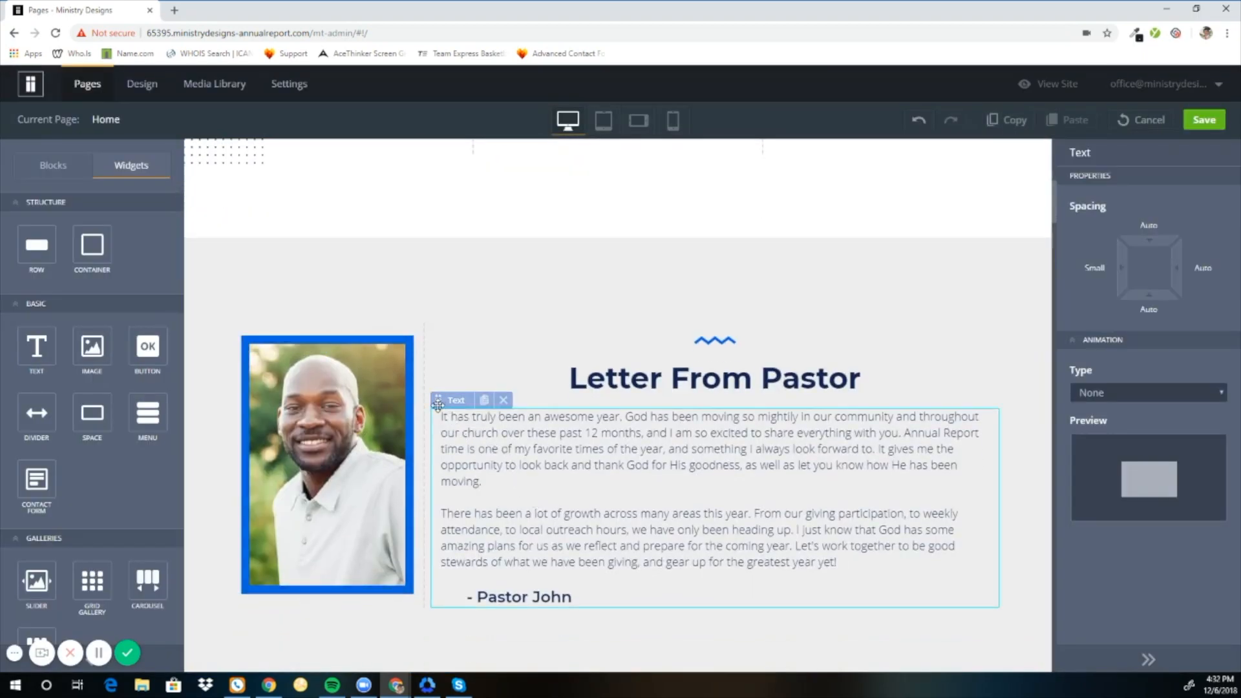
mouse_move(438, 399)
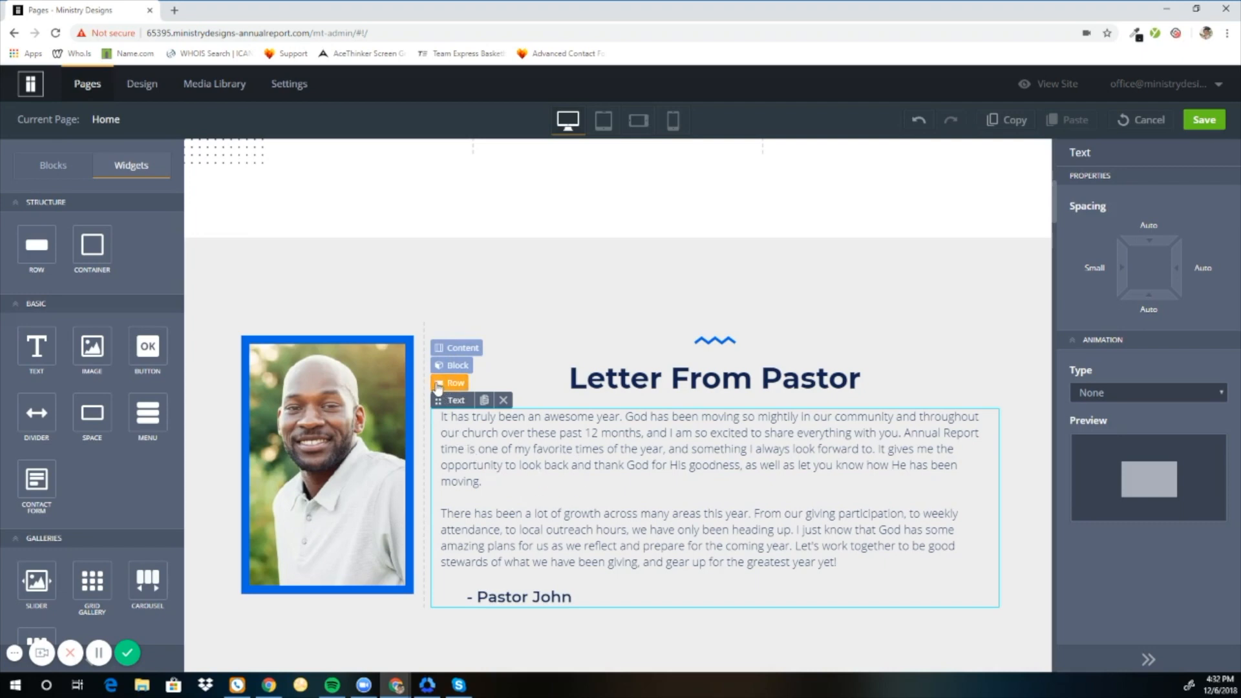
left_click(452, 383)
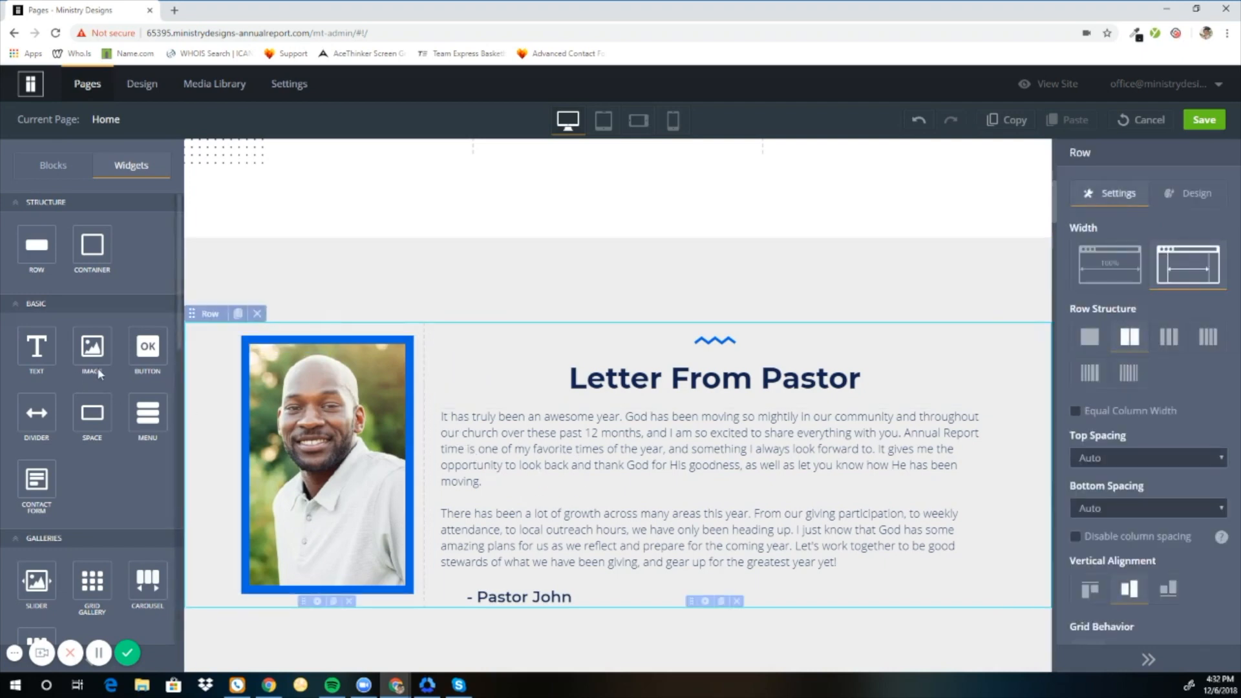
mouse_move(192, 310)
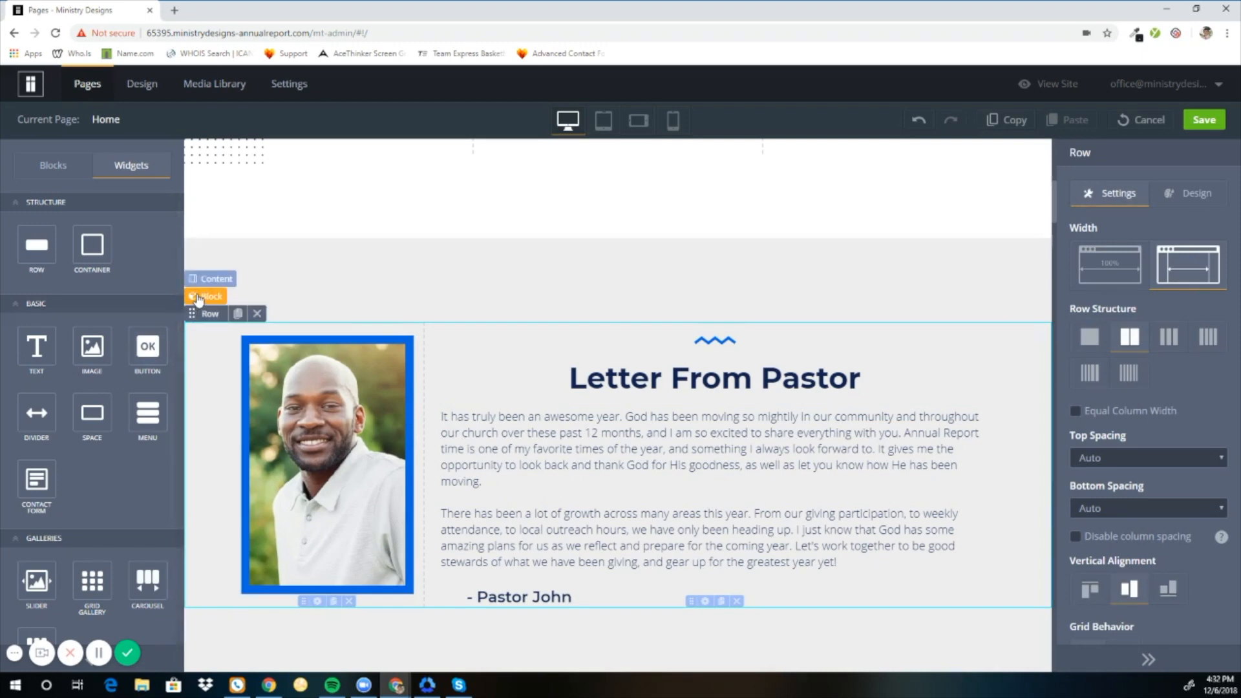
left_click(198, 298)
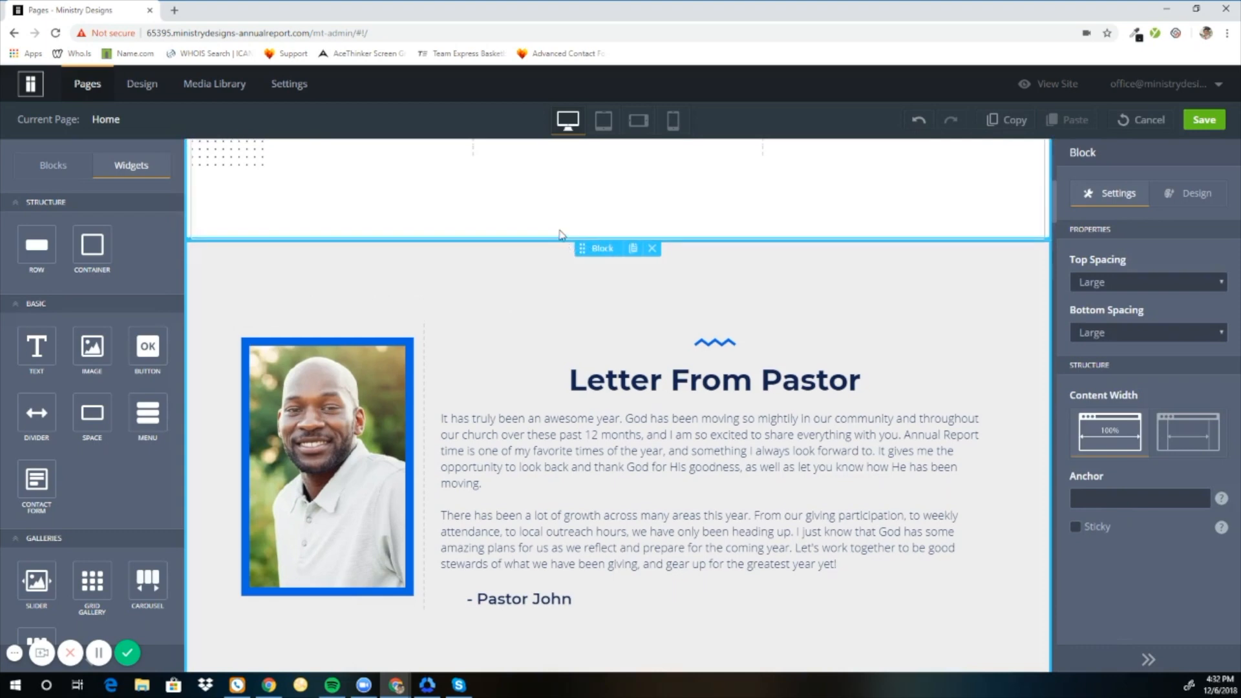
Select the worship image beside the Annual Report heading and move up through its two parent rows to the block.
scroll(638, 255, "up", 4)
scroll(659, 294, "up", 3)
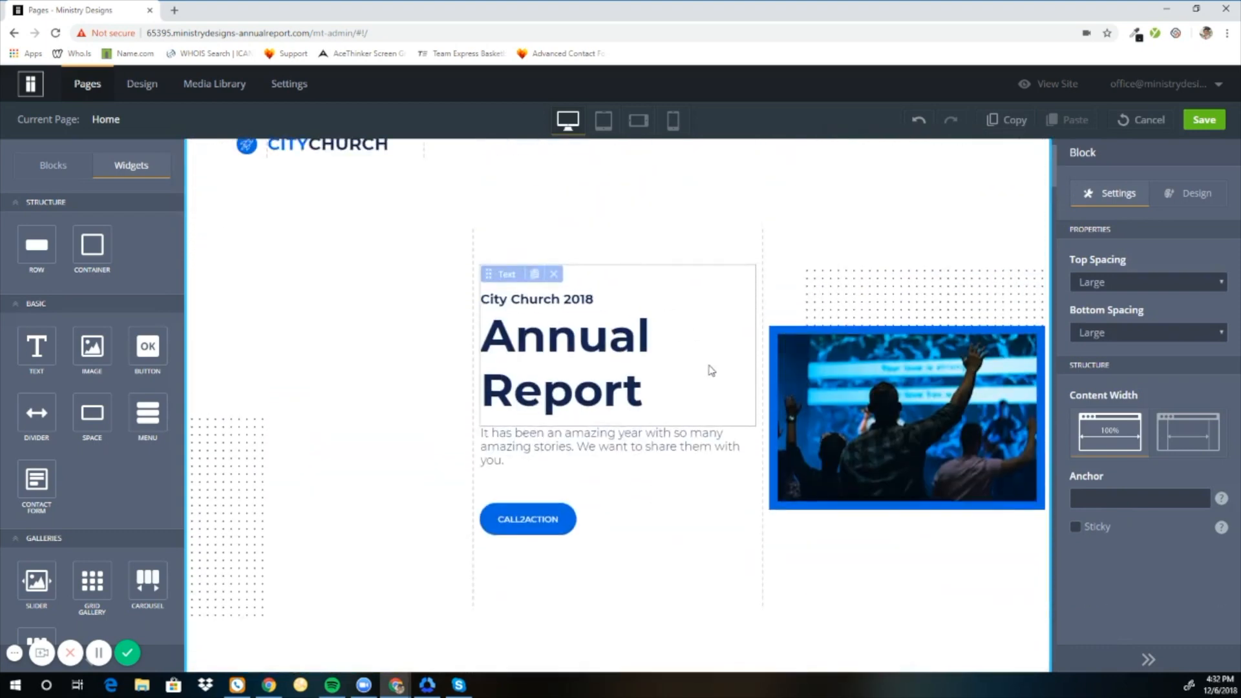
left_click(875, 406)
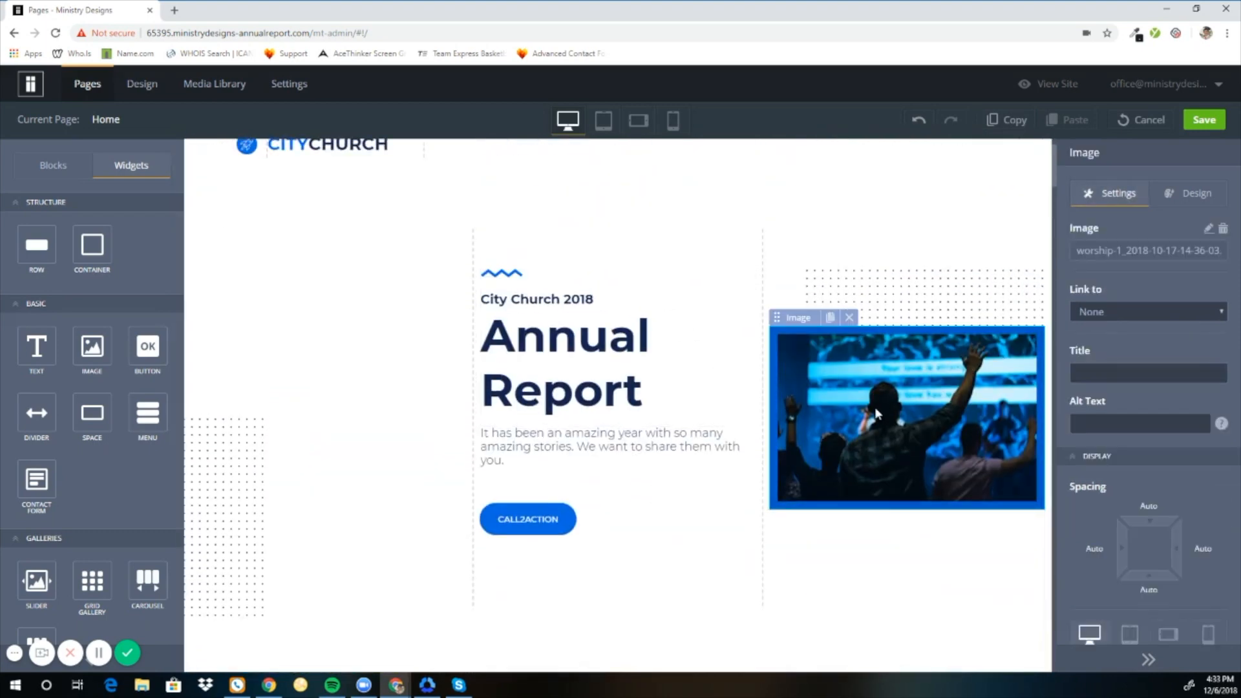
mouse_move(775, 315)
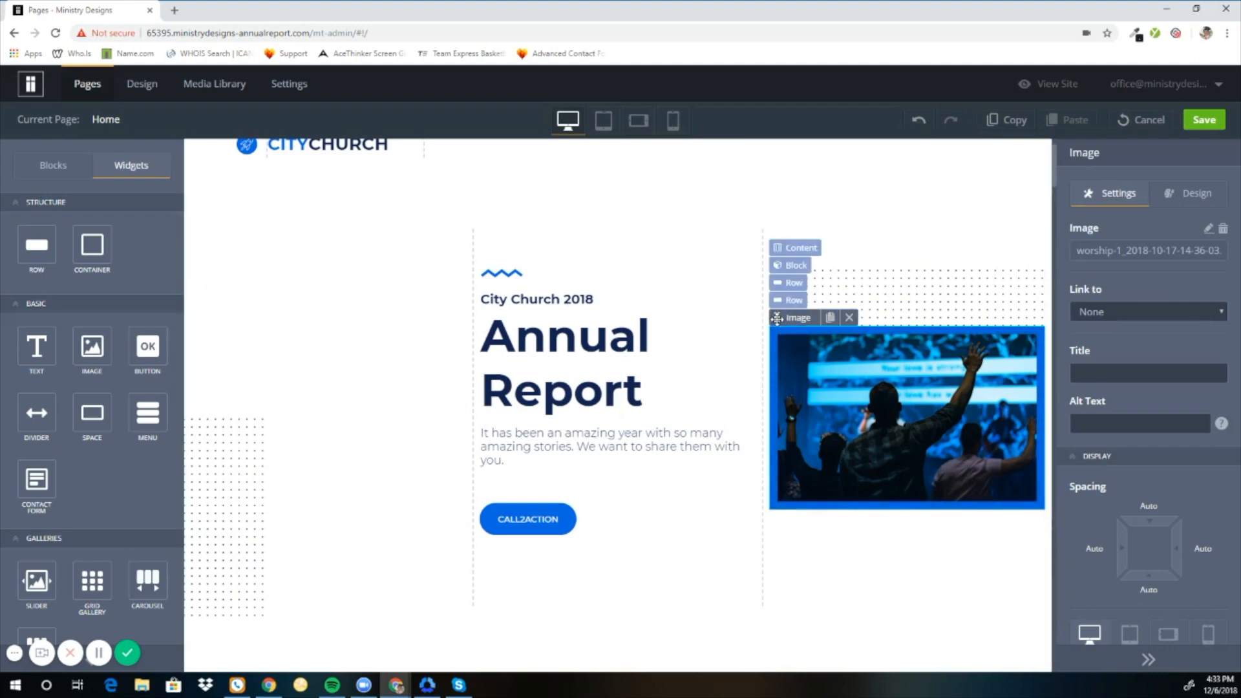
left_click(783, 302)
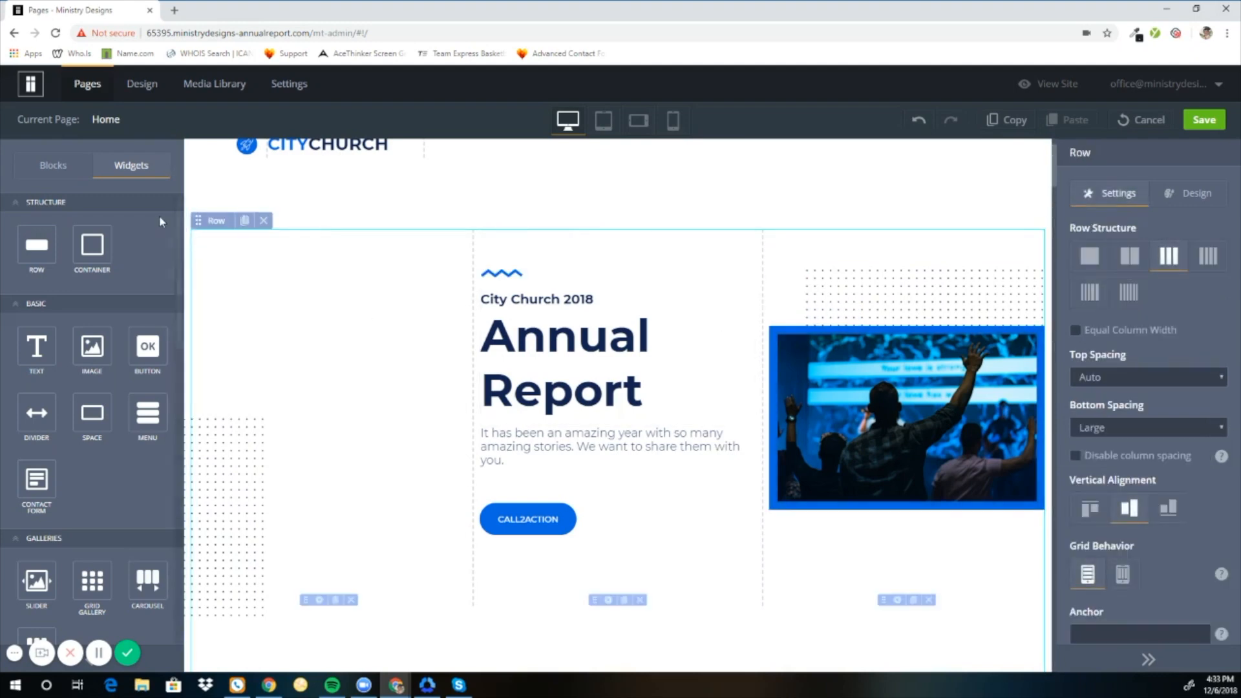
mouse_move(201, 222)
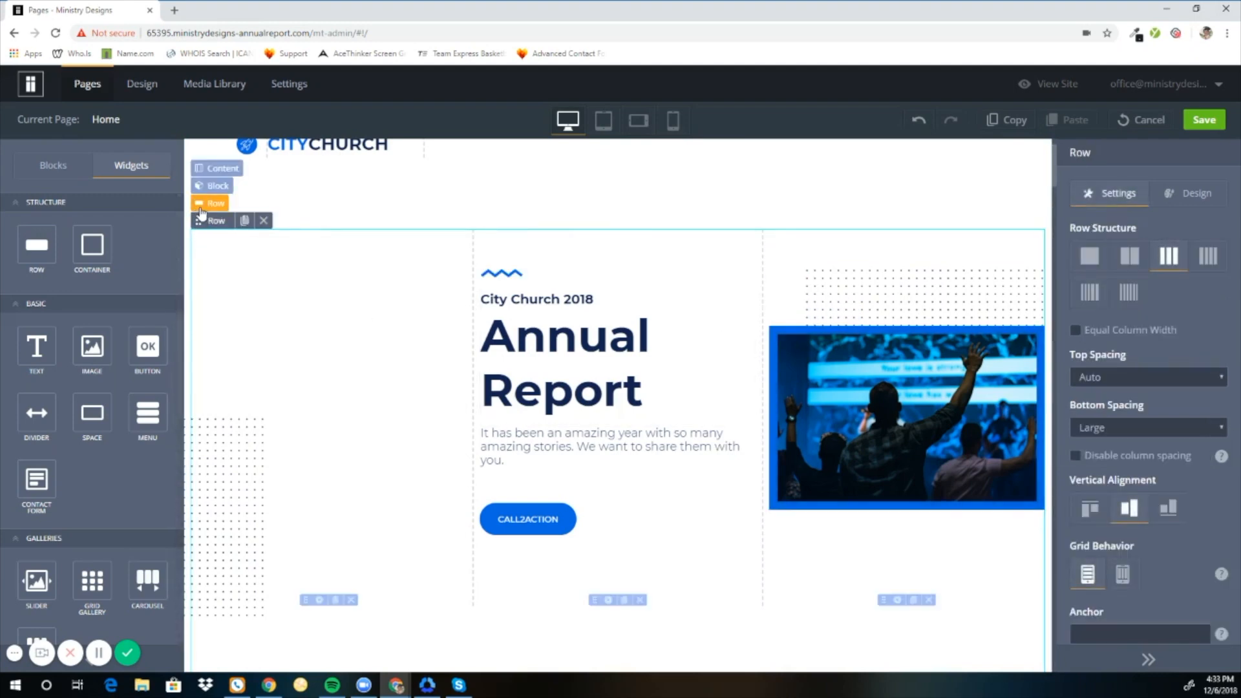
left_click(214, 203)
scroll(234, 294, "up", 1)
mouse_move(209, 250)
left_click(212, 232)
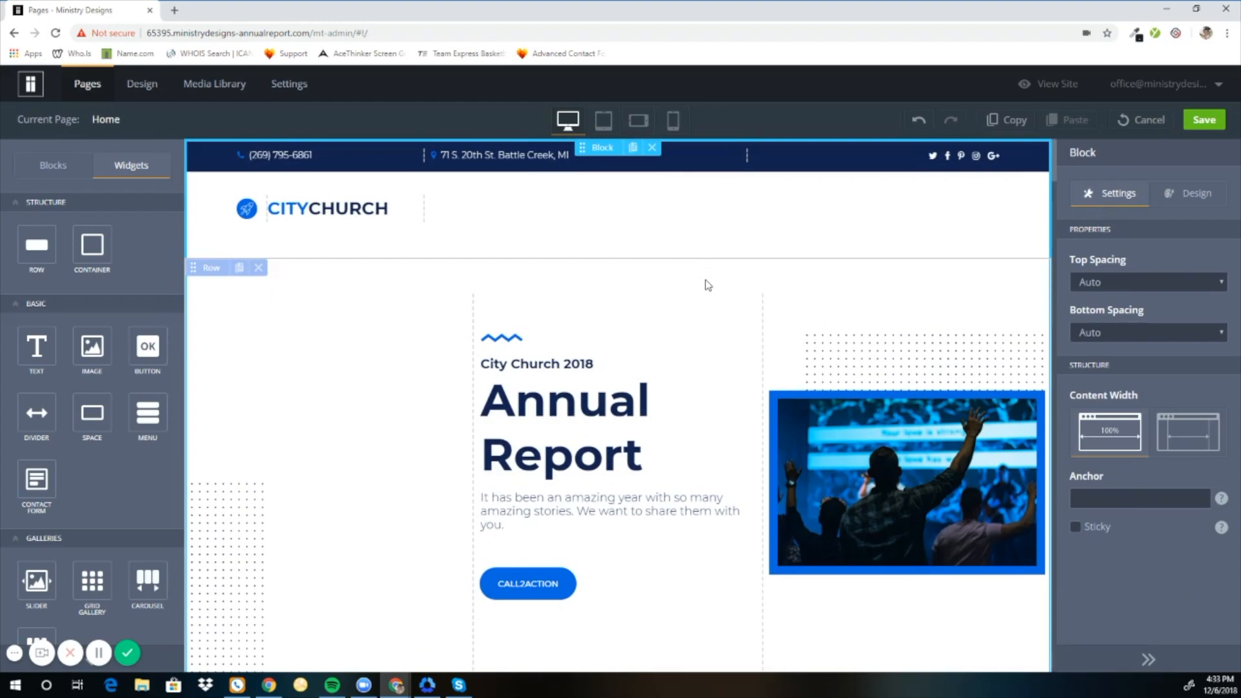
Select the Sunday attendance number under Weekly Attendance and move up through its two parent rows to the block.
scroll(707, 284, "down", 10)
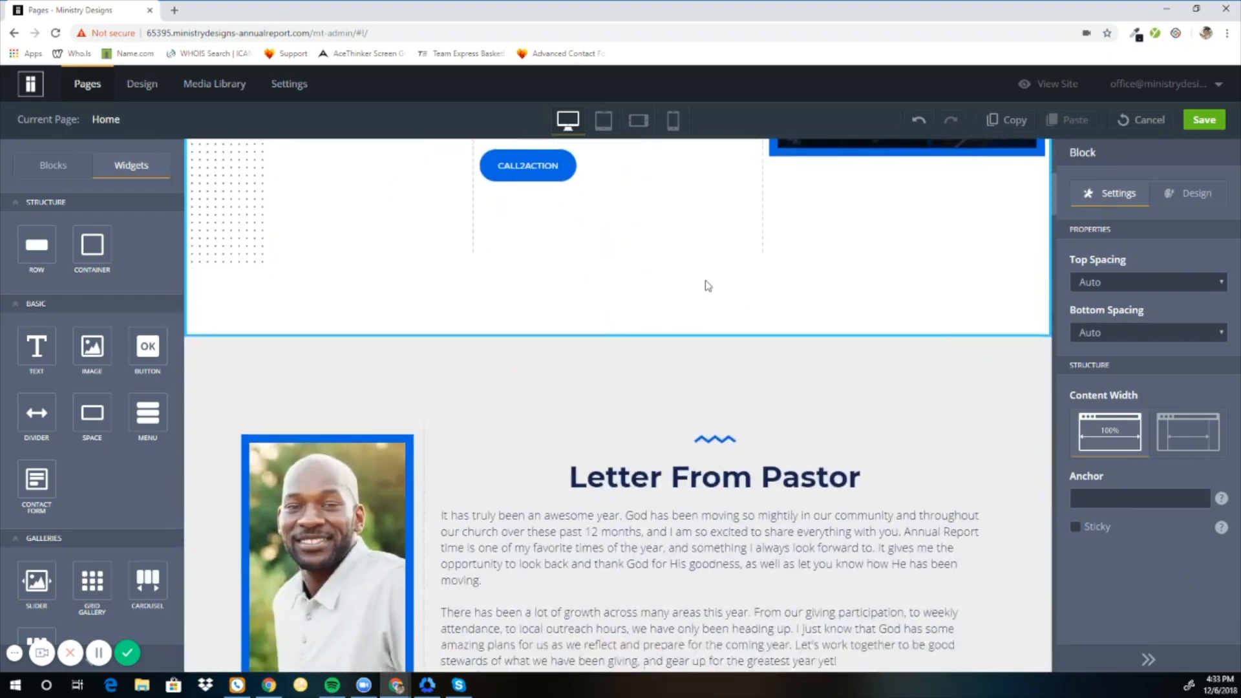
scroll(704, 282, "down", 7)
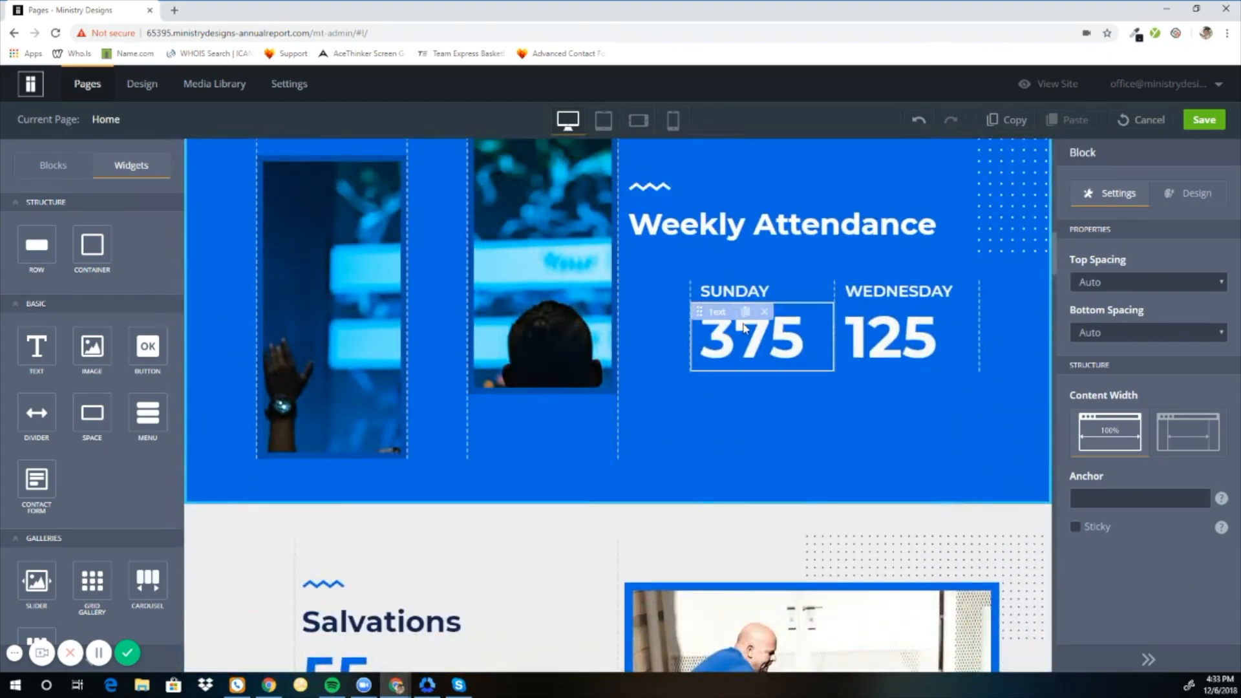
scroll(769, 342, "up", 2)
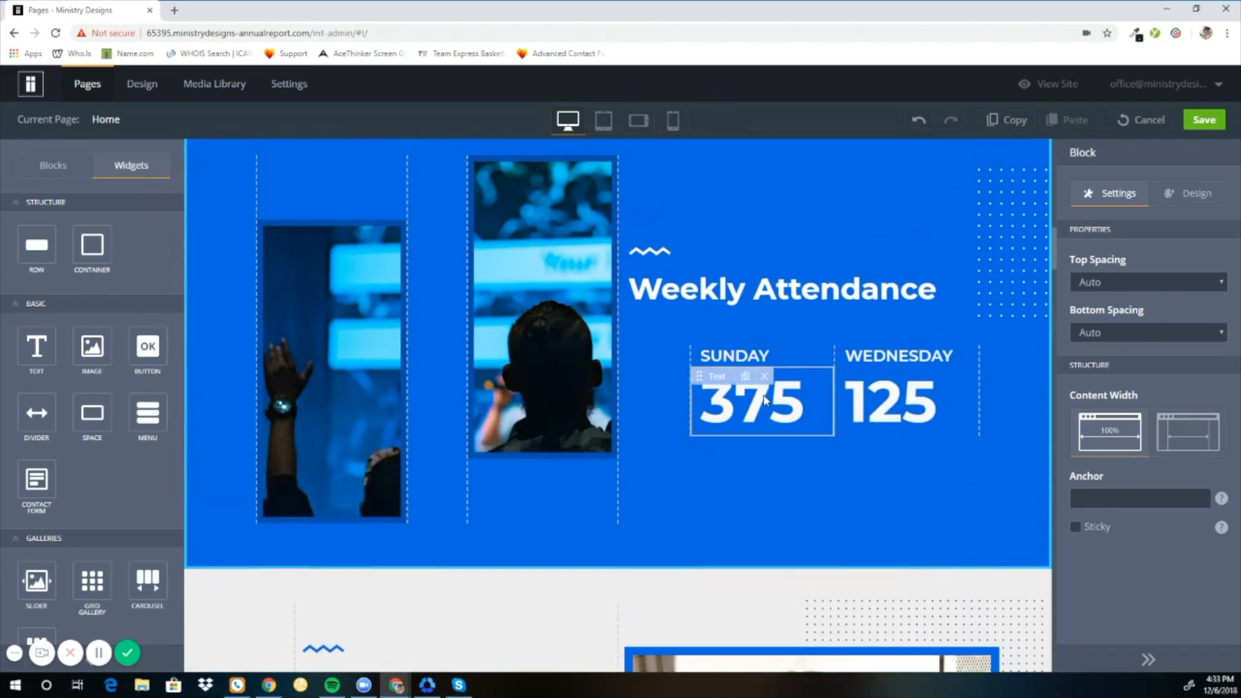
left_click(755, 468)
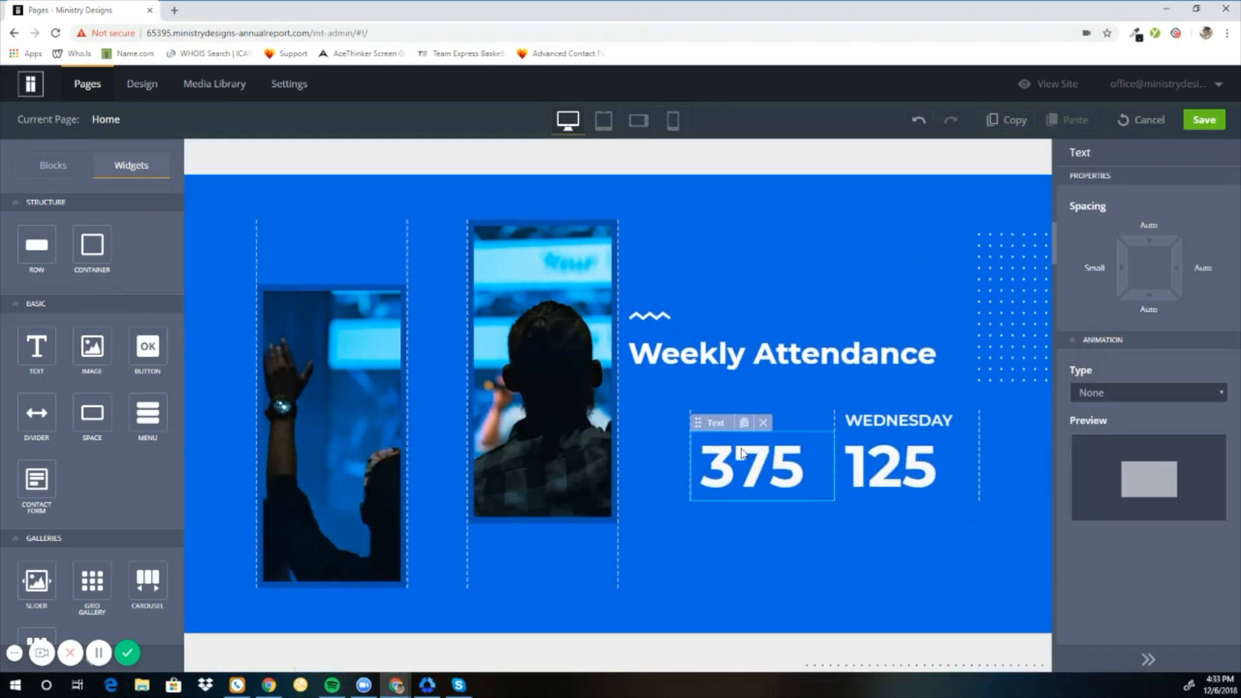
mouse_move(700, 421)
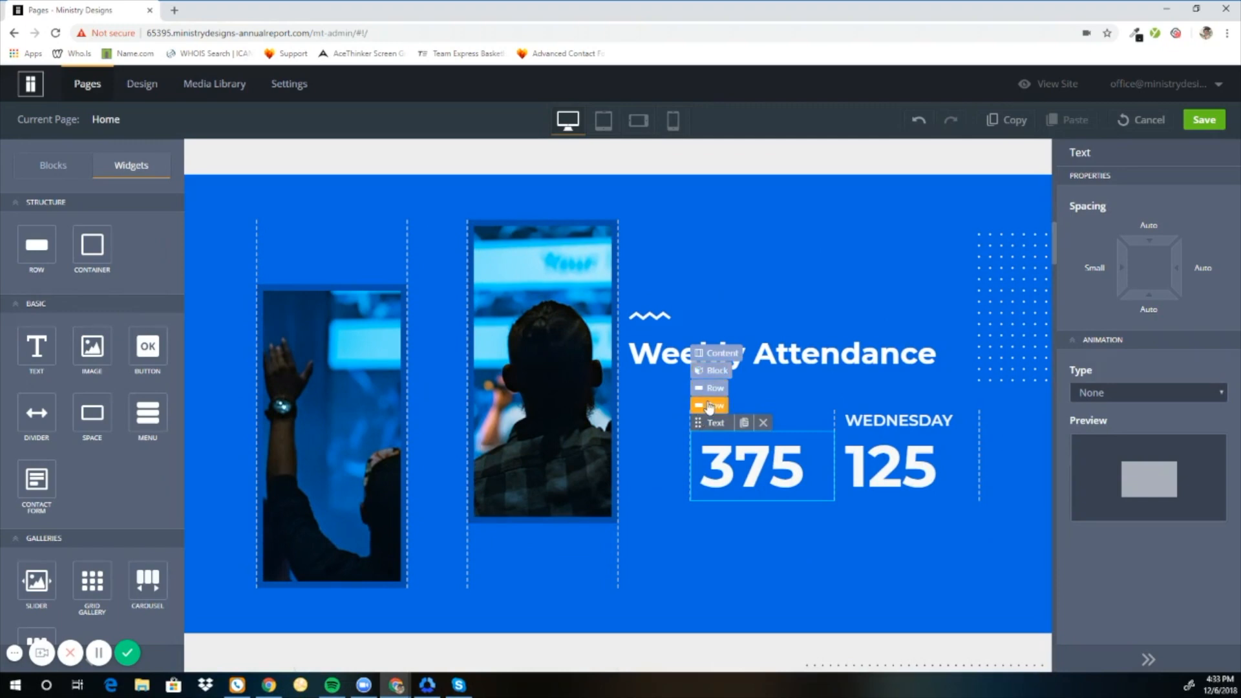
left_click(709, 405)
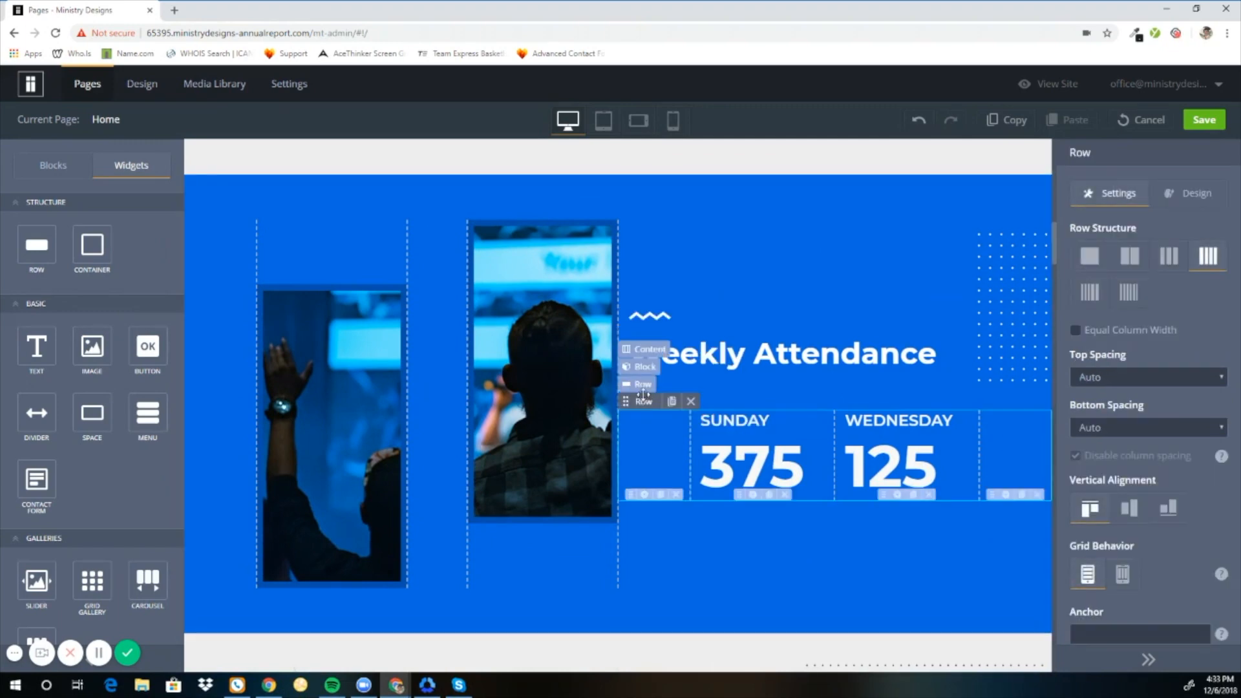
left_click(640, 385)
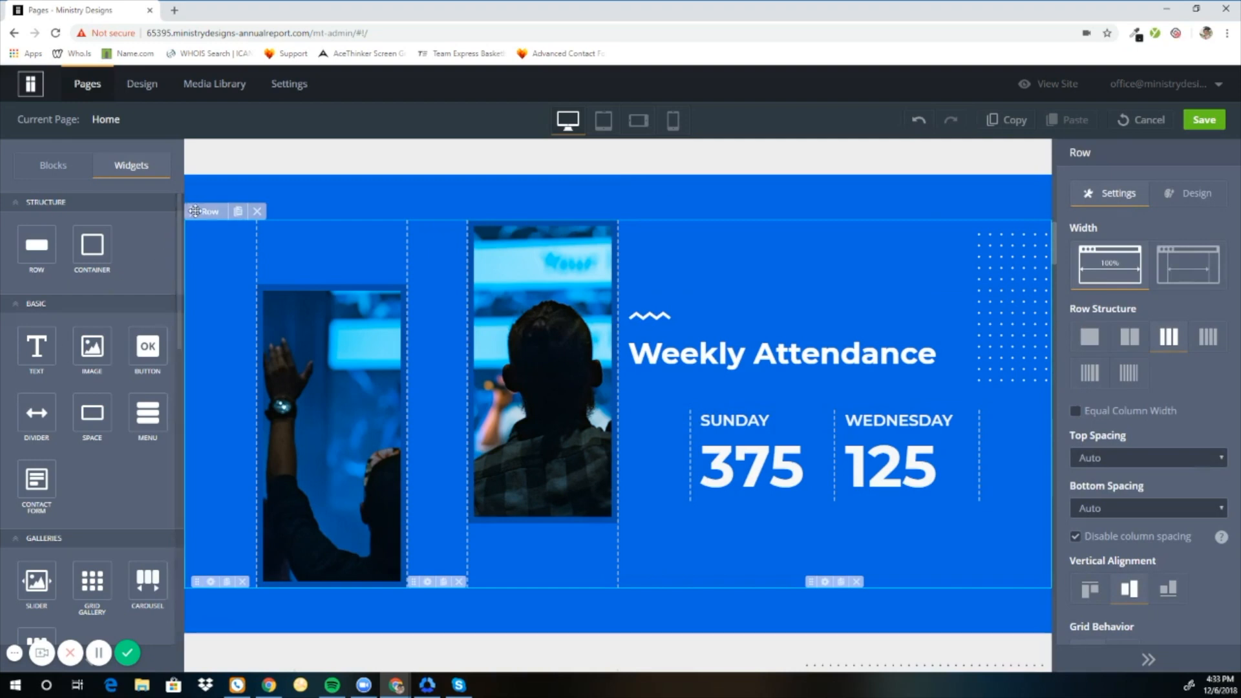
left_click(207, 195)
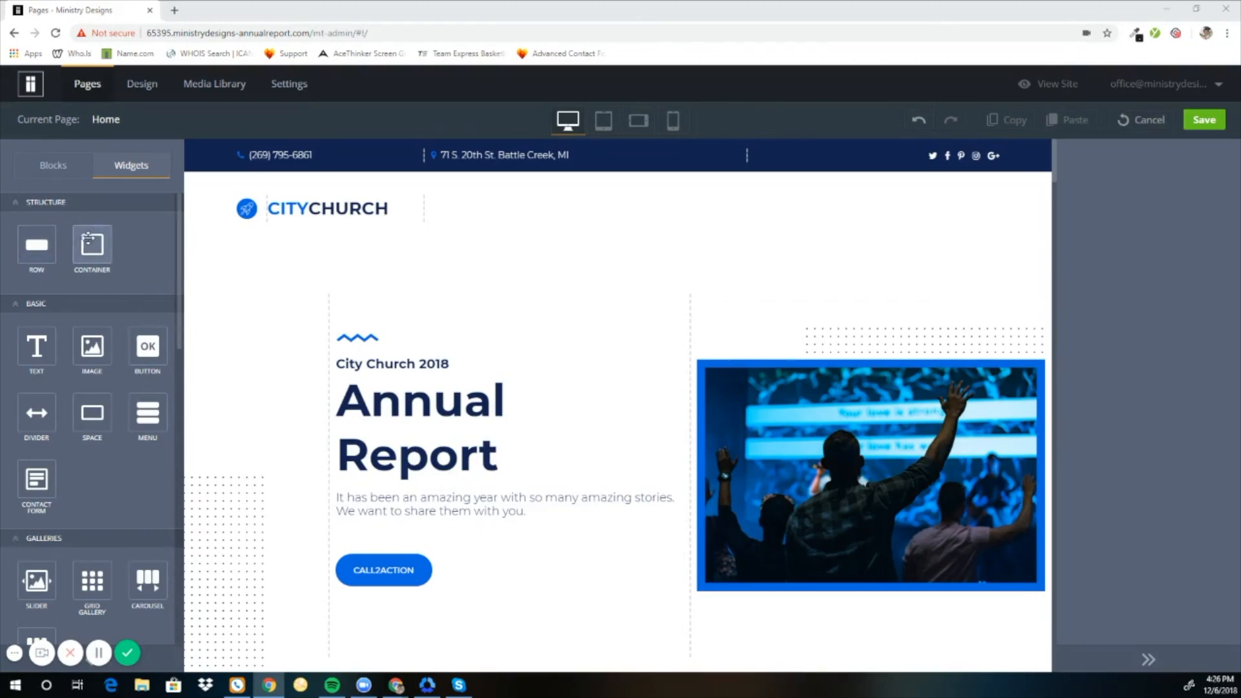
Preview the Home page in the tablet and landscape phone layouts, and return to the desktop layout.
left_click(605, 123)
left_click(639, 121)
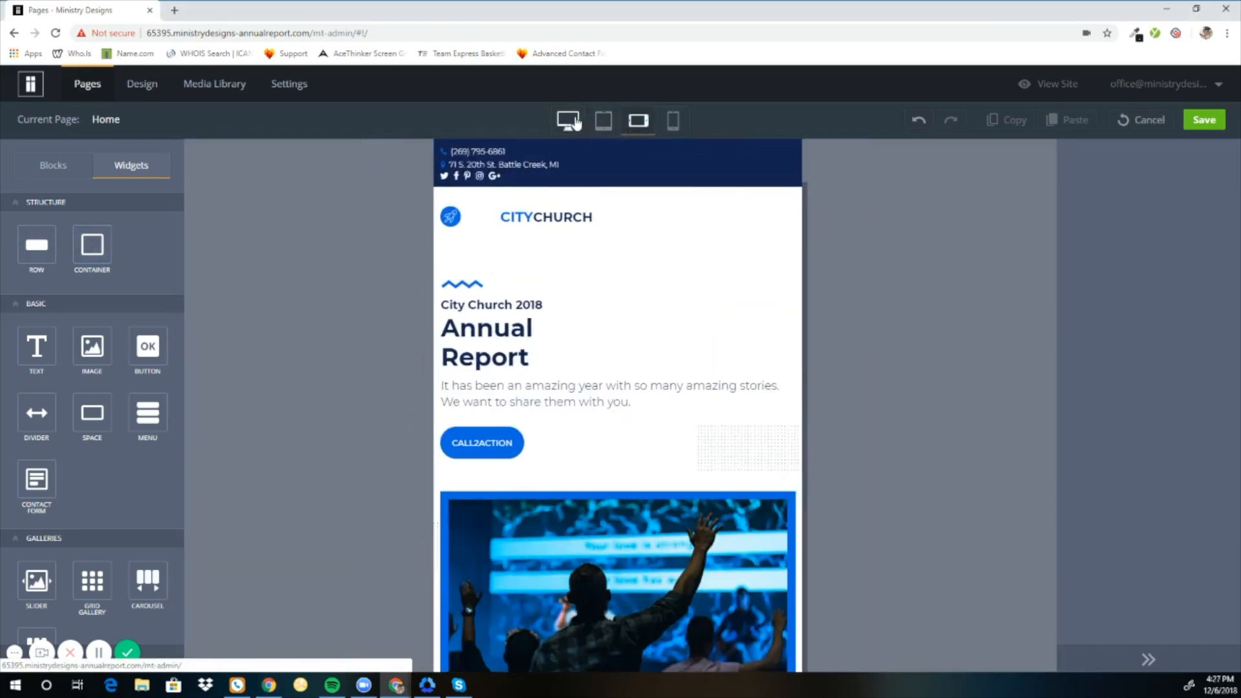
left_click(575, 121)
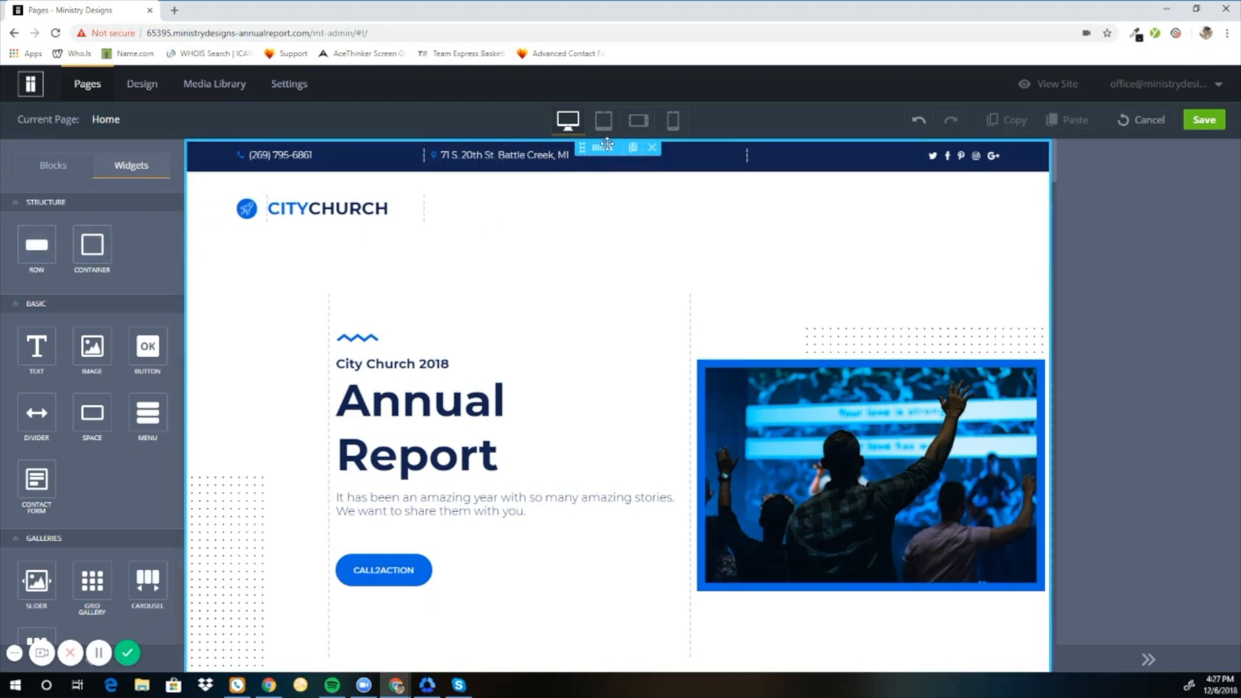
Examine the block and row outlines on the Home page and select the row holding the Annual Report heading and worship image.
scroll(590, 185, "down", 6)
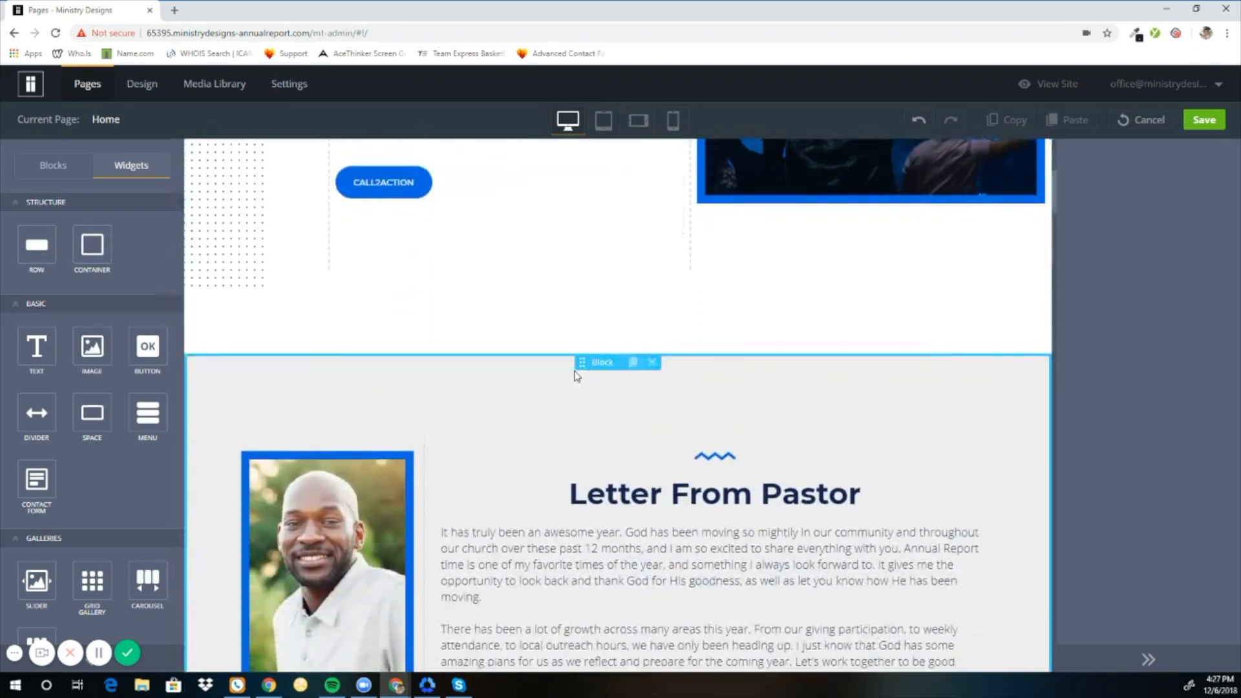
scroll(577, 376, "up", 3)
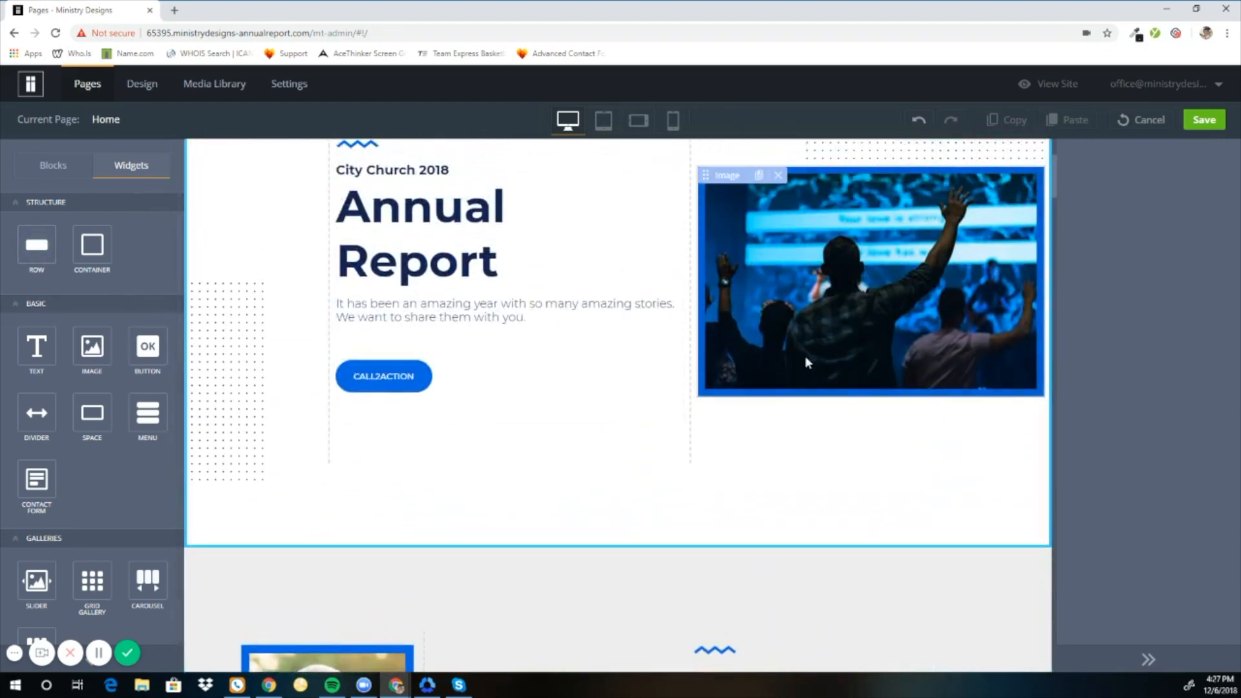
scroll(716, 463, "up", 3)
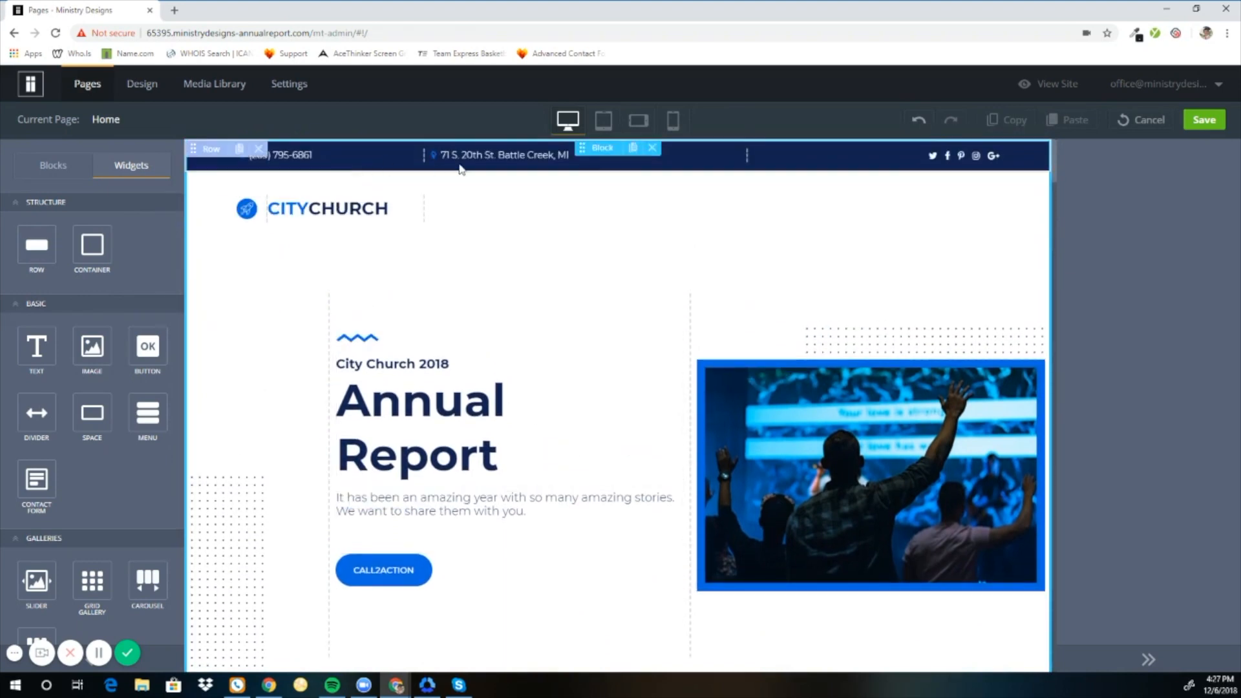
scroll(881, 440, "down", 2)
scroll(685, 532, "up", 1)
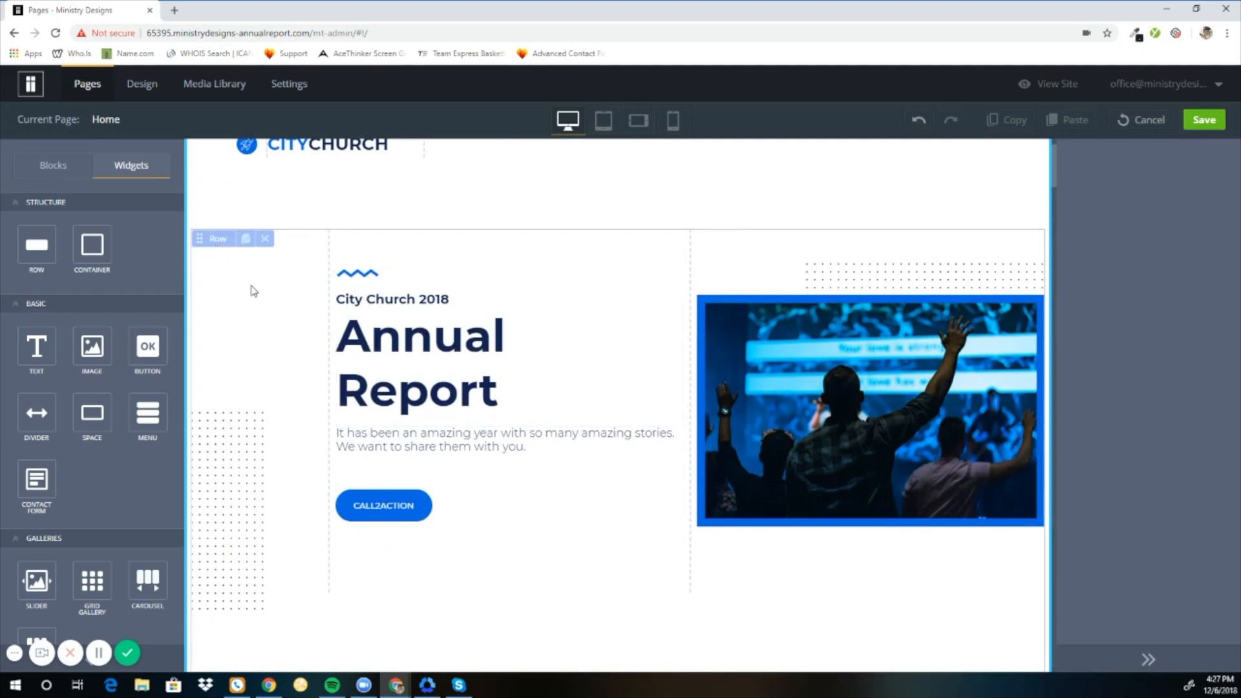
scroll(253, 291, "down", 1)
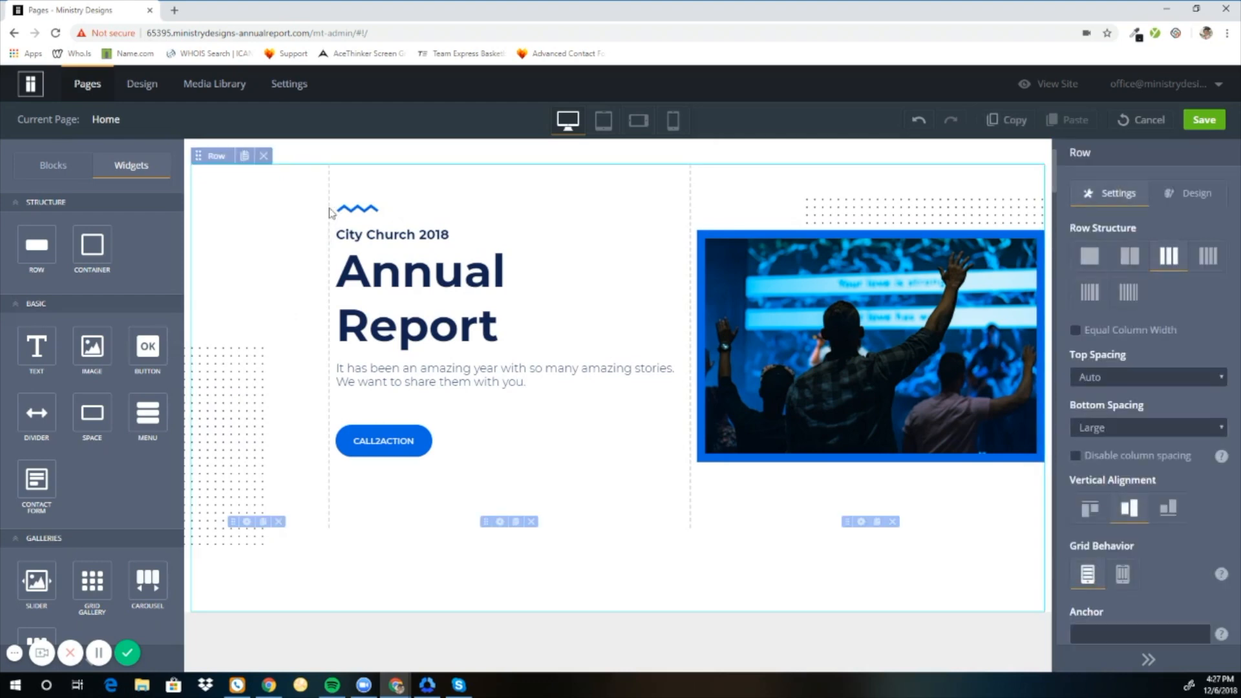
scroll(317, 239, "up", 1)
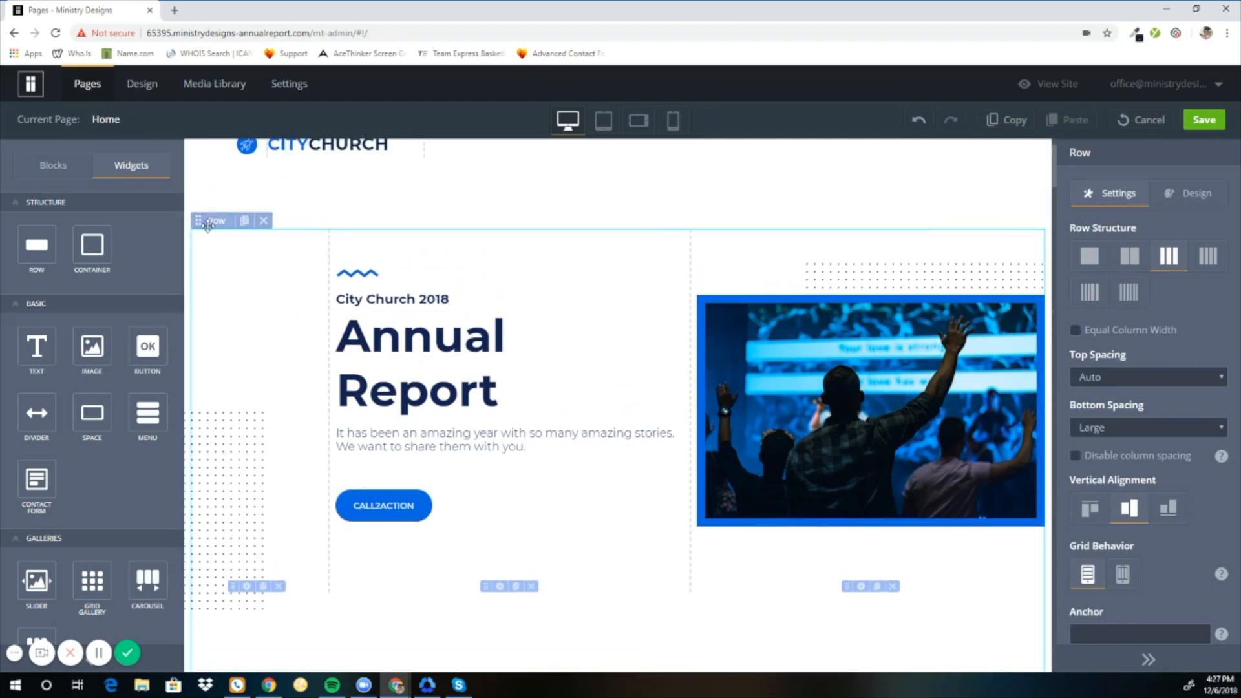
scroll(856, 548, "down", 1)
scroll(743, 540, "up", 1)
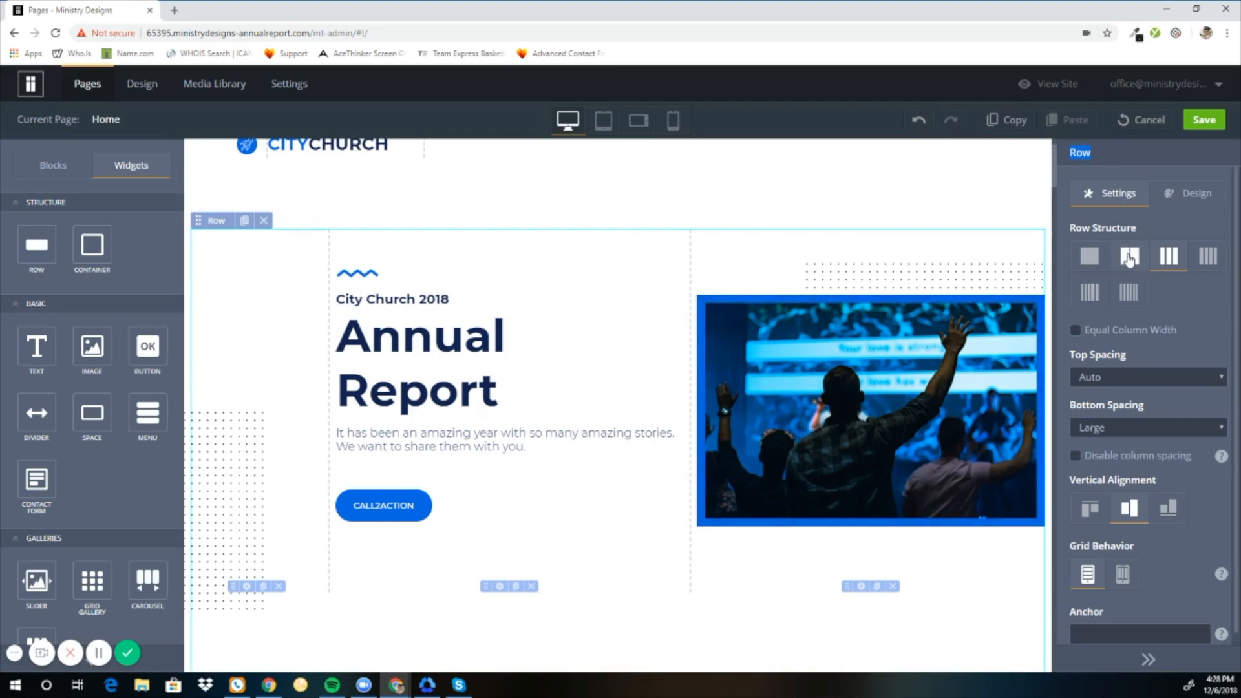
Try the Annual Report row with four and six columns, and set its structure to three columns.
left_click(1206, 257)
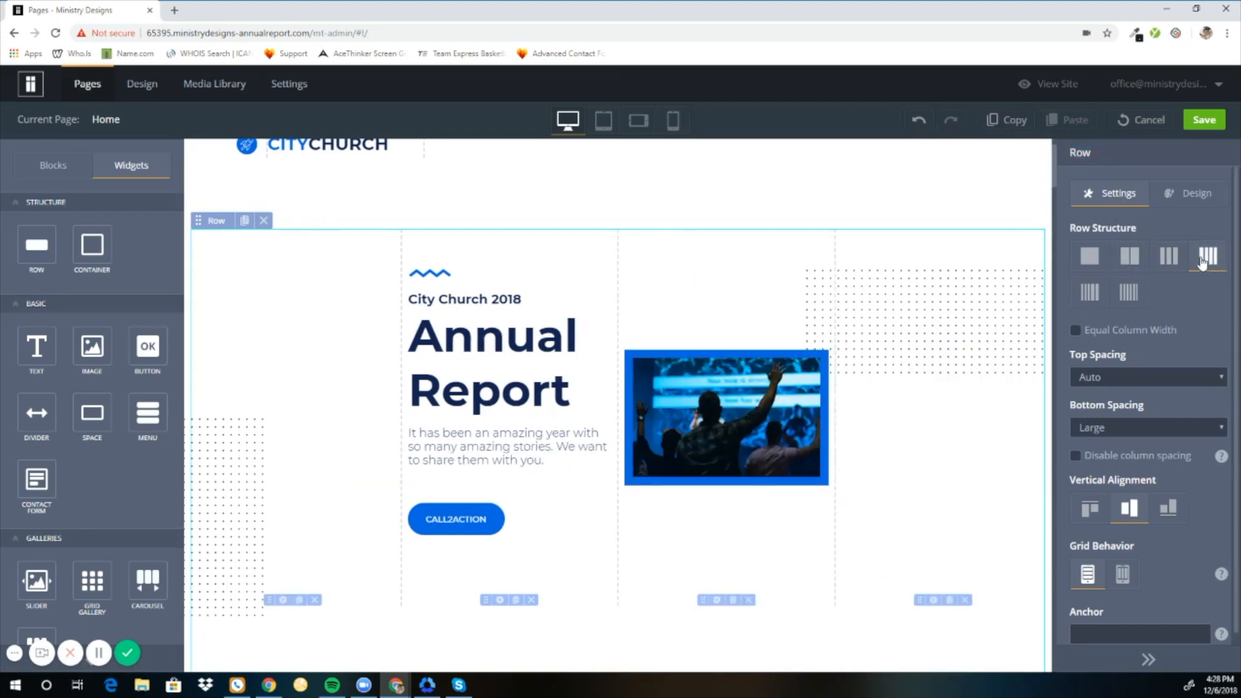
left_click(1128, 292)
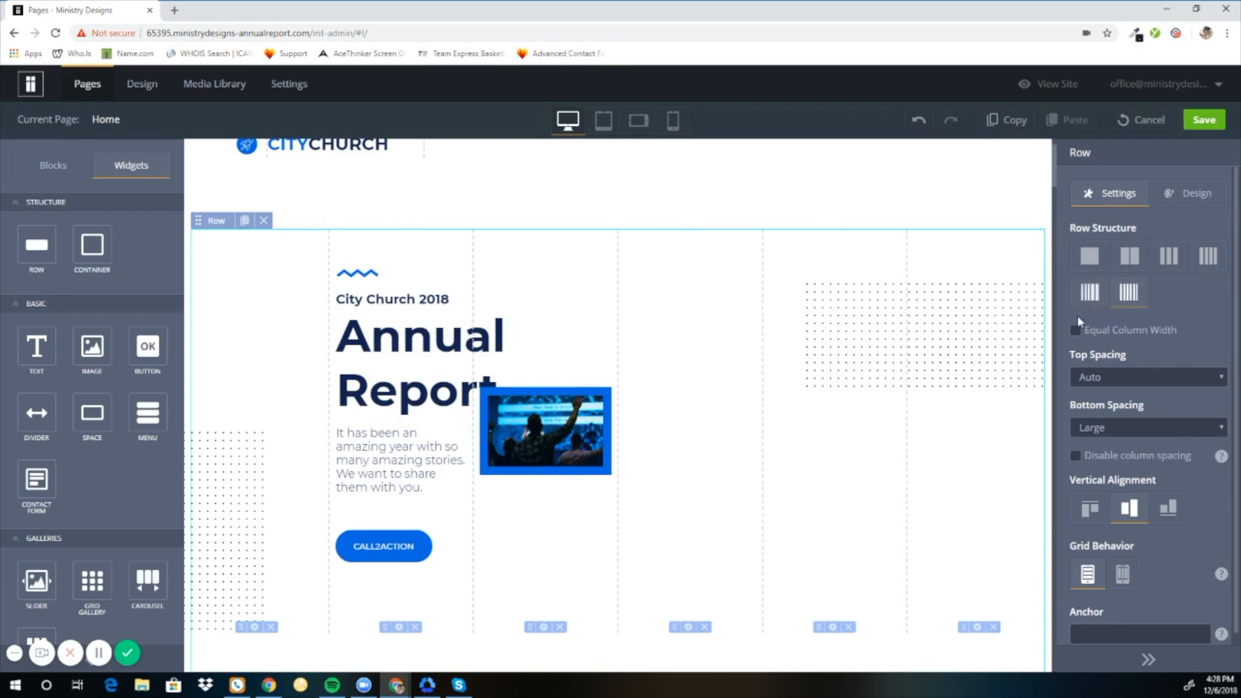
left_click(1174, 262)
Select the Letter From Pastor row, try it at 100% width with both side panels hidden, and return it to the contained width.
scroll(466, 413, "down", 4)
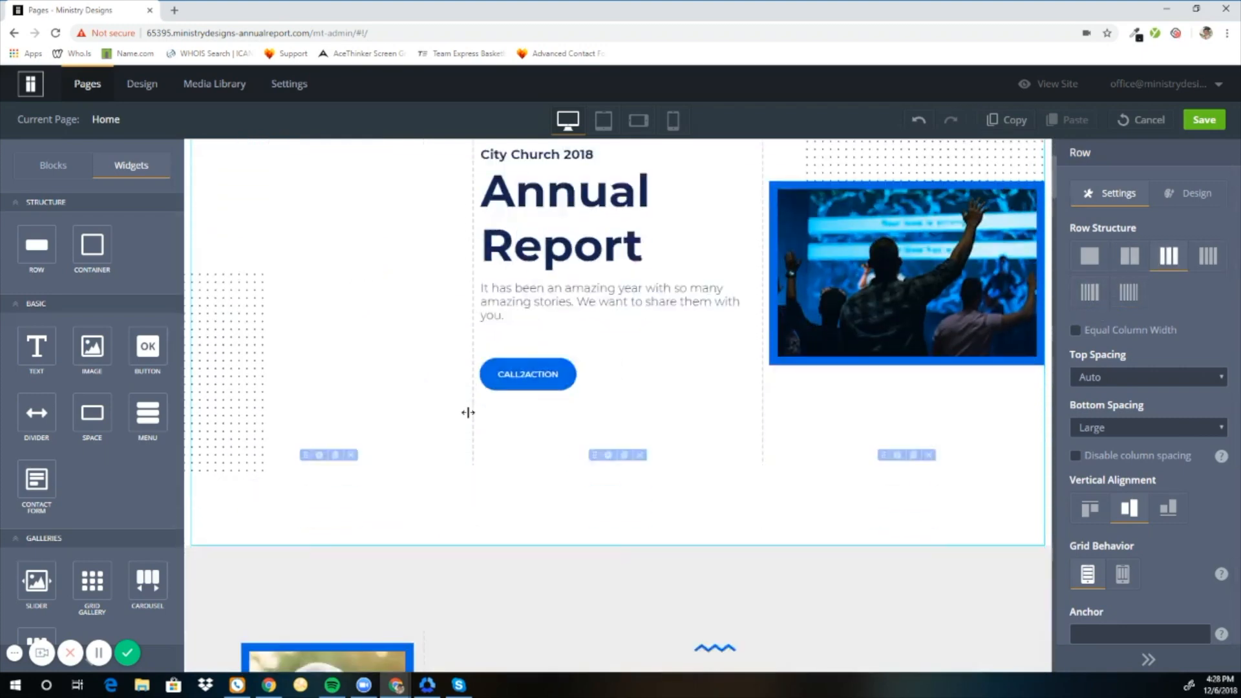
scroll(467, 417, "down", 3)
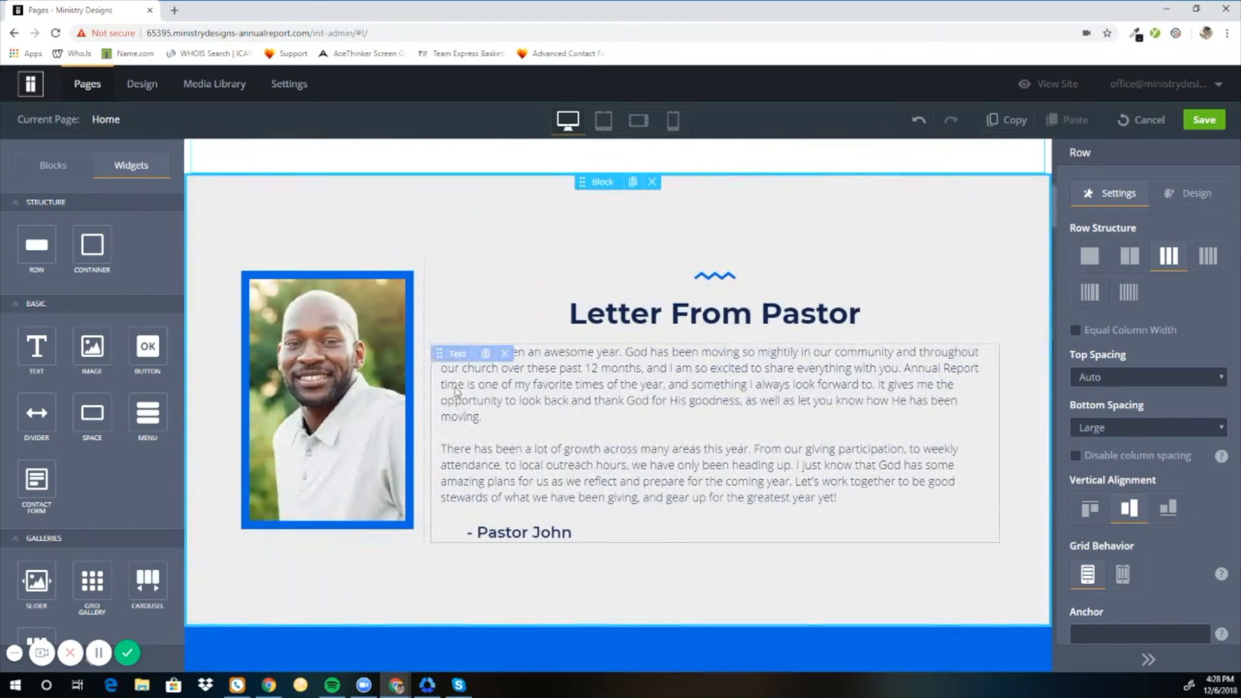
left_click(423, 305)
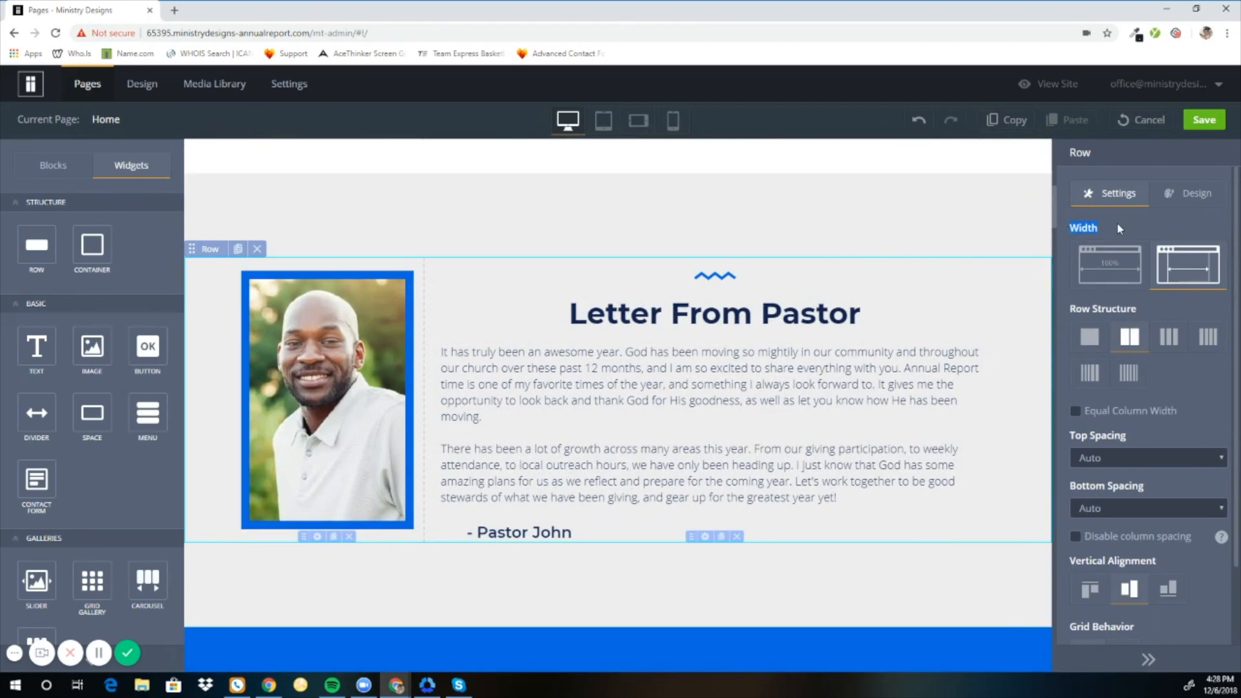
left_click(1103, 271)
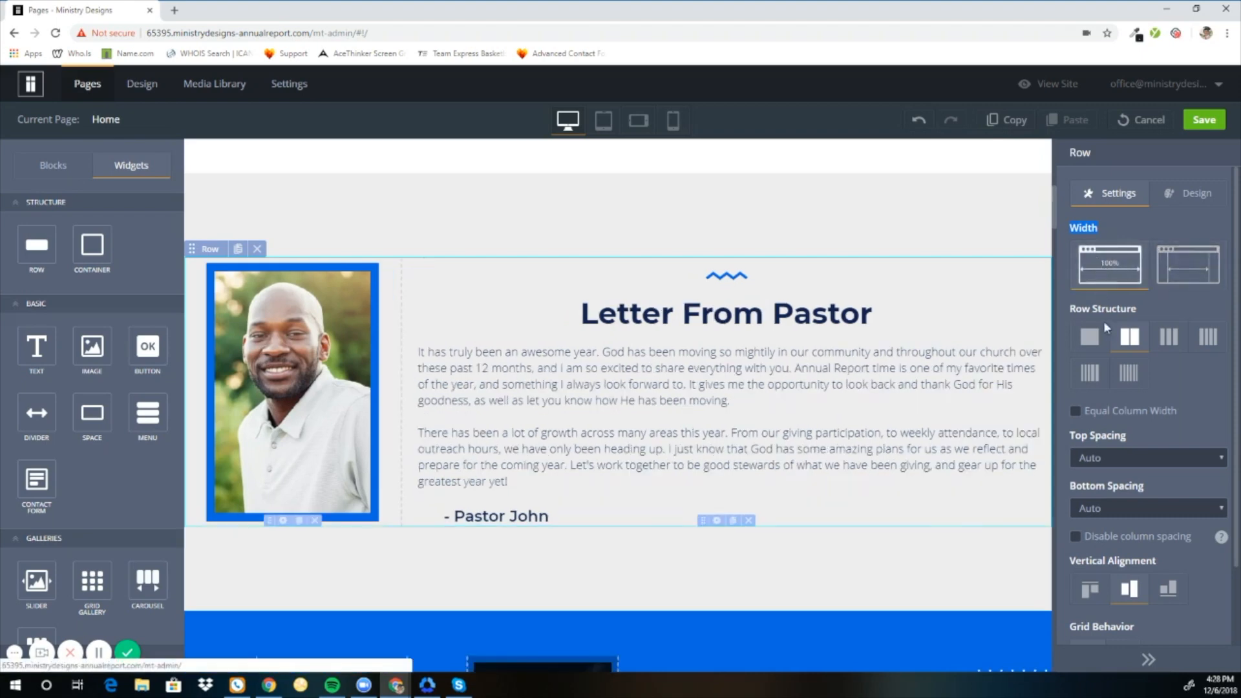
left_click(1140, 663)
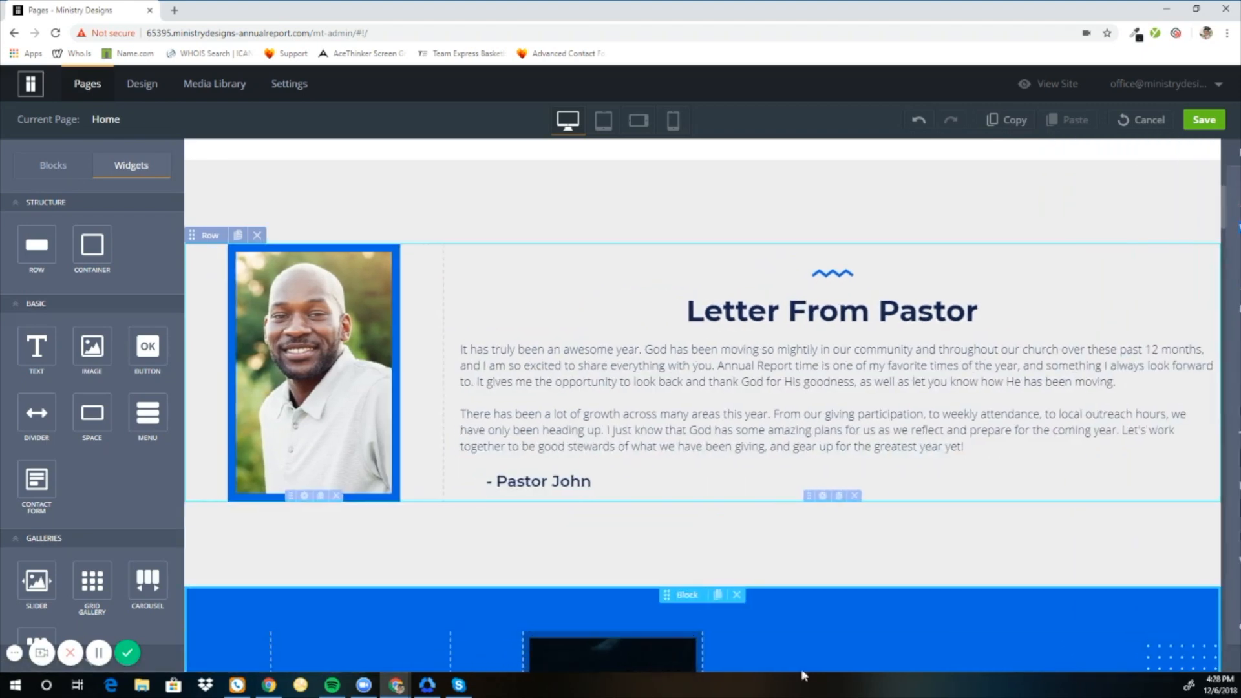
left_click(168, 663)
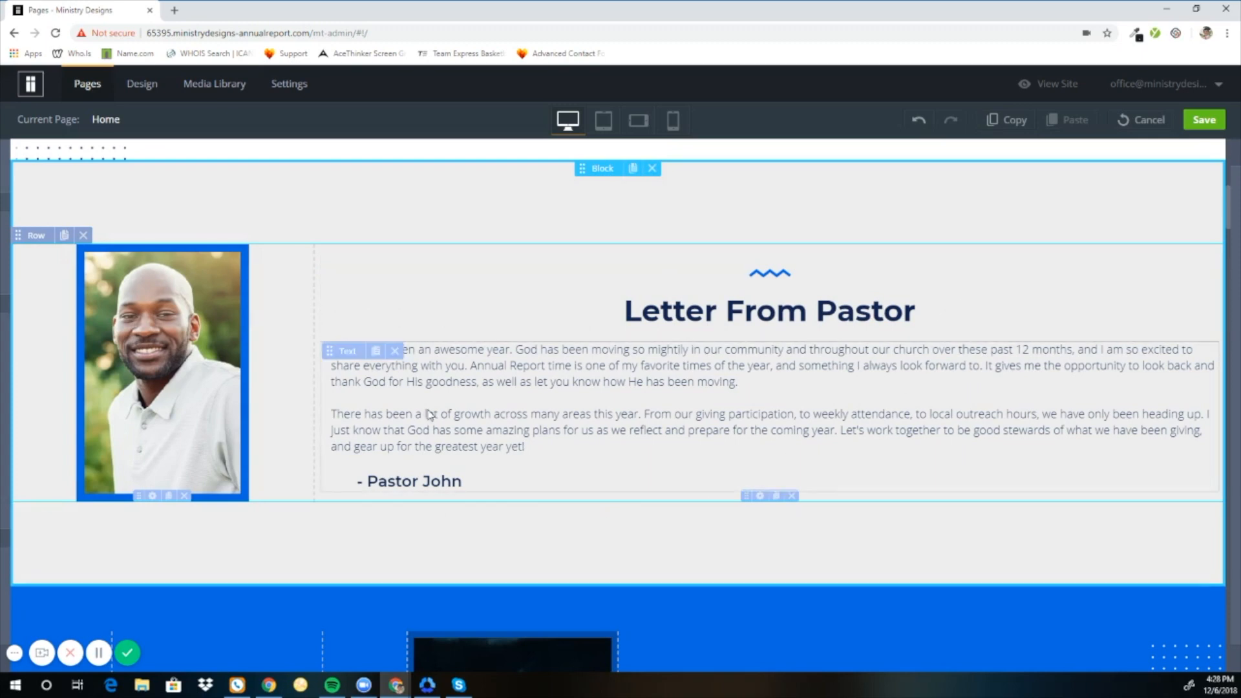
left_click(1176, 243)
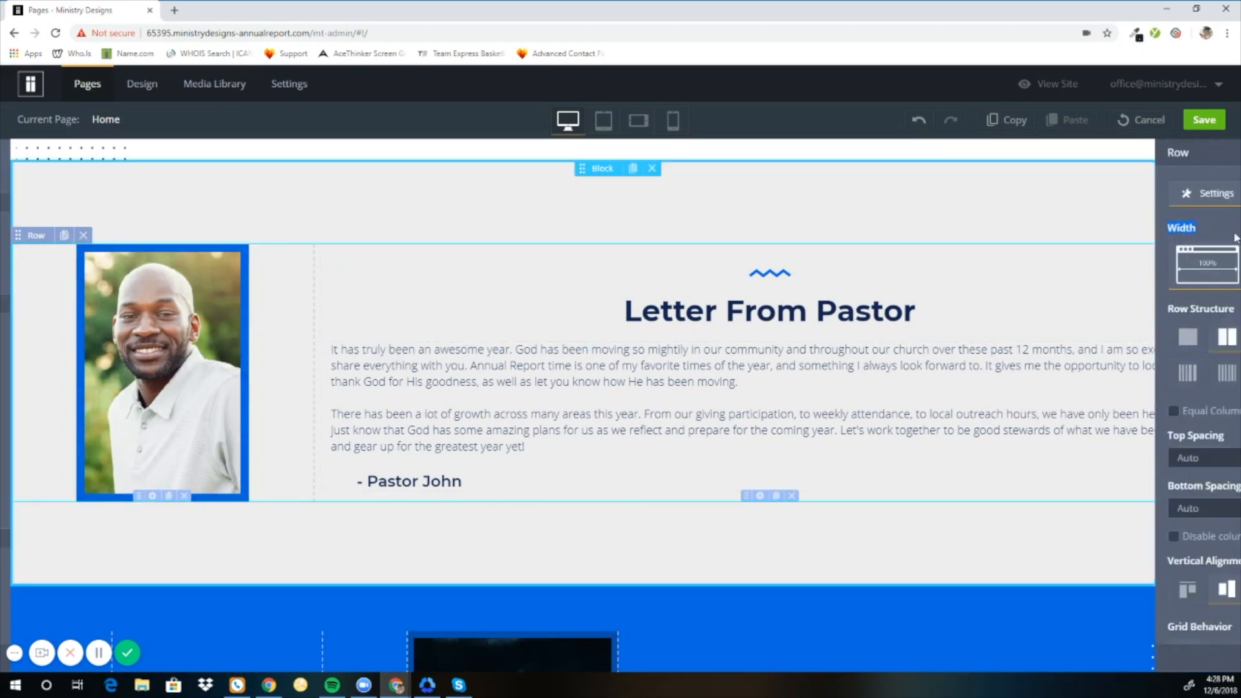
left_click(1190, 266)
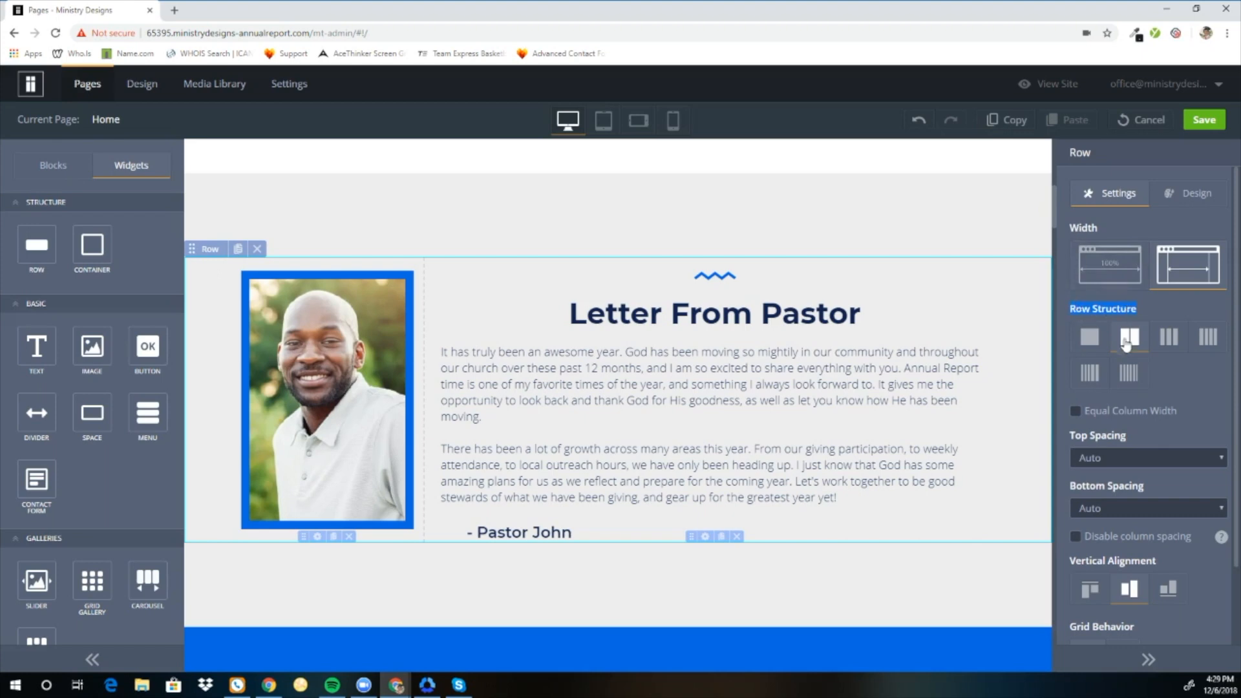
Try higher column counts on the Letter From Pastor row, restore its two-column structure and narrow the photo column.
left_click(1128, 373)
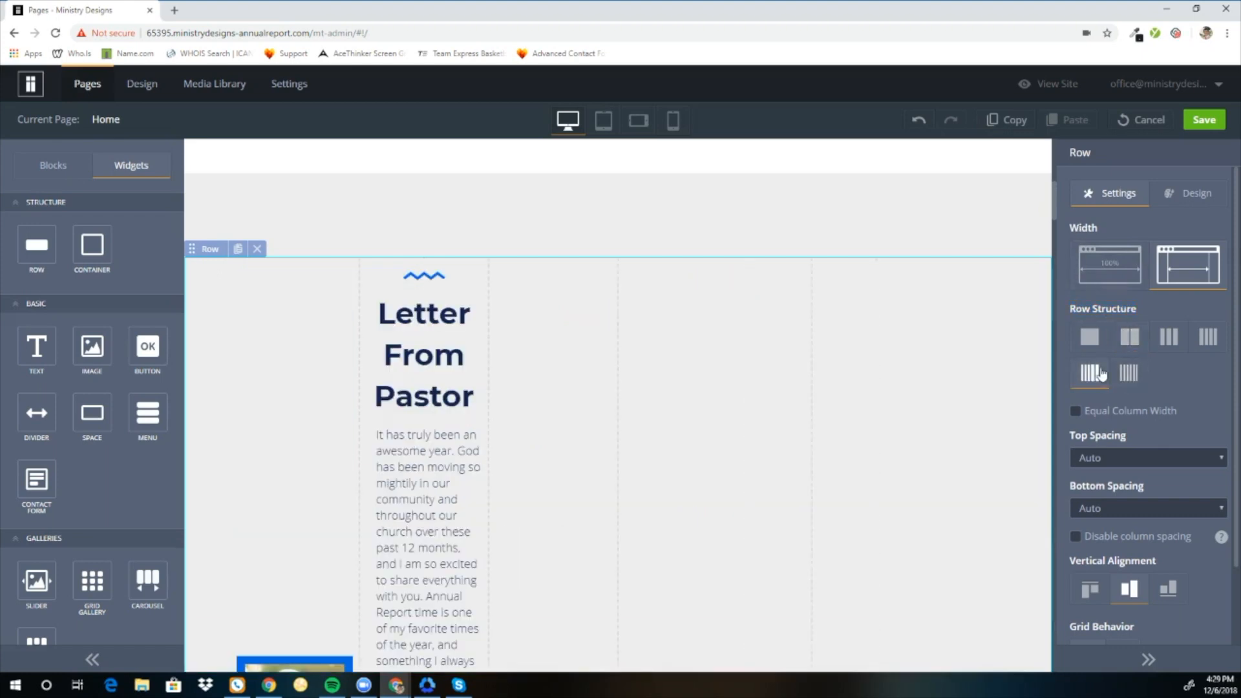
left_click(1205, 337)
left_click(1170, 339)
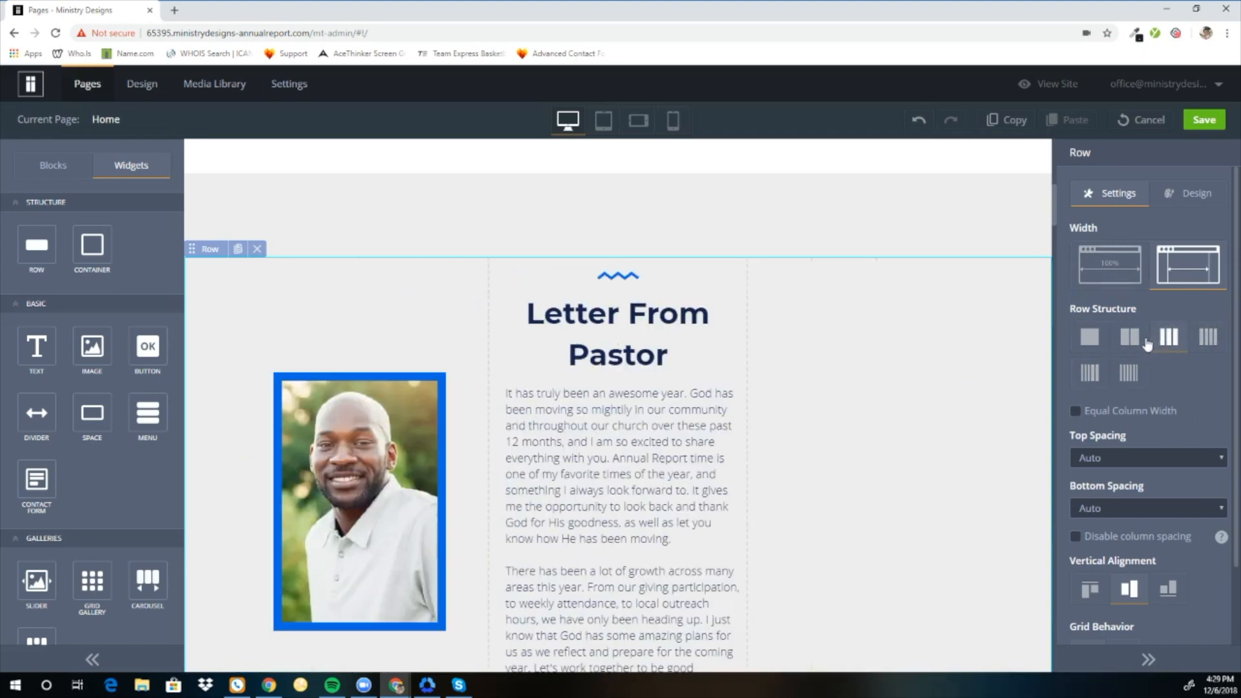
left_click(1130, 337)
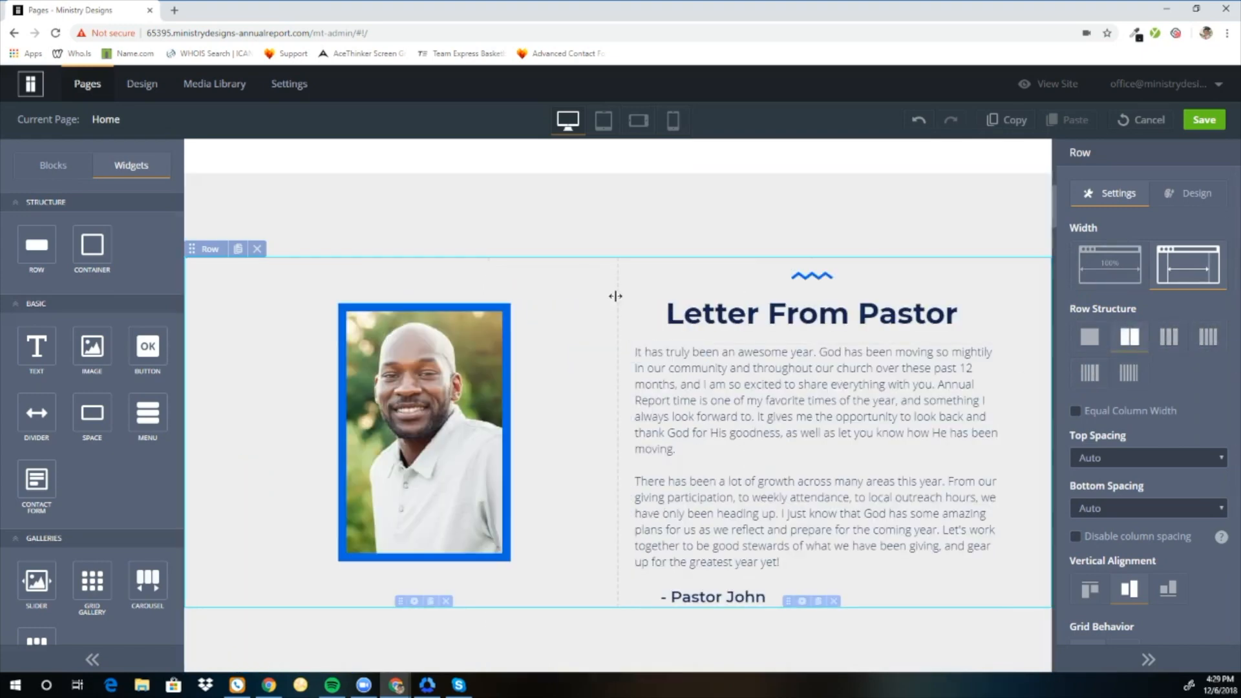
left_click_drag(569, 312, 304, 401)
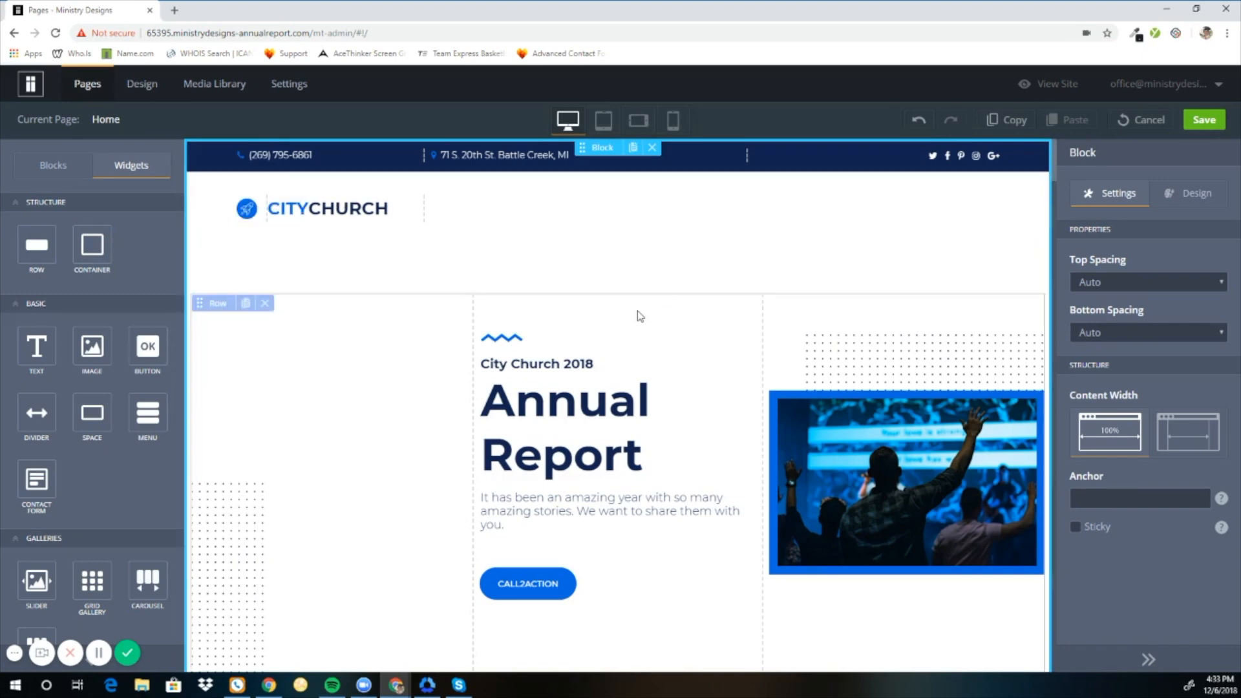
Add a container between the Annual Report and Letter From Pastor blocks and give it a blue background.
scroll(639, 316, "down", 5)
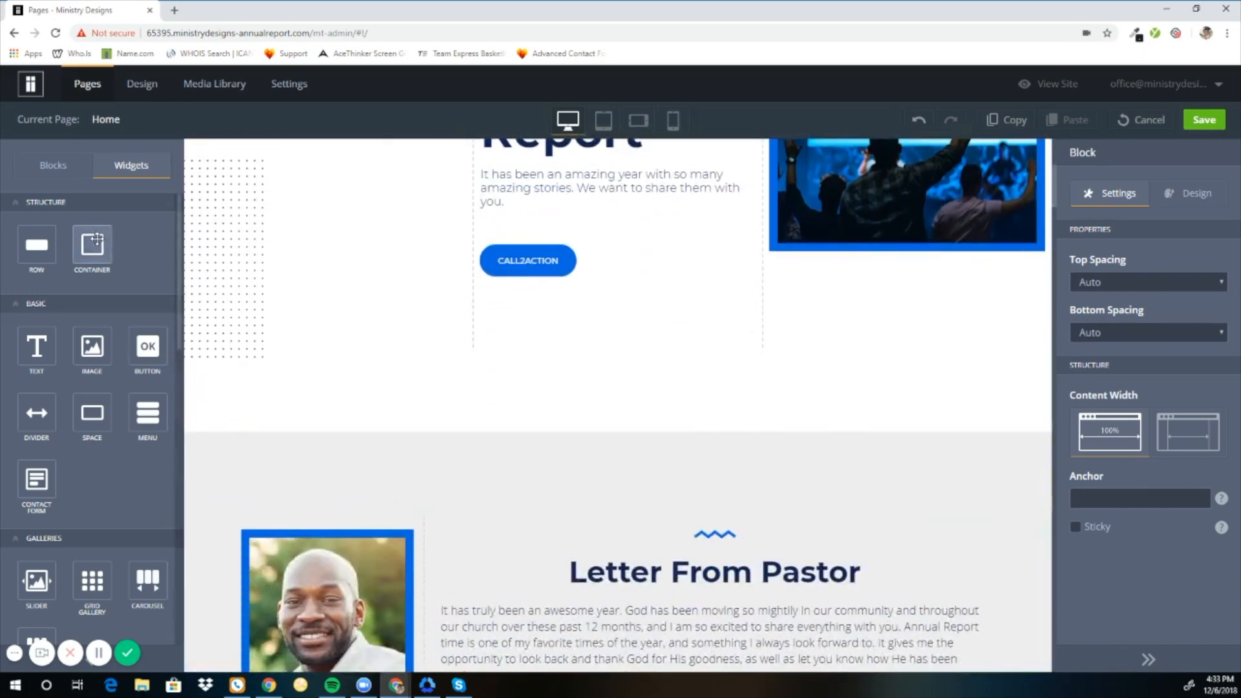
mouse_move(99, 242)
left_mouse_down()
mouse_move(300, 343)
mouse_move(333, 493)
mouse_move(340, 445)
left_mouse_up()
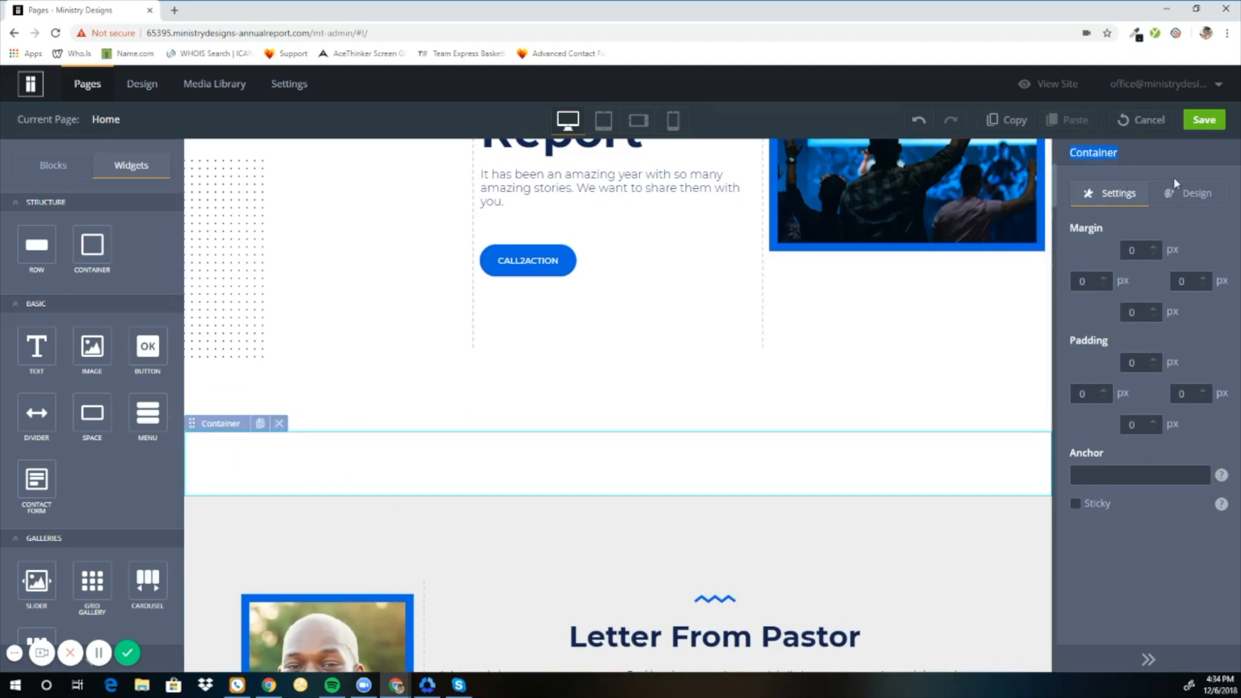
left_click(1194, 198)
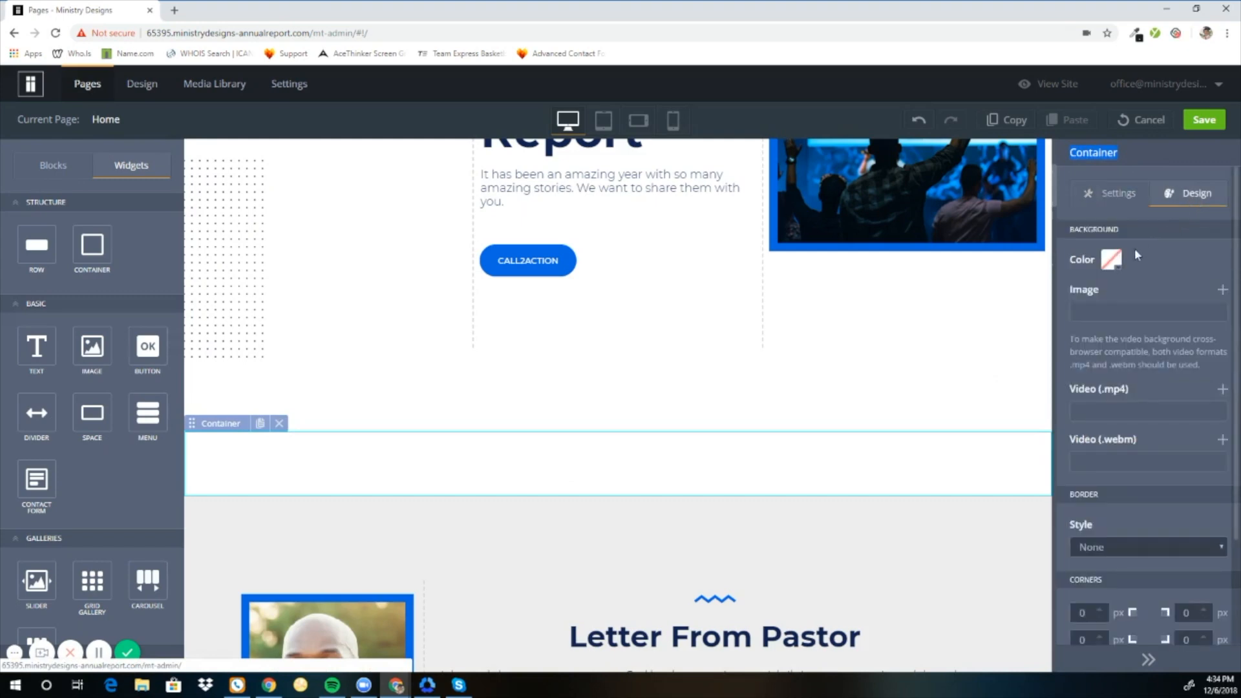
left_click(1117, 261)
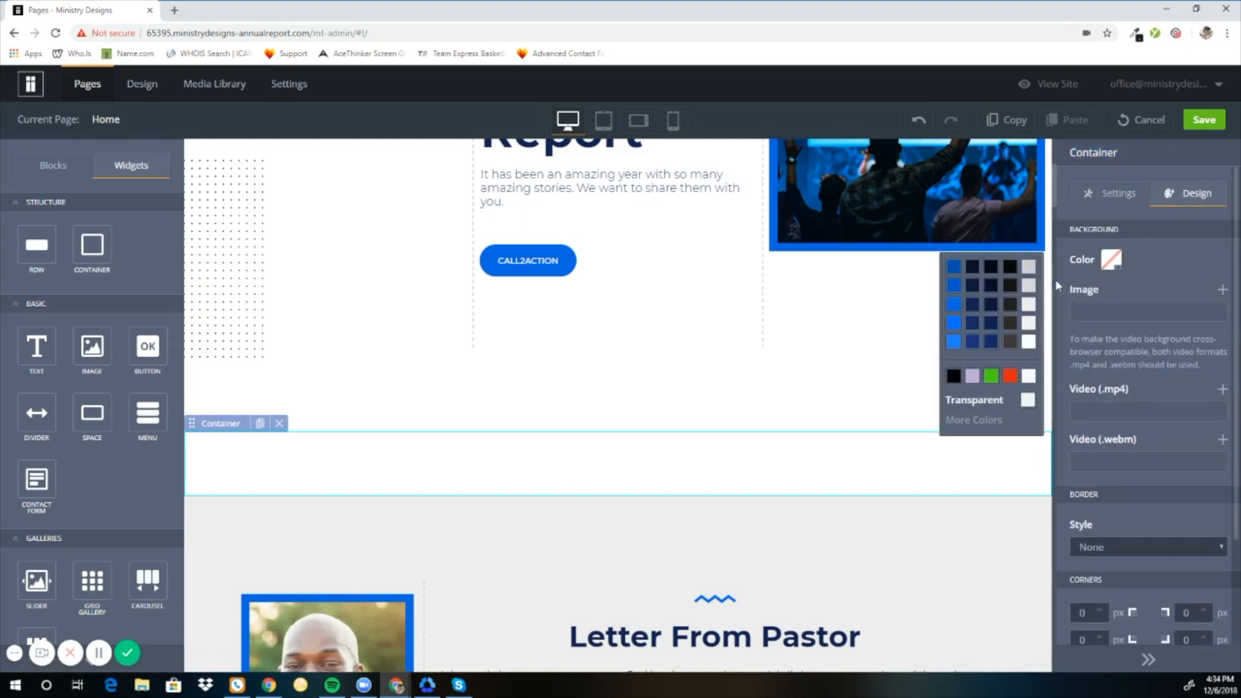
left_click(953, 304)
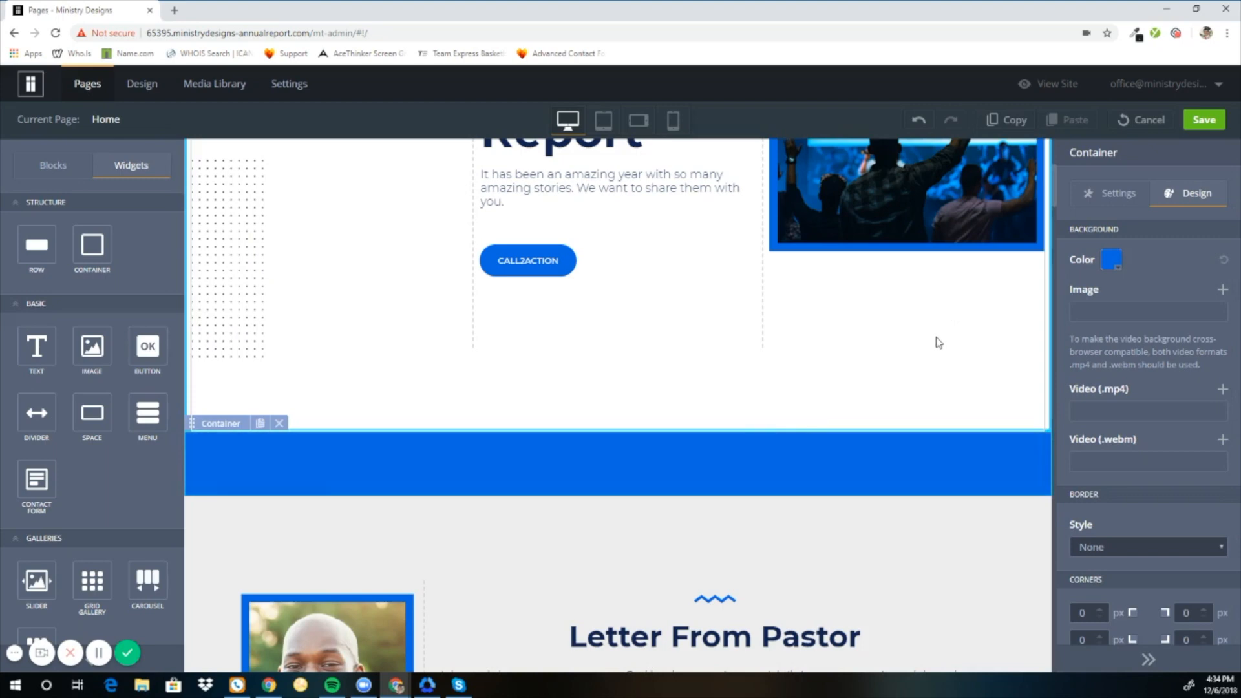
Try a green background on the new container, and set its background color to Transparent.
left_click(1110, 260)
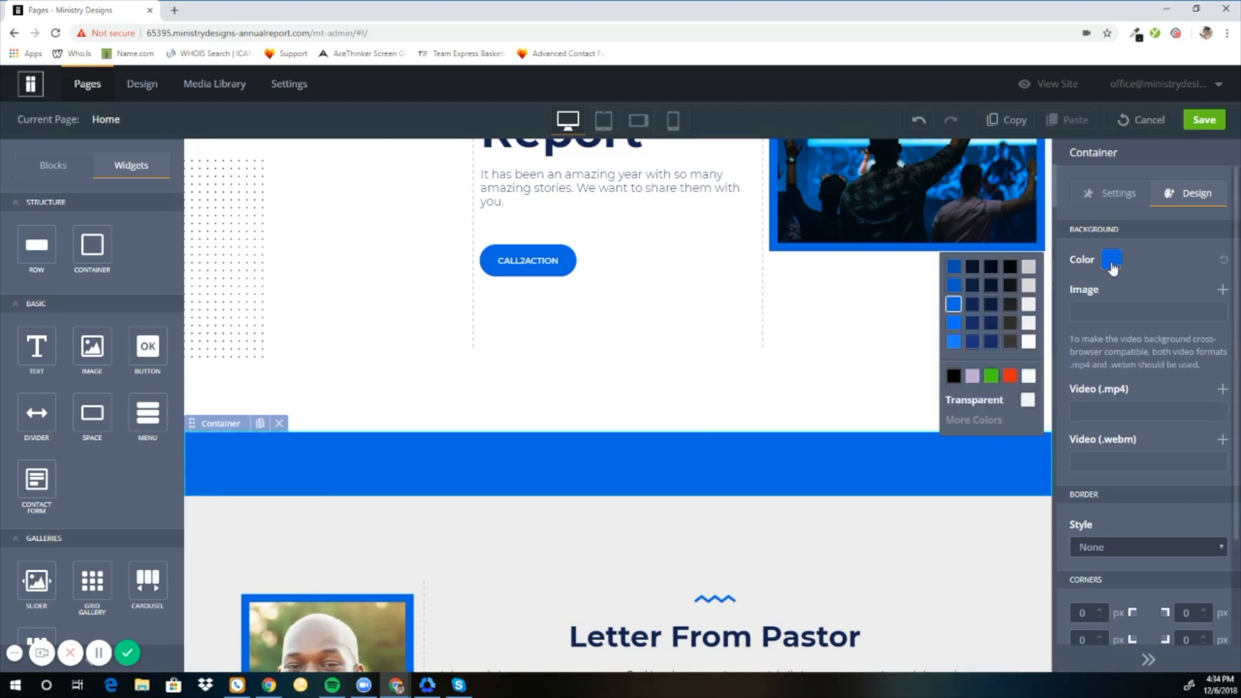
left_click(992, 376)
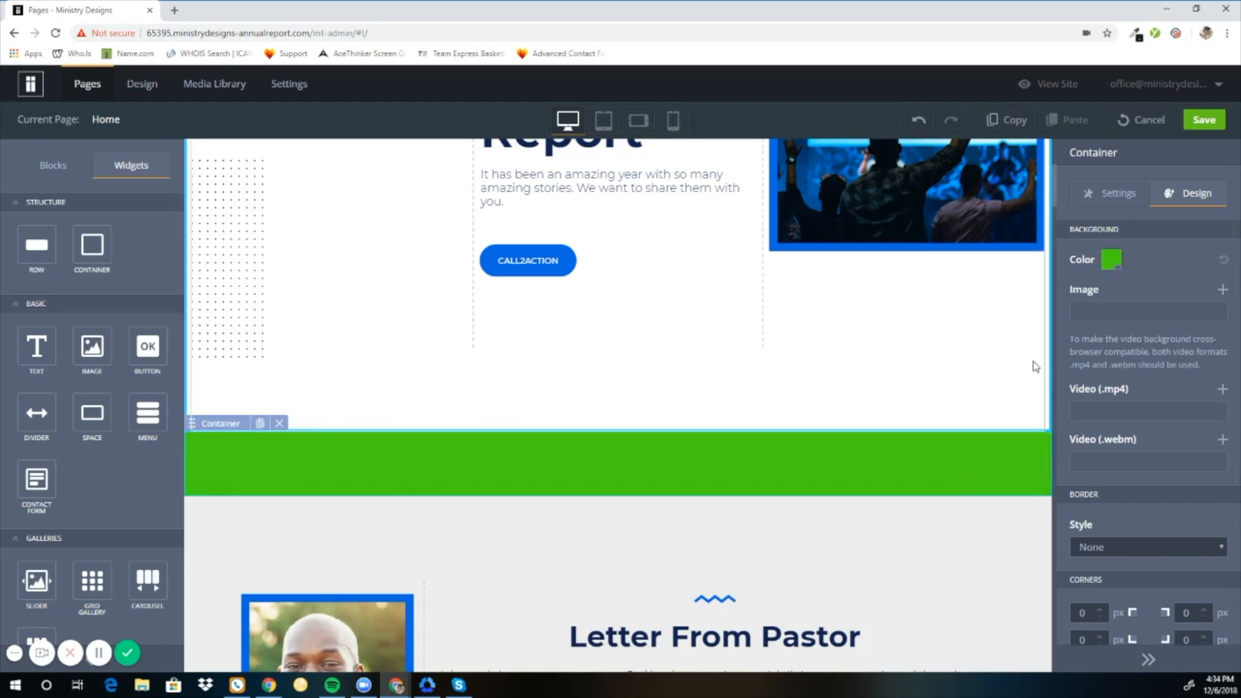
left_click(1113, 264)
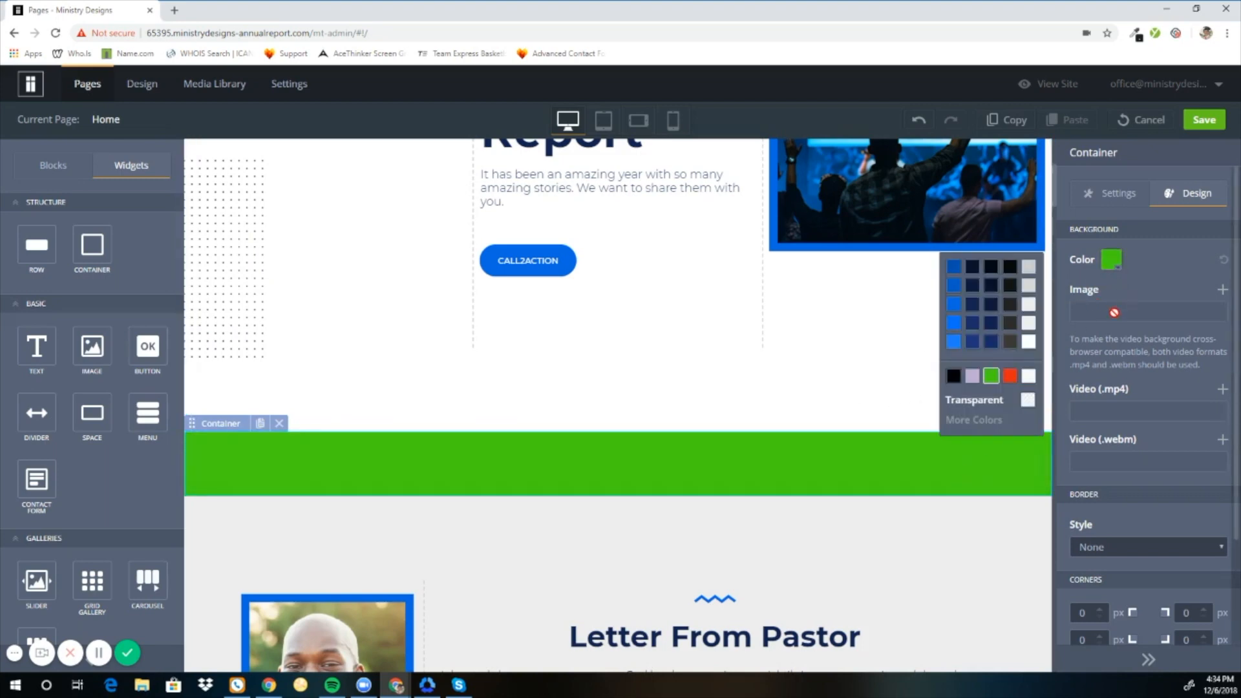
left_click(1027, 400)
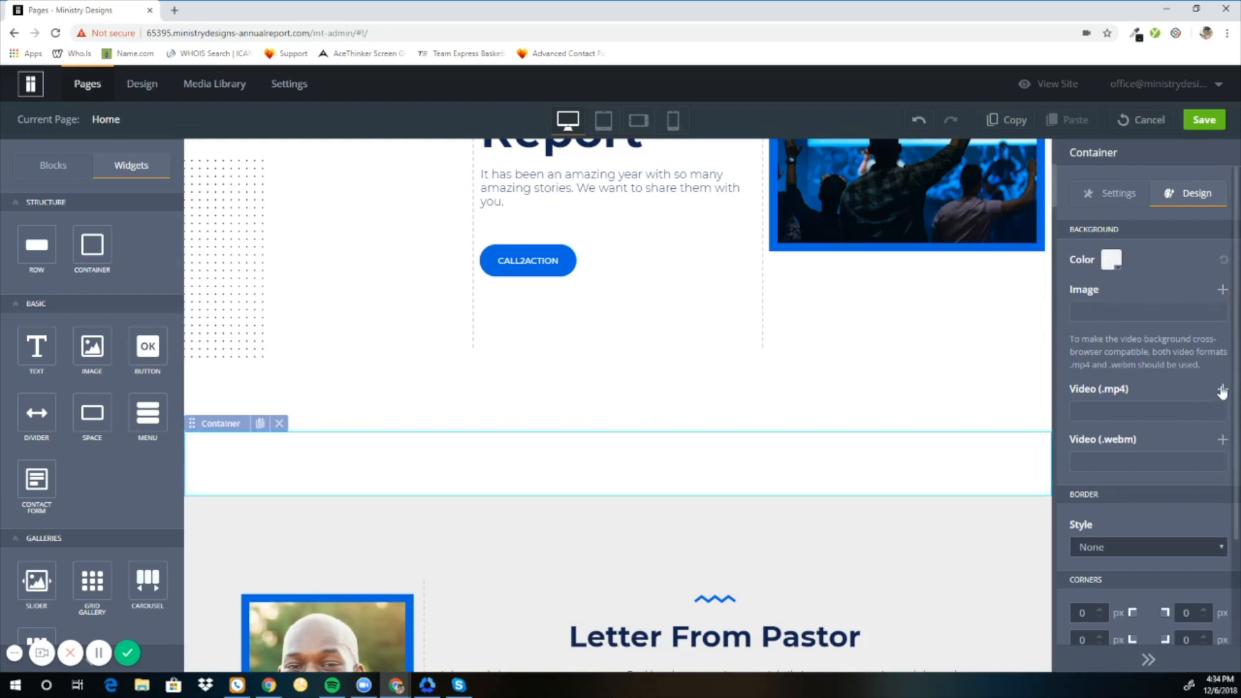
Use the worship-1 photo from the media library as the container's background image, with its image size set to Cover.
left_click(1221, 290)
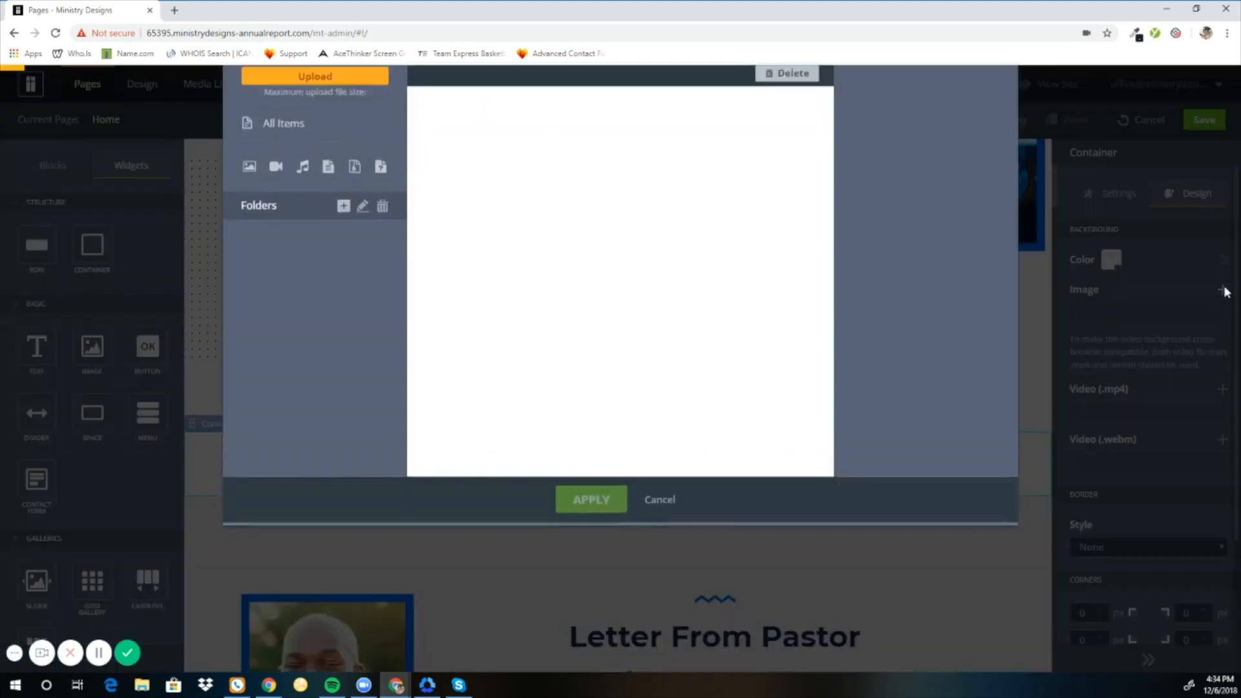
scroll(690, 295, "down", 5)
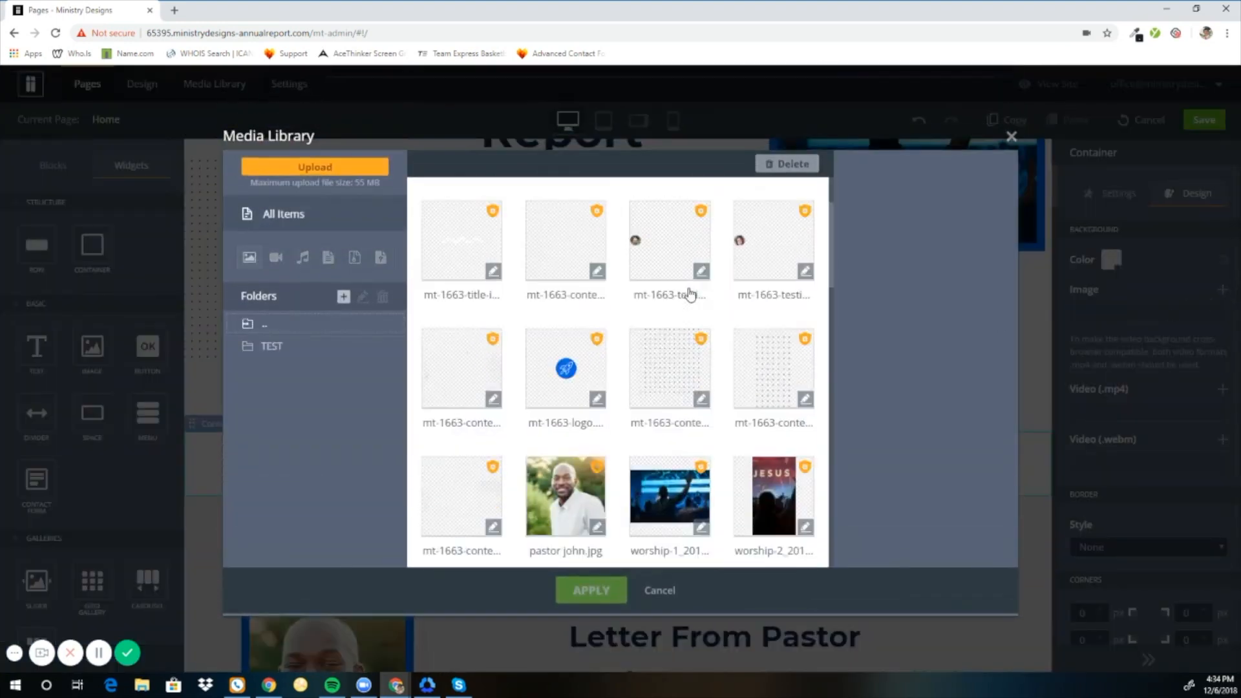
left_click(666, 305)
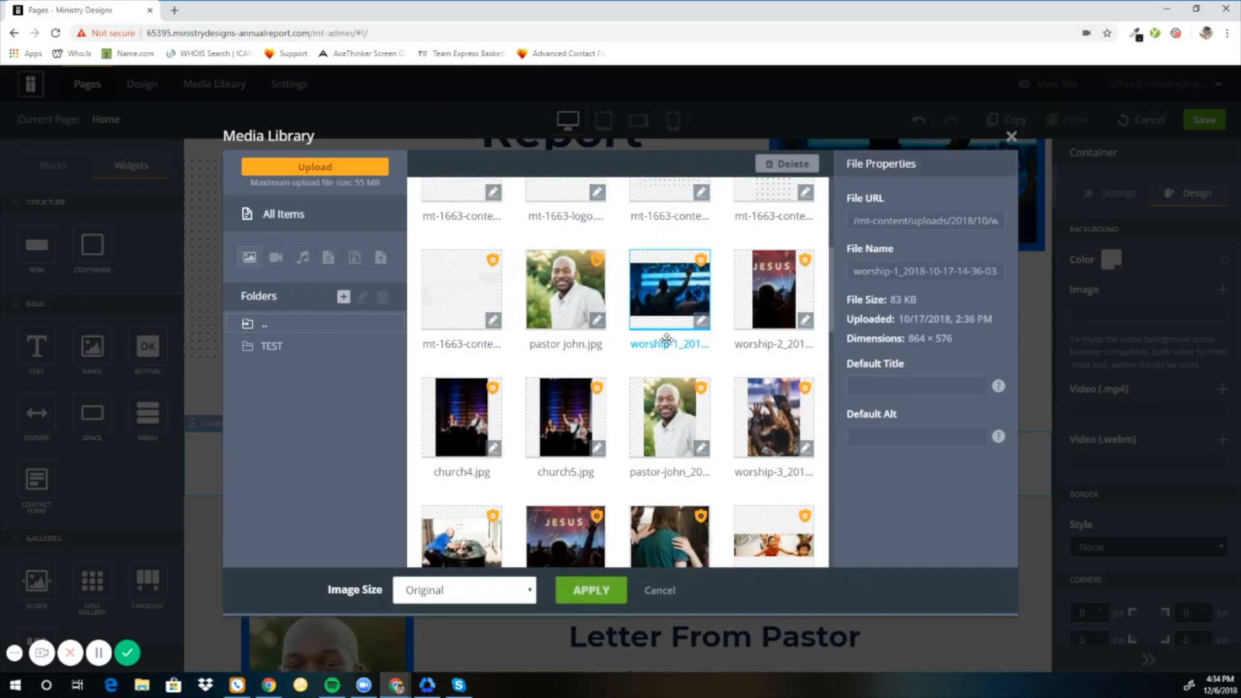
left_click(604, 590)
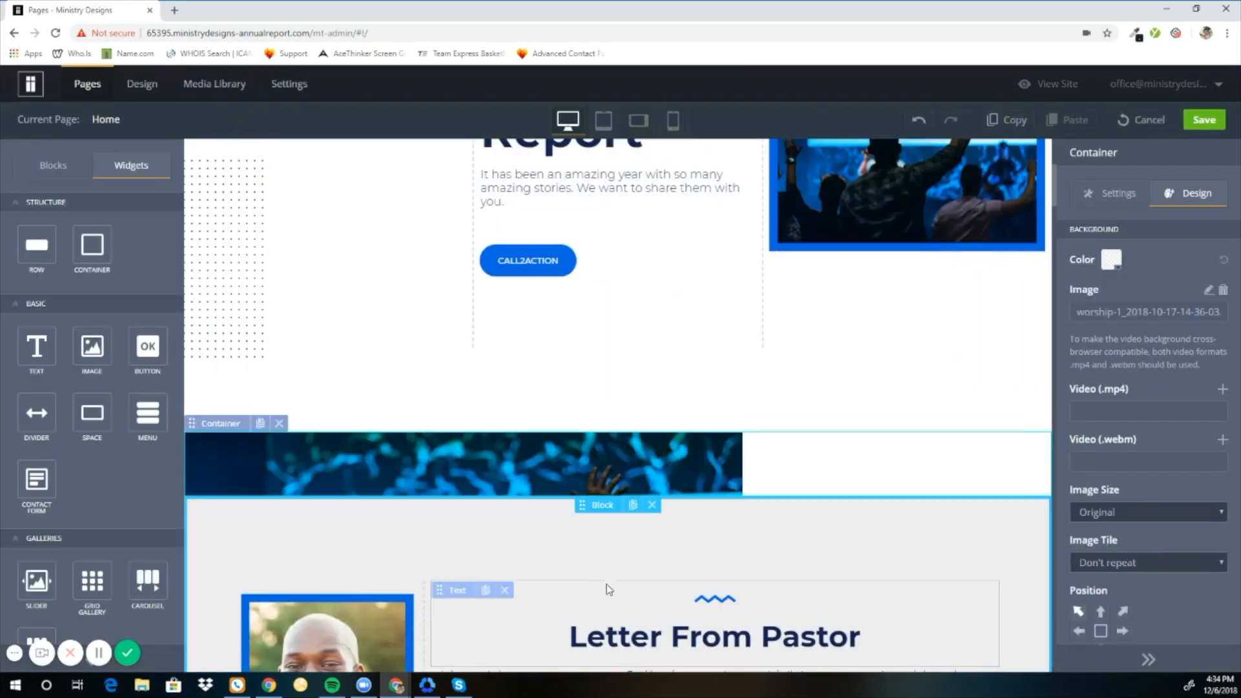
left_click(1107, 514)
left_click(1102, 545)
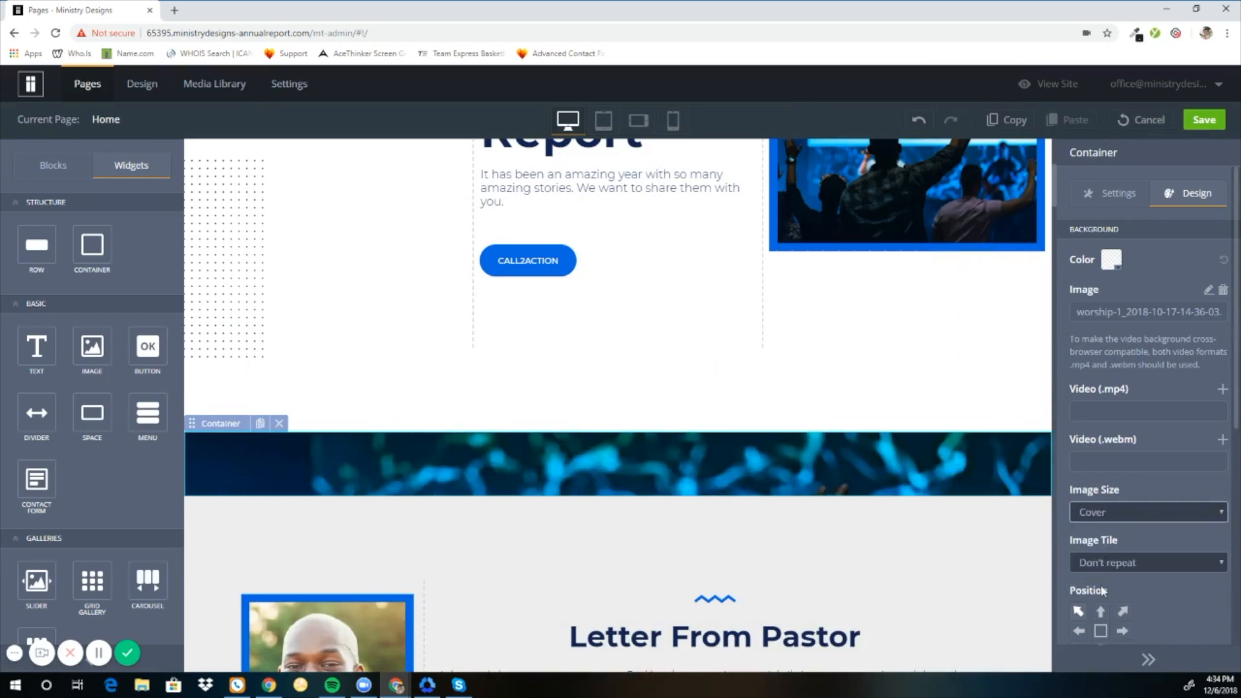
scroll(1103, 585, "down", 1)
left_click(1106, 565)
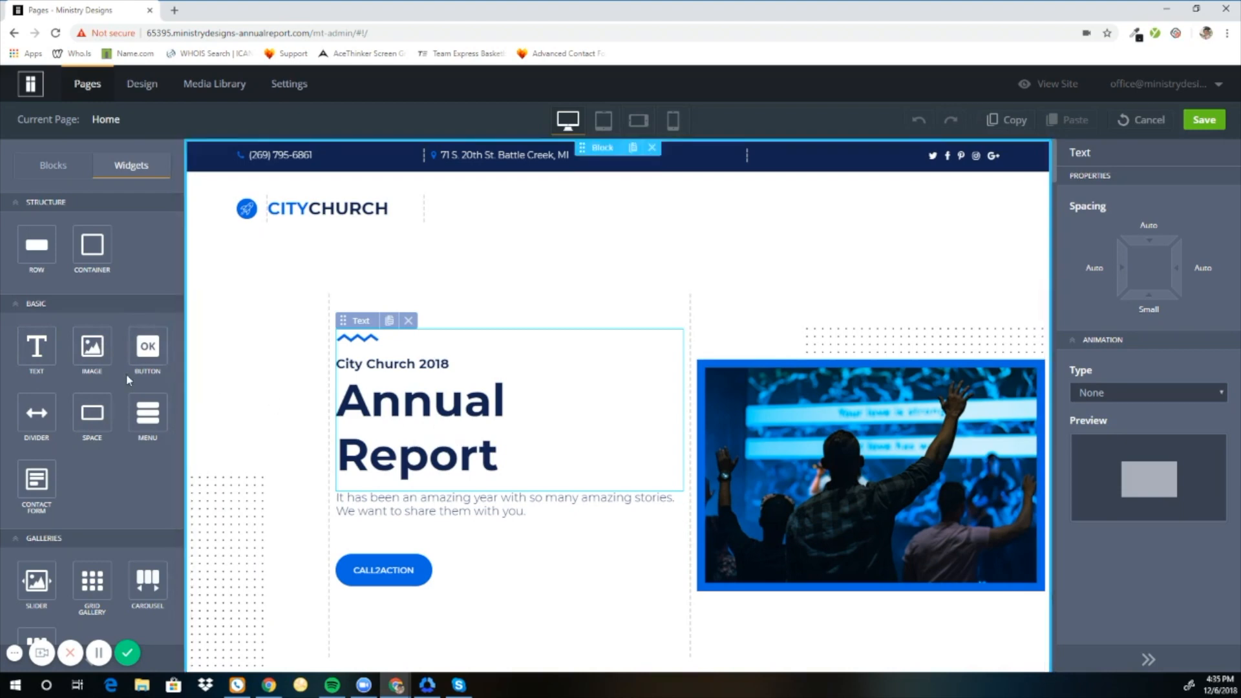
Try replacing the word Annual in the main heading with "jkjkj", and undo the edit.
double_click(433, 411)
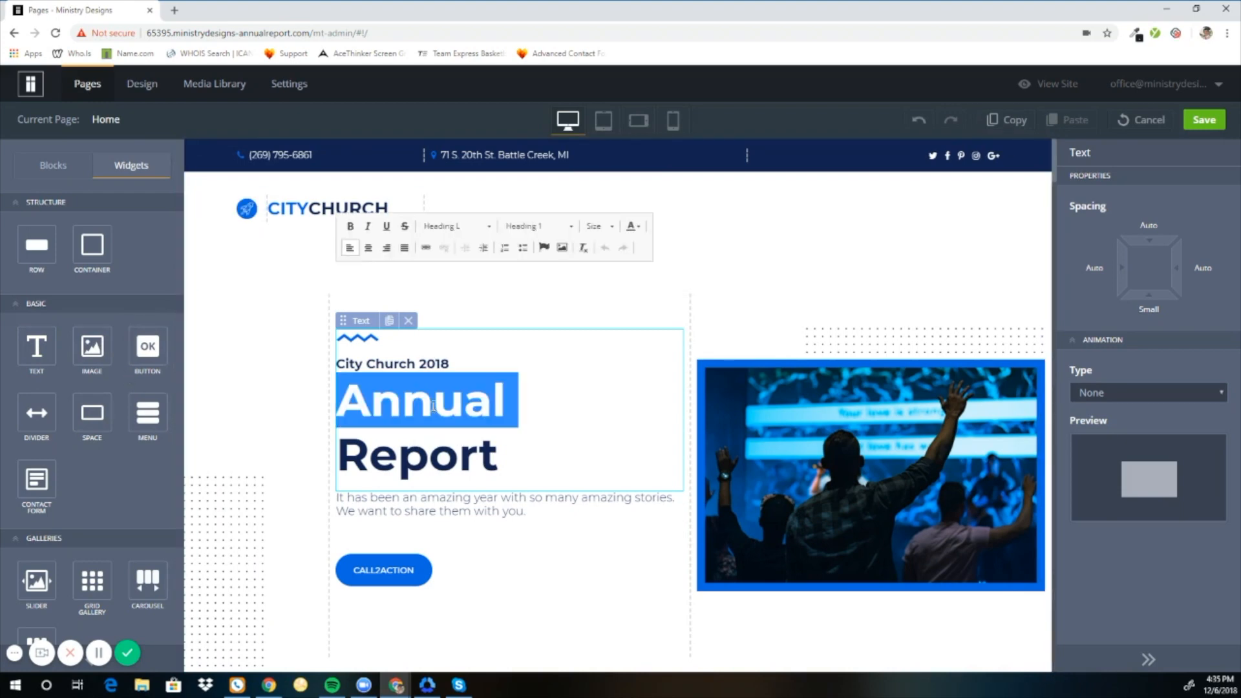
type("jkjkjReport")
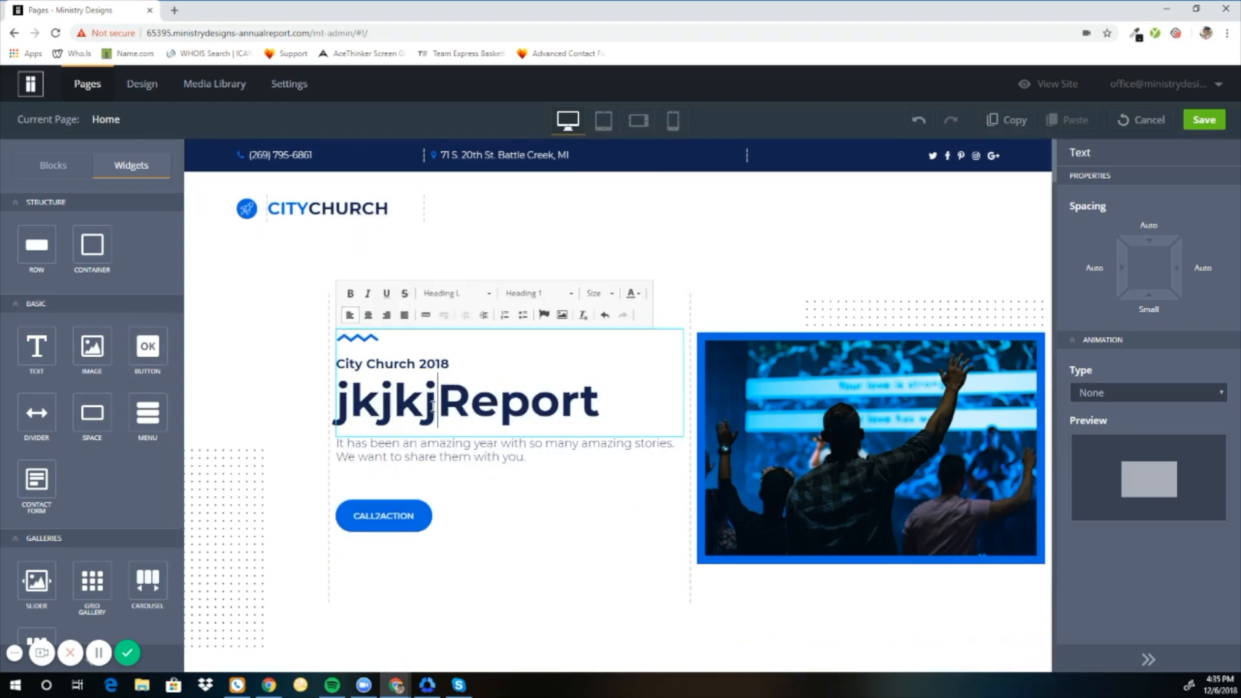
left_click(919, 120)
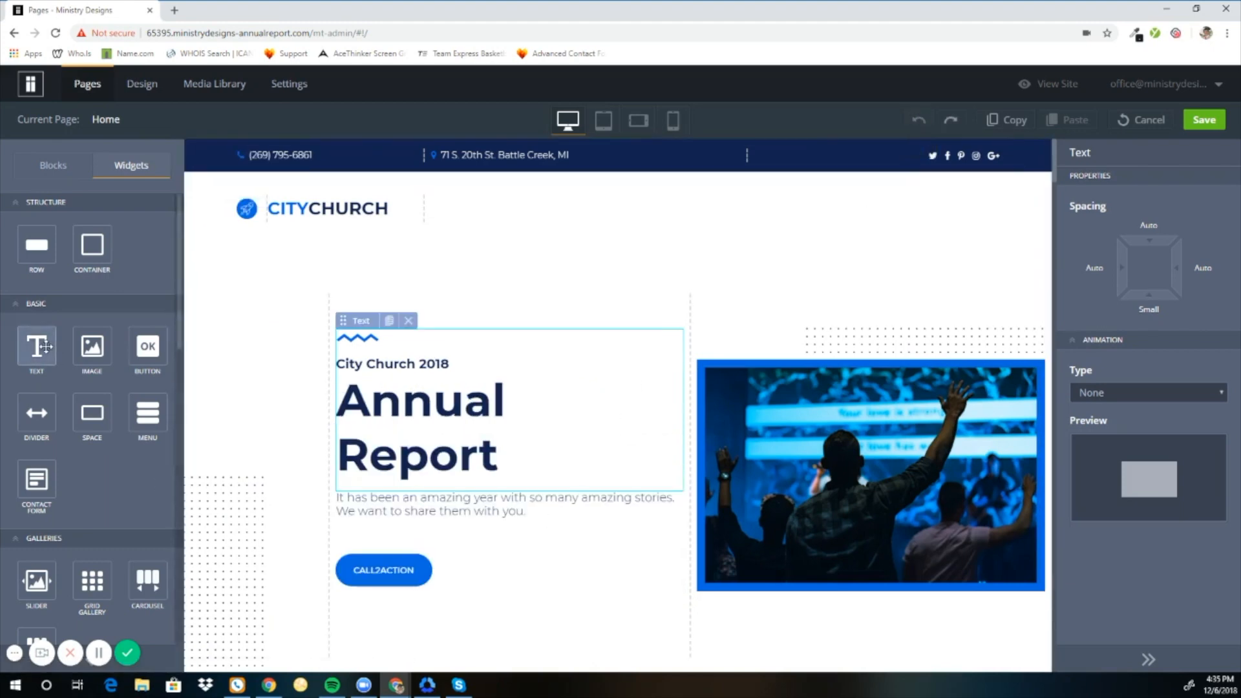
Add a text widget below the Annual Report heading and append the sample text "hjh j kjh j j kl lkj hlkjh khkjl jkh kh".
scroll(326, 424, "down", 3)
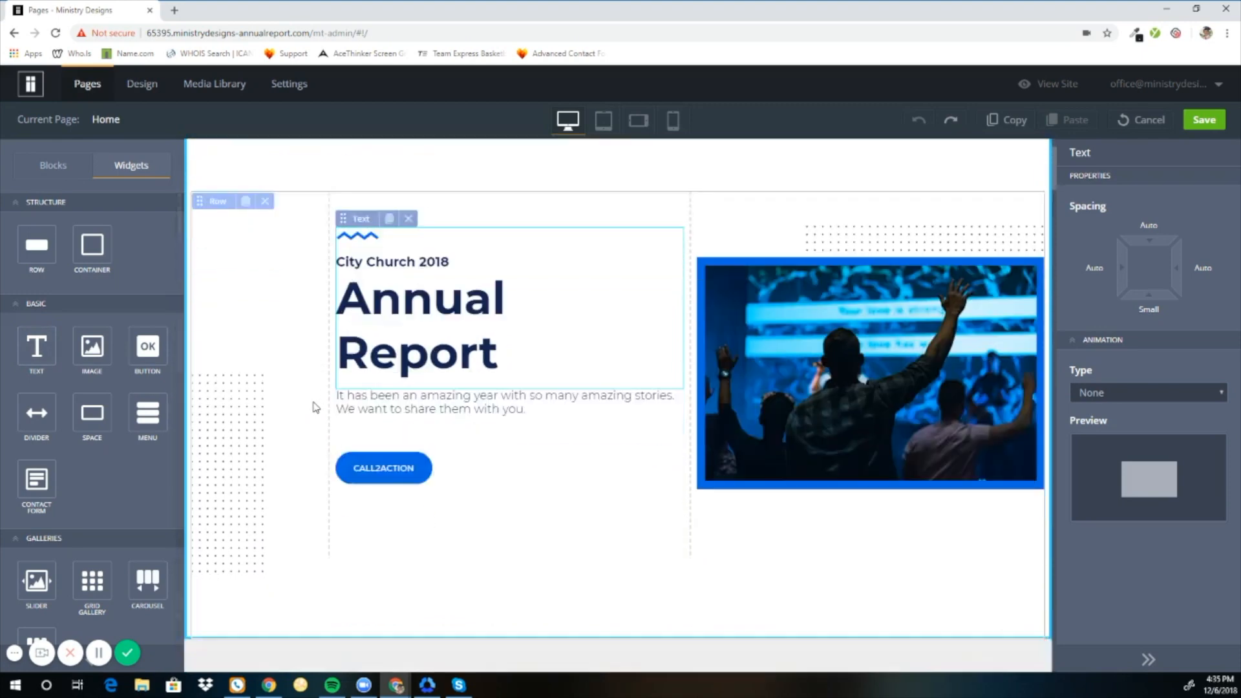
left_click_drag(26, 345, 486, 489)
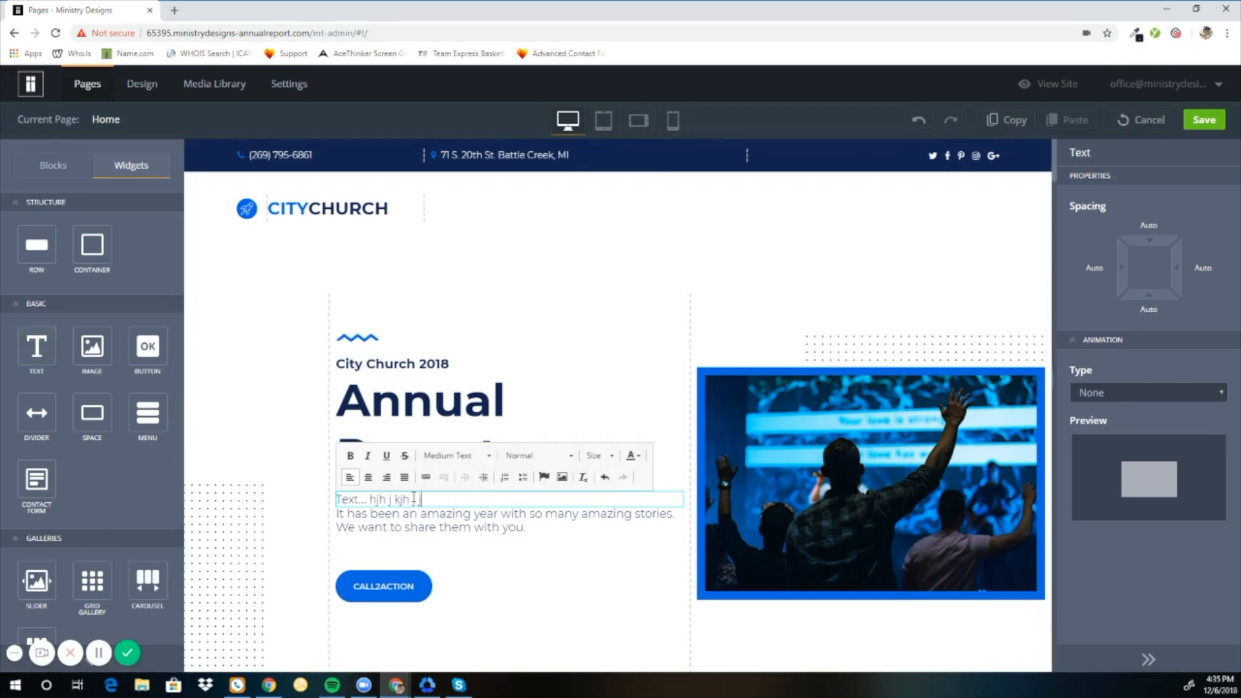
type("hjh j kjh j kl lkj hlkjh khkjl jkh kh")
Try center and right alignment on the sample text line, and return it to left alignment.
double_click(544, 497)
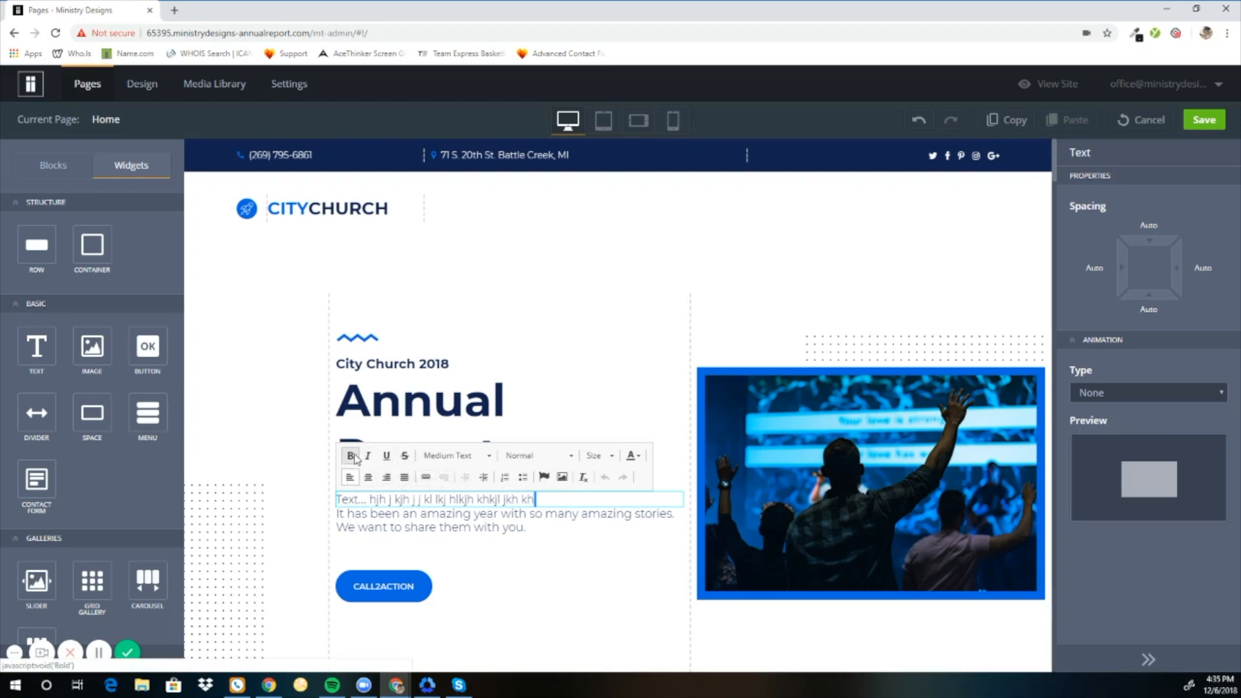
left_click(373, 480)
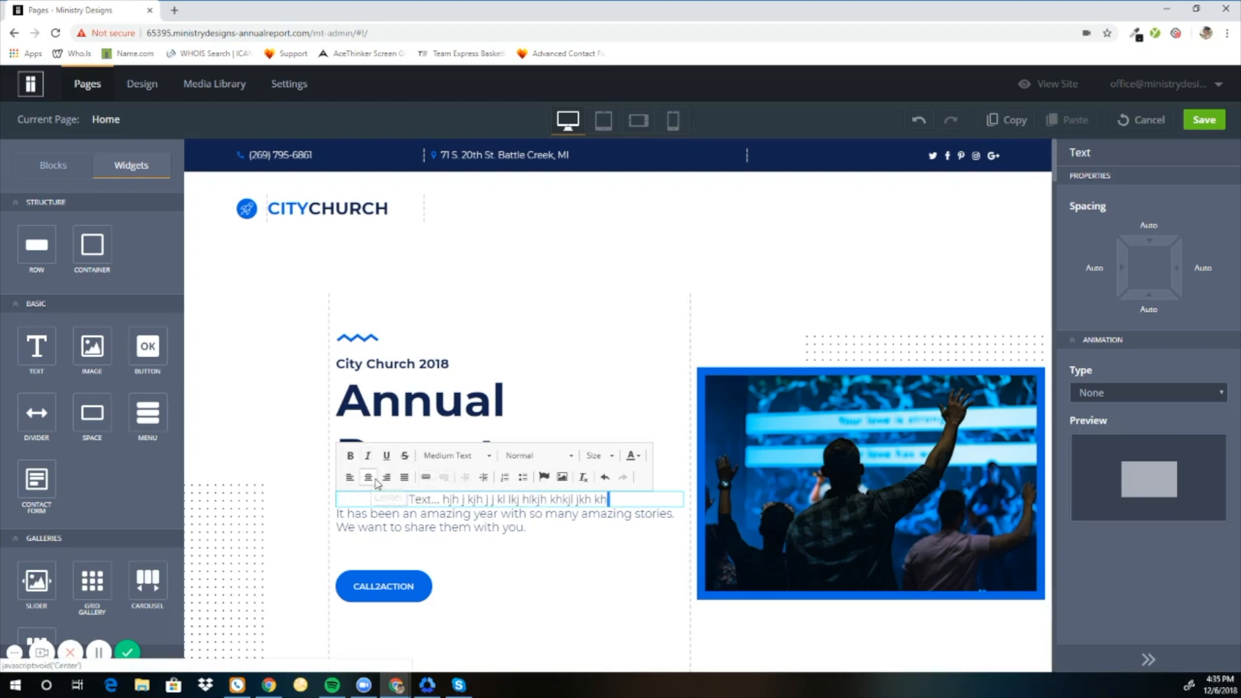
left_click(386, 479)
left_click(349, 478)
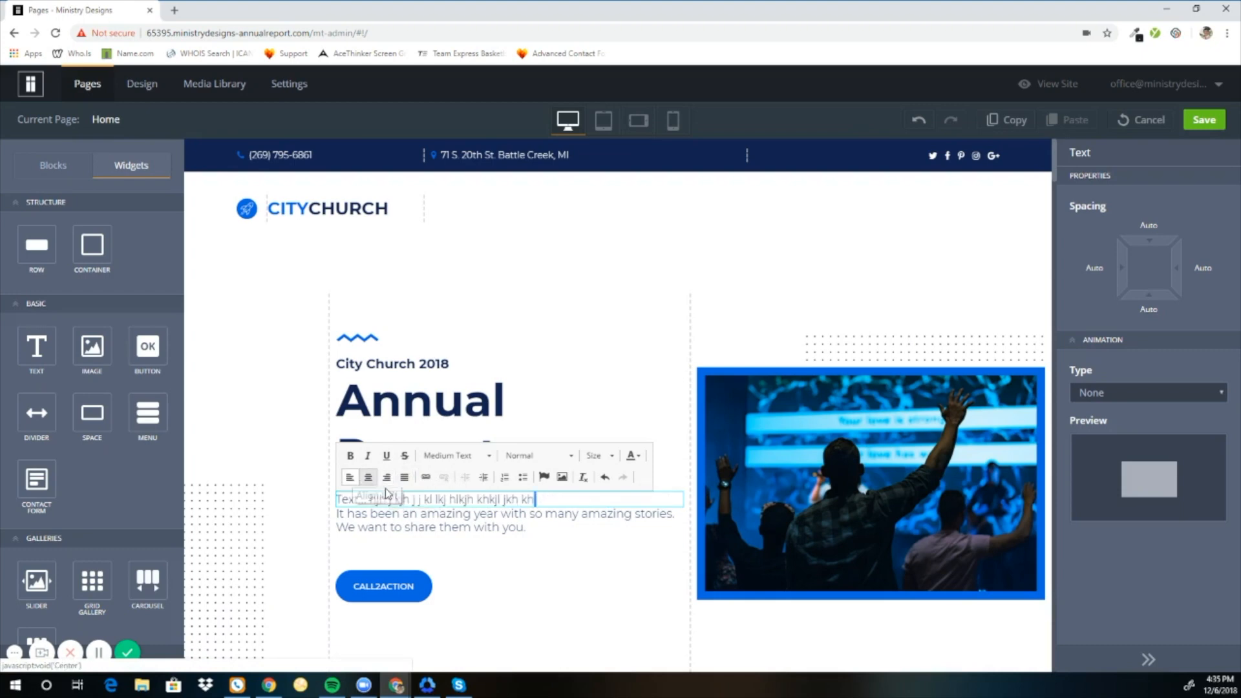
Examine the link types available for the sample text line and leave the link settings without adding a link.
left_click(425, 478)
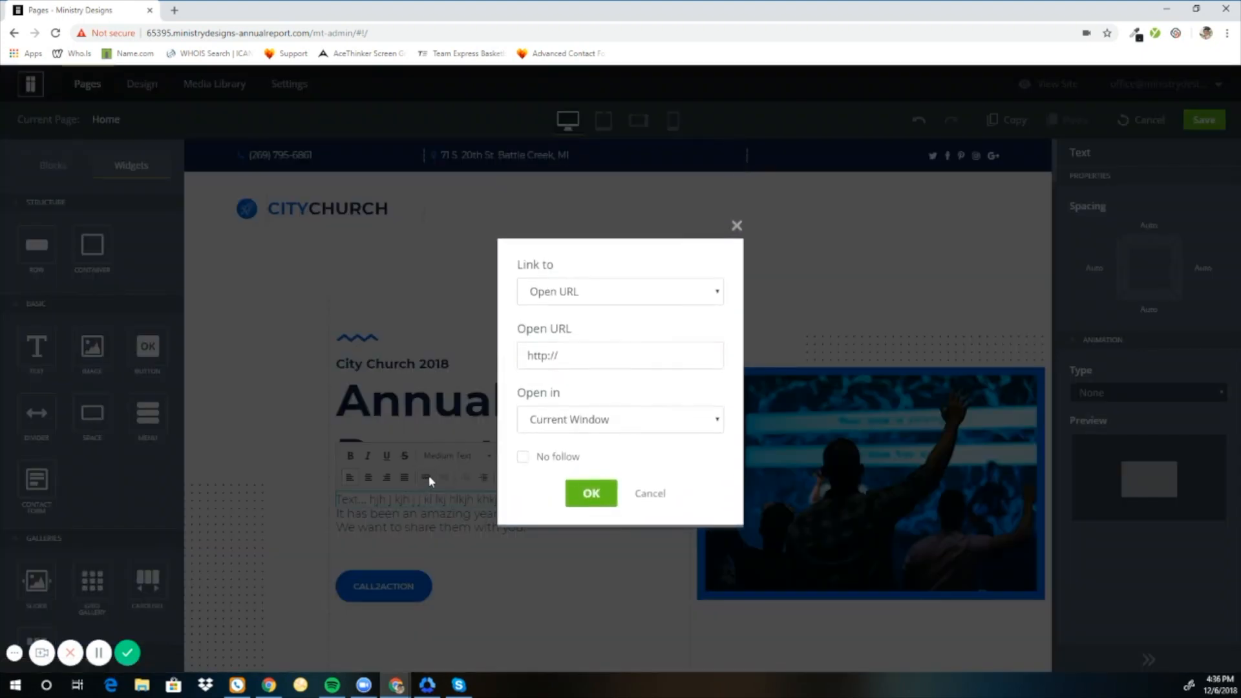
left_click(582, 296)
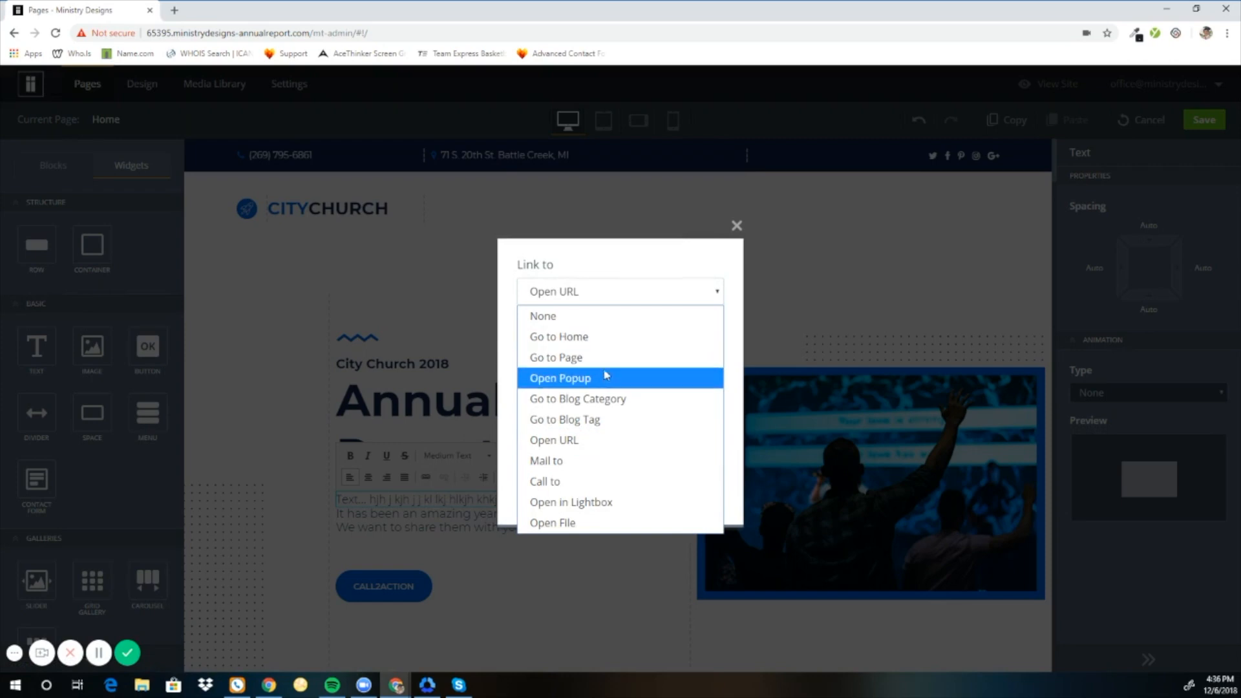
left_click(643, 265)
left_click(650, 493)
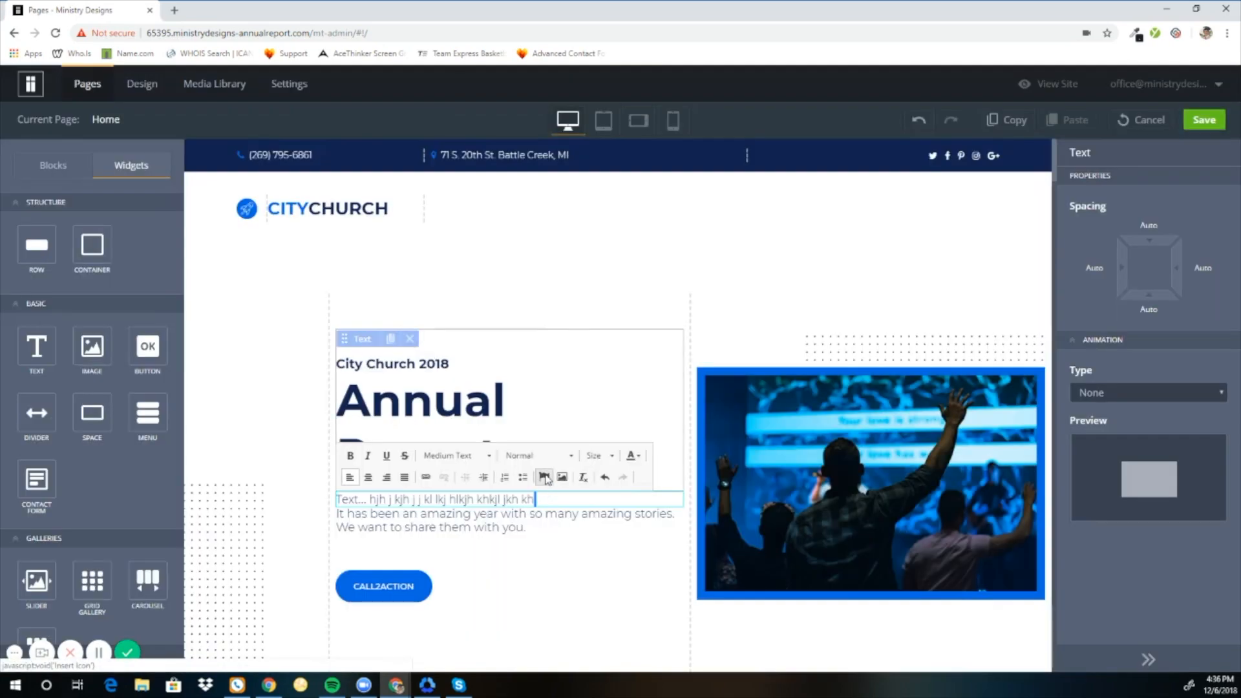
Search the insertable icons for "face" and leave the icon library without inserting one.
left_click(545, 477)
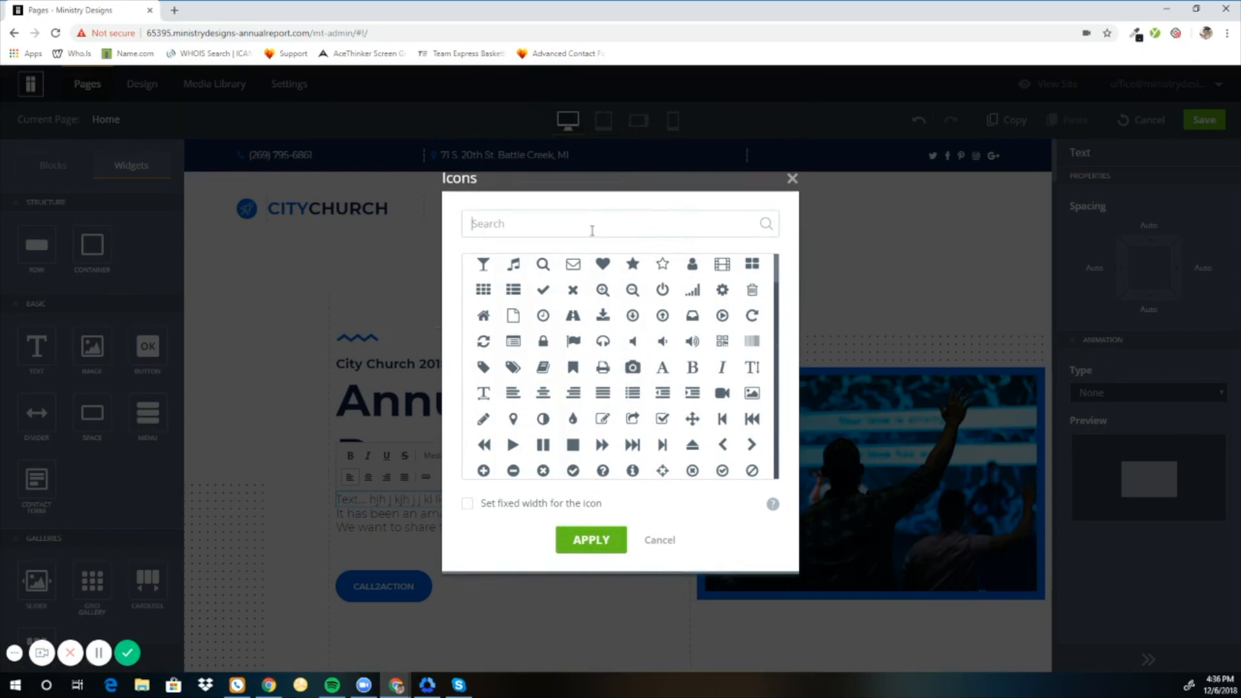
type("face")
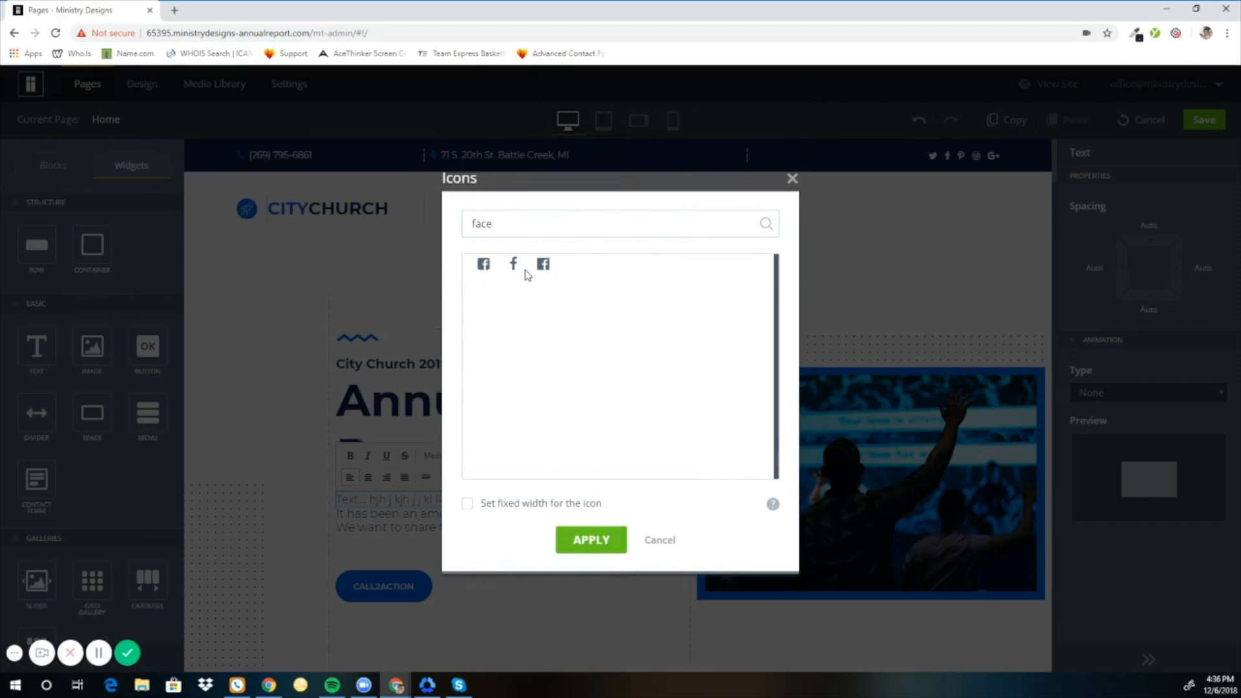
left_click(669, 542)
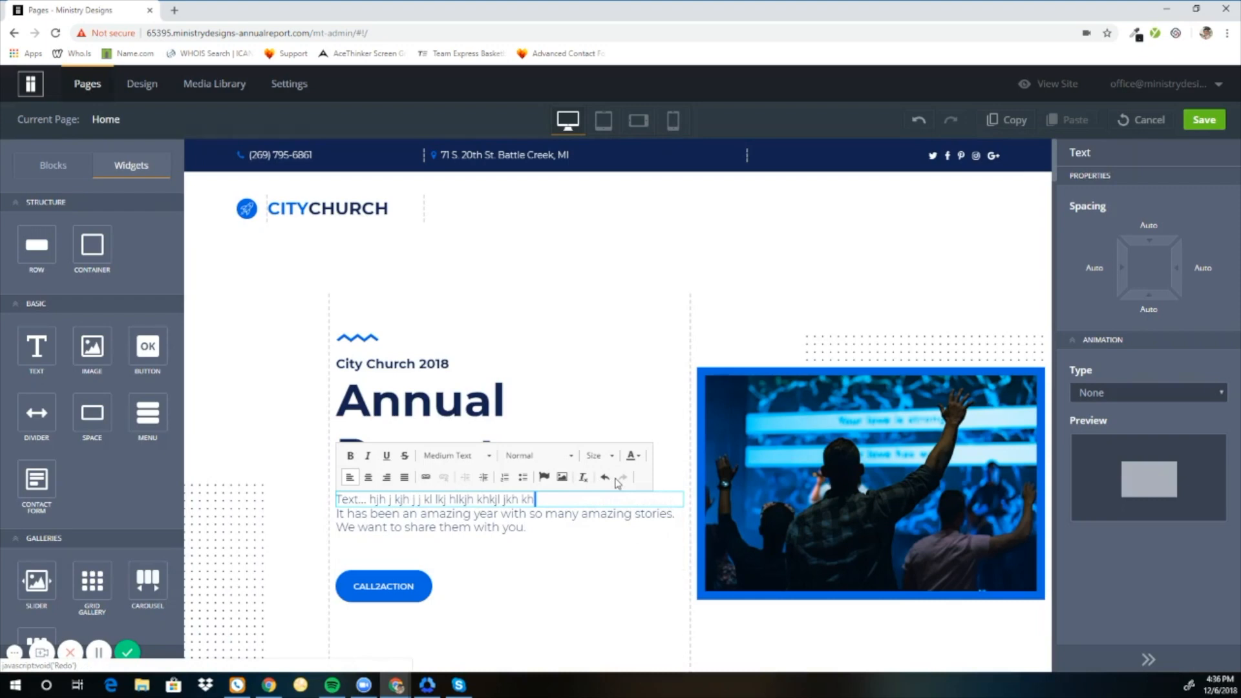
View the text color palette for the sample line and finish editing the text.
left_click(634, 457)
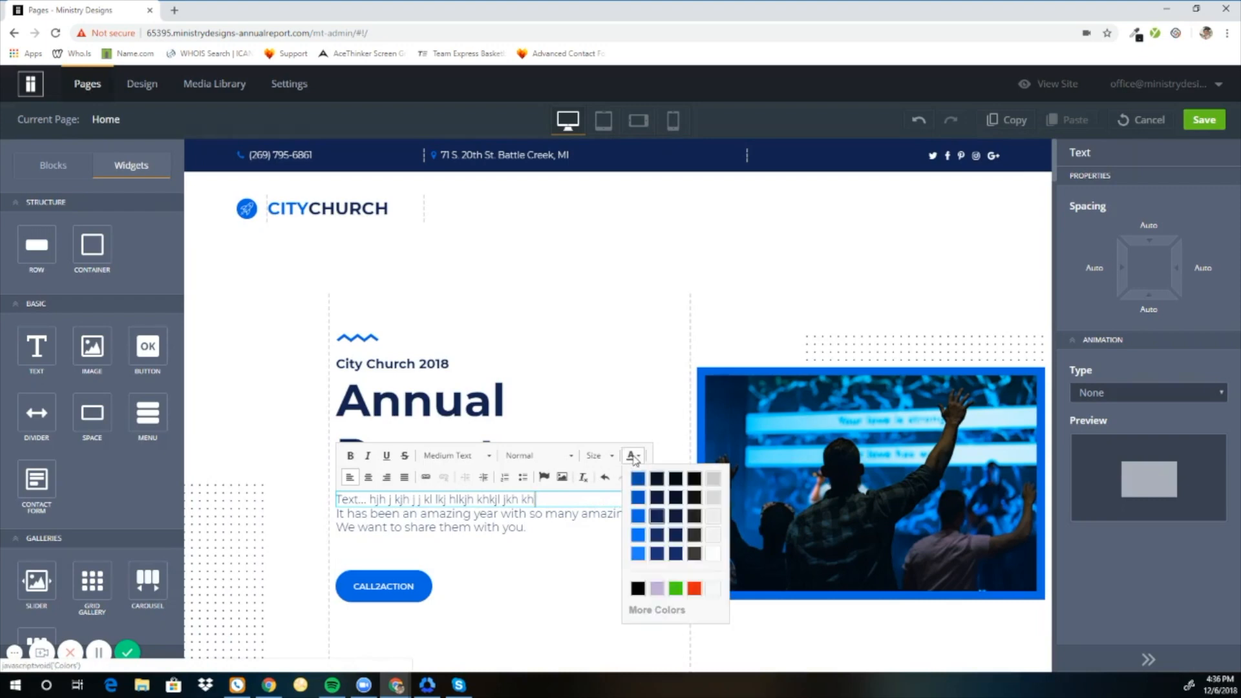
left_click(564, 498)
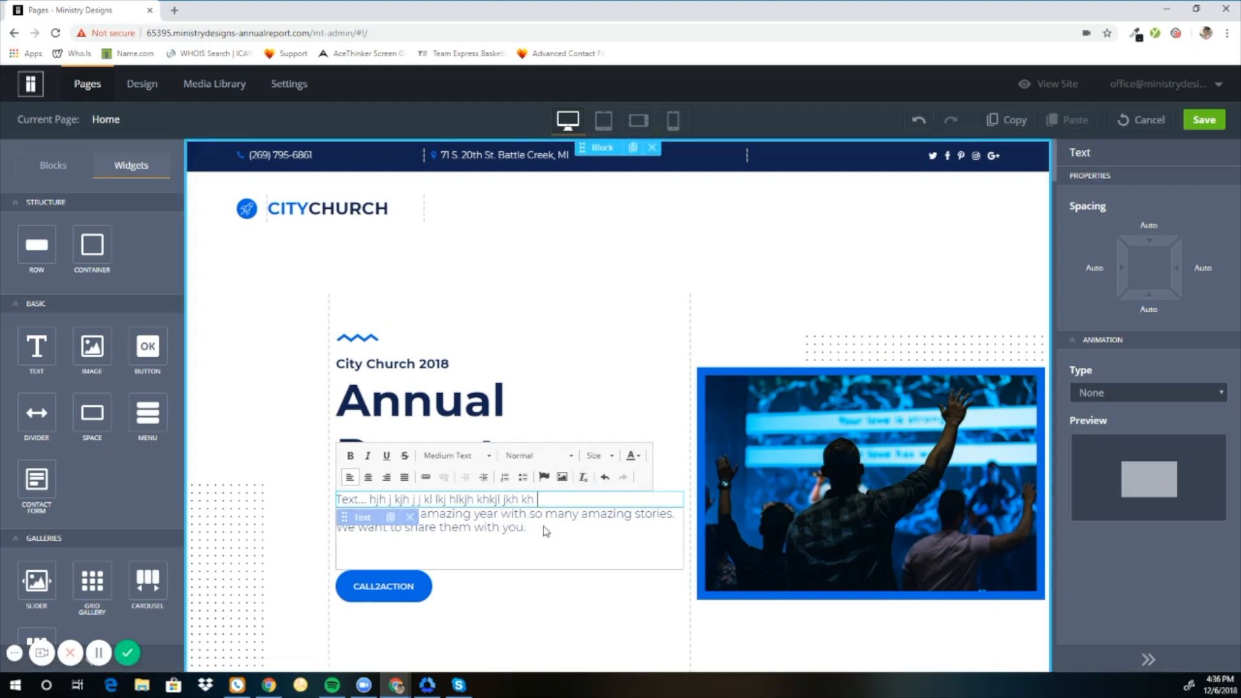
left_click(582, 547)
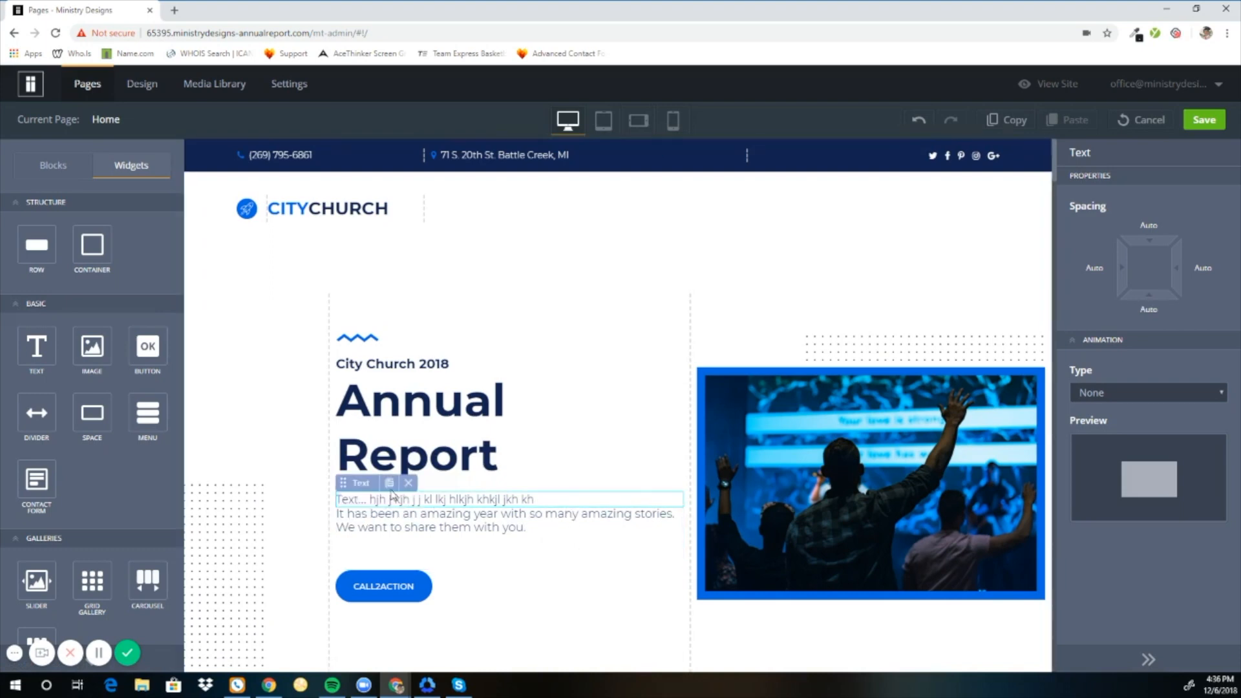
Move the sample text widget above the Annual Report row, center its text and set the font size to 72.
left_click_drag(358, 478, 451, 253)
triple_click(453, 266)
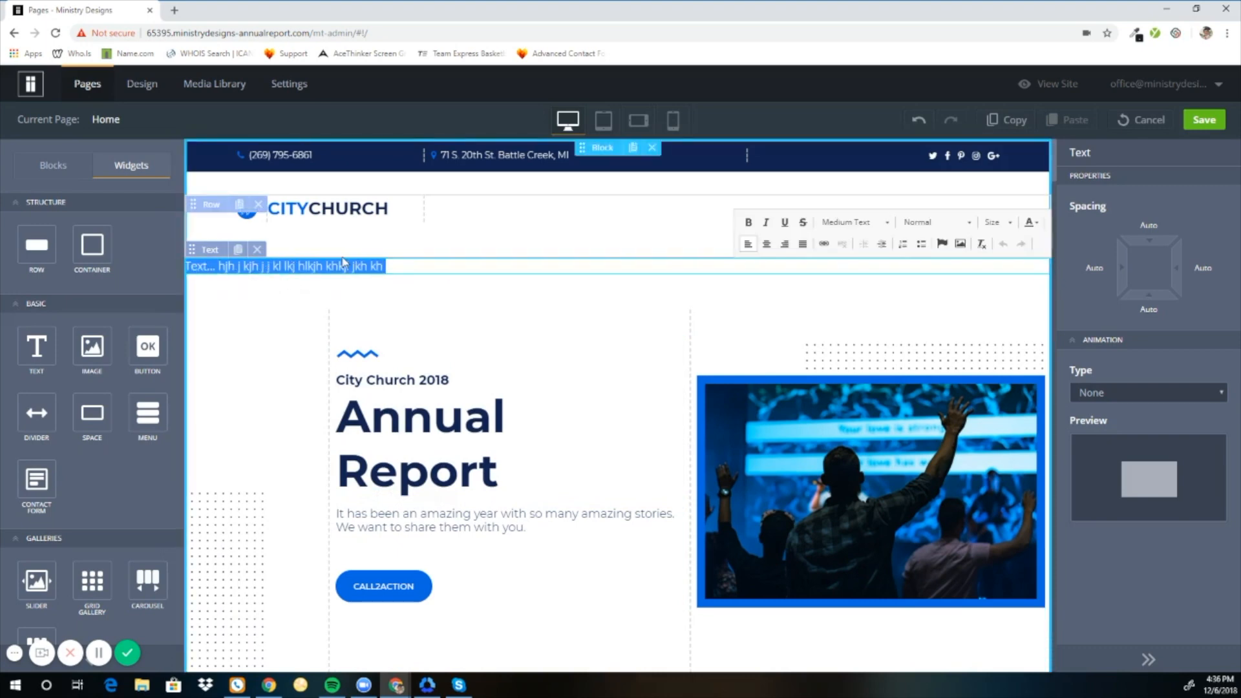
left_click(767, 245)
left_click(997, 222)
scroll(950, 310, "down", 5)
left_click(946, 318)
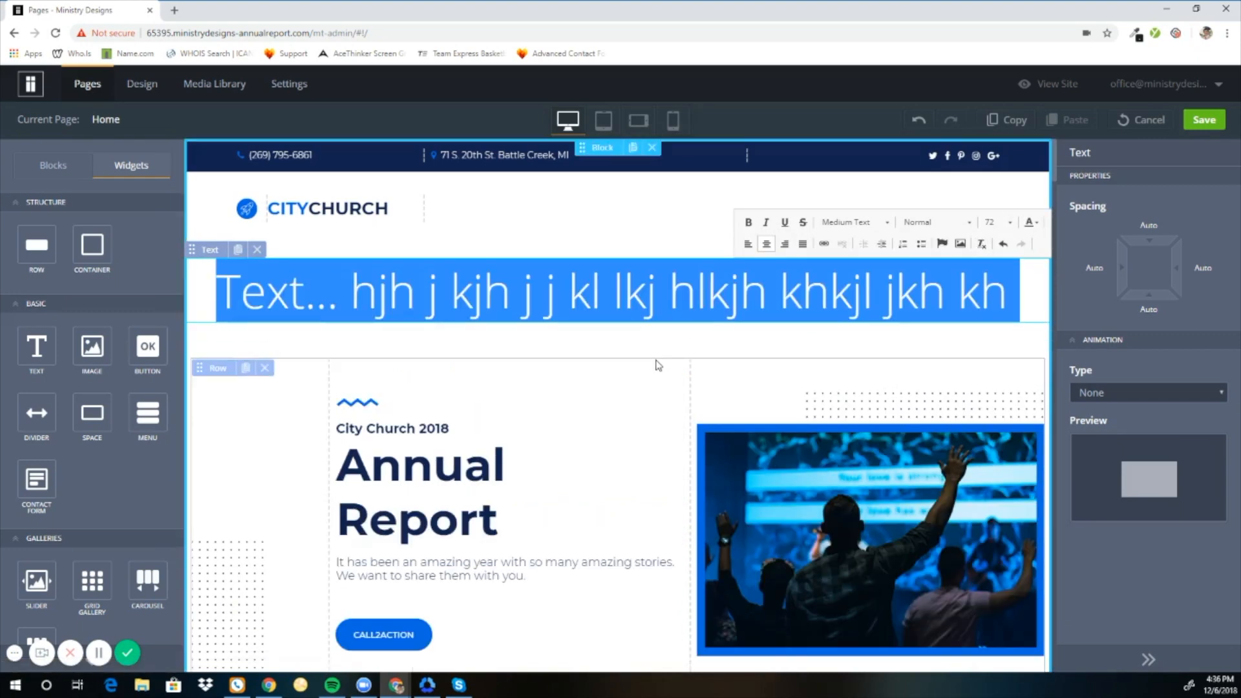
left_click(652, 360)
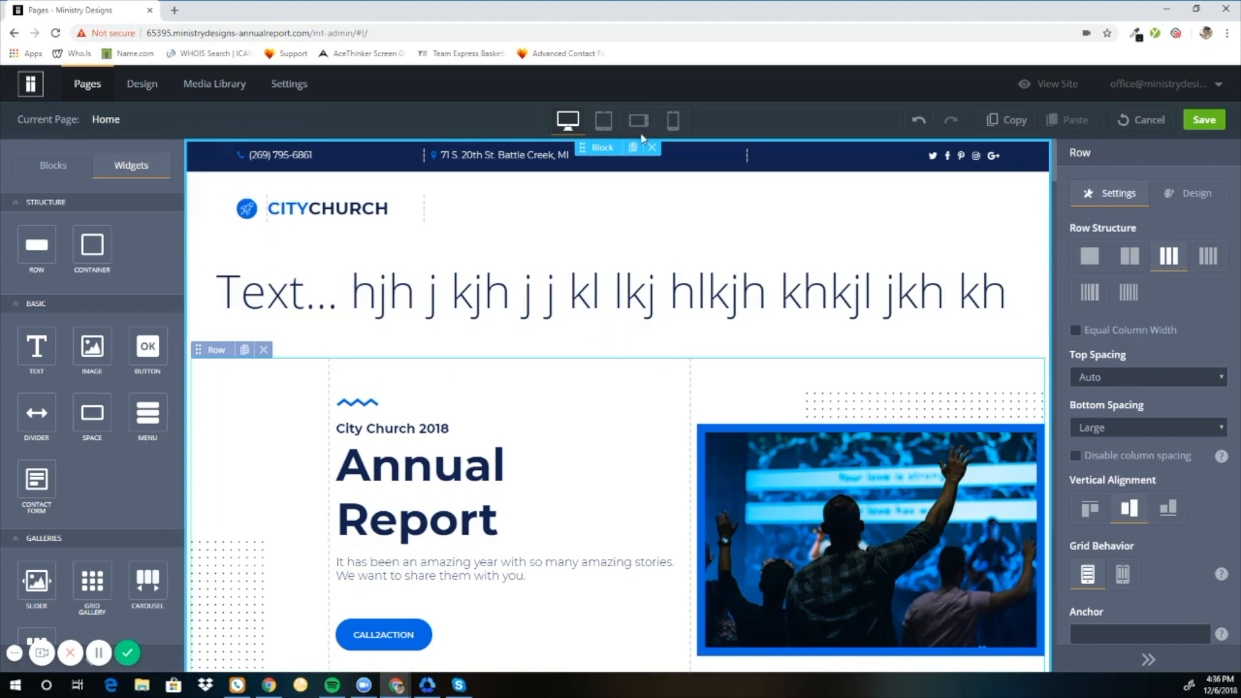
Check how the oversized sample text wraps in the phone layout and return to the desktop layout.
left_click(672, 120)
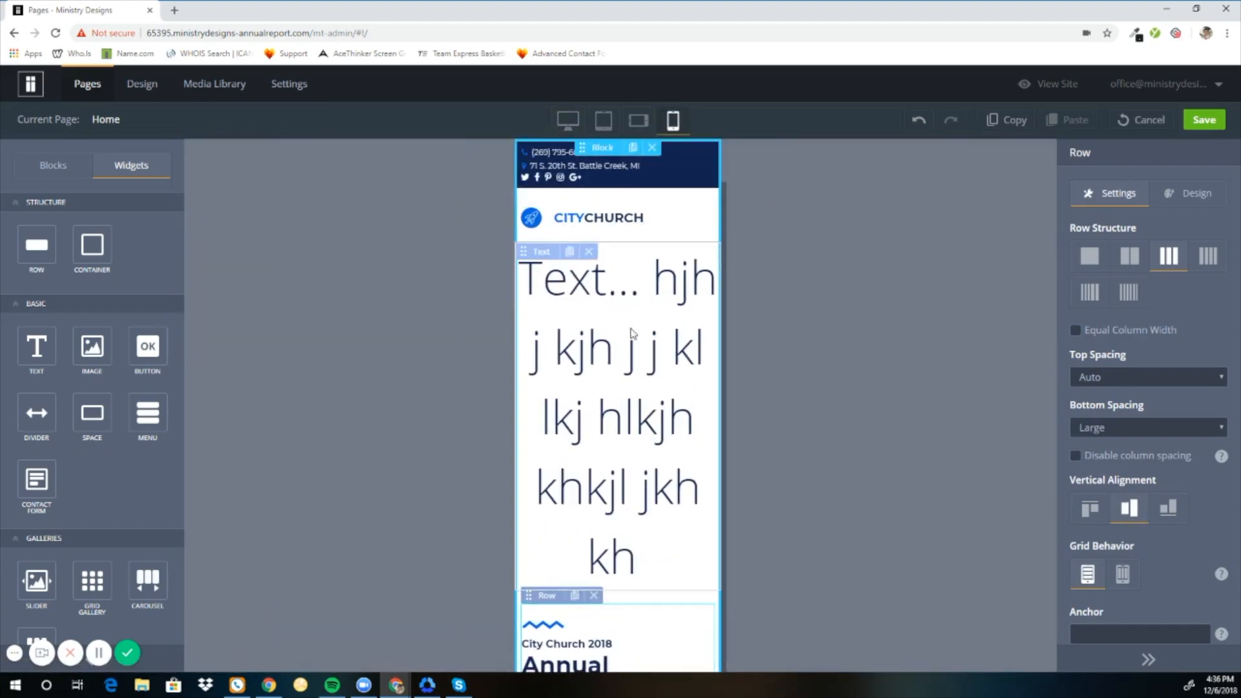
left_click(595, 450)
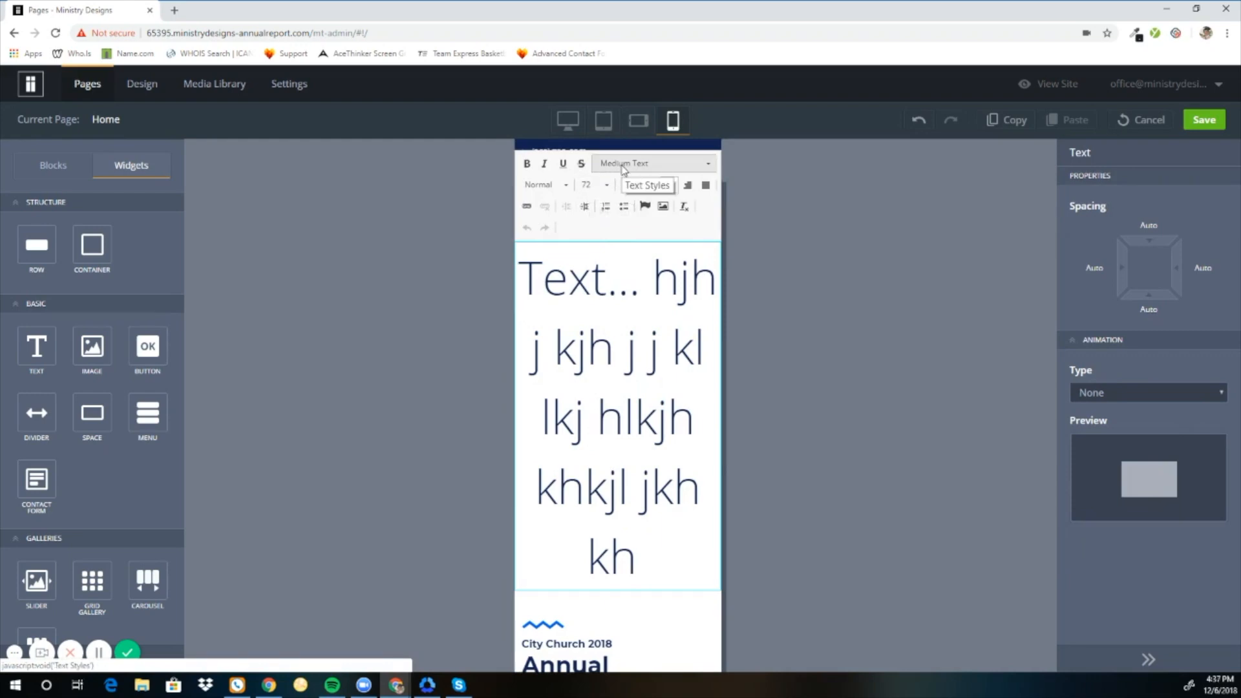
left_click(567, 120)
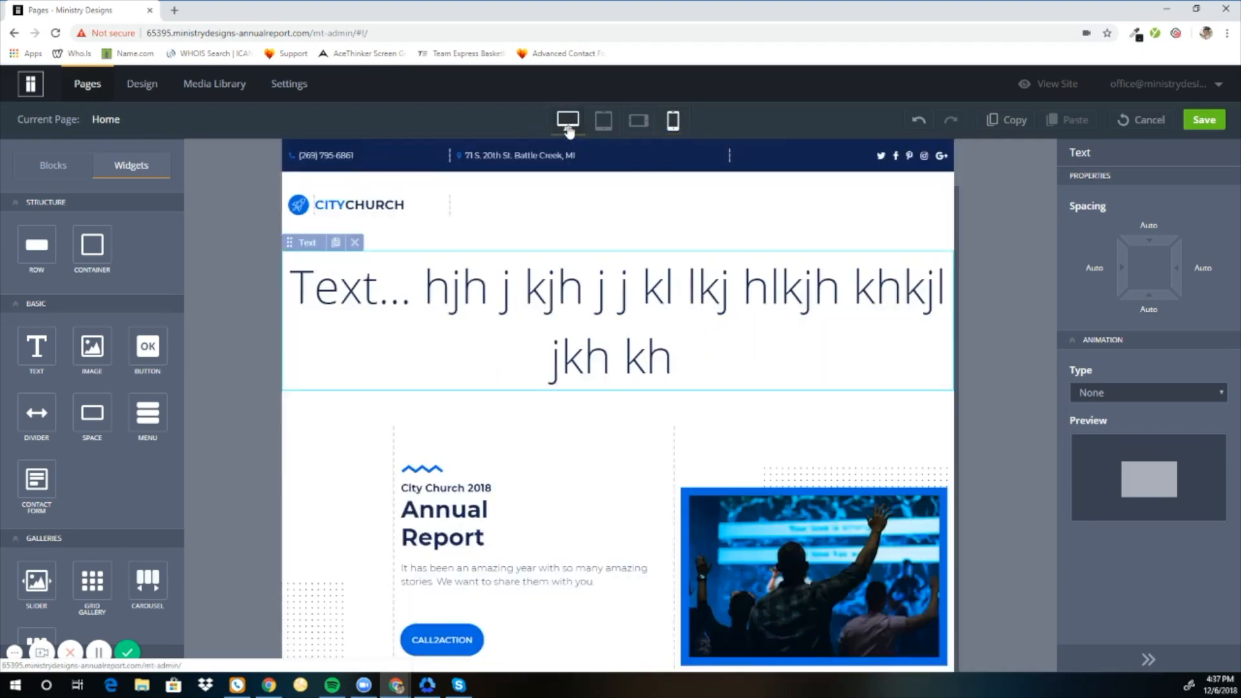
Clear all formatting from the whole sample text line above the Annual Report row.
left_click(564, 298)
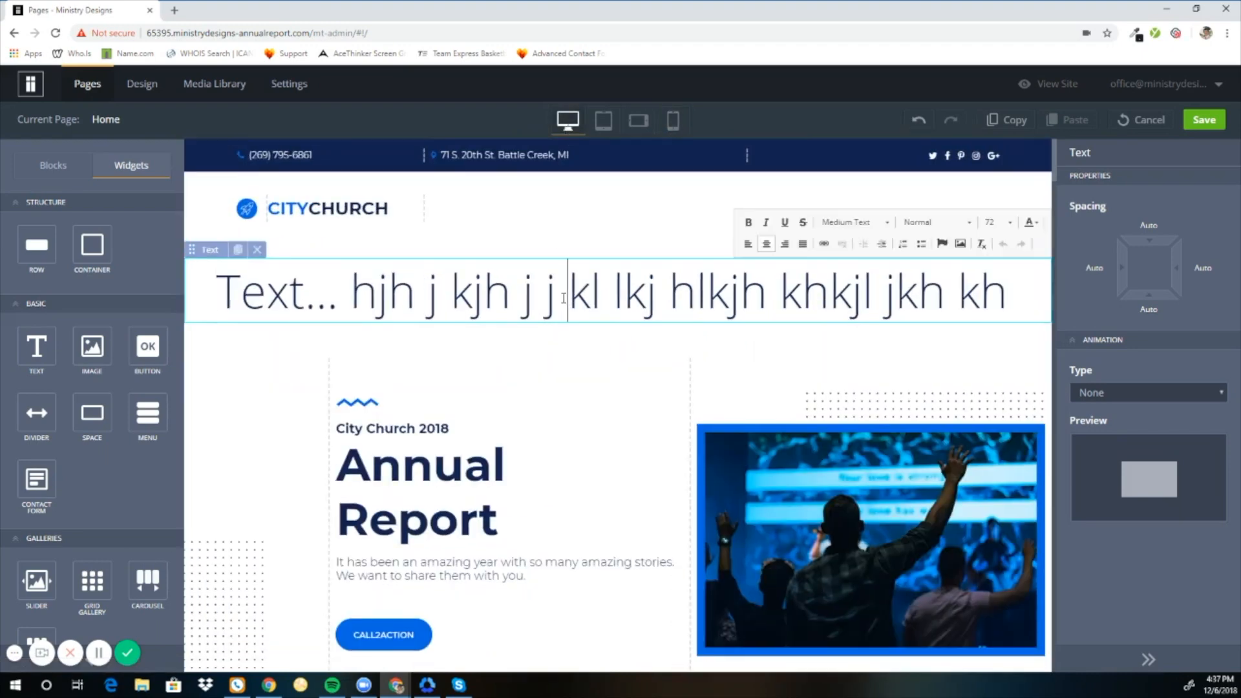
double_click(563, 298)
triple_click(563, 298)
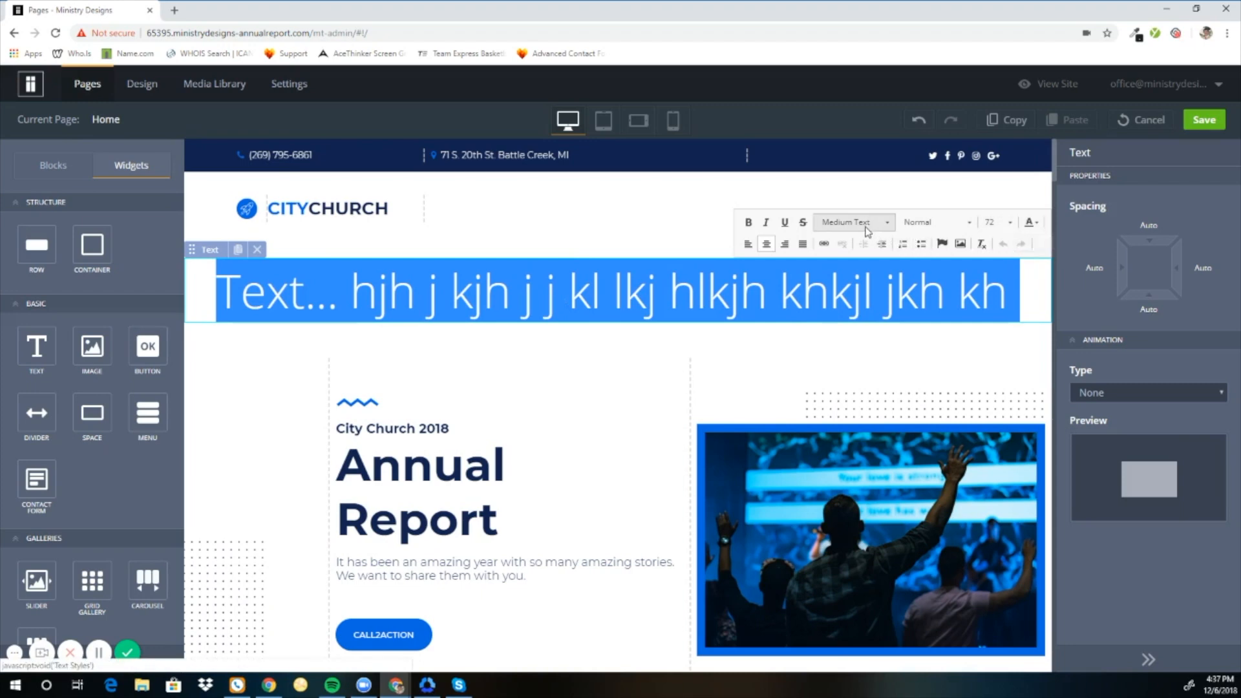
left_click(983, 246)
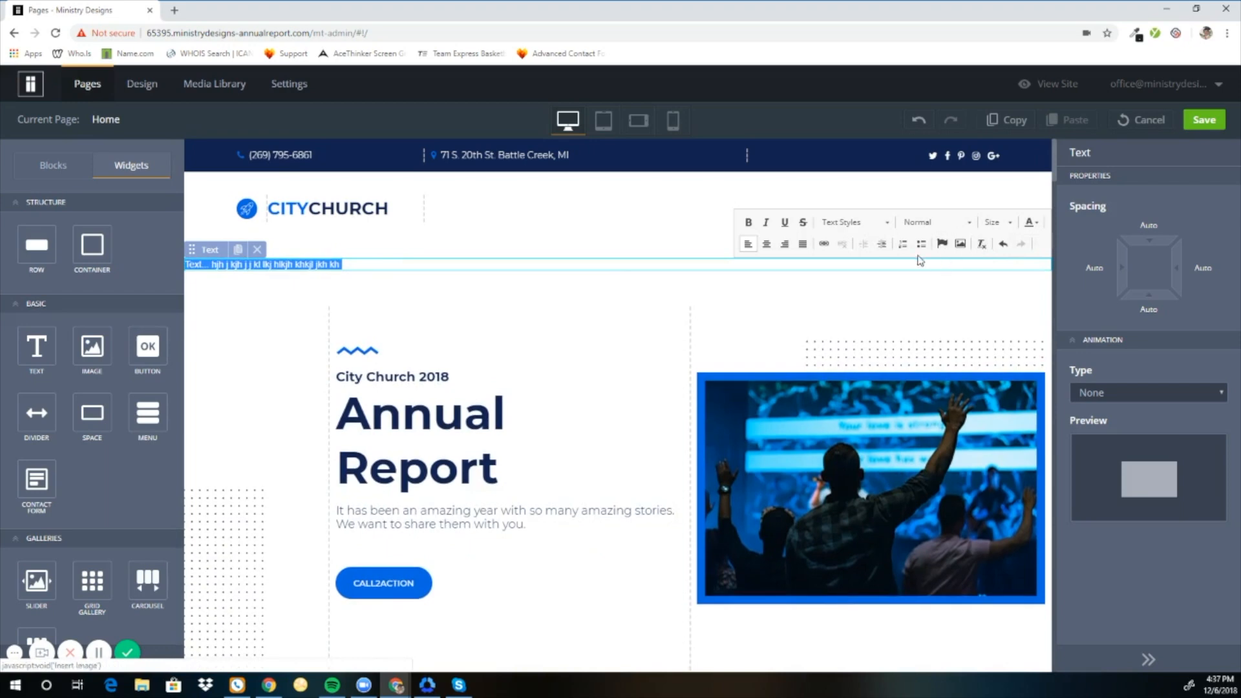
Apply the Heading L text style to the sample text line.
left_click(849, 223)
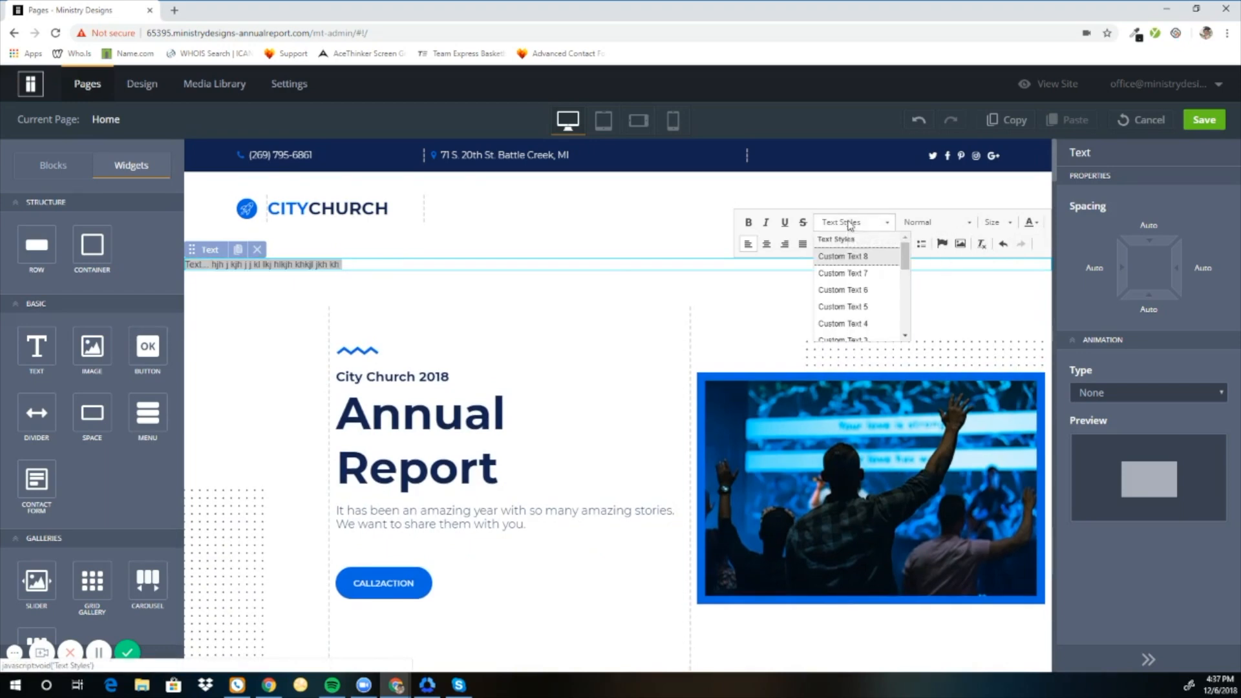
scroll(854, 312, "down", 2)
scroll(855, 312, "down", 3)
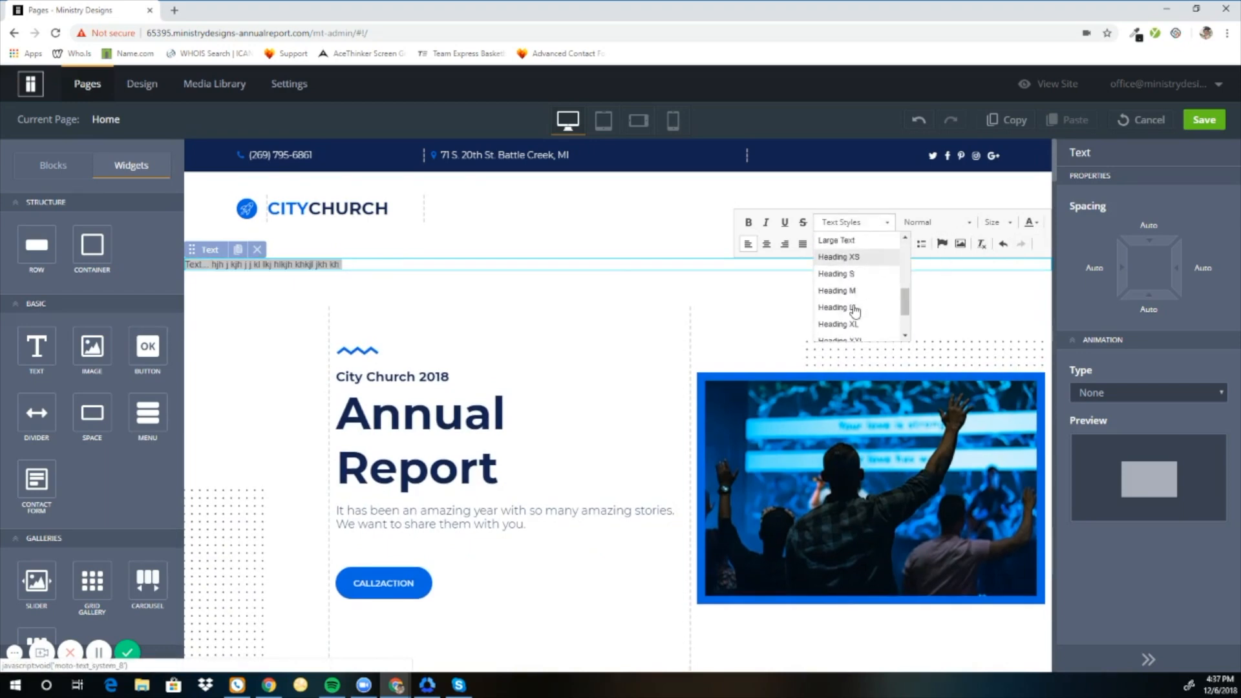
left_click(855, 311)
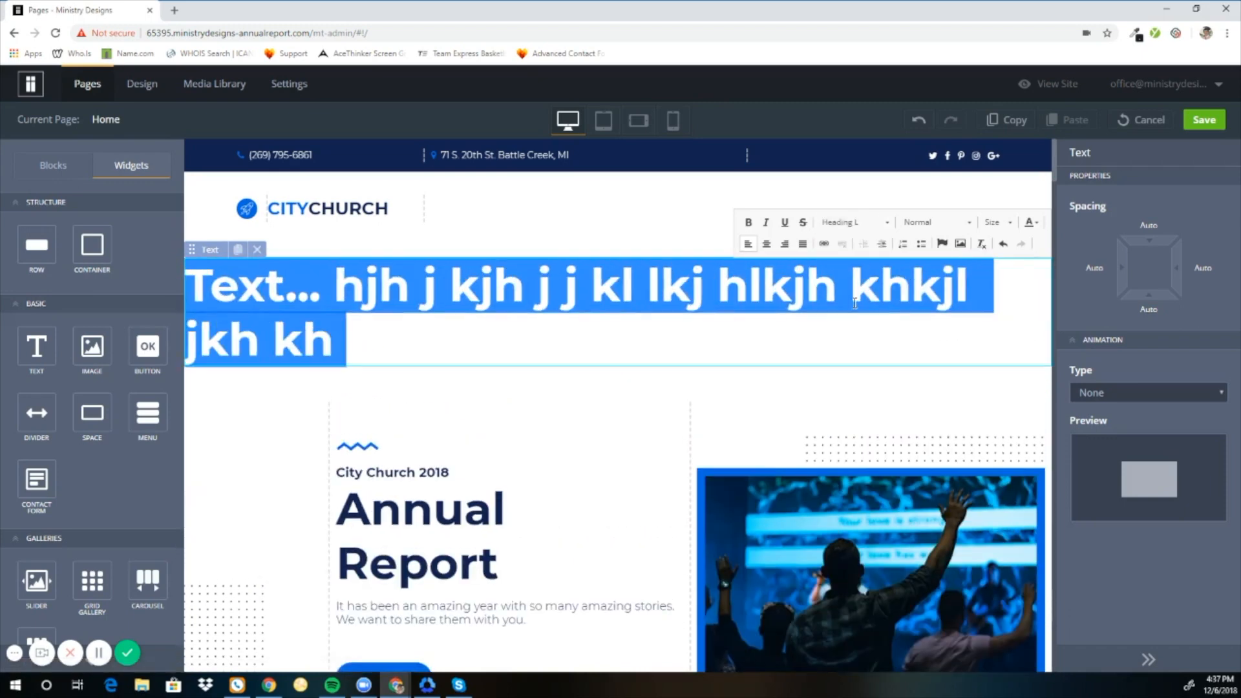
Change the sample text line to the Heading M style and center it.
left_click(841, 226)
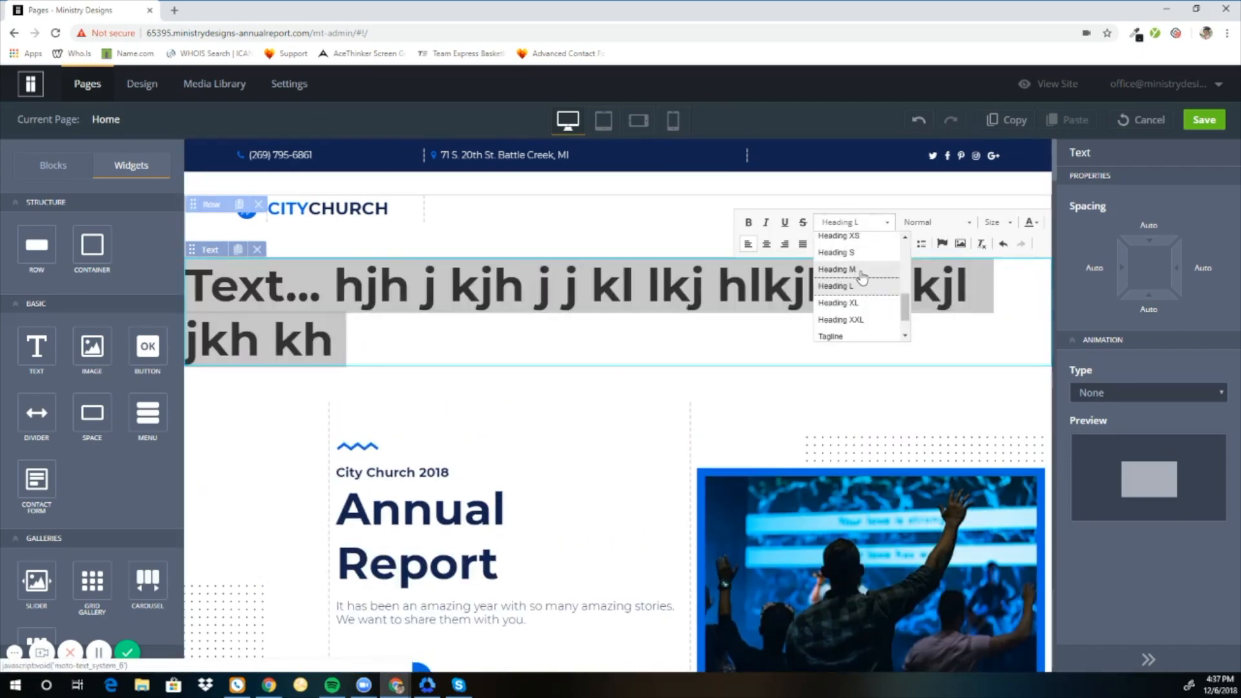
left_click(861, 271)
left_click(767, 244)
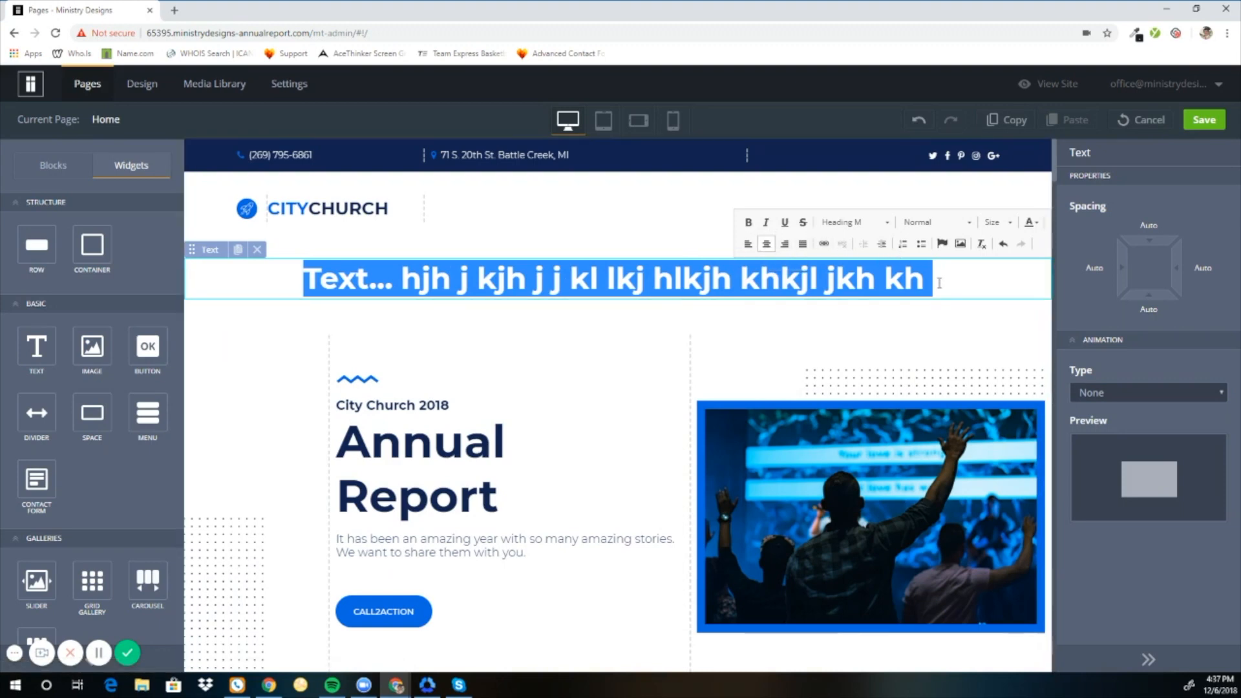
left_click(939, 283)
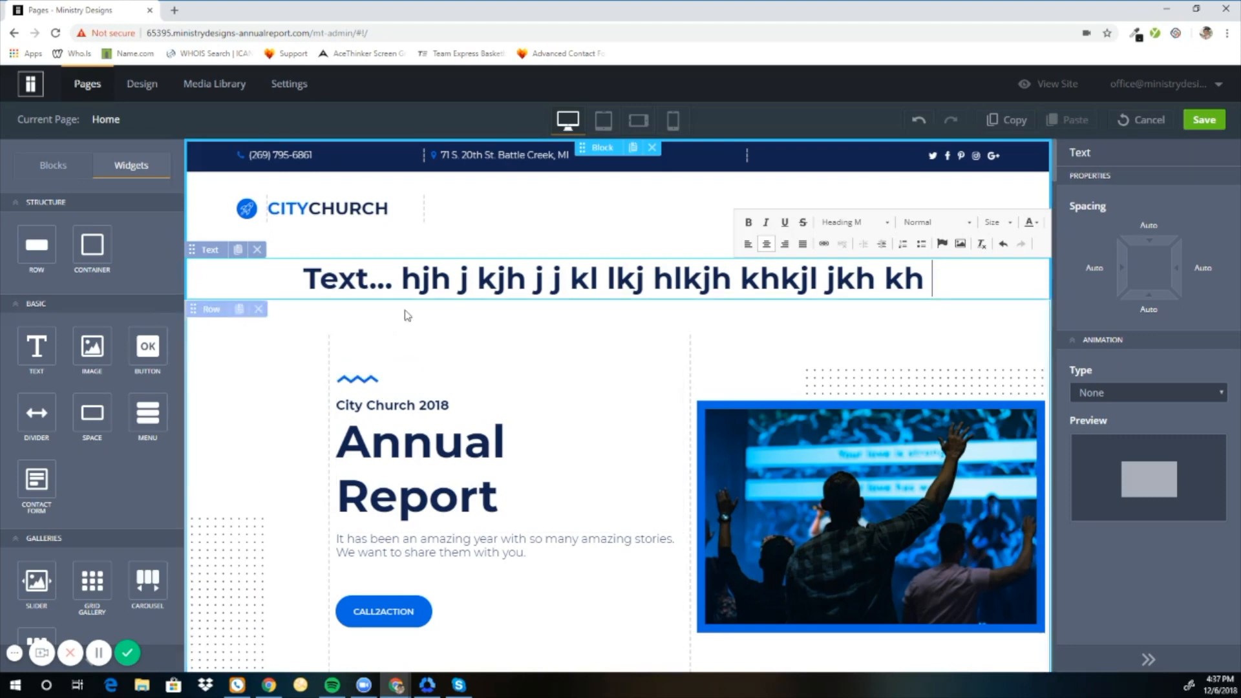
Preview the restyled heading in the phone, landscape phone and tablet layouts, and return to the desktop layout.
left_click(673, 120)
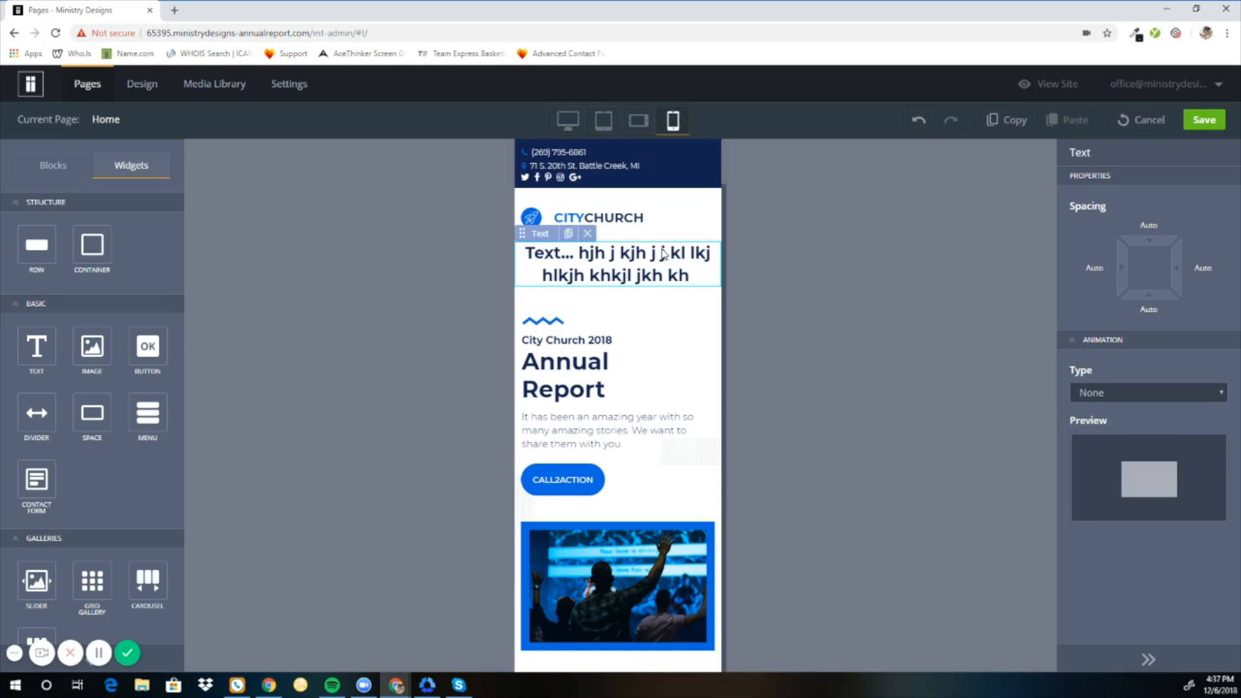
left_click(639, 122)
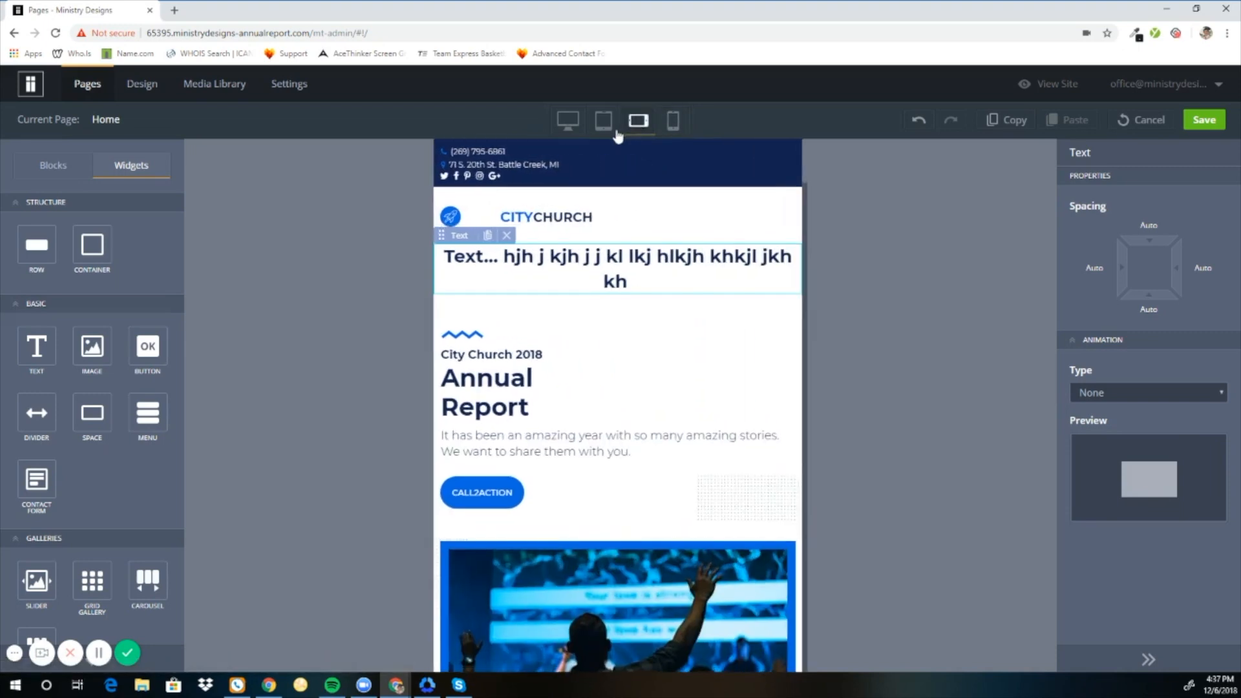
left_click(603, 123)
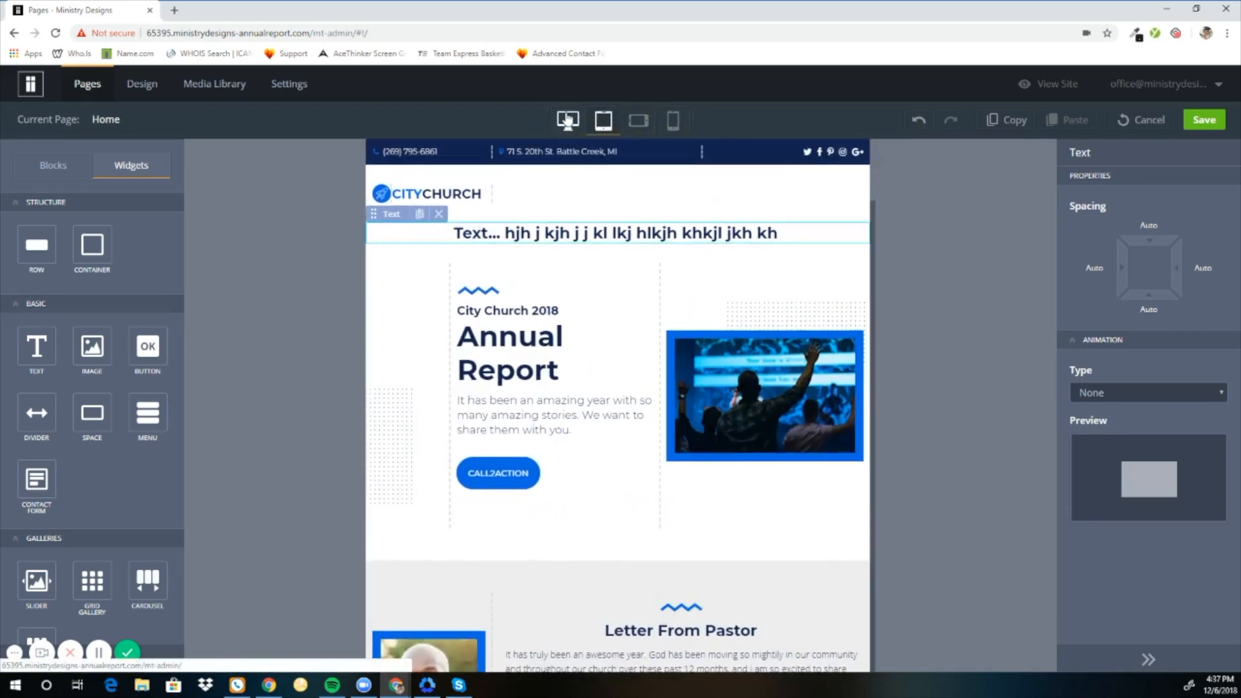
left_click(567, 121)
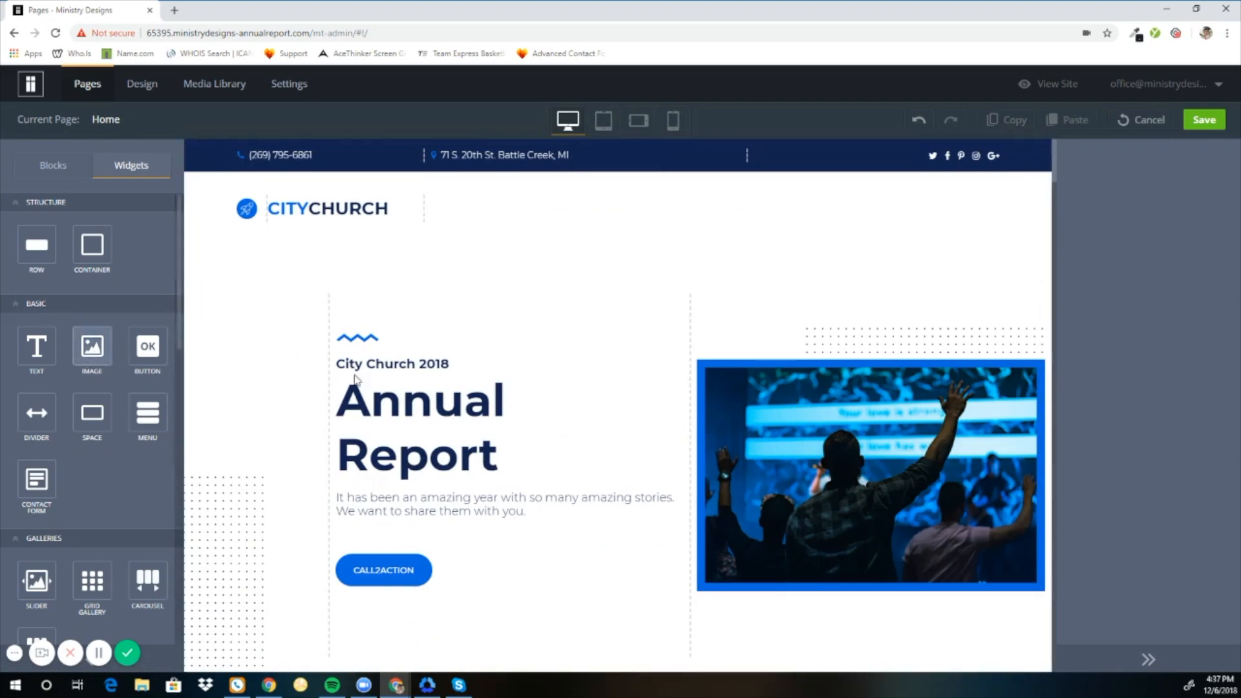
View the replacement pictures in the media library for the blue-framed worship image and leave without changing it.
left_click(835, 463)
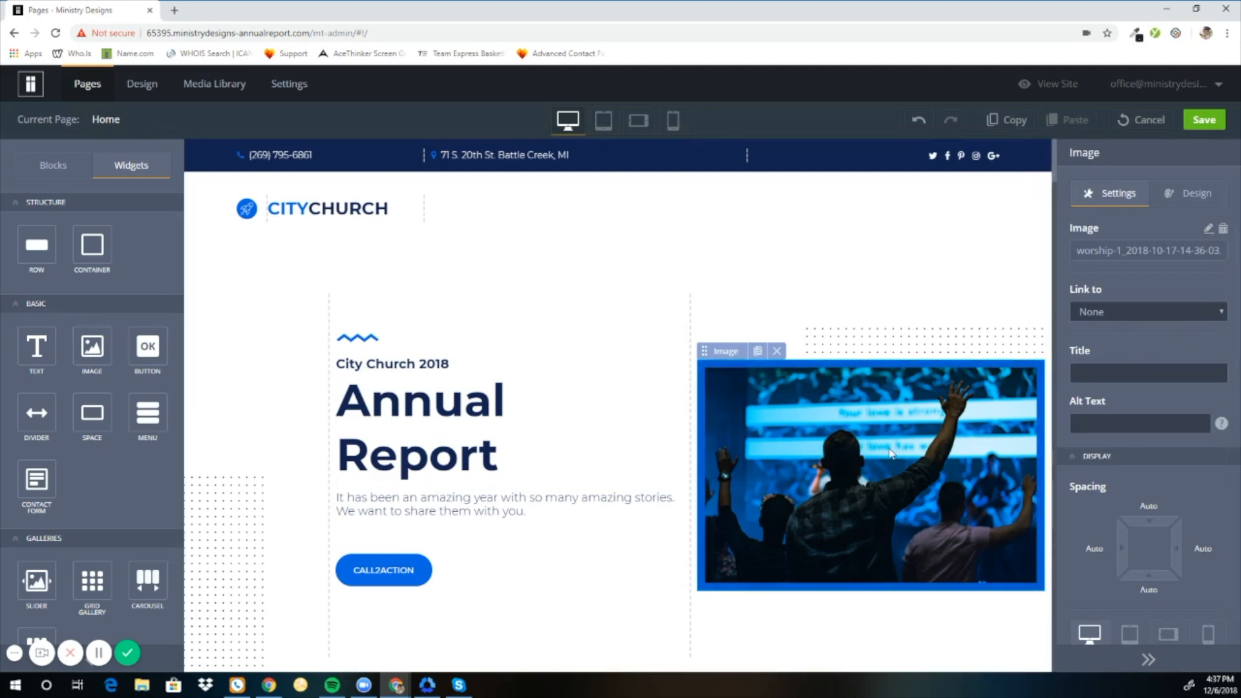
left_click_drag(883, 454, 1191, 238)
left_click(1207, 231)
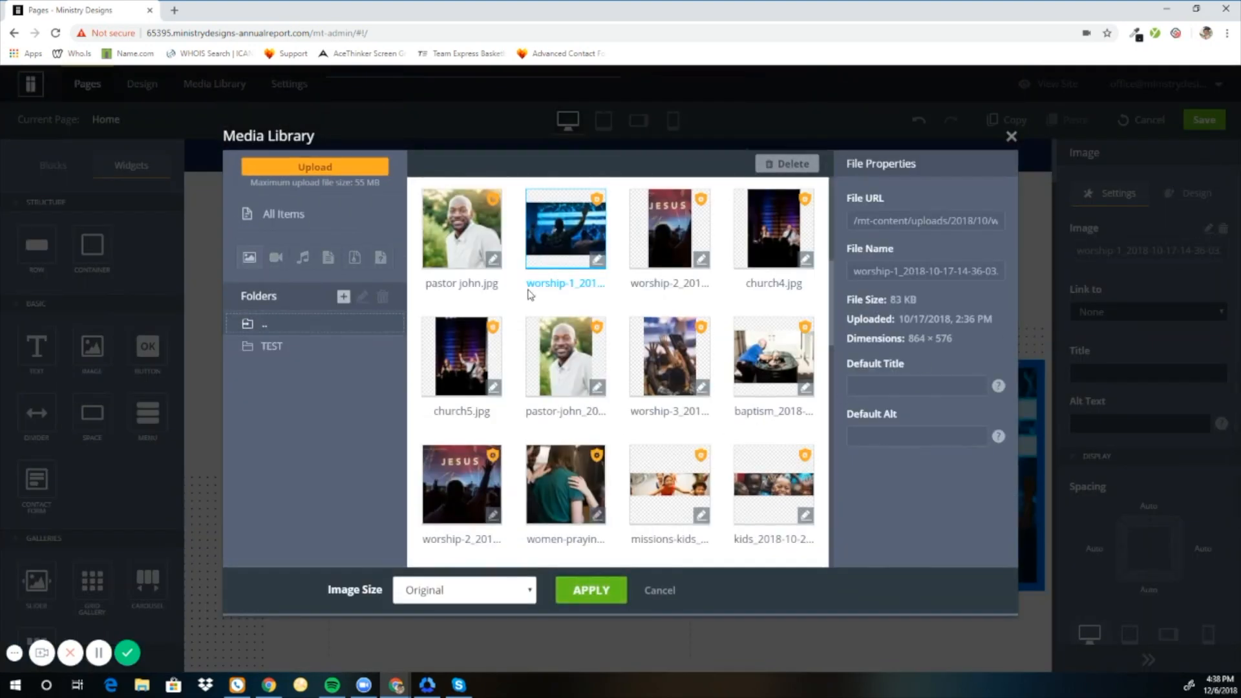
left_click(660, 591)
Add an image widget below the CALL2ACTION button using the square worship-2 photo at original size.
scroll(687, 414, "down", 2)
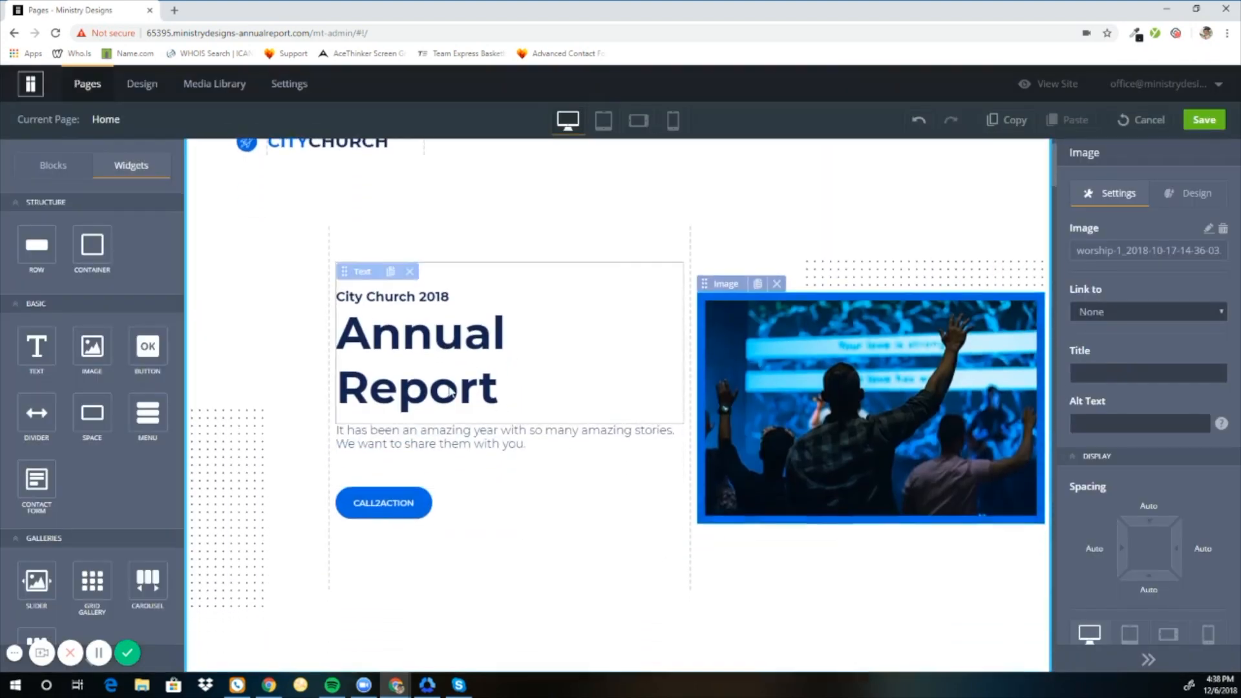
left_click_drag(86, 347, 438, 492)
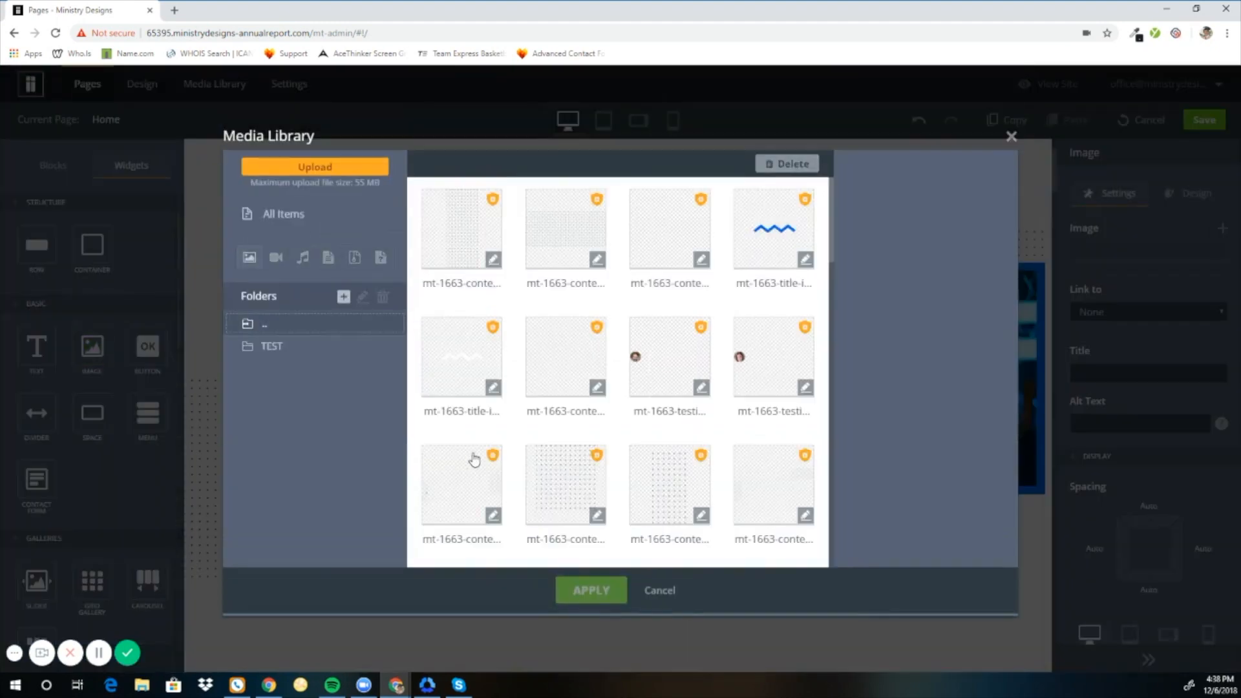
scroll(668, 442, "down", 4)
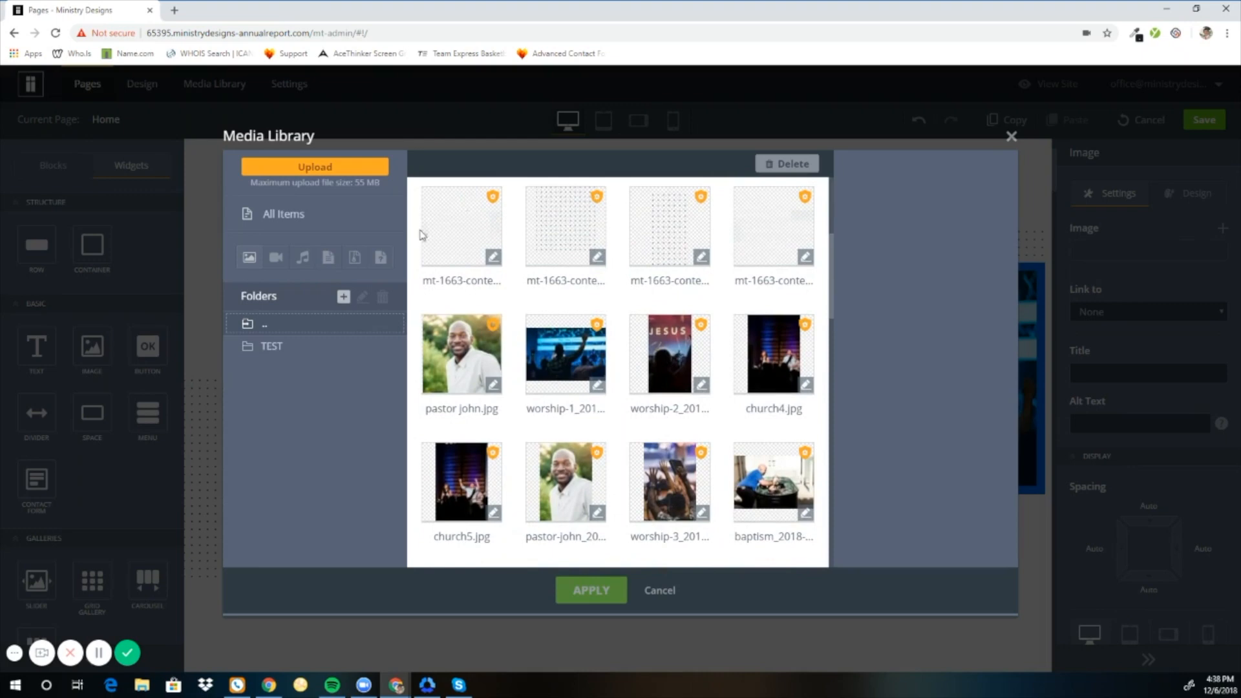
left_click(288, 215)
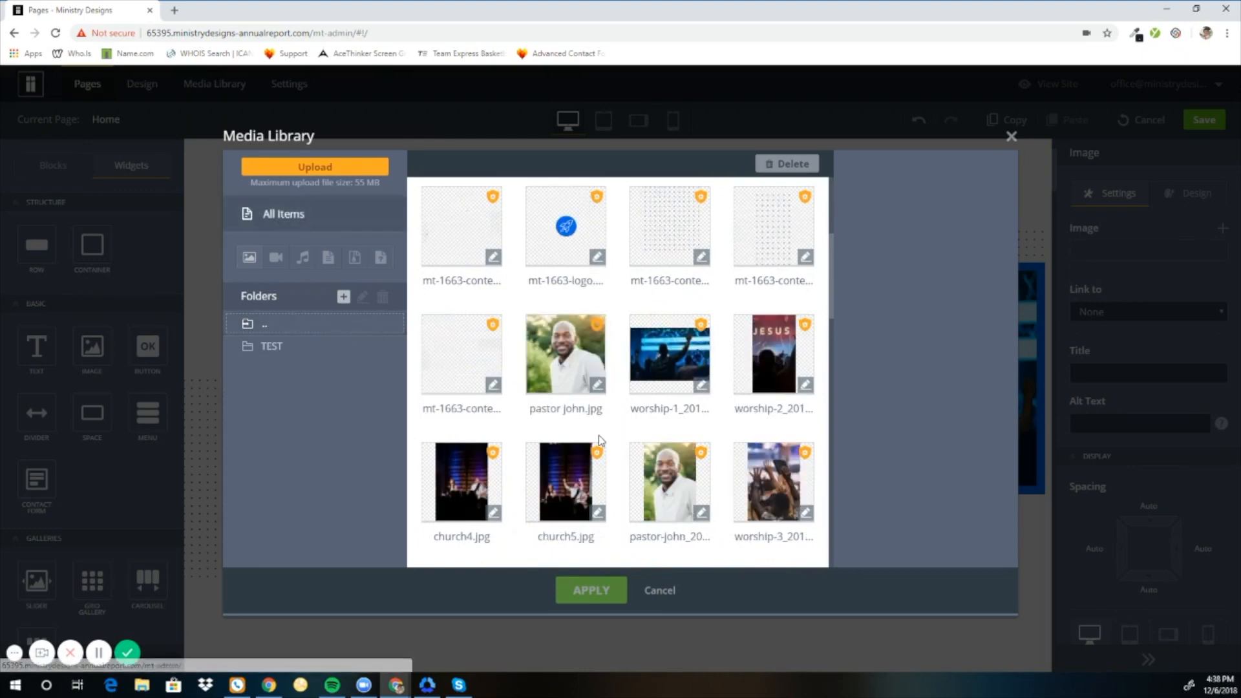
scroll(600, 439, "down", 2)
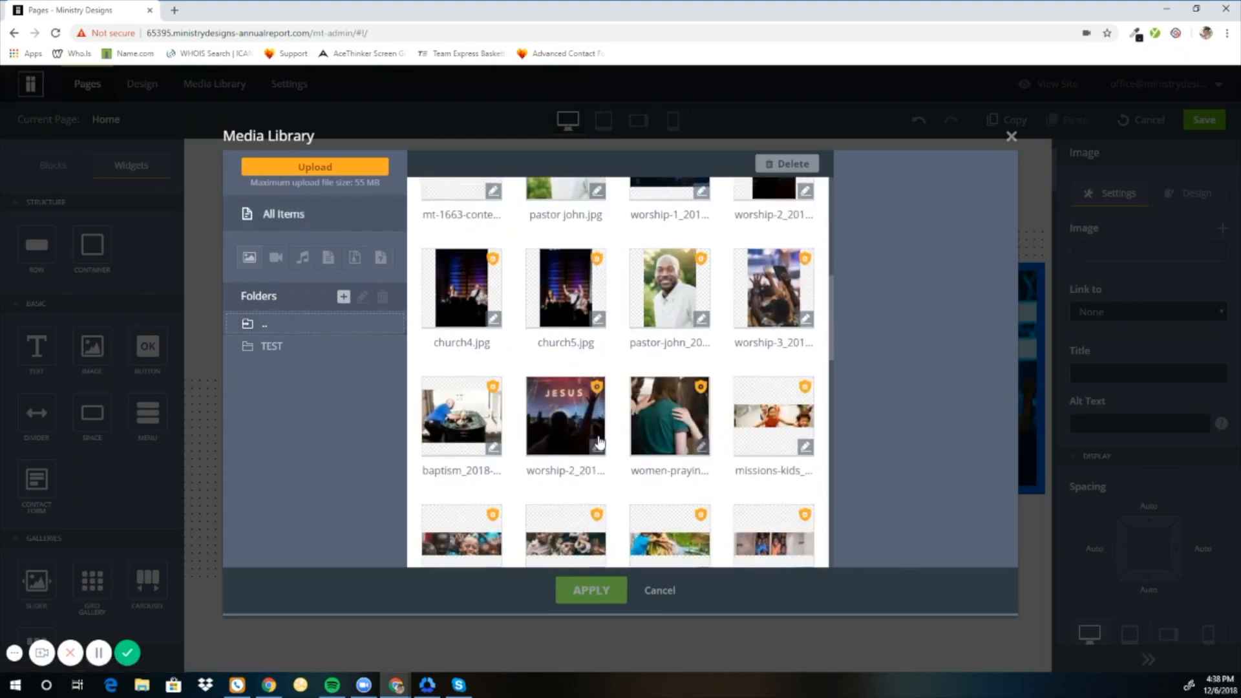
left_click(575, 405)
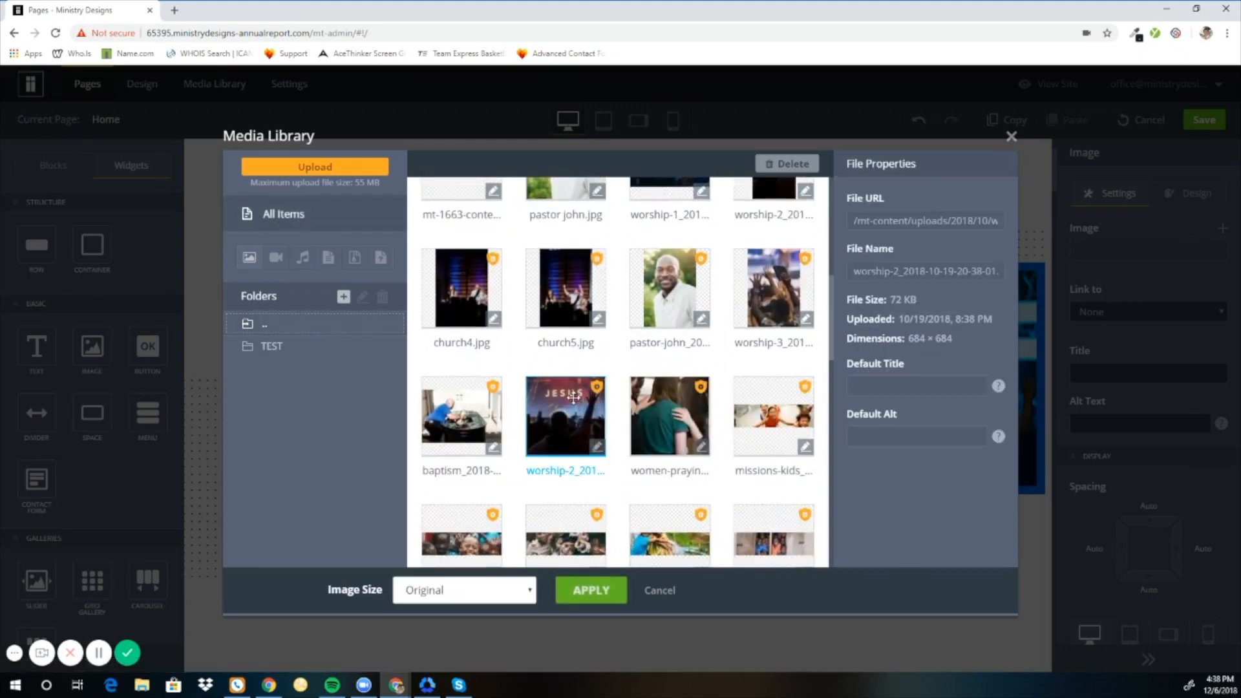
left_click(590, 590)
Set the new worship image's top spacing to Medium, leaving its link set to None.
scroll(559, 548, "down", 4)
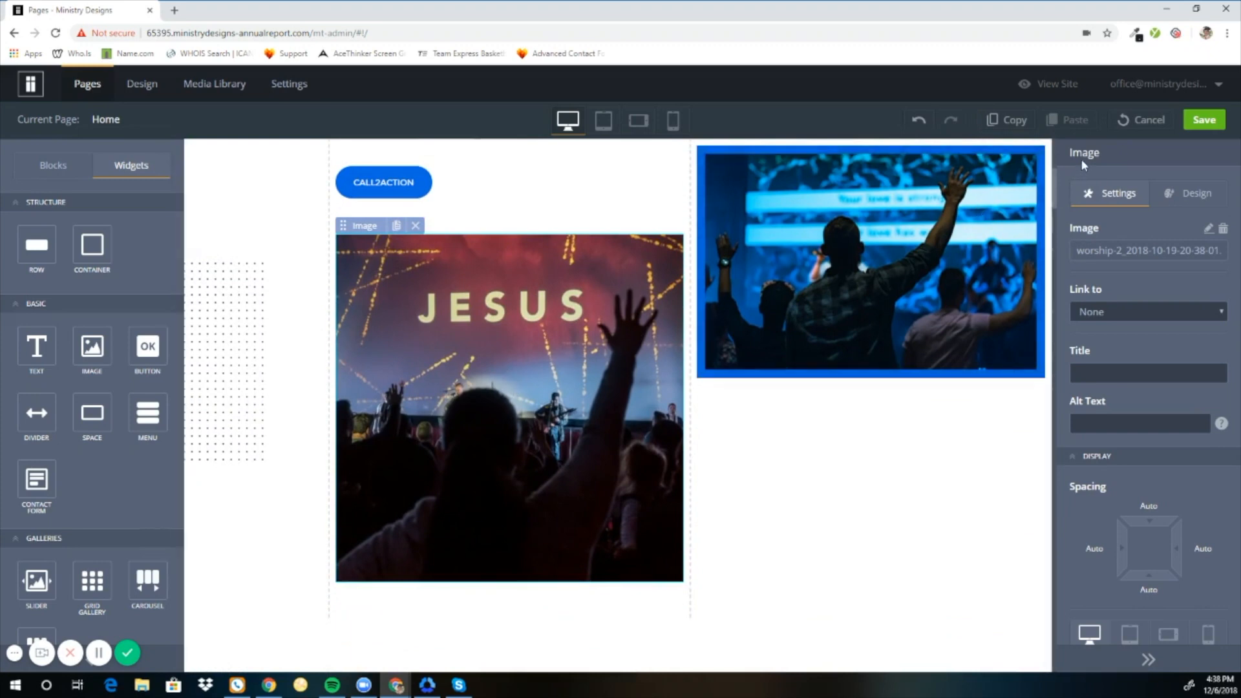
left_click(1098, 308)
left_click(1098, 307)
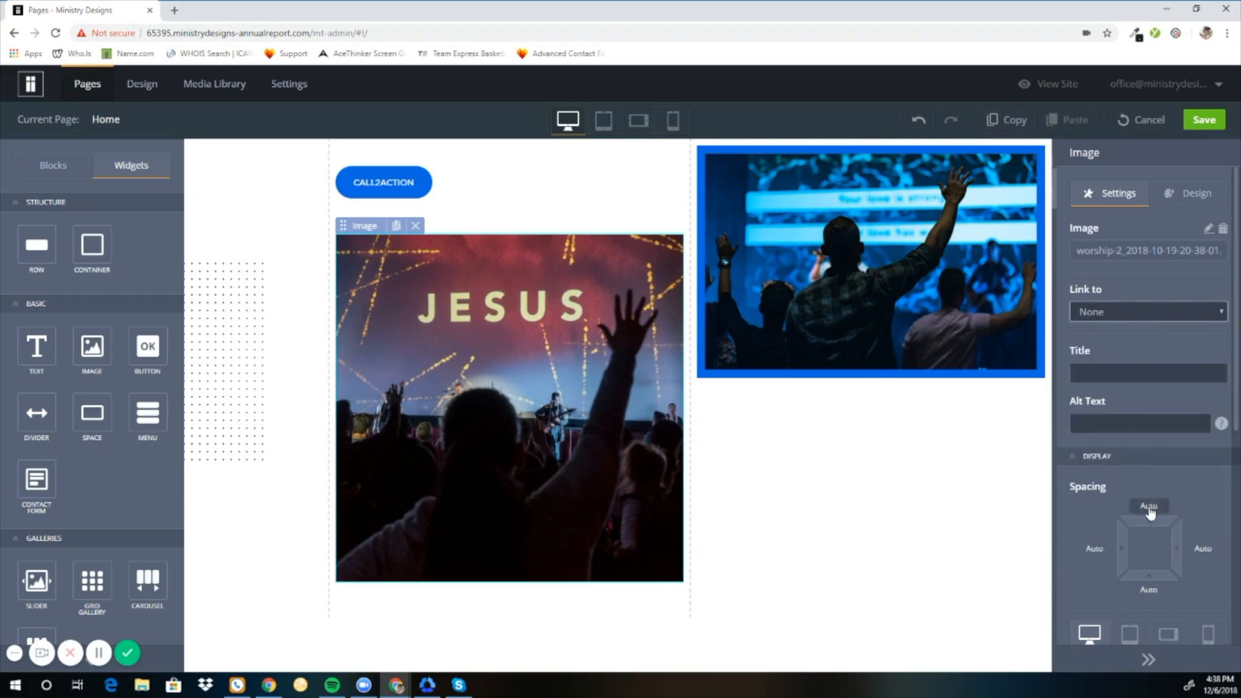
left_click(1148, 589)
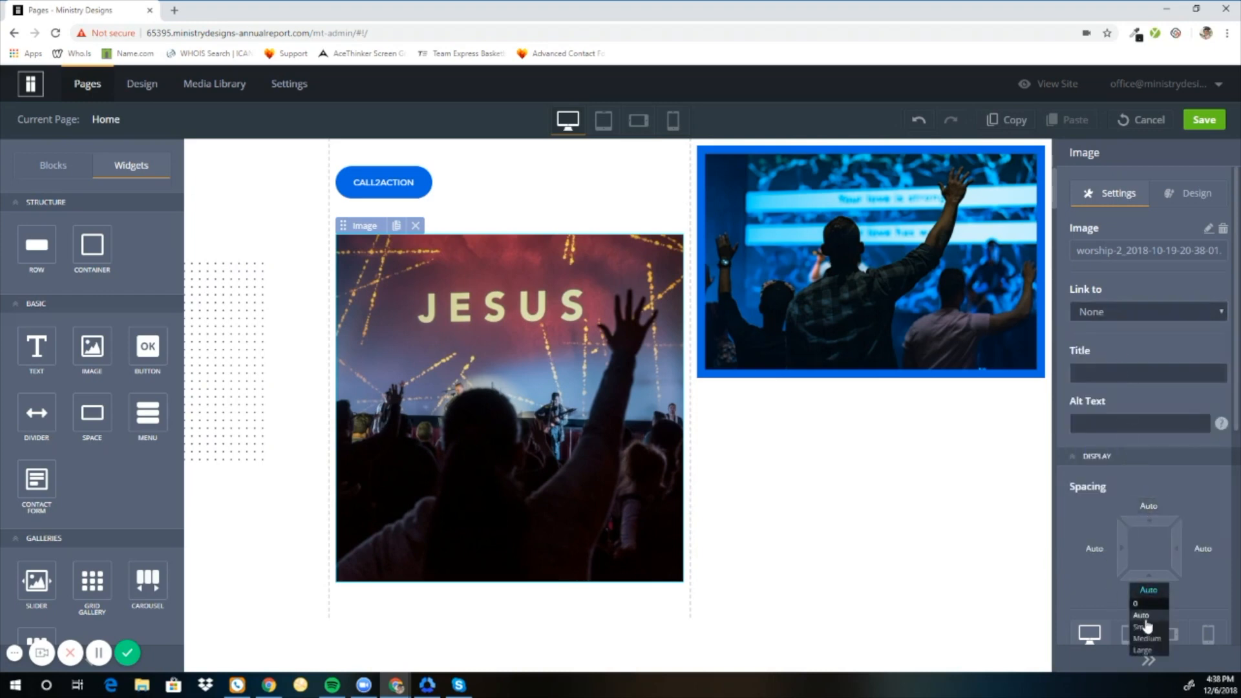
left_click(1147, 505)
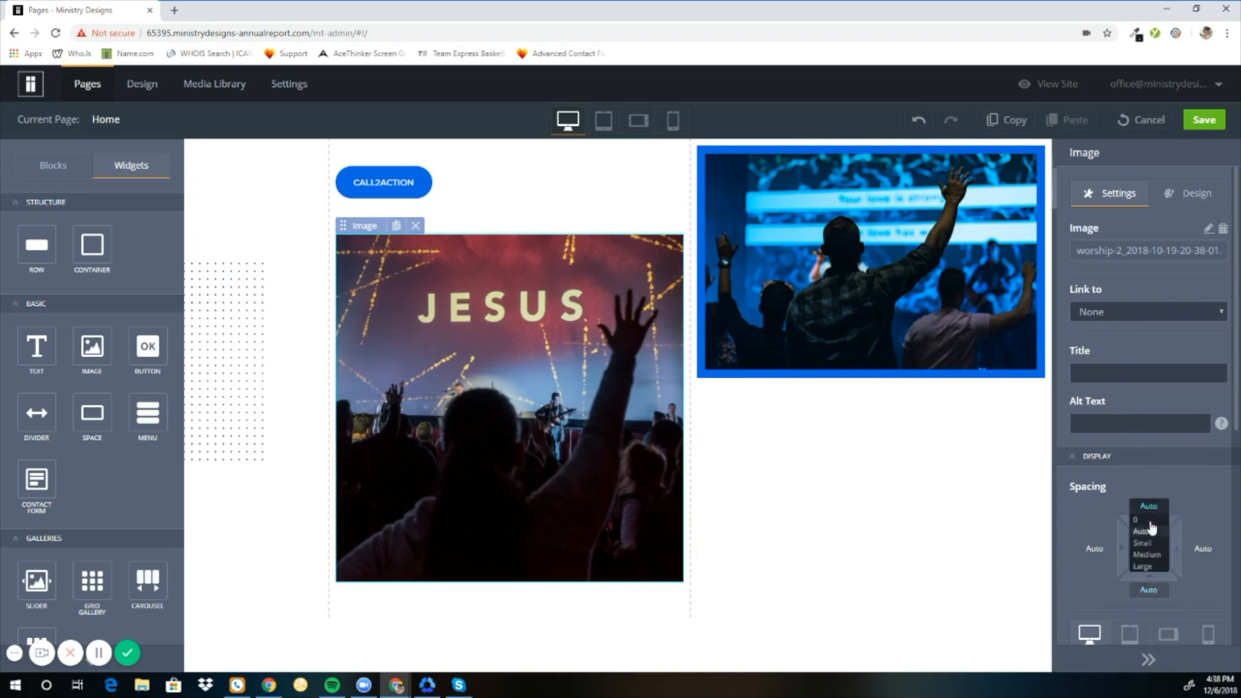
left_click(1151, 556)
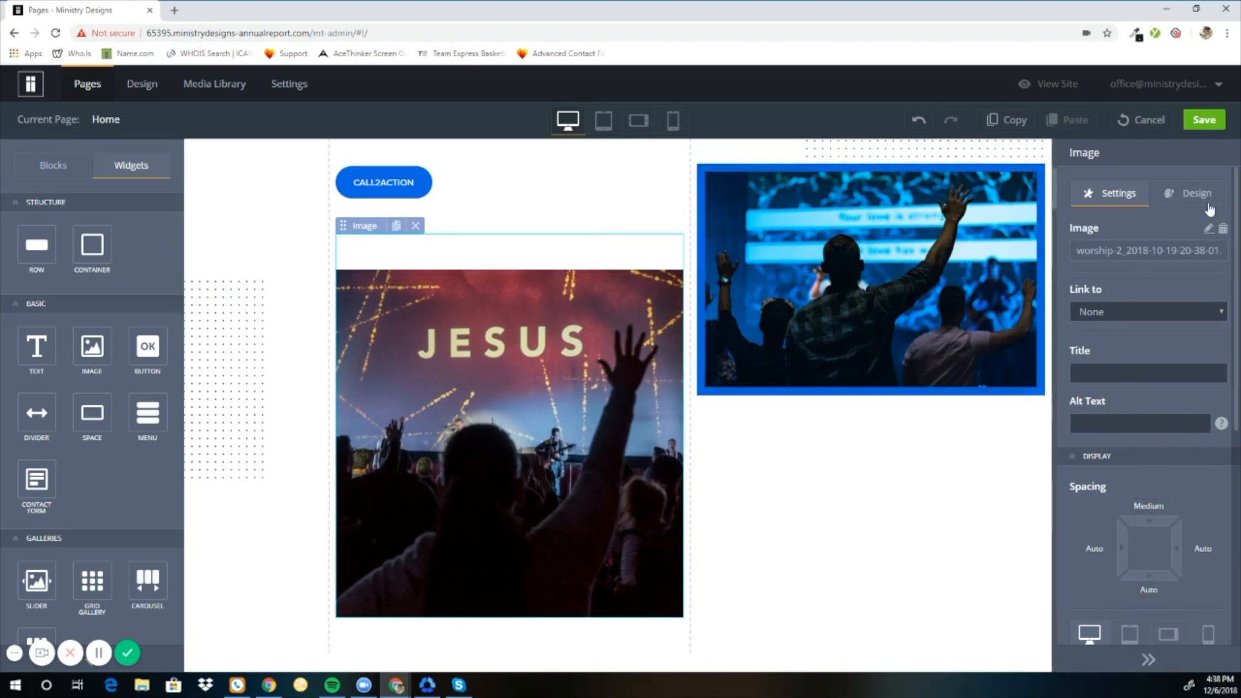
Try design Presets 2, 3, 4 and 5 on the new worship image, and delete the image widget.
left_click(1188, 197)
left_click(1135, 249)
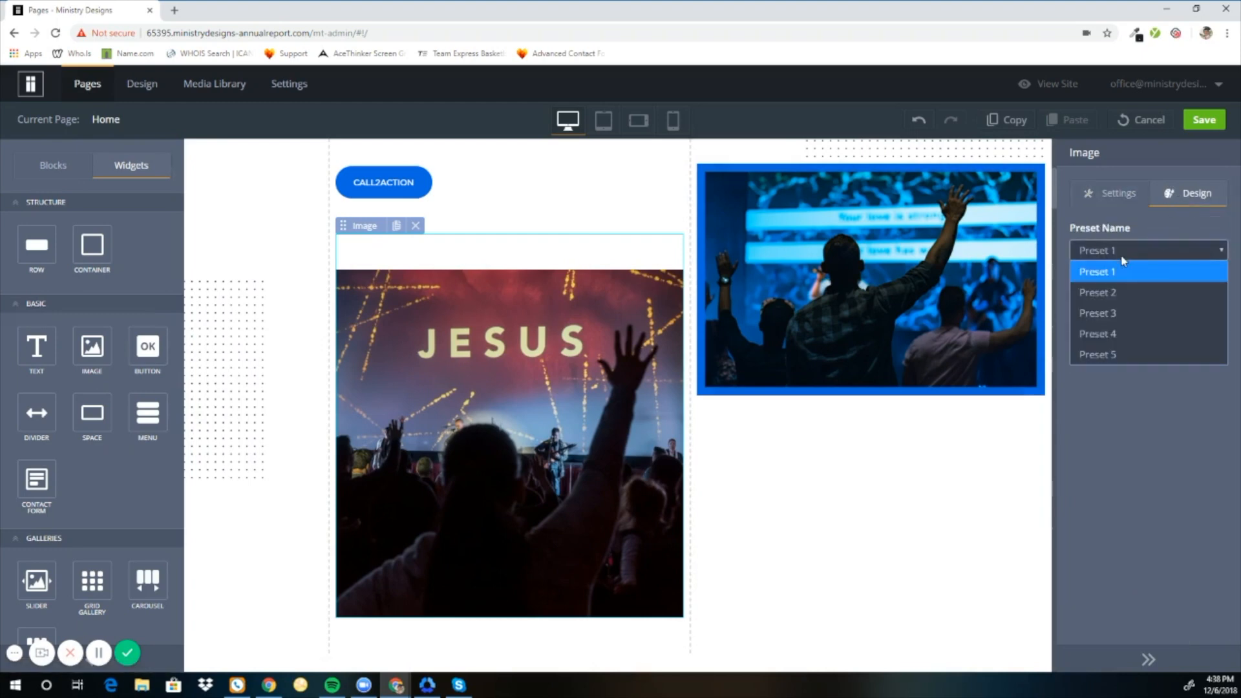
left_click(1116, 291)
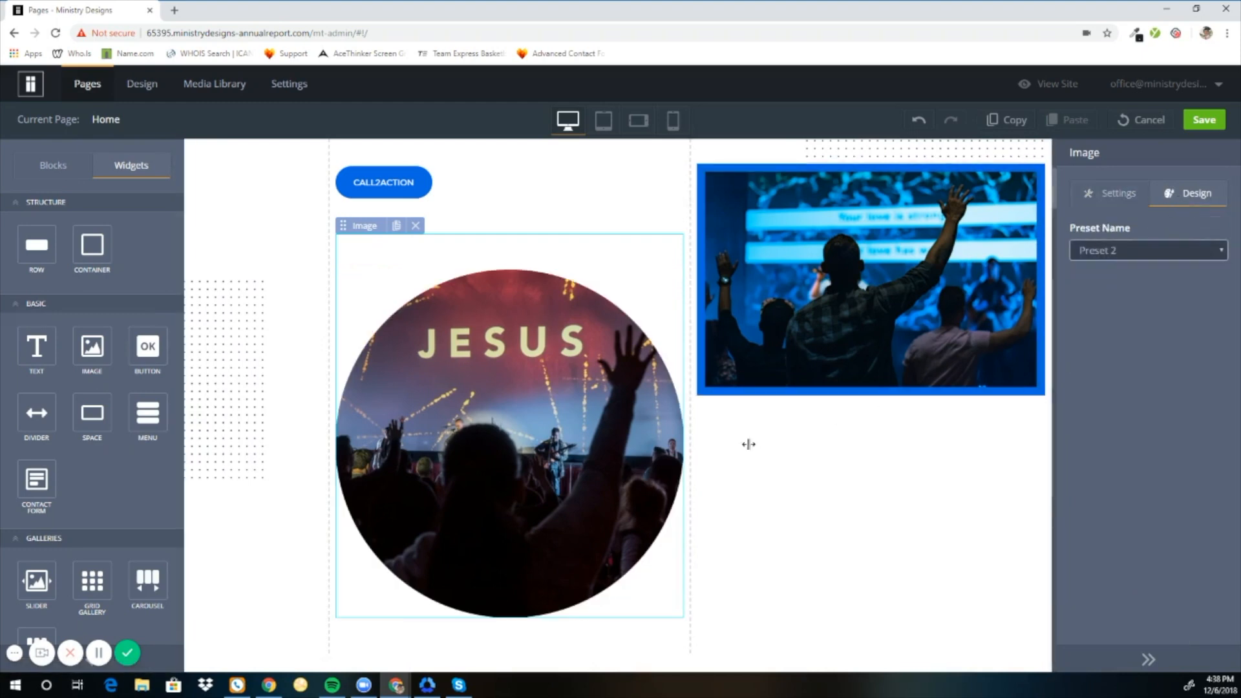
left_click(1205, 246)
left_click(1171, 310)
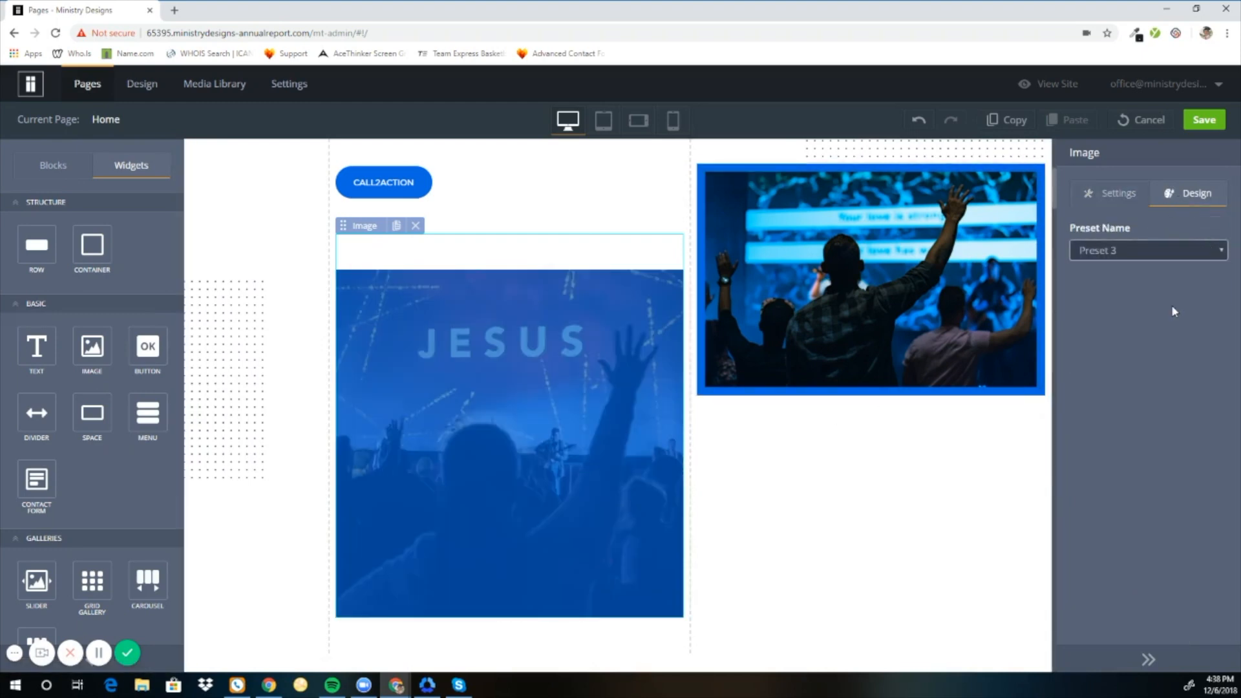
left_click(1155, 255)
left_click(1143, 333)
left_click(1136, 249)
left_click(1125, 353)
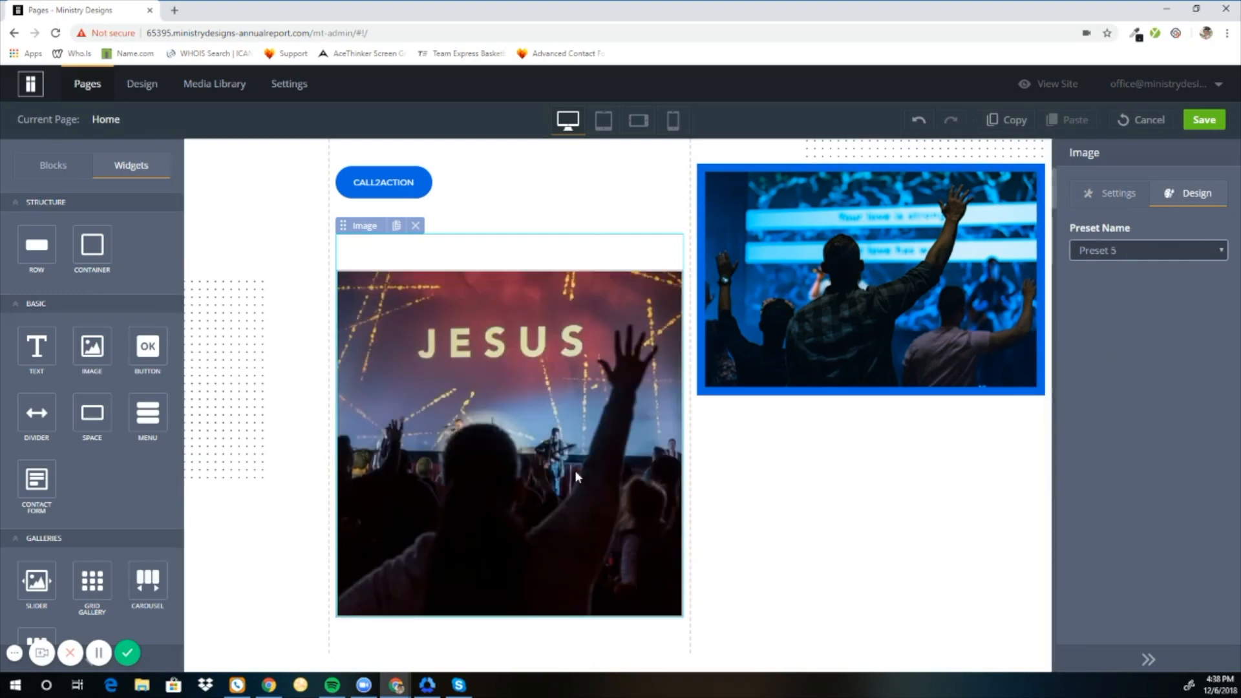
left_click(415, 225)
Select the CALL2ACTION button and look through the Home page's sections for other buttons, down to the contact form and back.
scroll(582, 391, "up", 4)
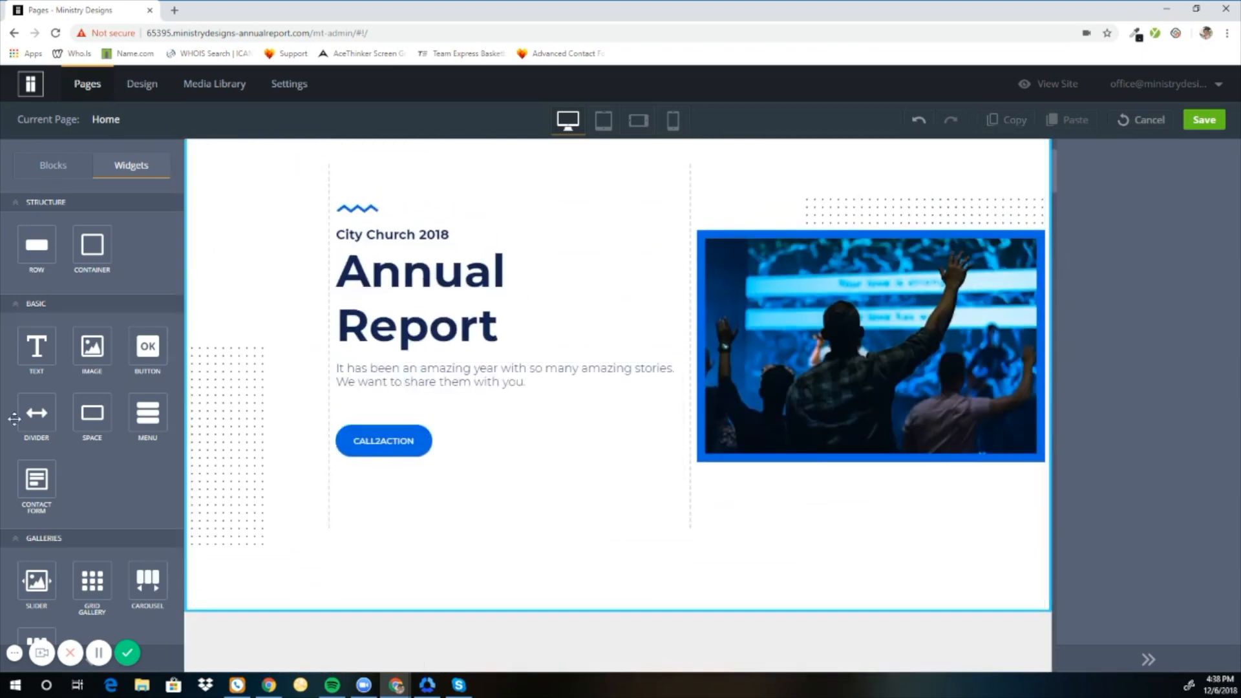
left_click(501, 460)
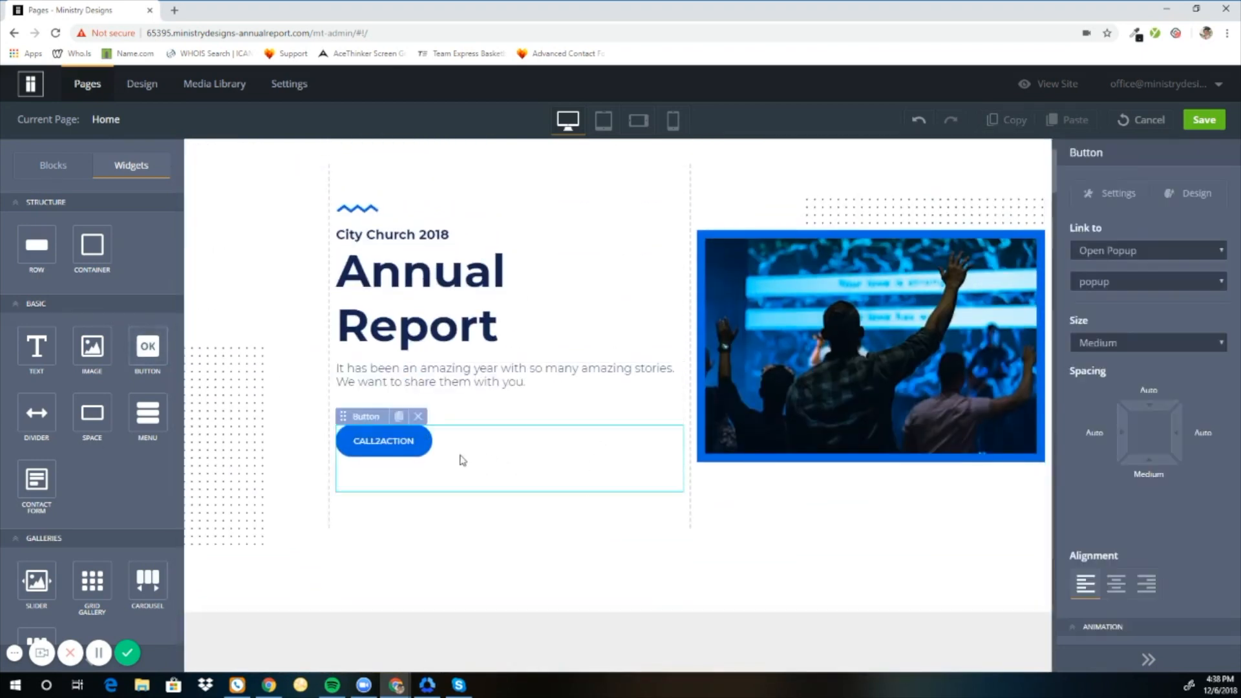
scroll(462, 460, "down", 8)
scroll(423, 445, "down", 15)
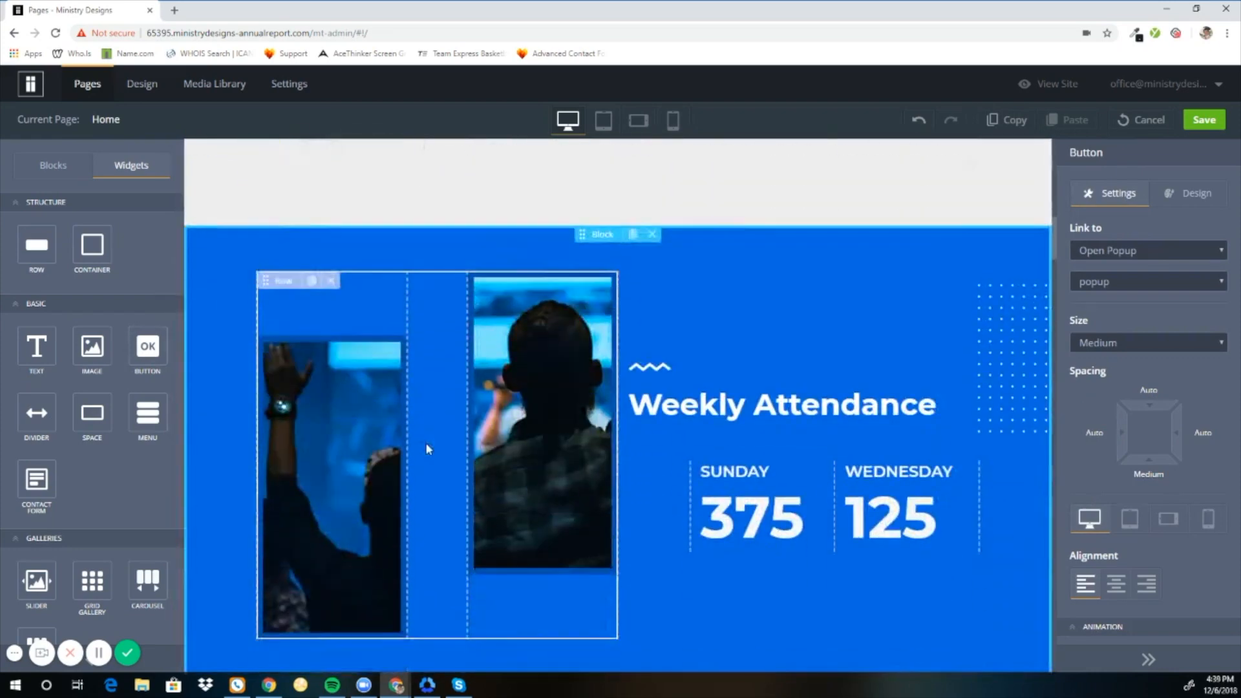
scroll(425, 446, "down", 7)
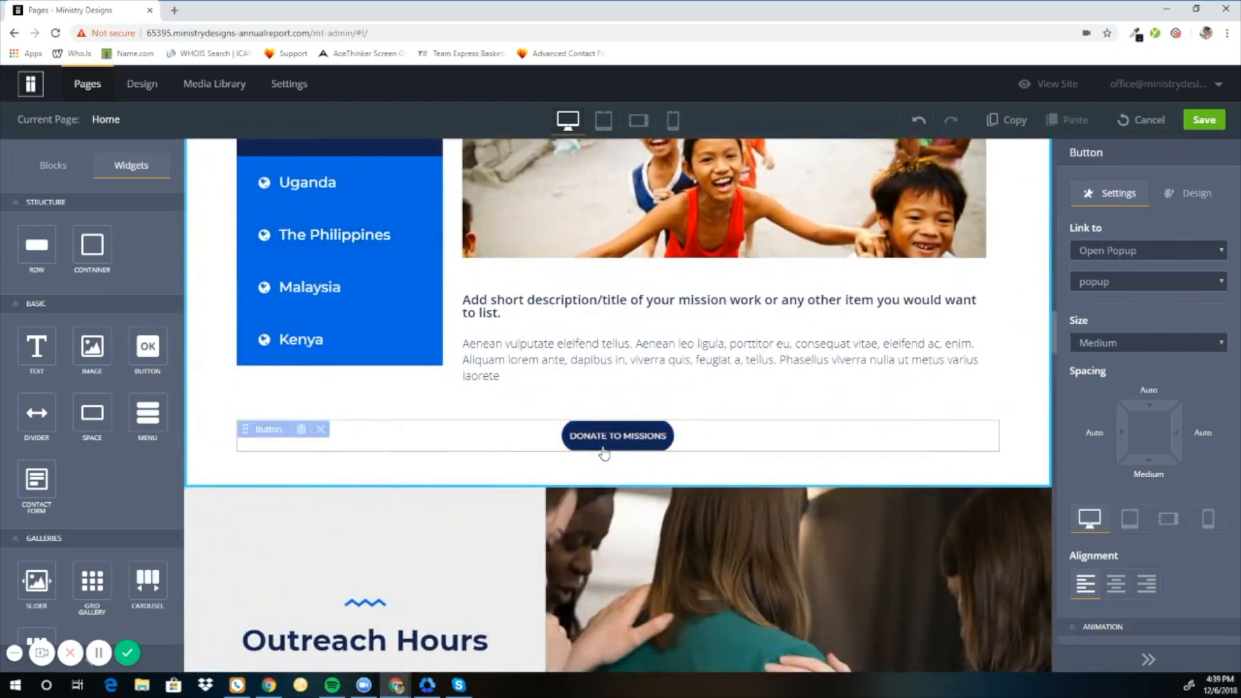
scroll(604, 452, "down", 15)
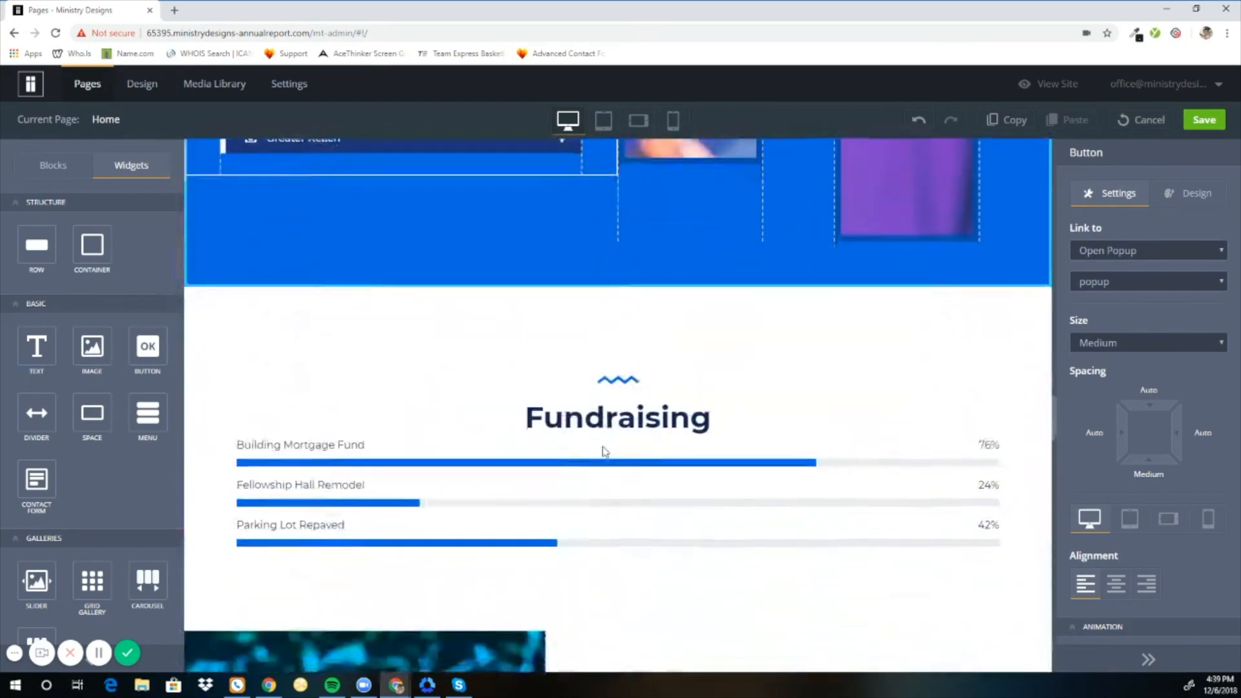
scroll(603, 451, "down", 14)
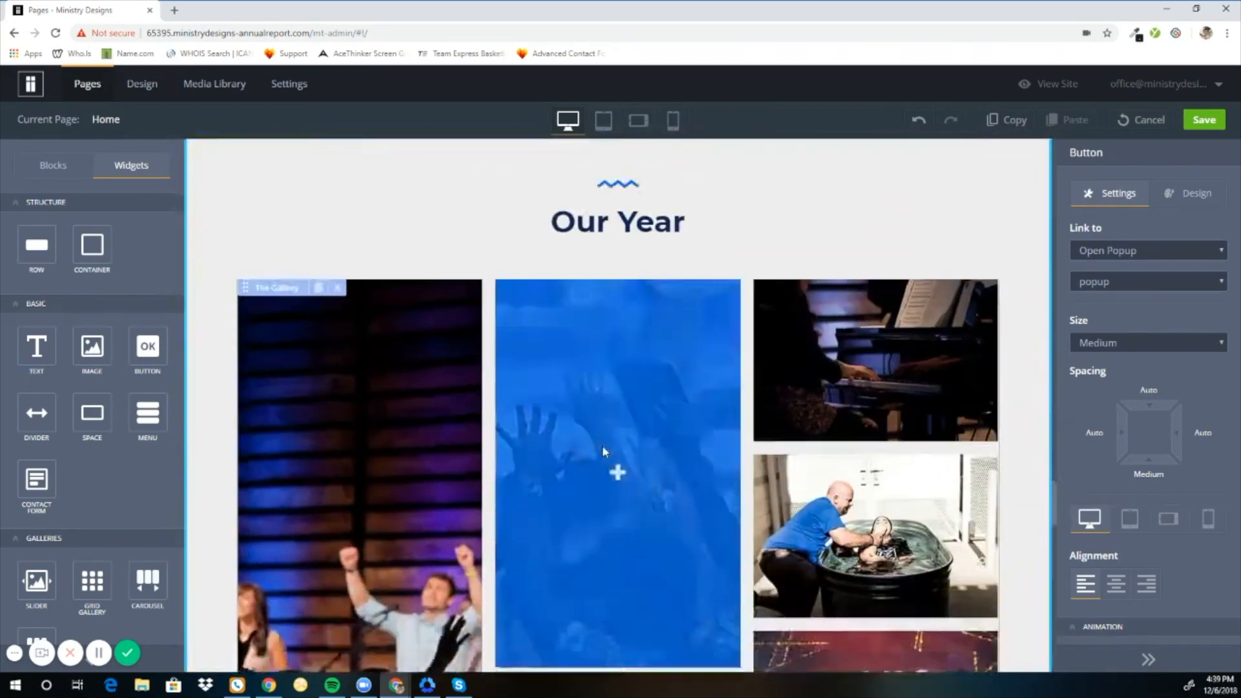
scroll(603, 450, "down", 14)
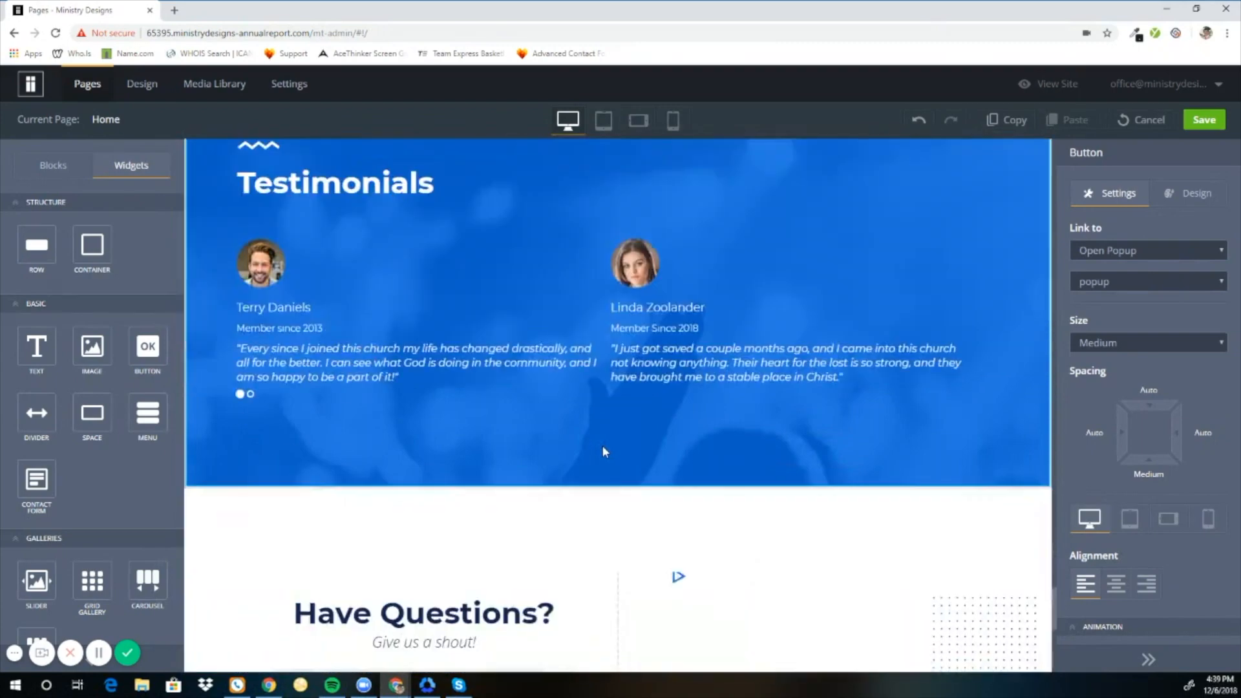
scroll(604, 450, "down", 7)
scroll(521, 460, "up", 14)
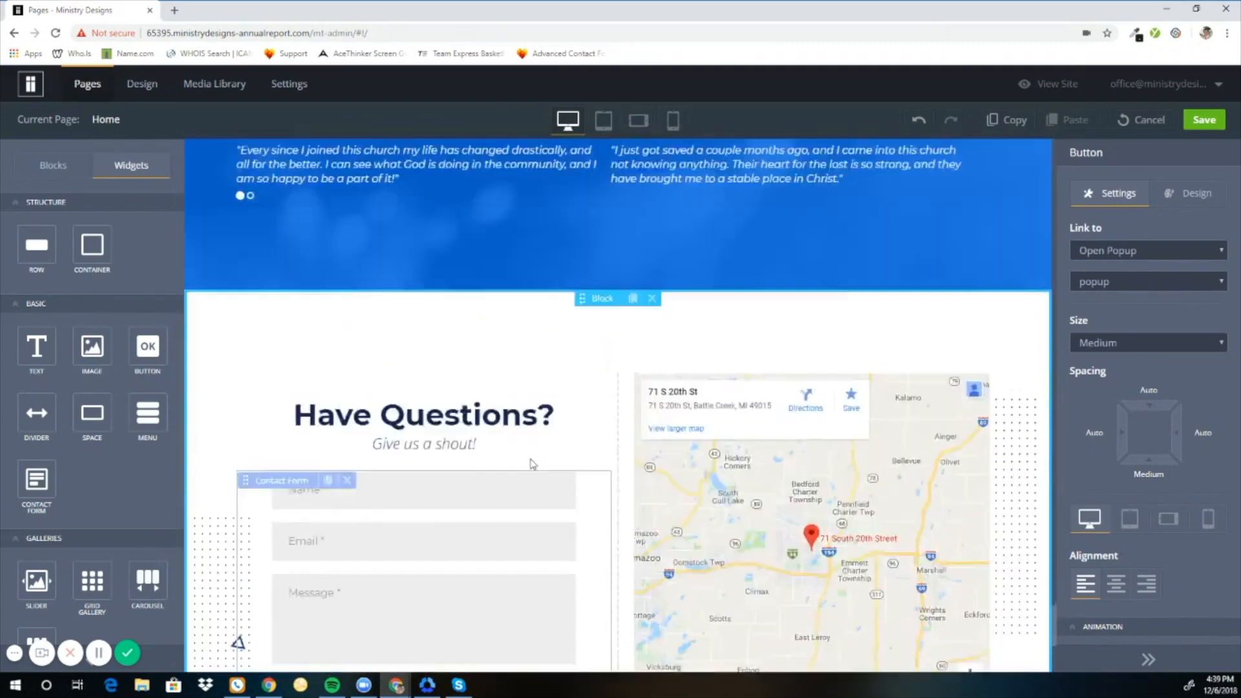
scroll(557, 470, "up", 20)
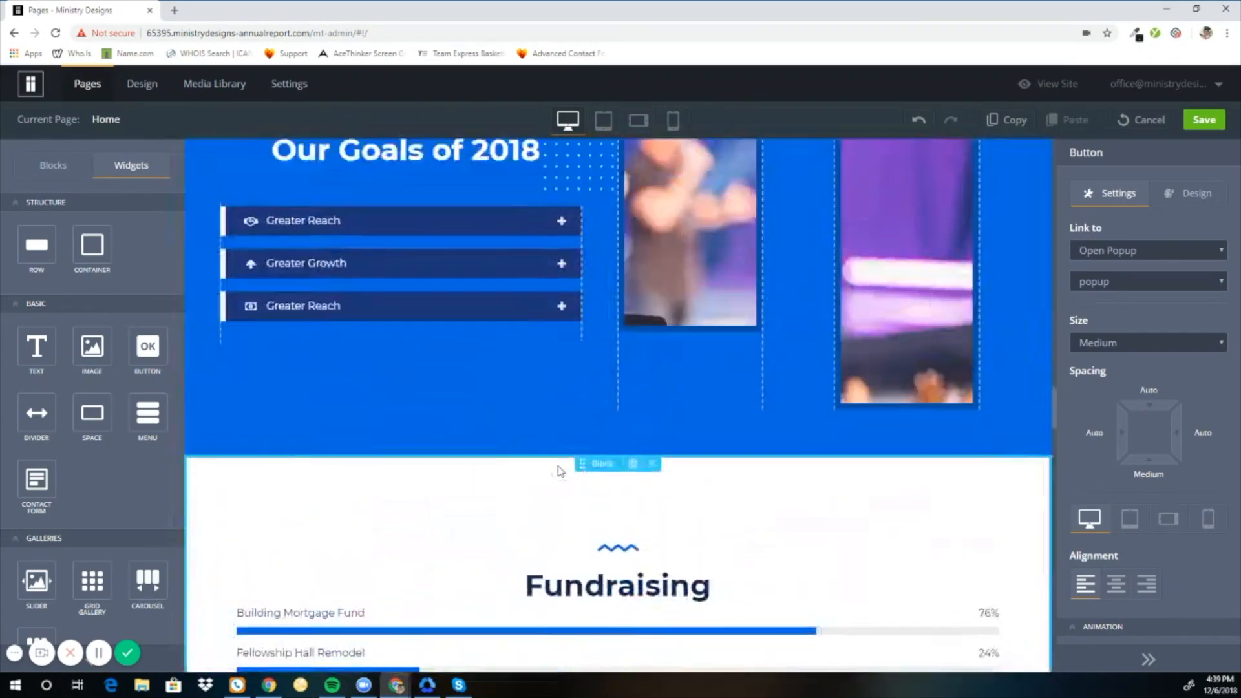
scroll(557, 466, "up", 15)
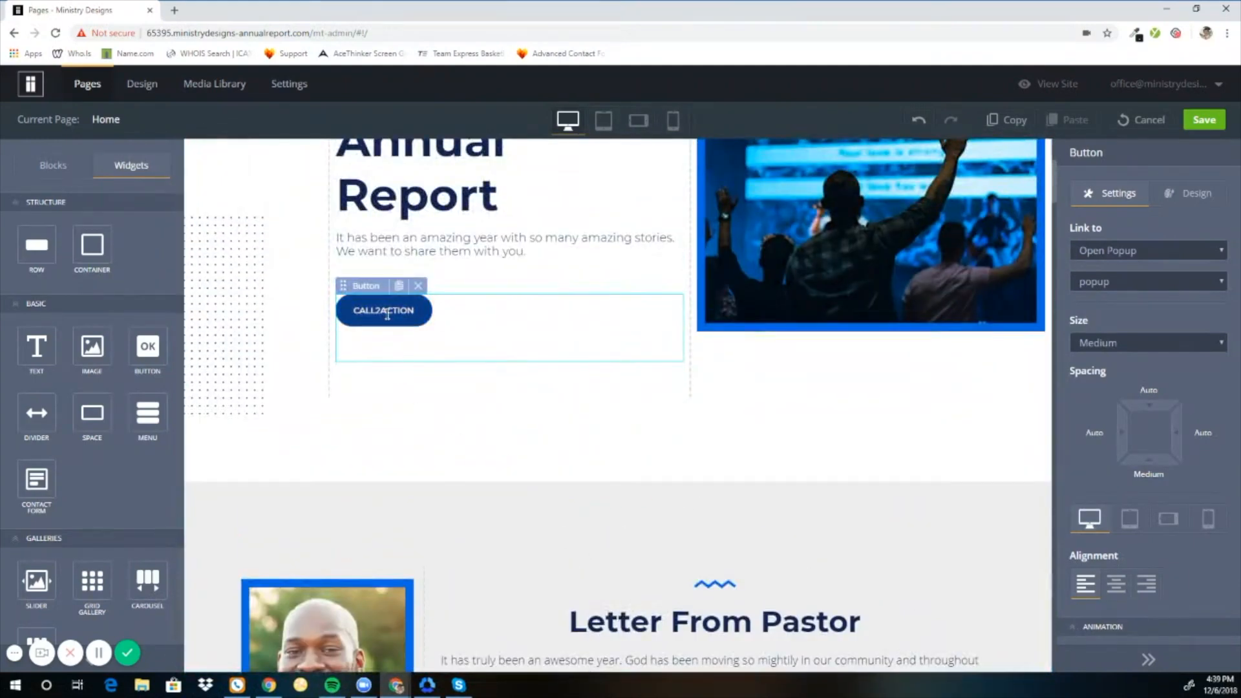
Try replacing the CALL2ACTION button's label with "jkjkjkjk" and undo the text change.
double_click(386, 311)
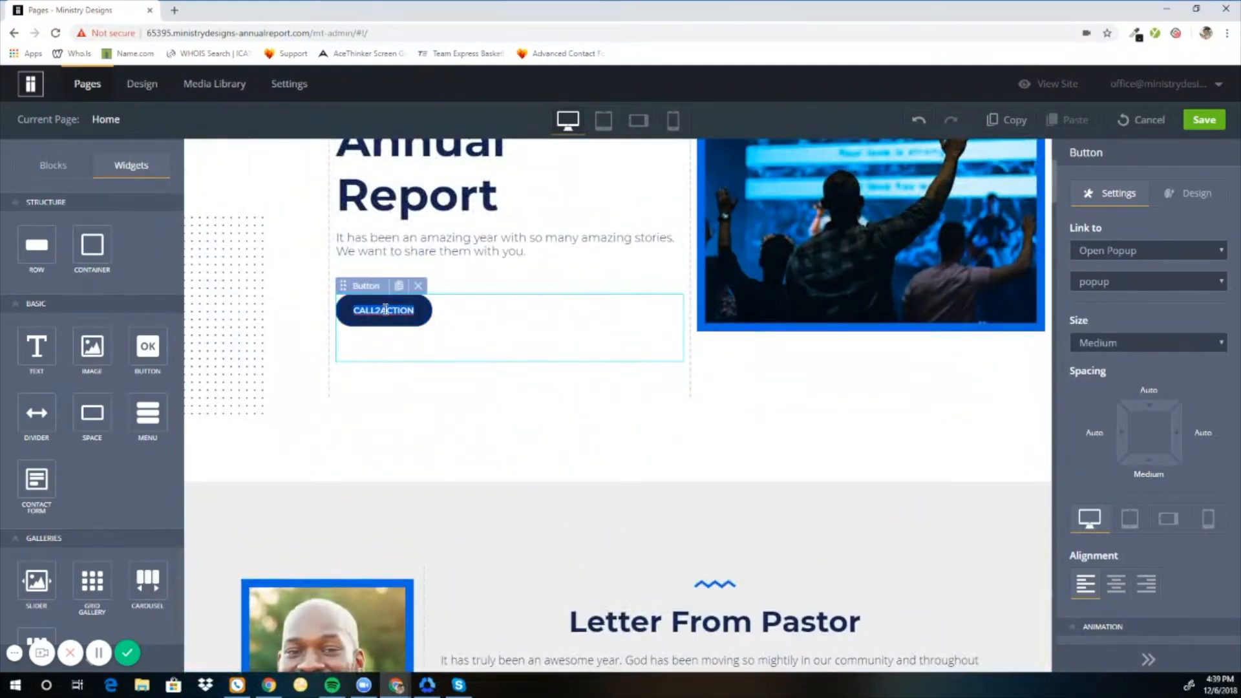
type("jkjkjkjk")
left_click(918, 122)
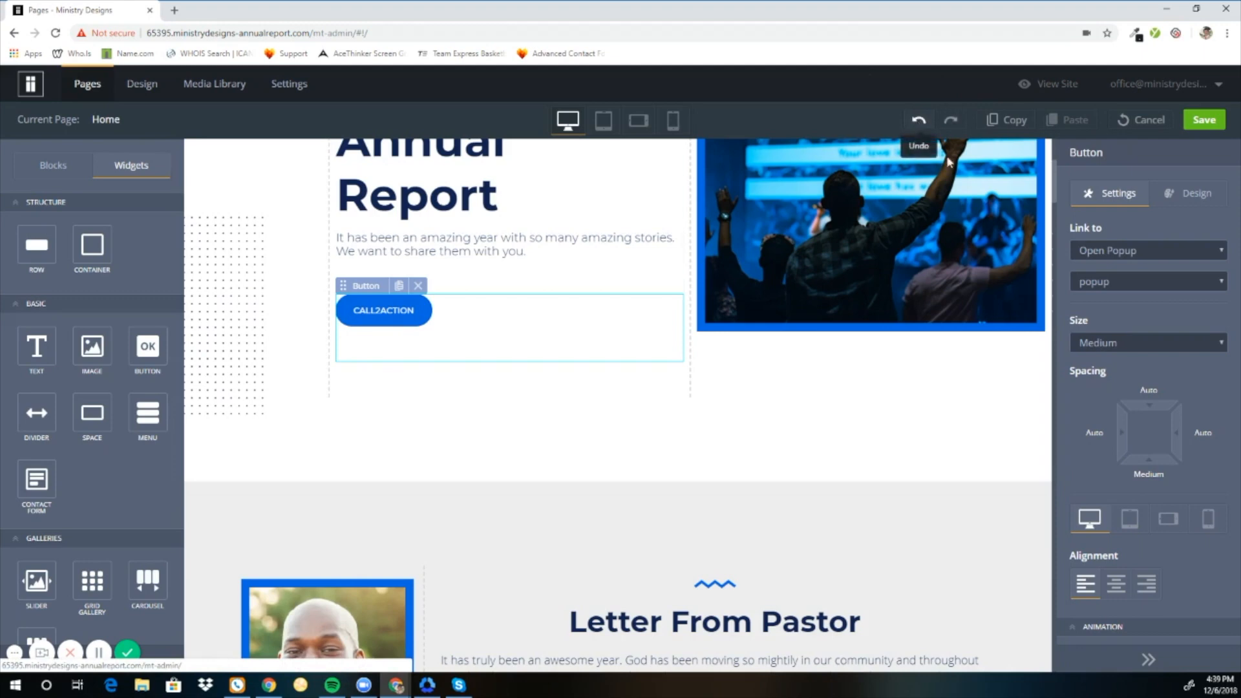
View the link destinations offered for the CALL2ACTION button, leaving it set to Open Popup.
double_click(1097, 154)
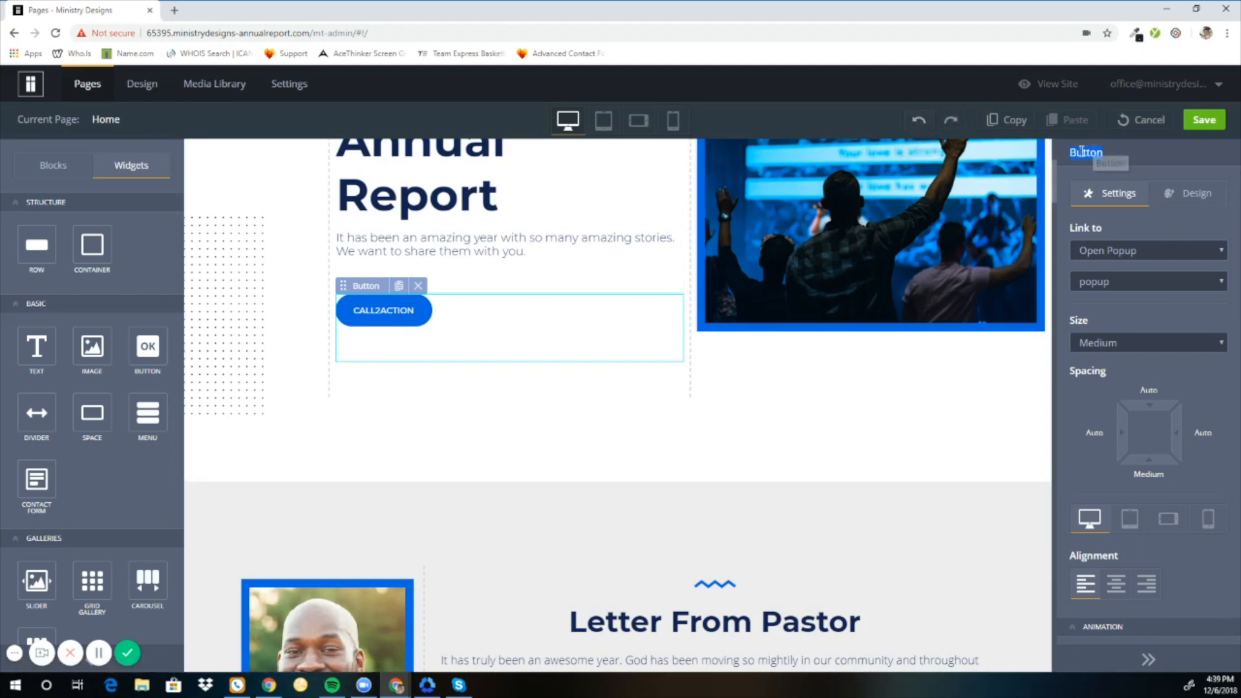
left_click(1107, 244)
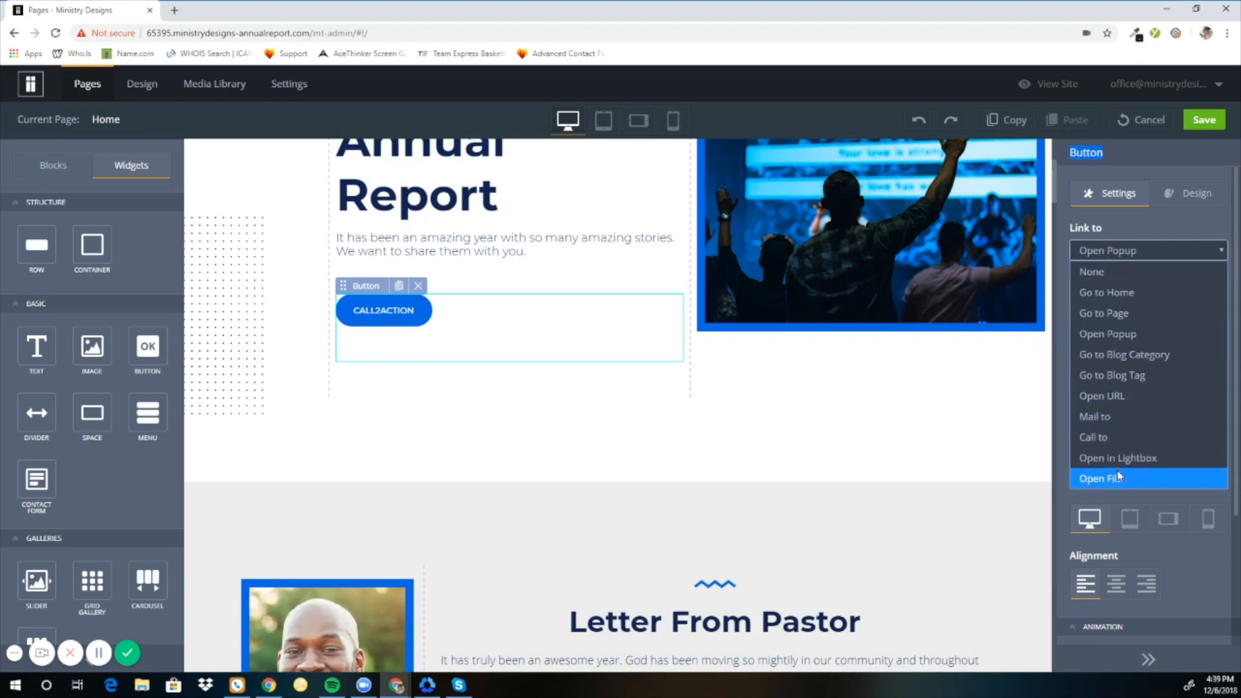
left_click(1140, 226)
Try the Large and Small sizes on the CALL2ACTION button, and return its size to Medium.
left_click(1128, 342)
left_click(1112, 392)
left_click(1116, 349)
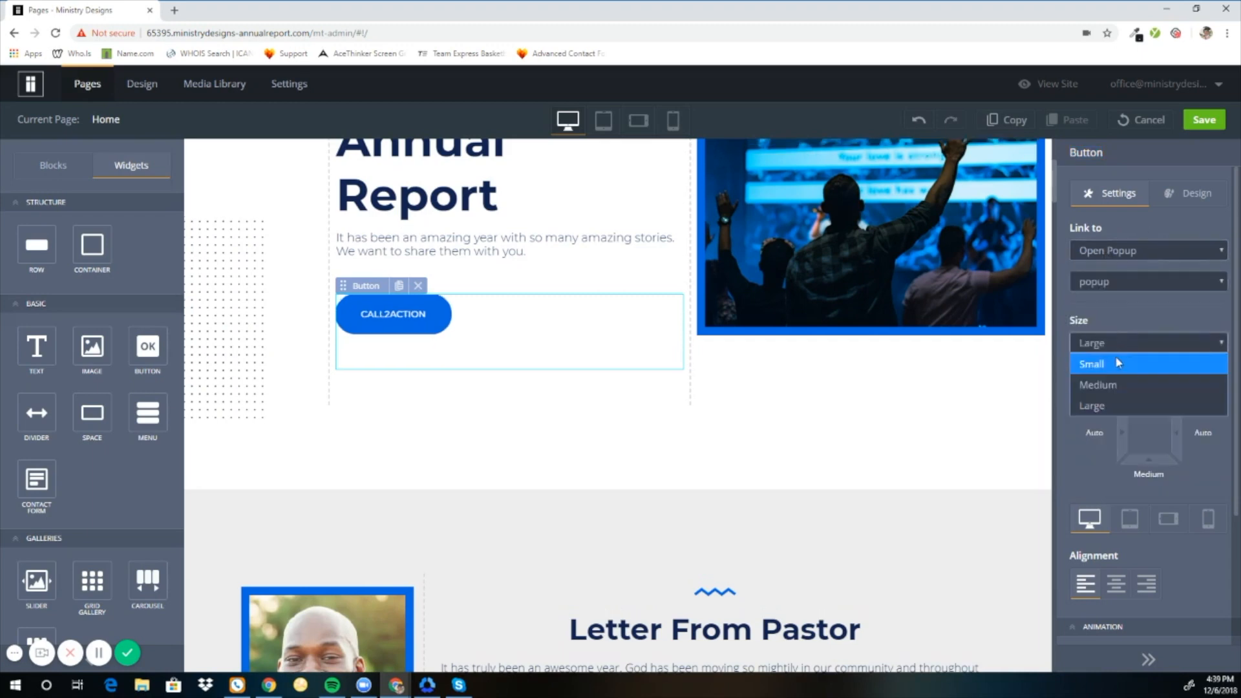
left_click(1115, 359)
left_click(1115, 343)
left_click(1118, 383)
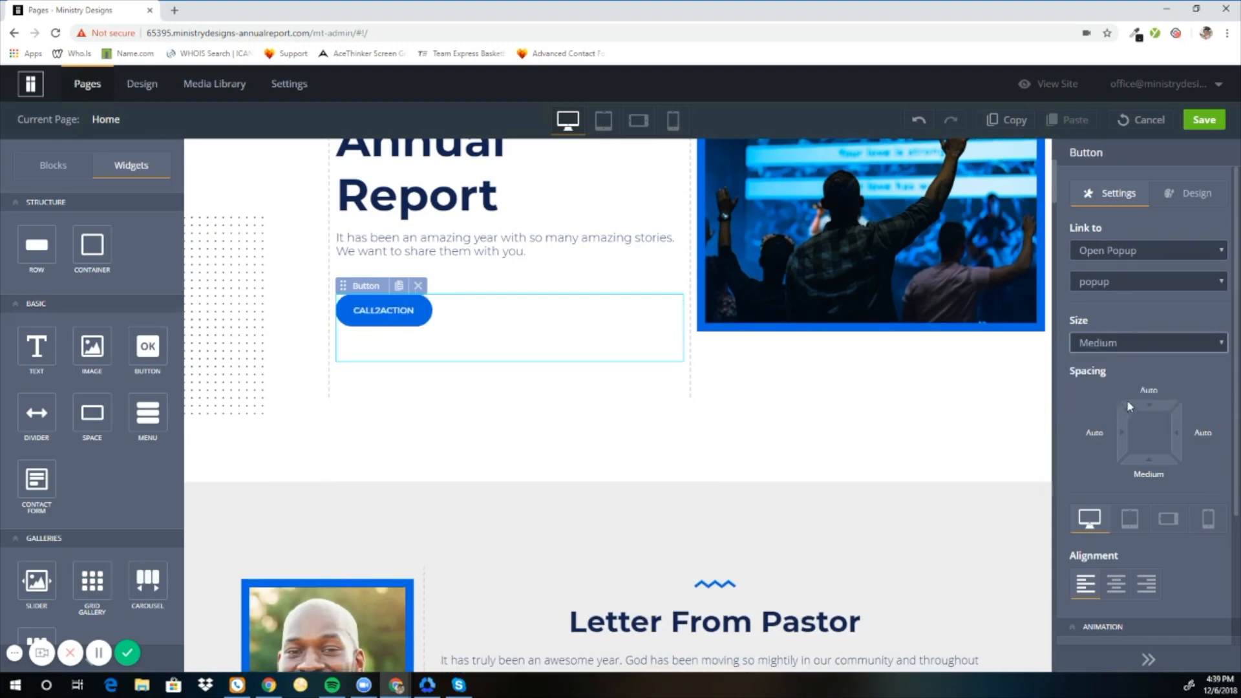
Try right and centre alignment on the CALL2ACTION button, and return it to left alignment.
scroll(1171, 379, "down", 1)
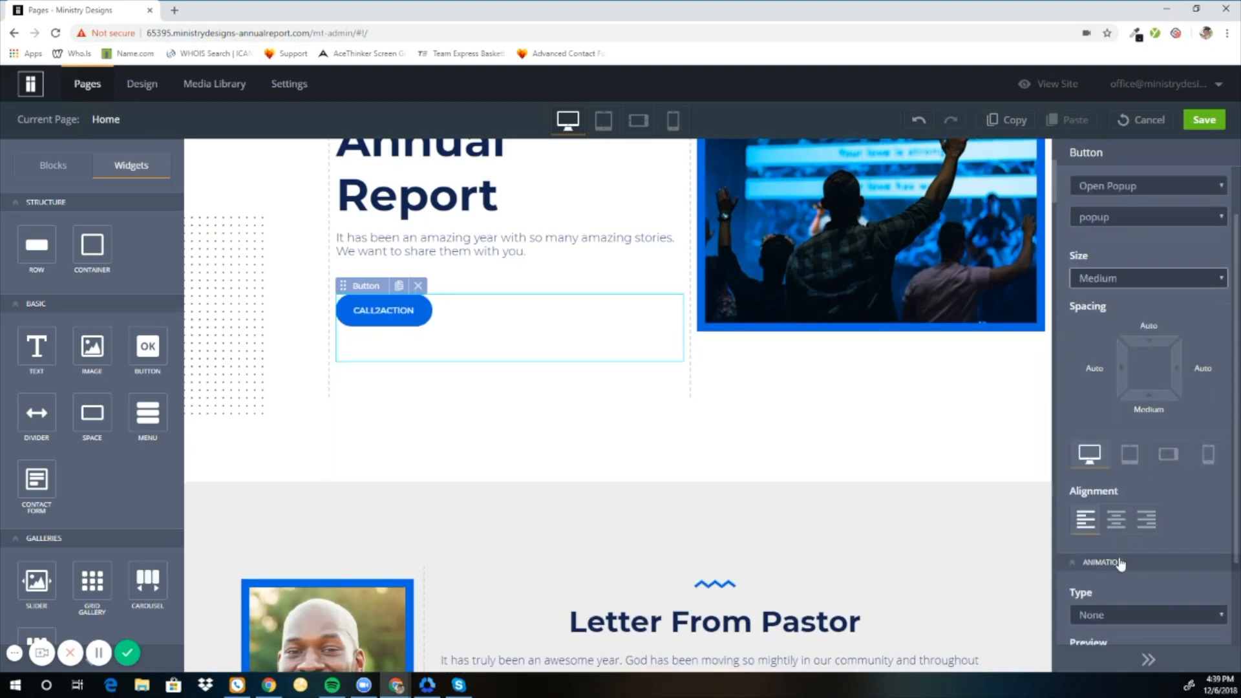
left_click(1148, 520)
left_click(1116, 521)
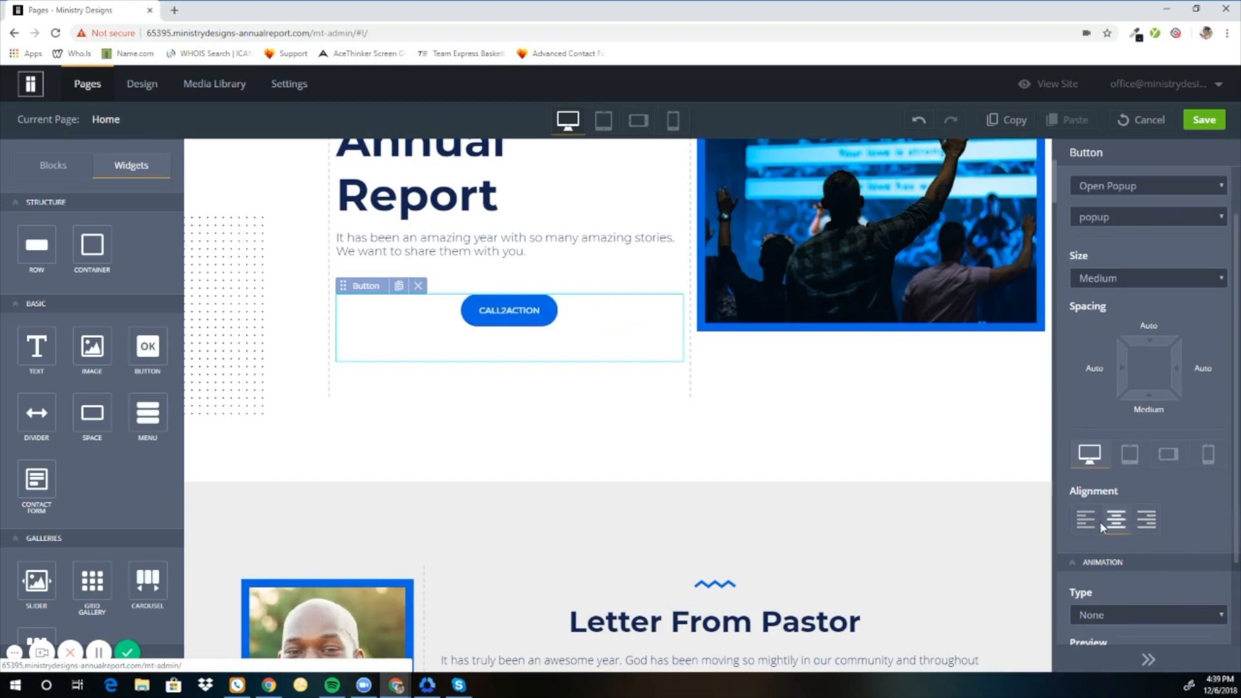
left_click(1098, 521)
scroll(1099, 520, "up", 1)
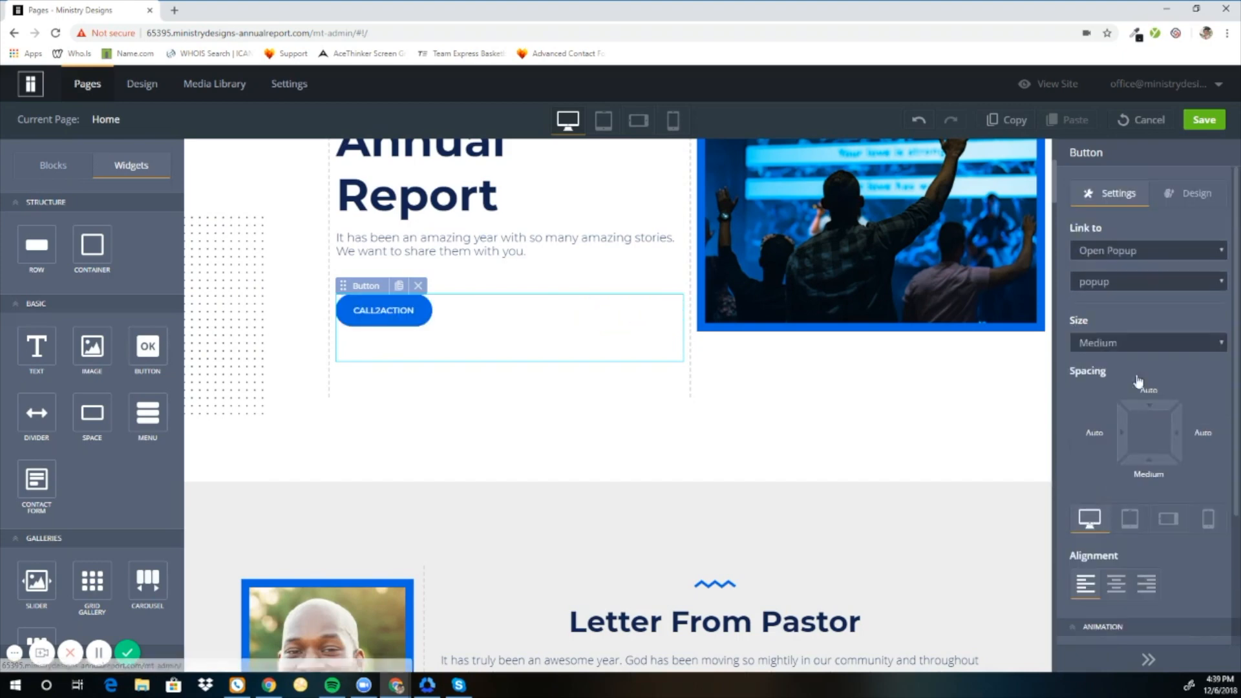
Try design Presets 2, 3, 4 and 5 on the CALL2ACTION button, and return it to Preset 1.
left_click(1174, 202)
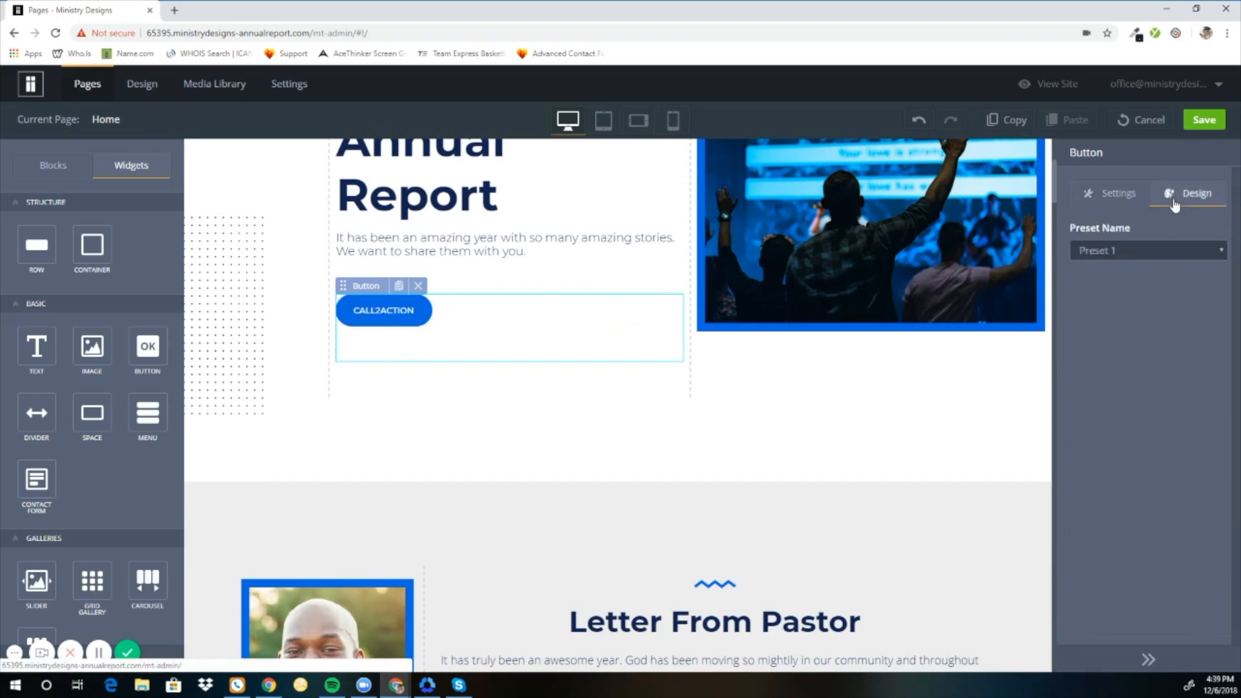
left_click(1155, 252)
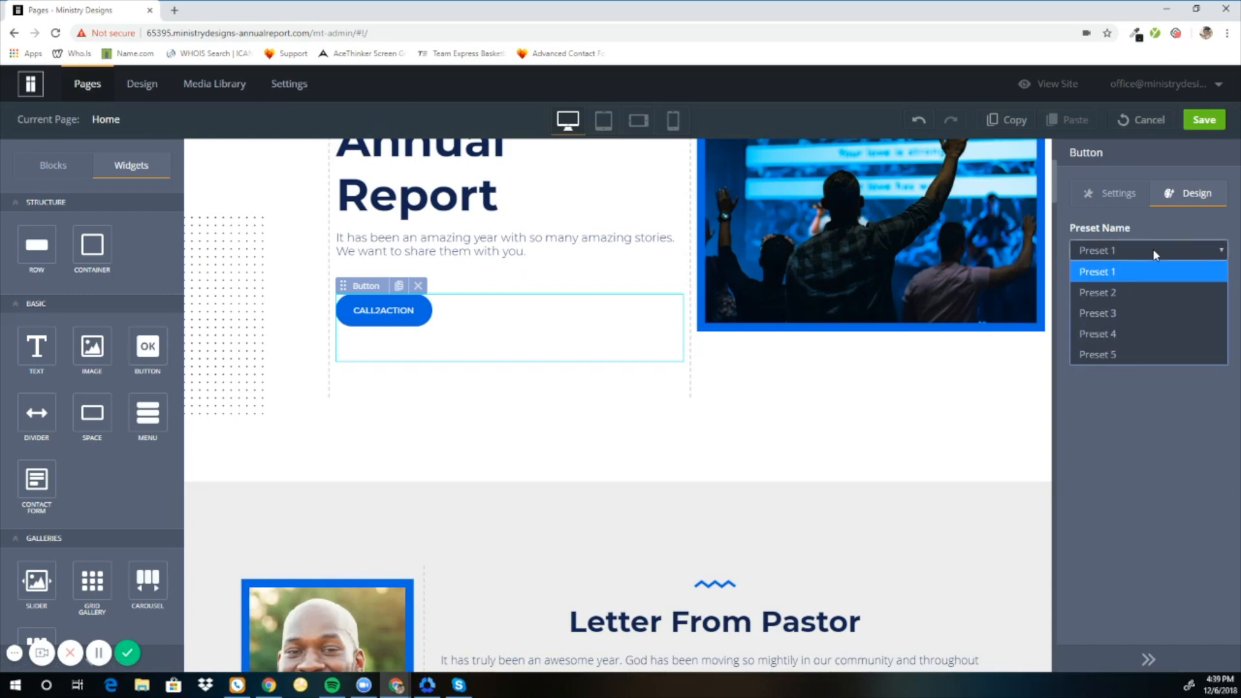
left_click(1147, 291)
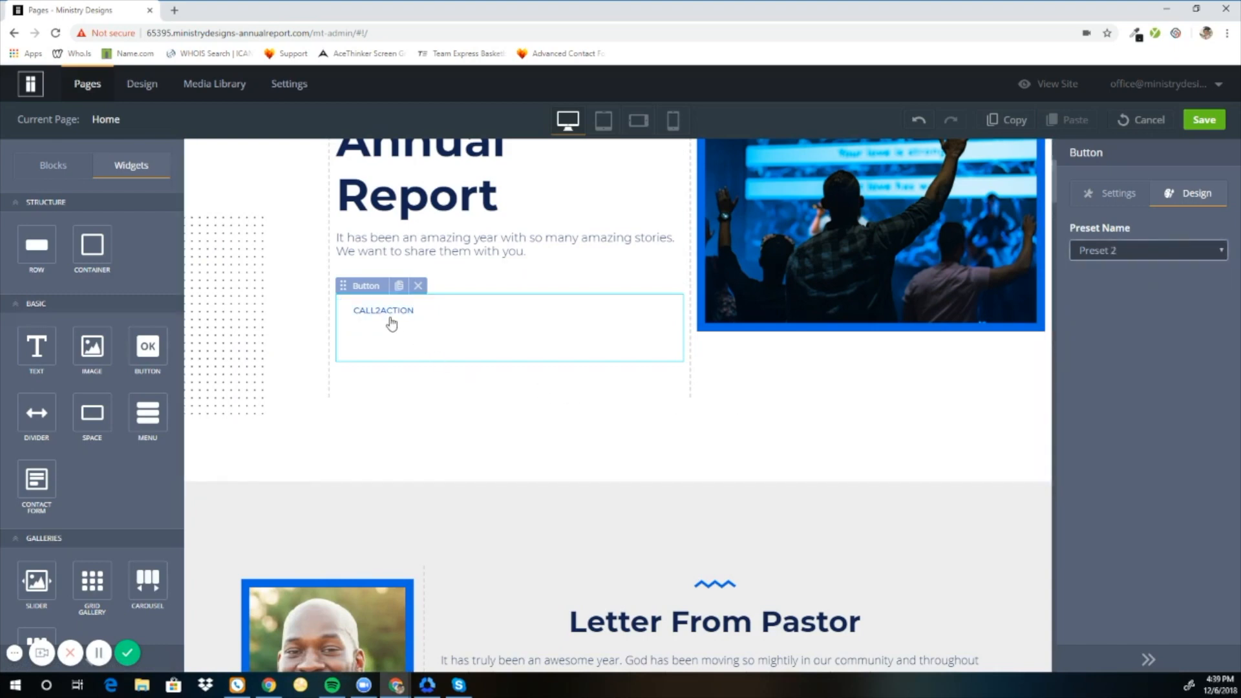
left_click(1189, 252)
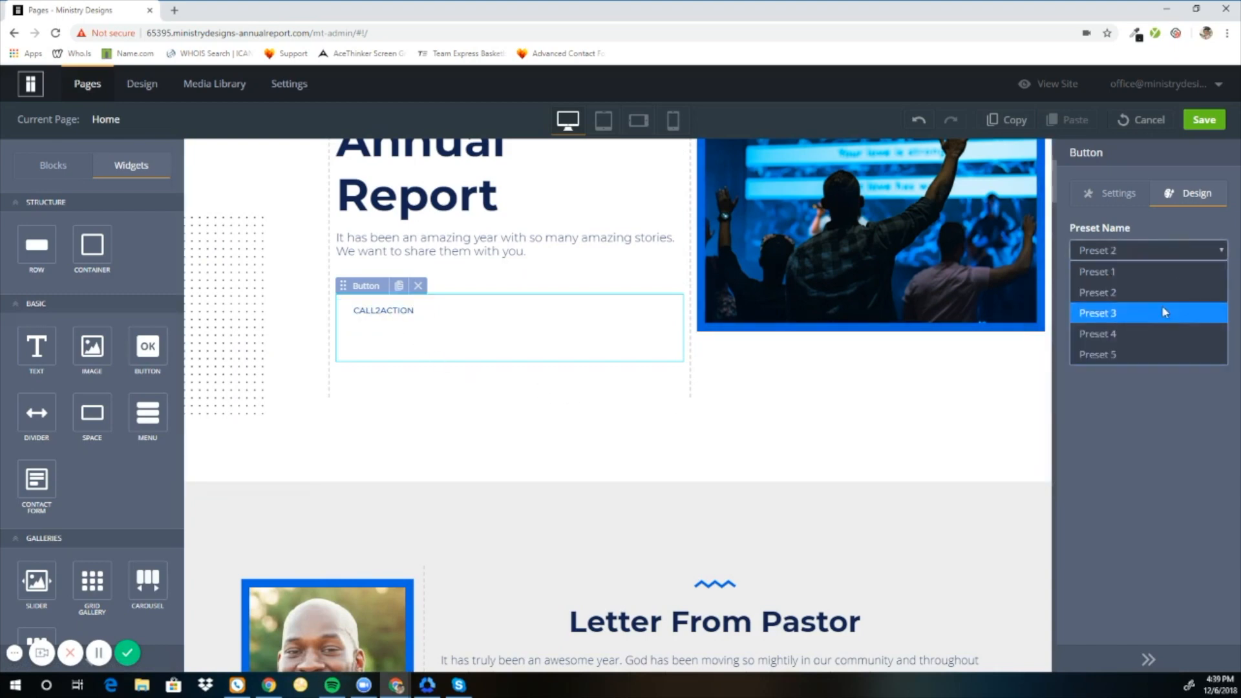
left_click(1162, 310)
left_click(1160, 250)
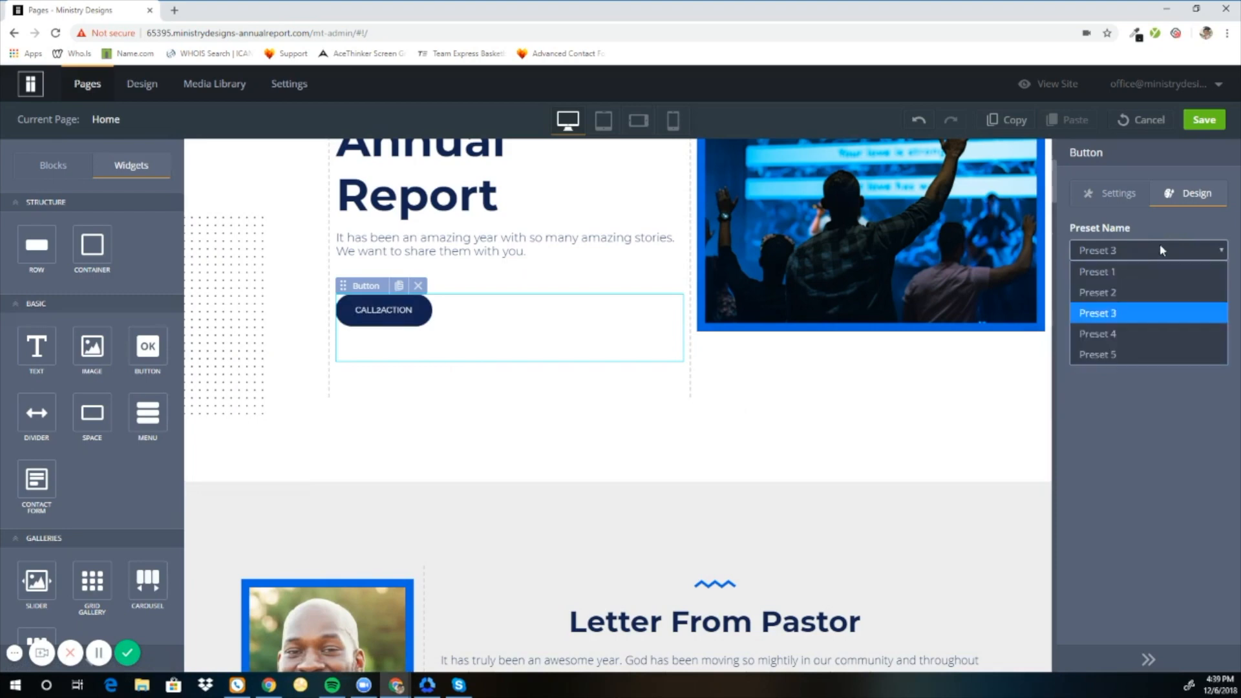
left_click(1147, 330)
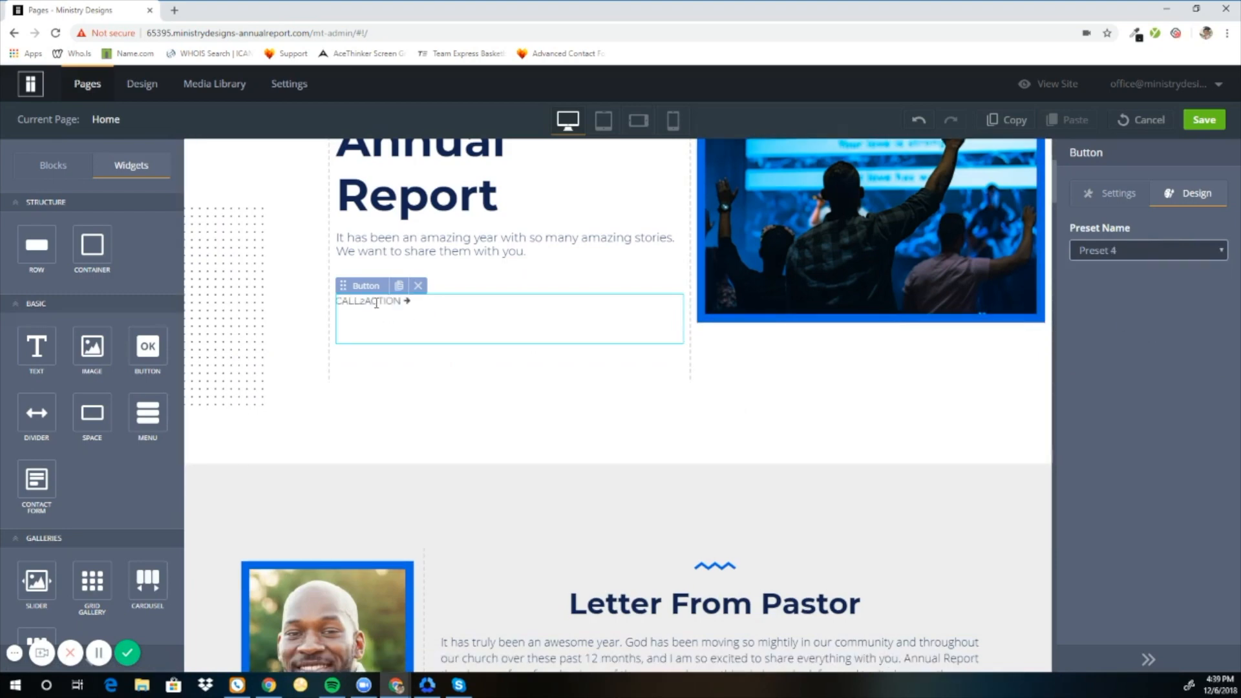
left_click(1159, 251)
left_click(1125, 349)
left_click(1158, 251)
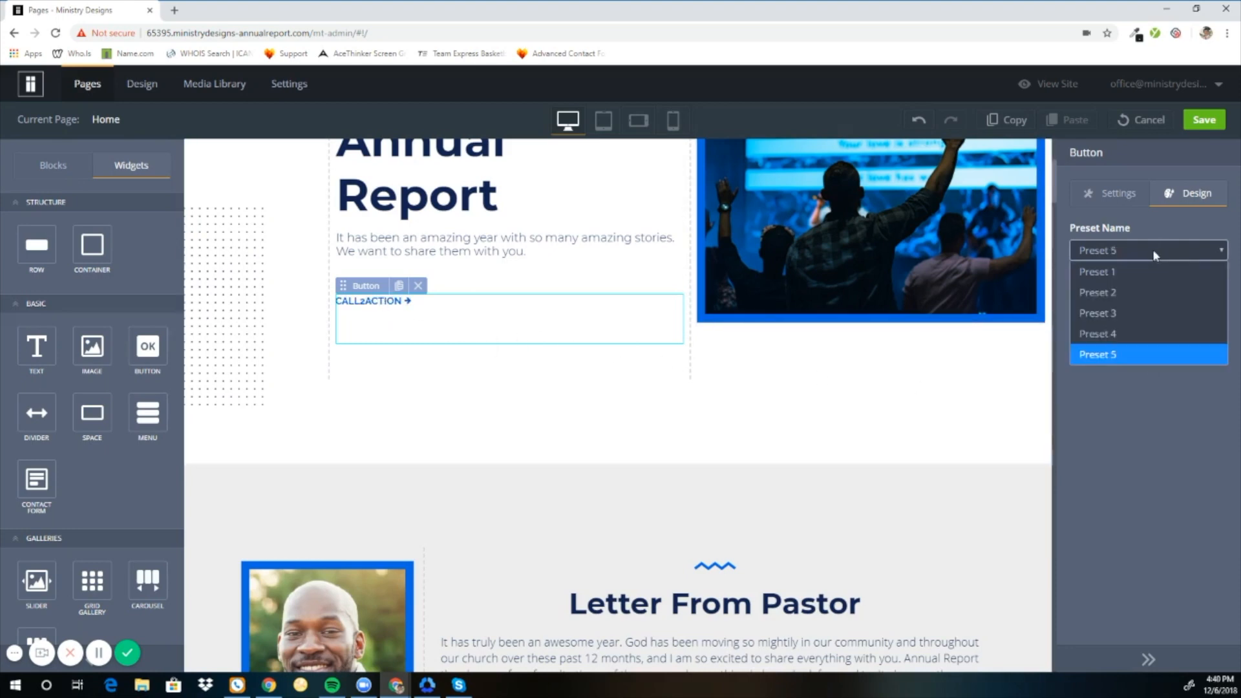
left_click(1157, 269)
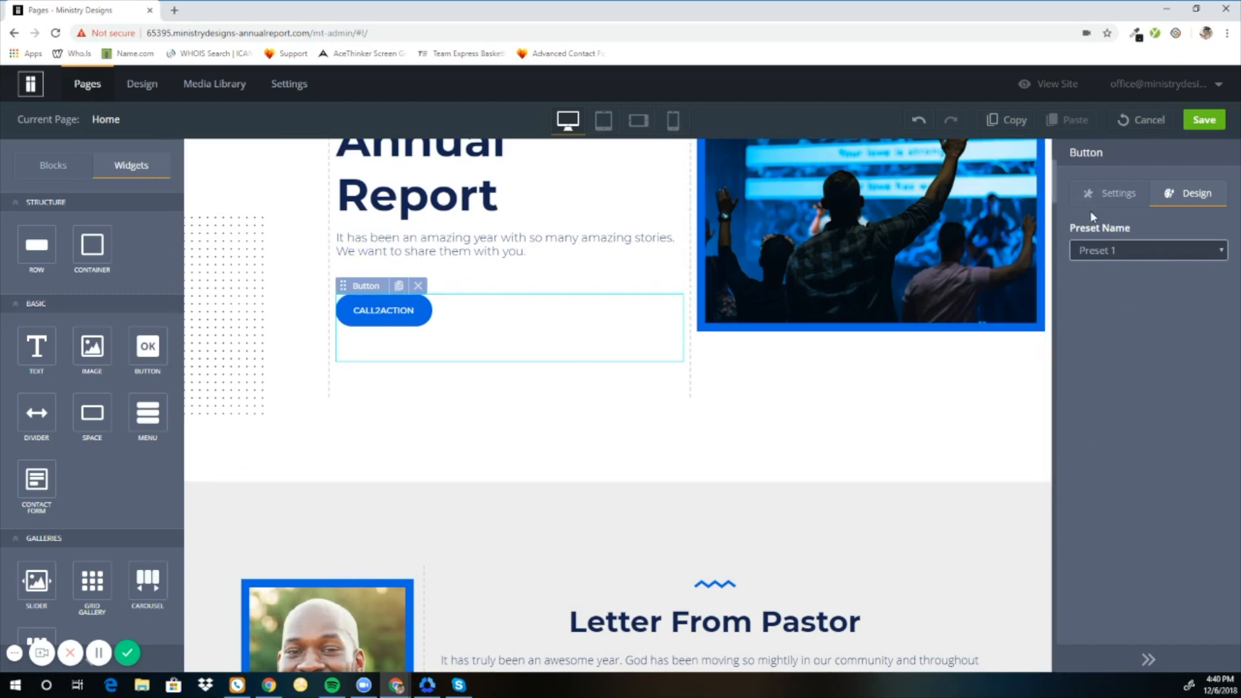
Delete the CALL2ACTION button widget below the Annual Report introduction.
left_click(418, 285)
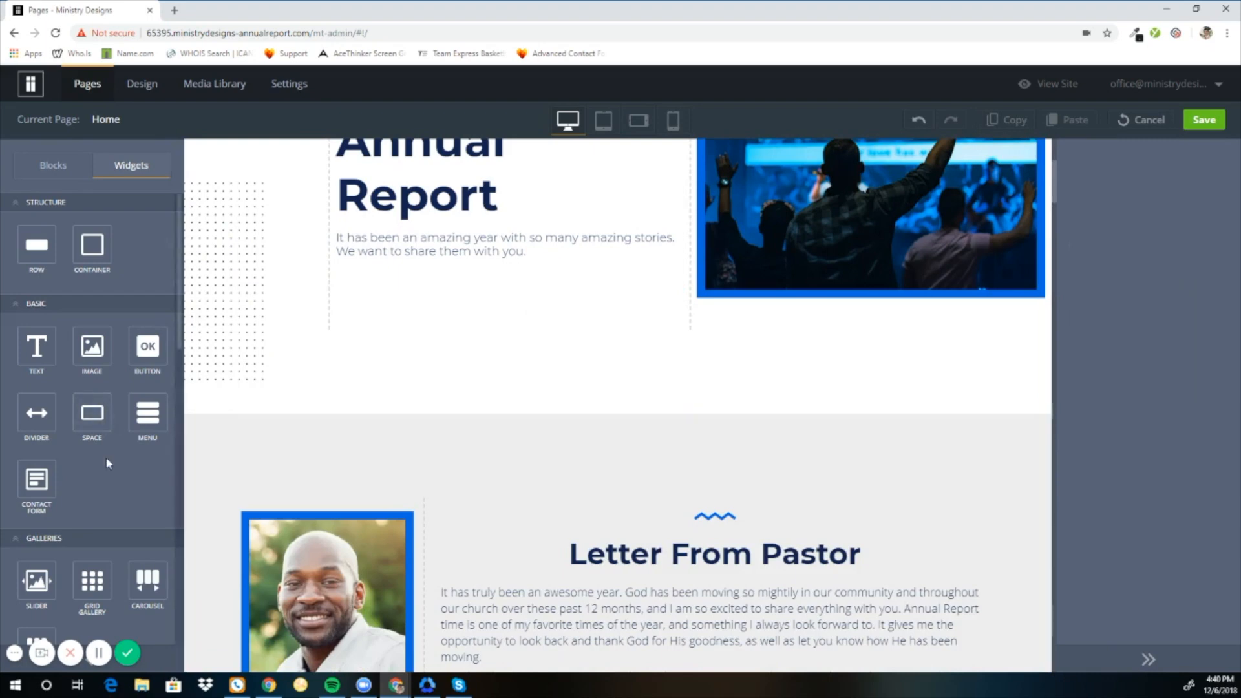
Examine the blue Weekly Attendance block and view its spacing and width settings and background design options.
scroll(370, 469, "down", 6)
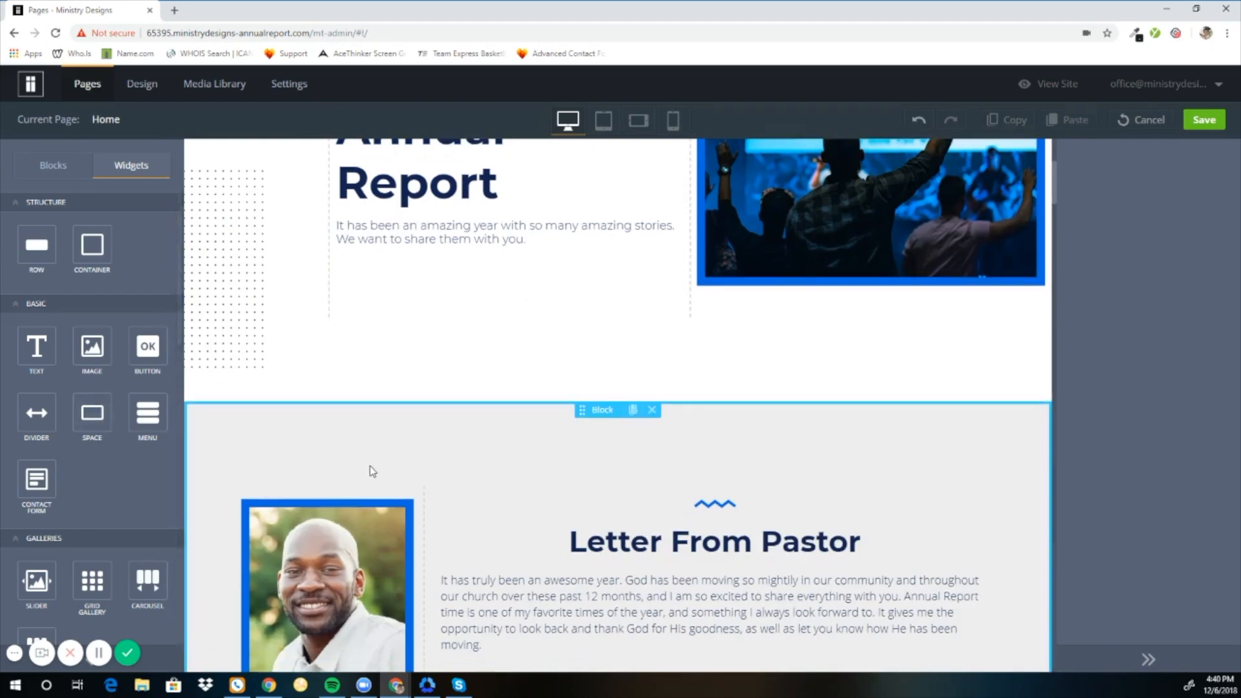
scroll(370, 465, "down", 5)
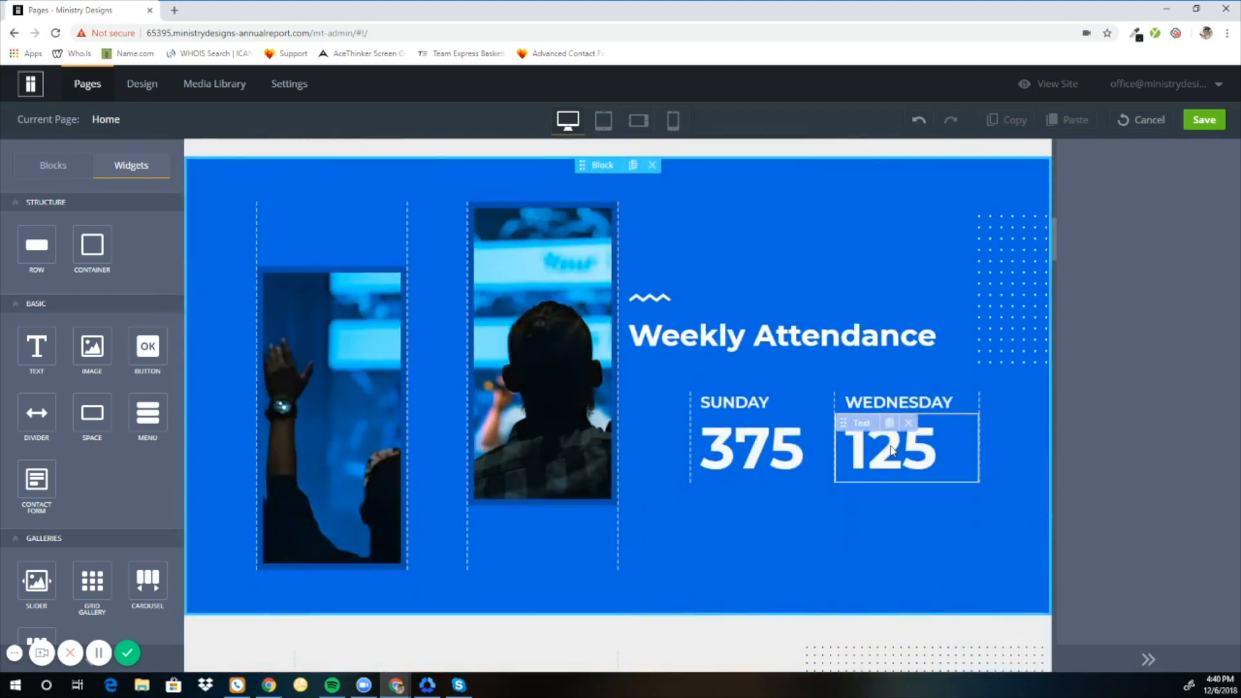
scroll(564, 368, "up", 4)
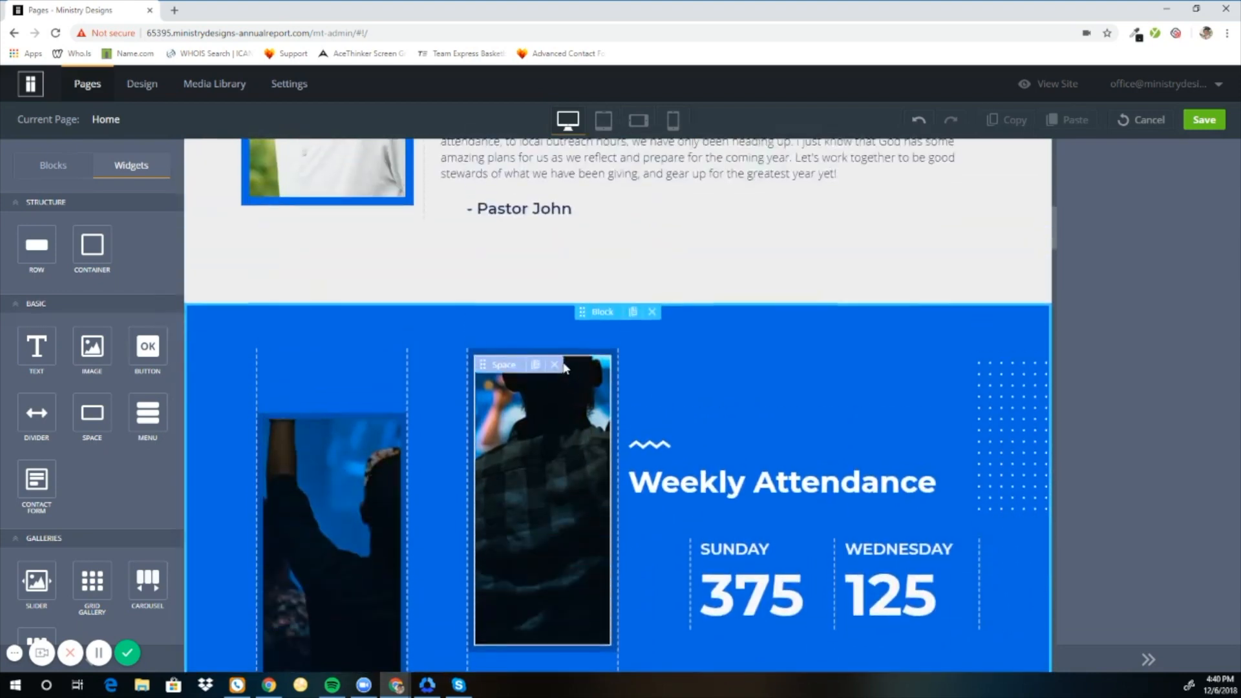
scroll(564, 369, "down", 2)
scroll(563, 362, "down", 3)
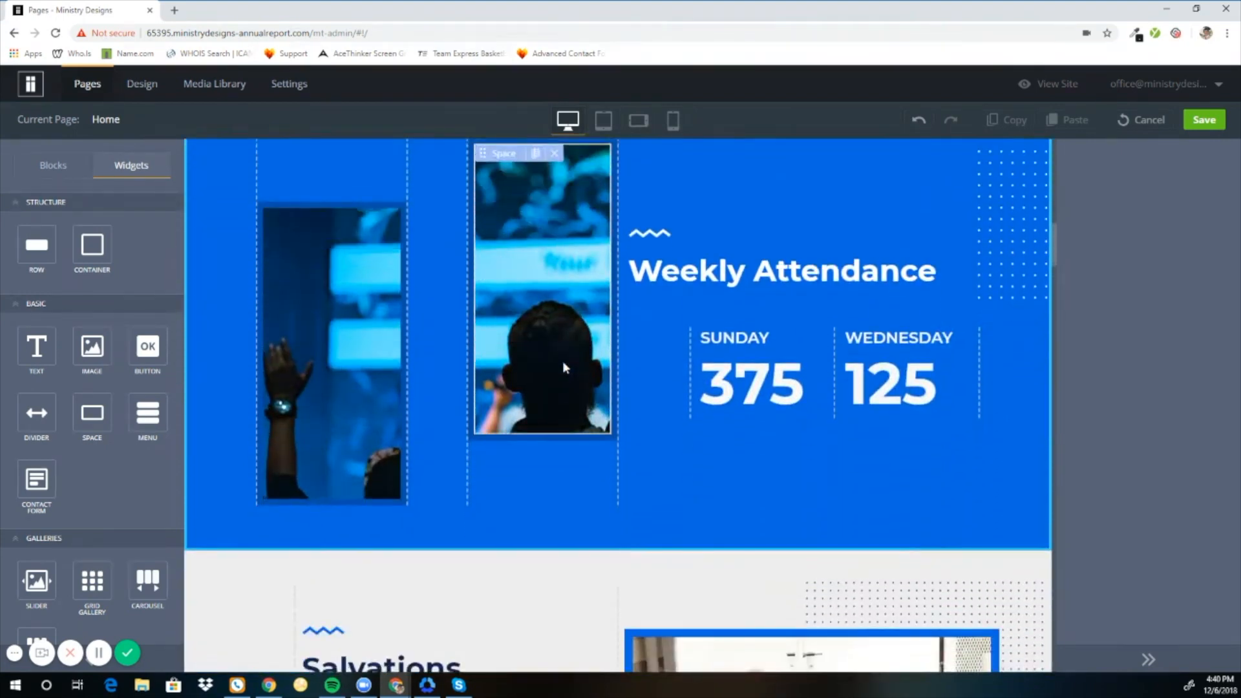
scroll(561, 361, "up", 2)
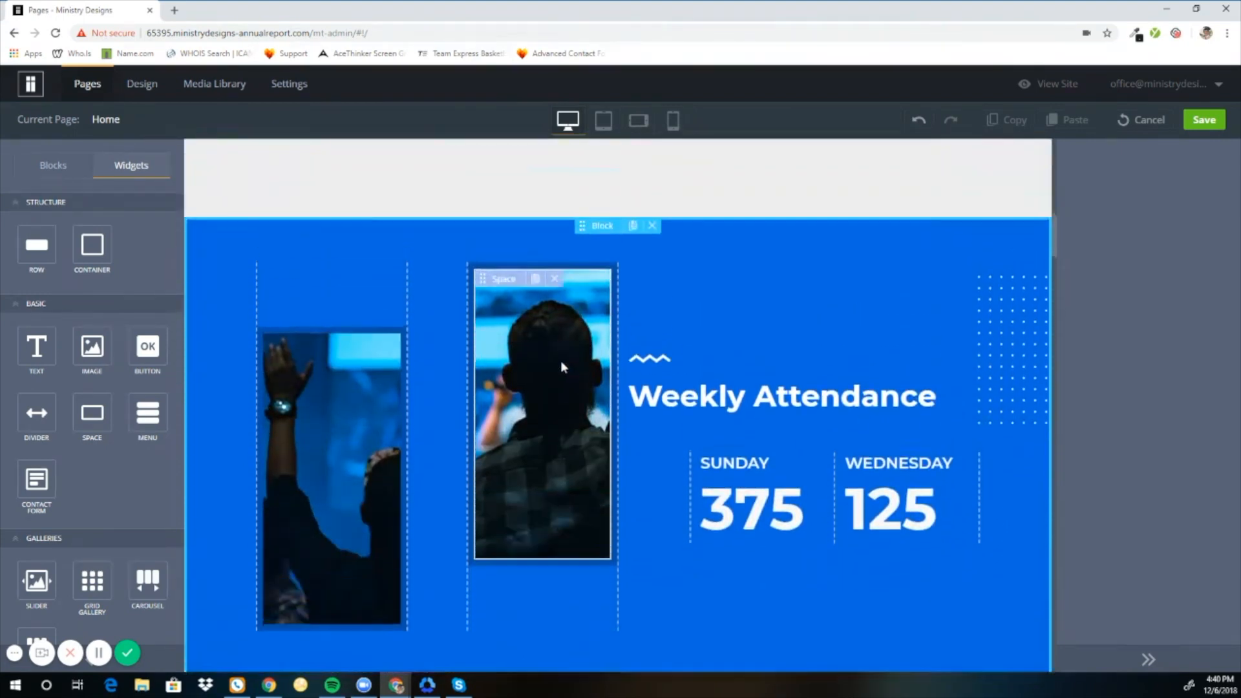
left_click(598, 229)
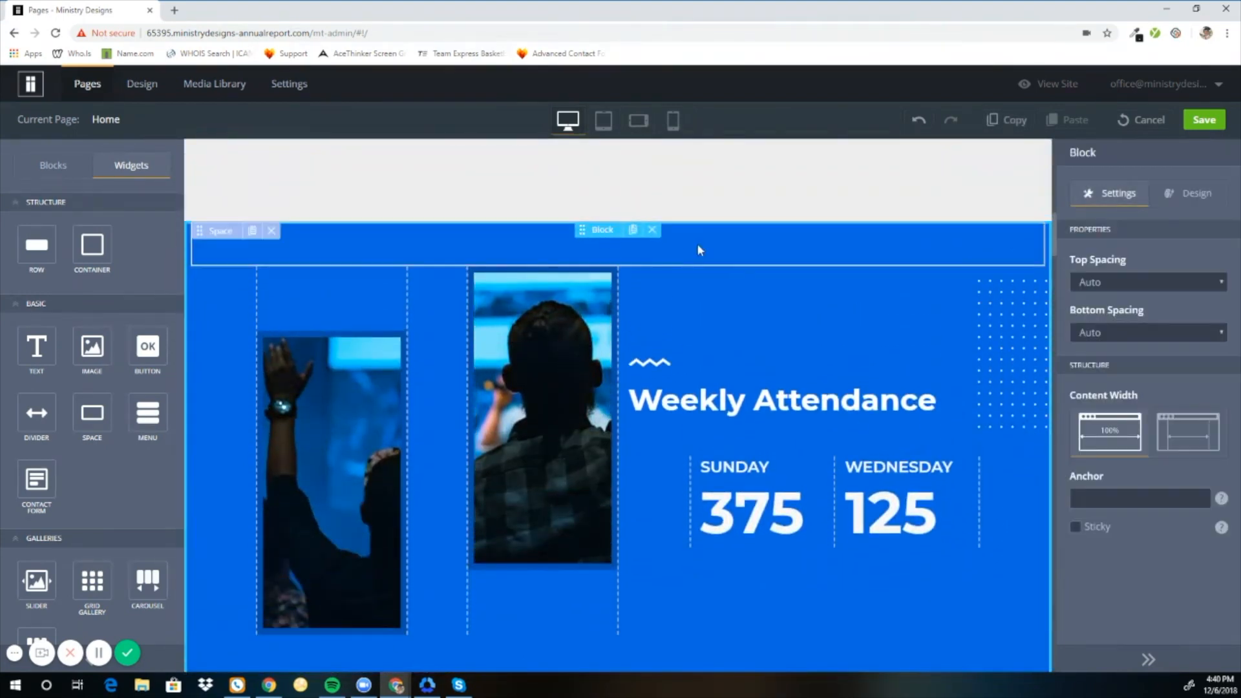
left_click(1199, 208)
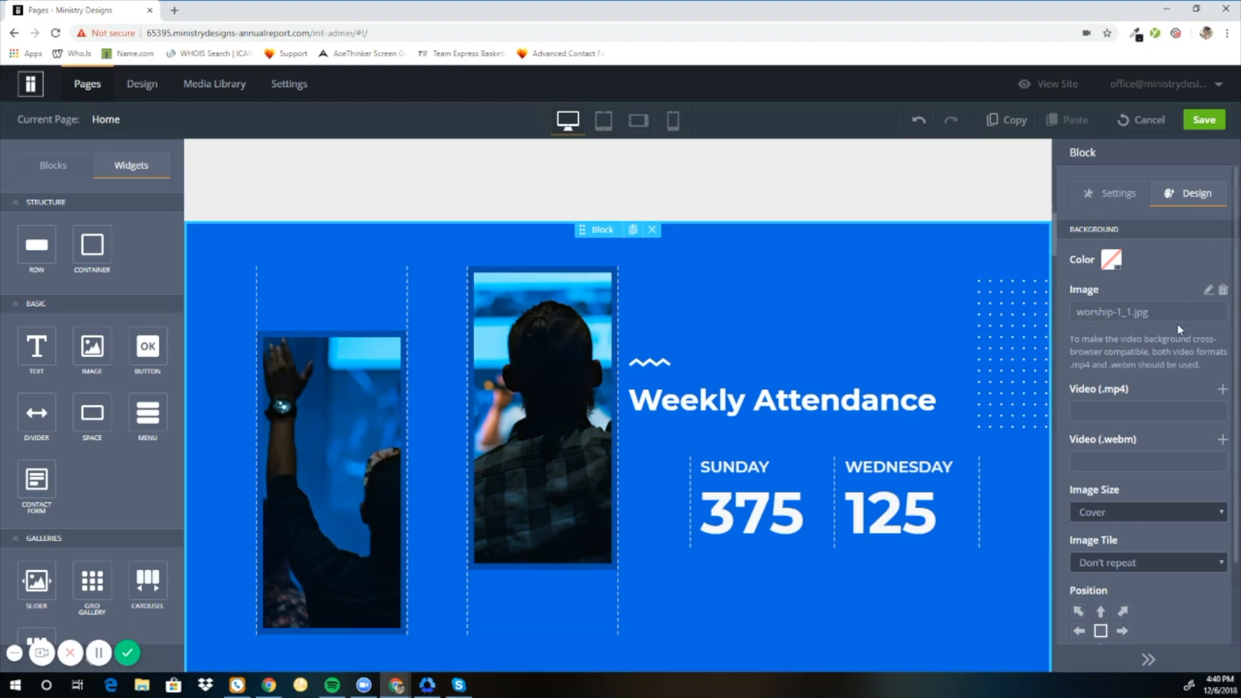
Try worship-3_1.jpg from the Media Library as the background image of the Weekly Attendance block.
left_click(1208, 292)
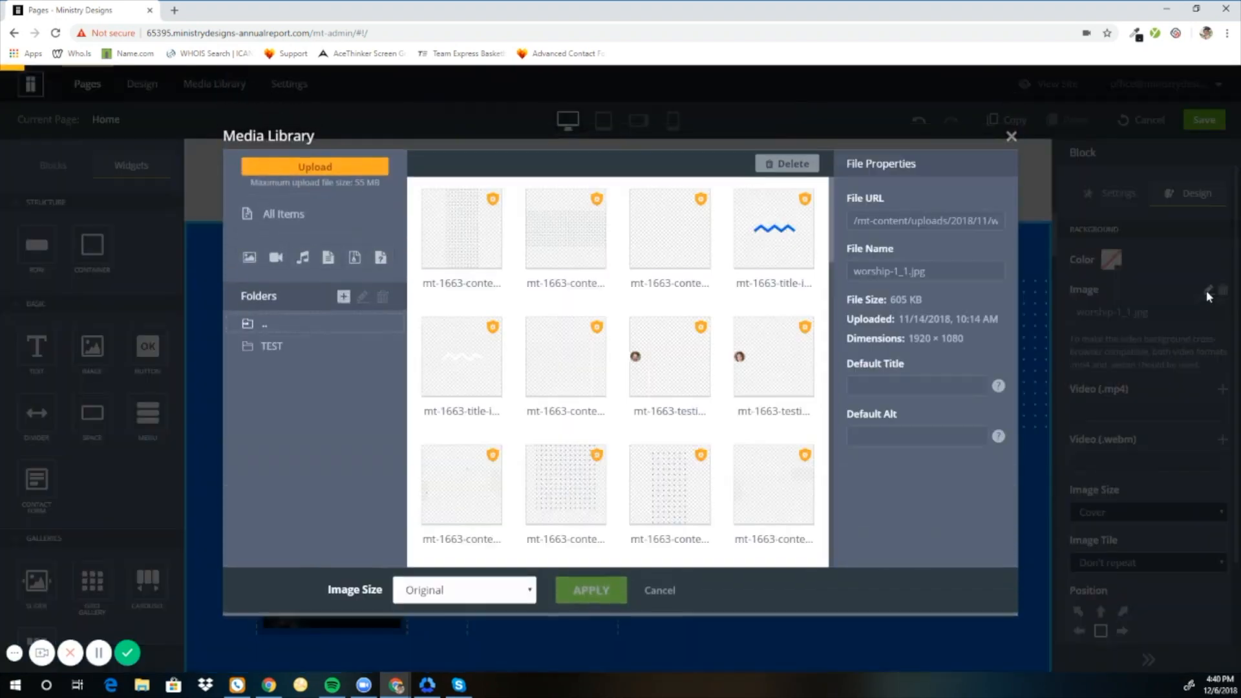
scroll(643, 332, "down", 7)
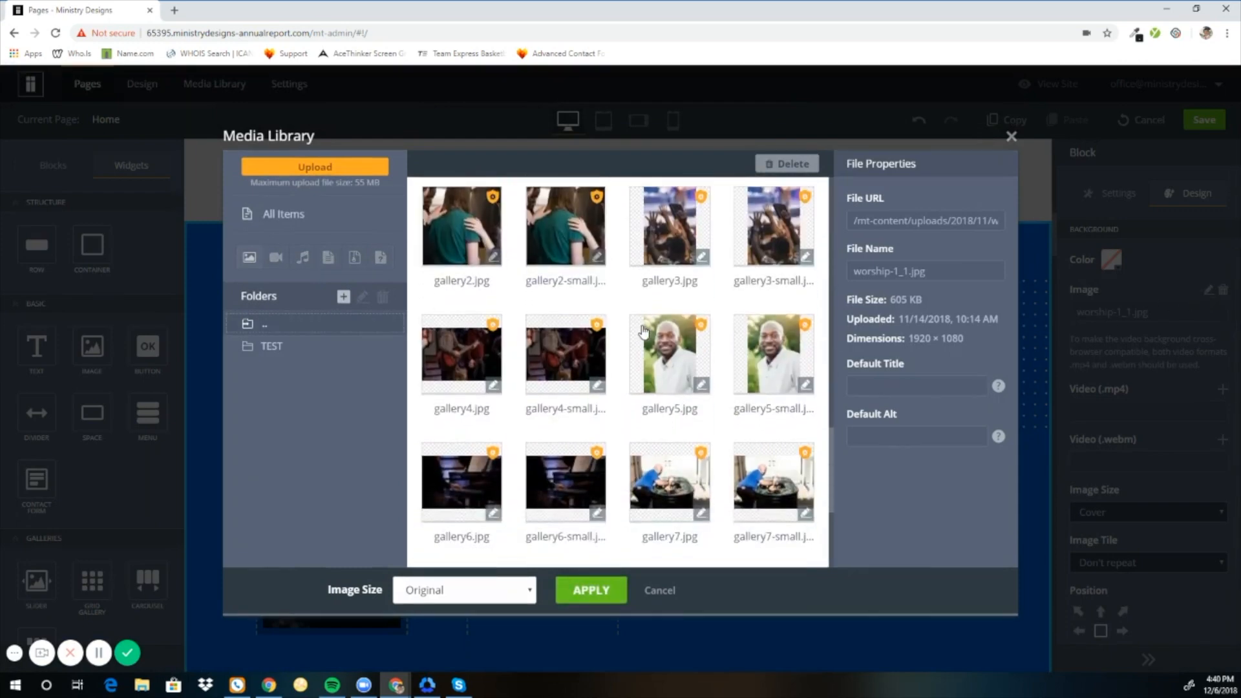
scroll(627, 381, "down", 1)
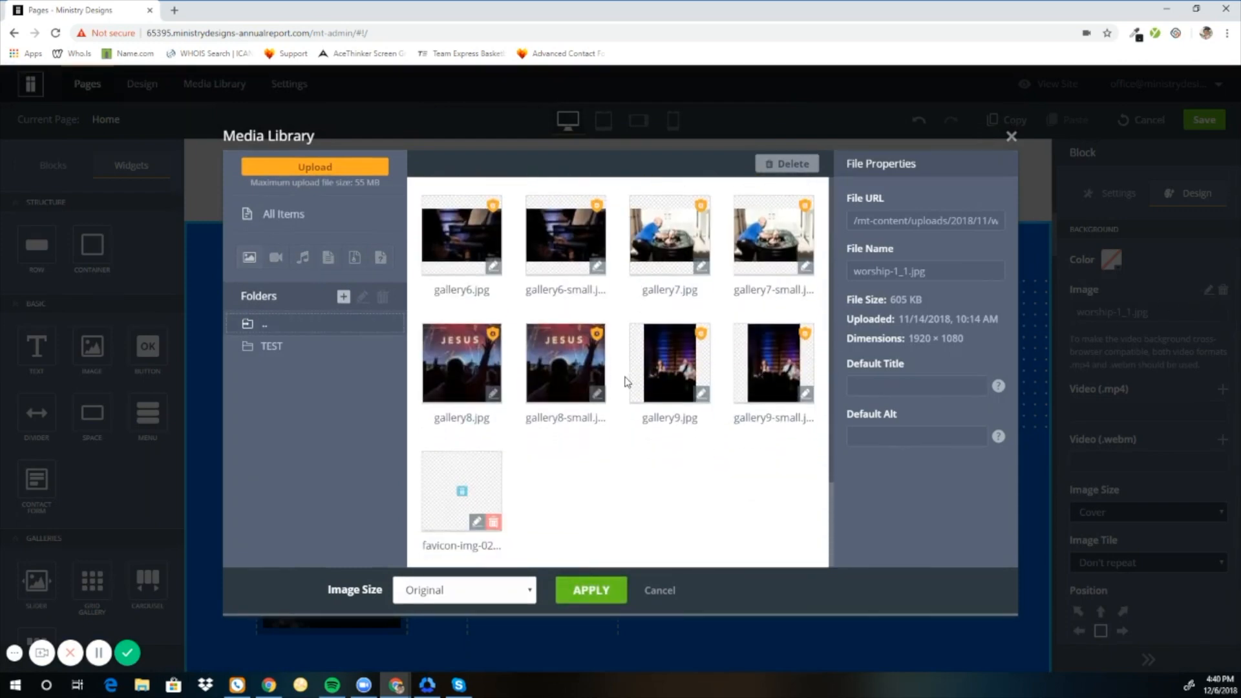
scroll(627, 382, "up", 7)
left_click(302, 227)
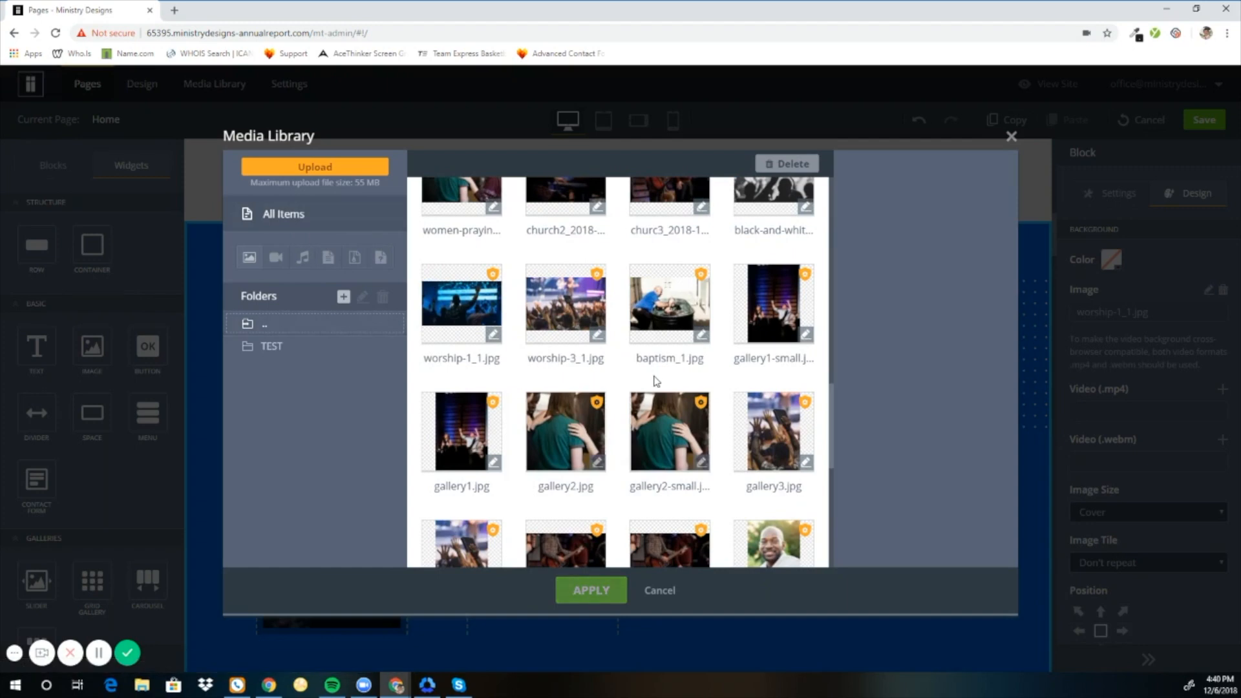
scroll(655, 381, "down", 5)
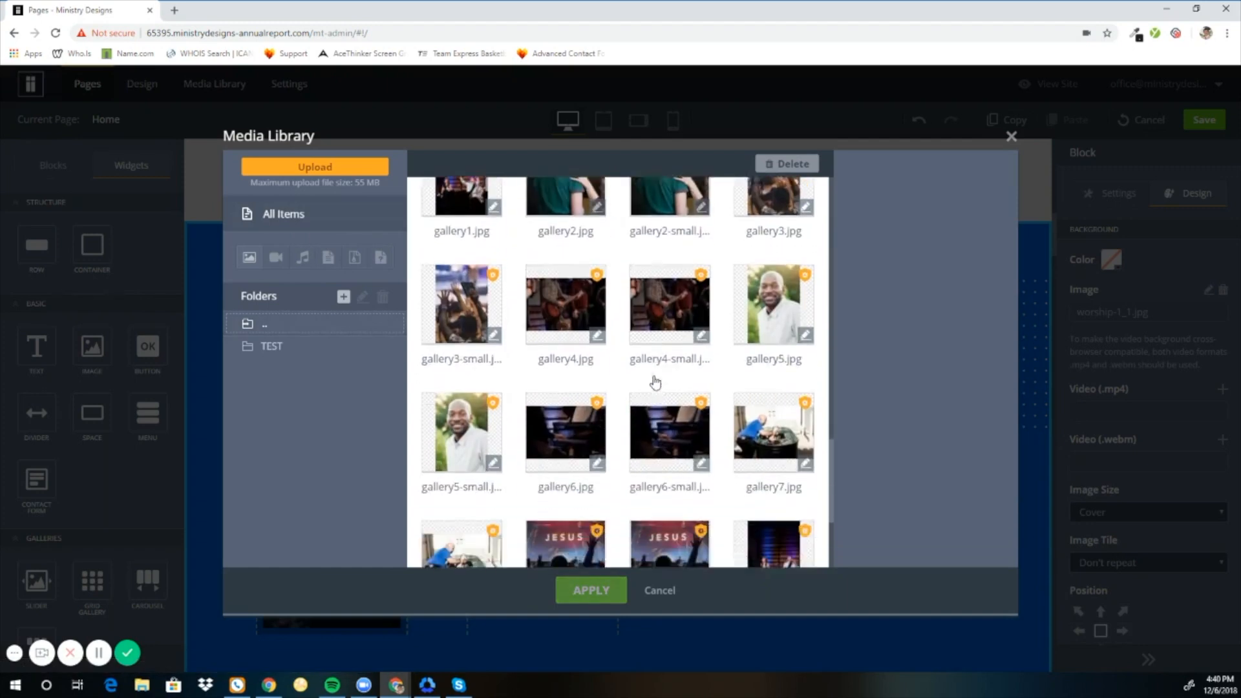
left_click(647, 315)
scroll(647, 316, "up", 5)
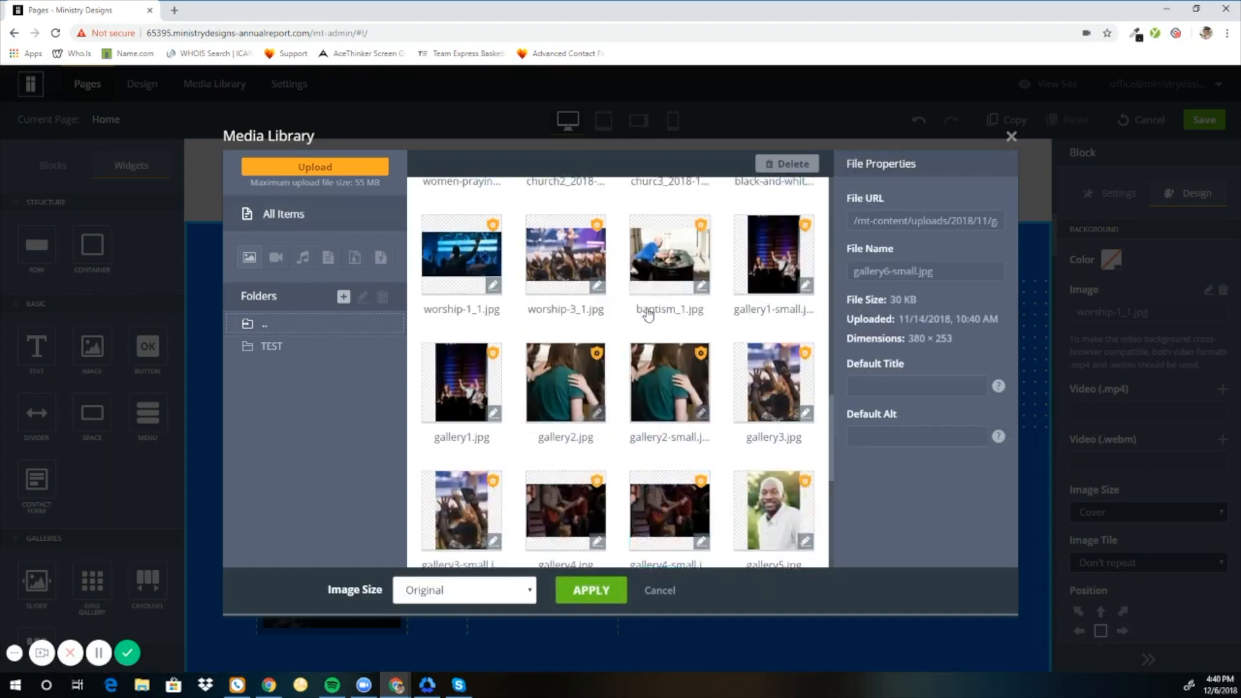
left_click(592, 423)
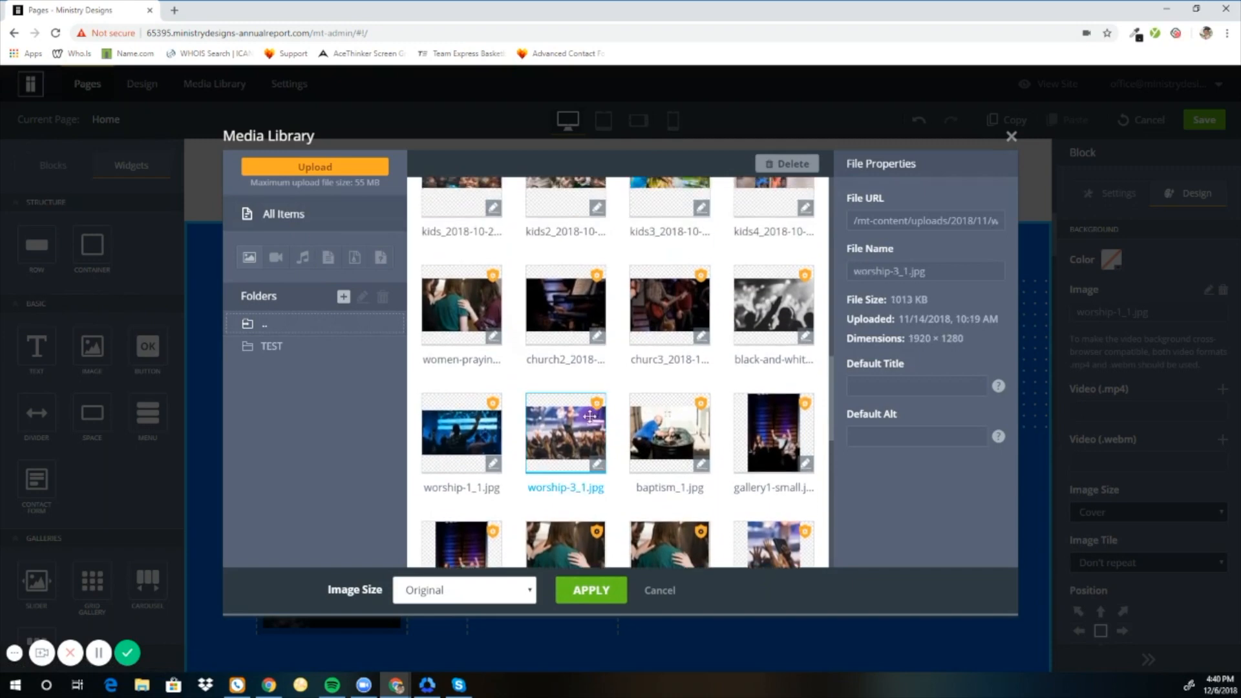
left_click(606, 590)
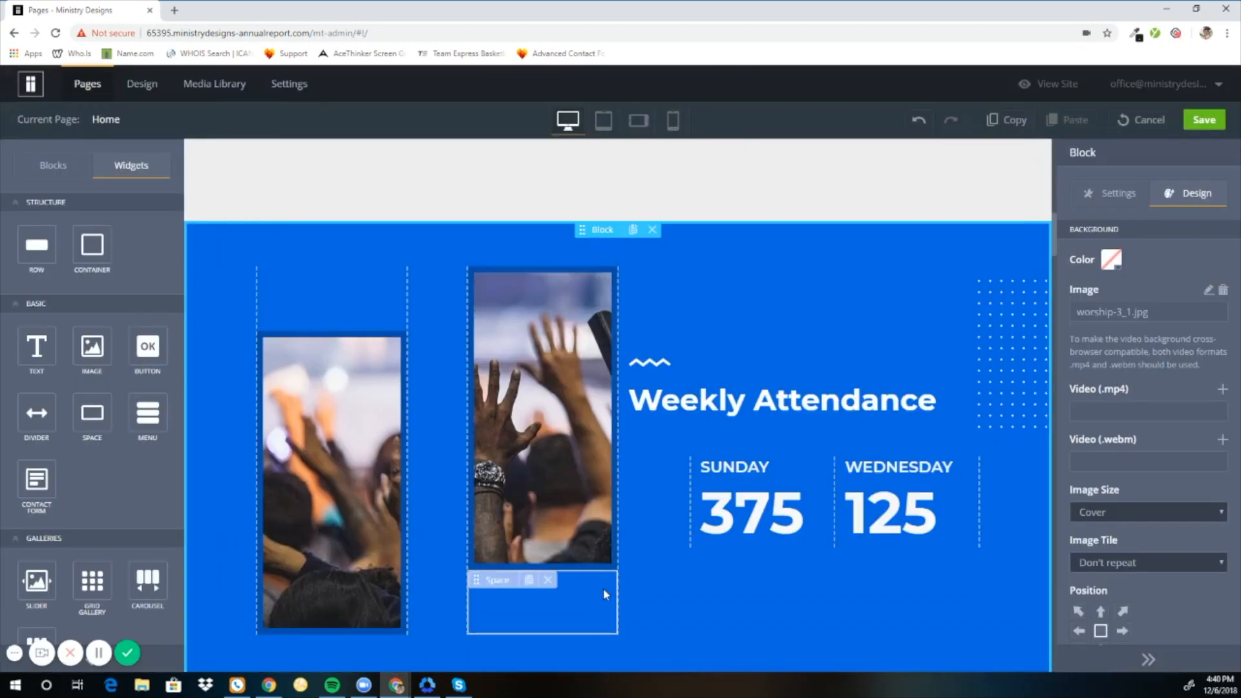
Check the new background image across the Weekly Attendance block, and undo the image change.
scroll(578, 410, "down", 2)
scroll(578, 409, "down", 2)
scroll(578, 409, "up", 5)
scroll(578, 410, "down", 4)
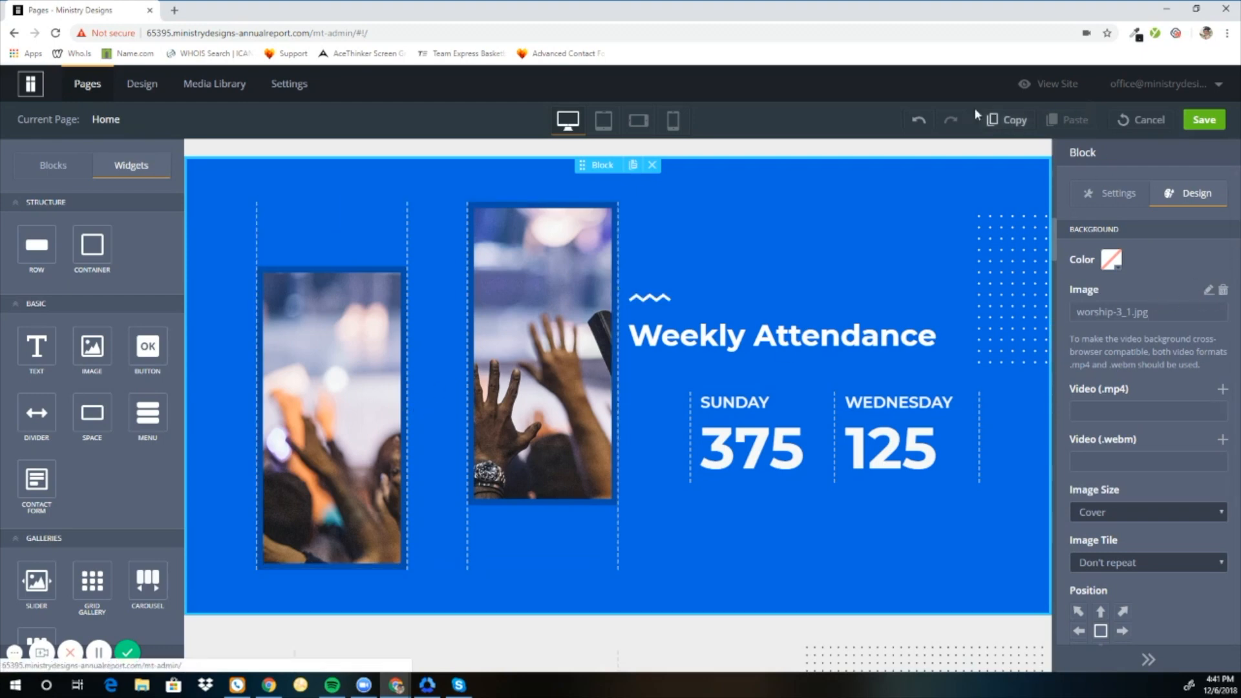
left_click(918, 120)
scroll(940, 302, "up", 10)
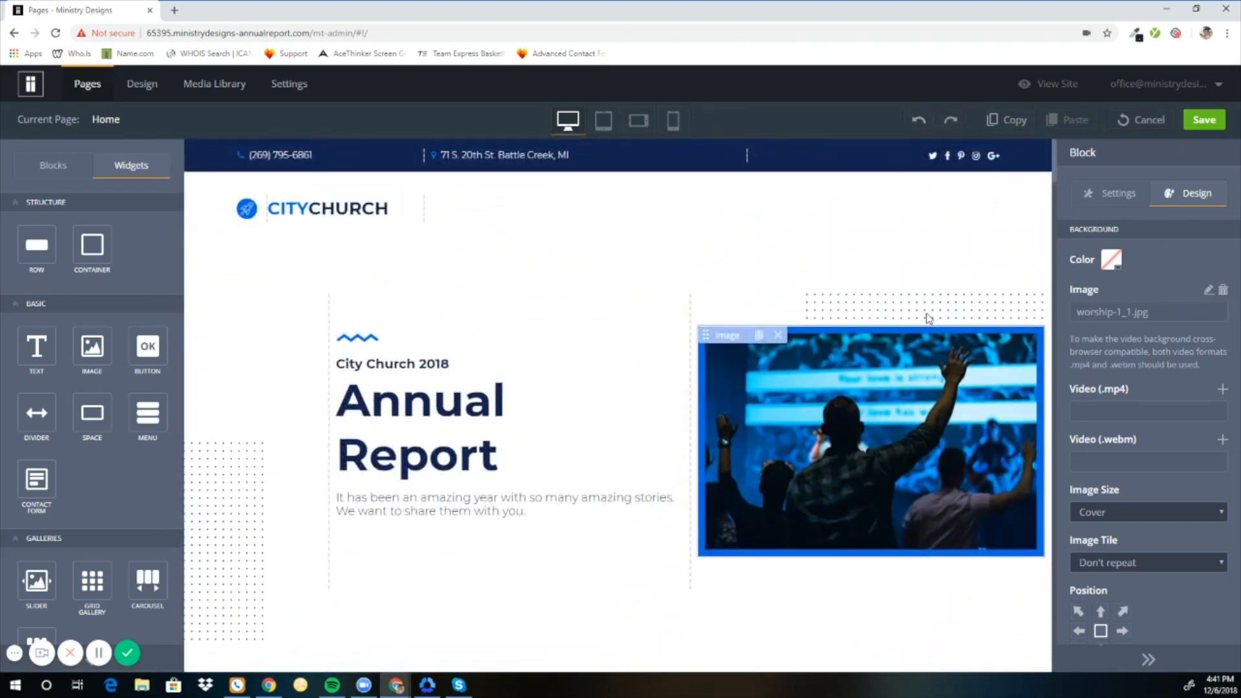
Leave the Pages editor without saving the changes, and open the site's Design section.
left_click(142, 84)
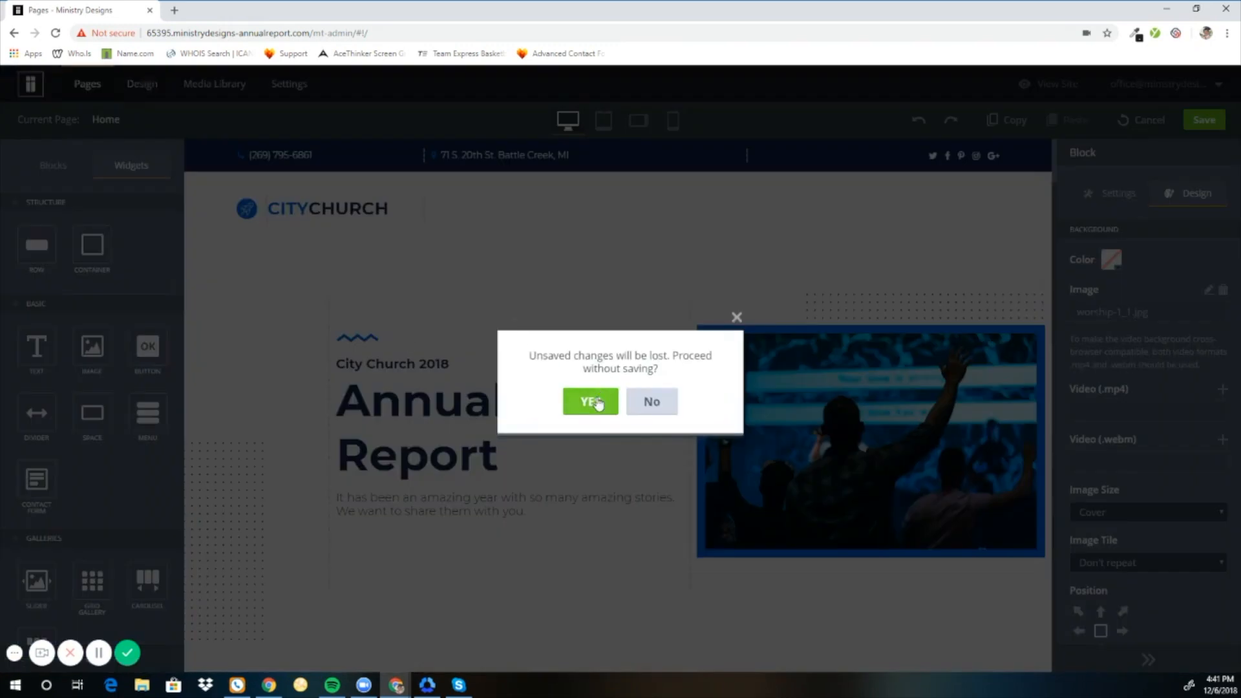
left_click(590, 401)
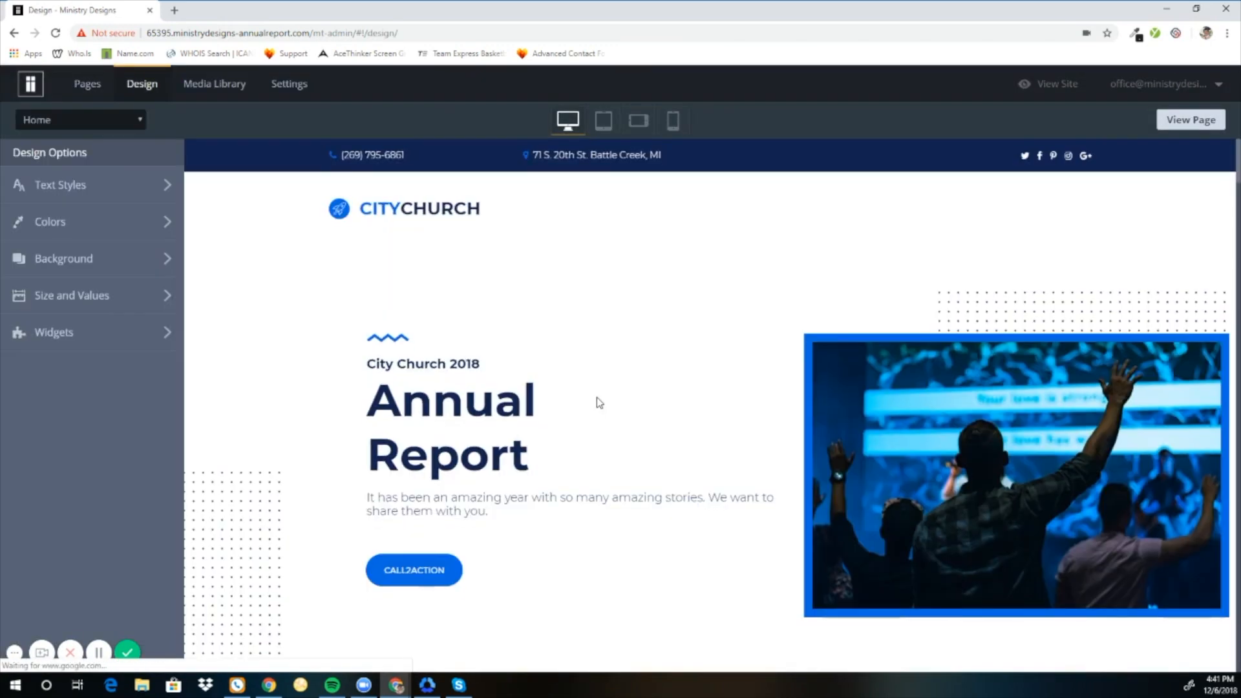
left_click(86, 84)
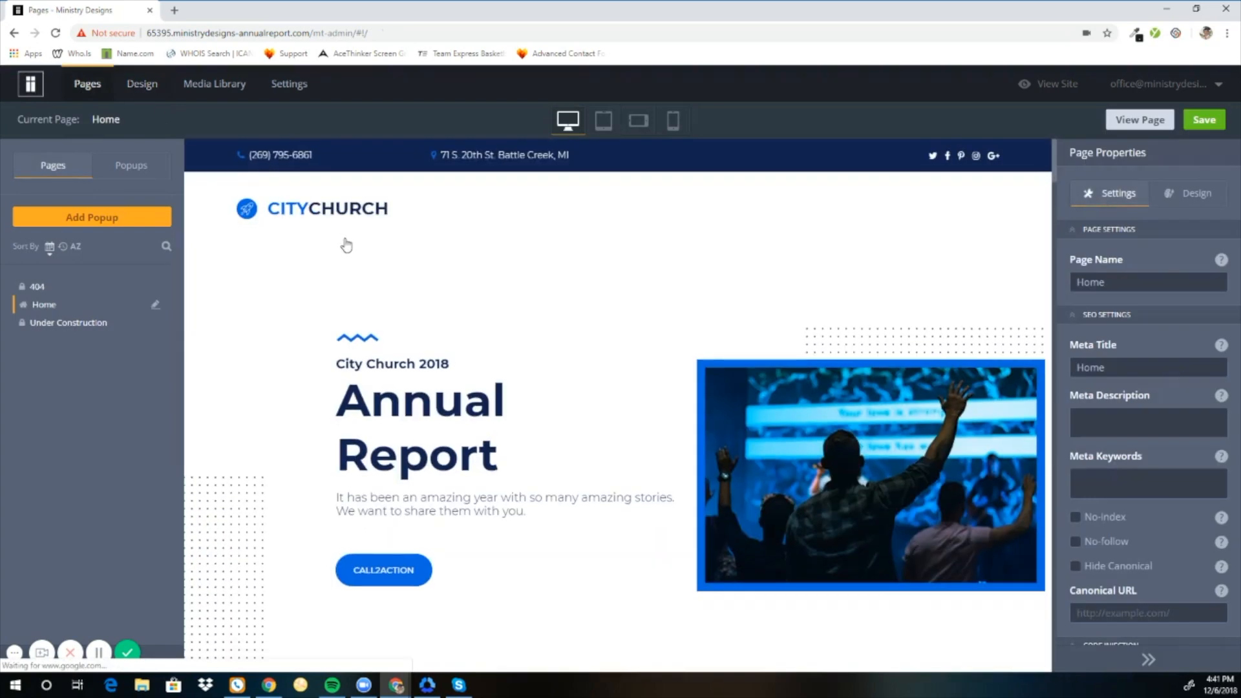
left_click(144, 95)
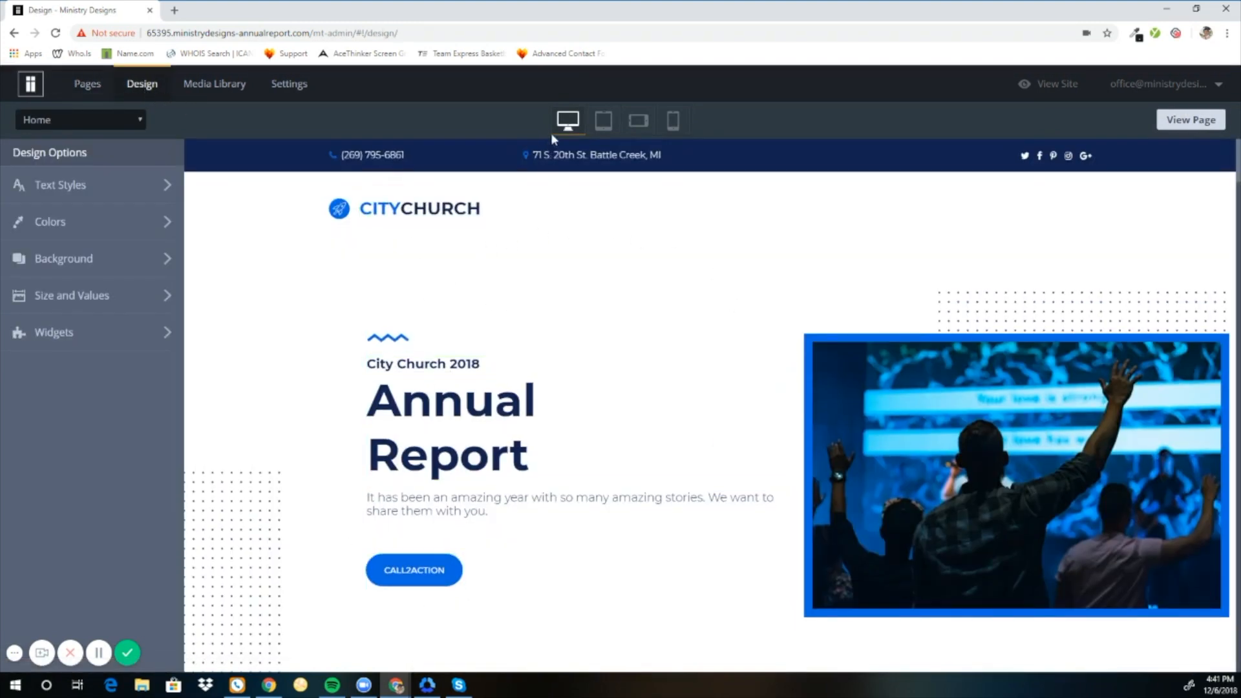
View the live Home page down to the Weekly Attendance section, and close its browser tab.
left_click(1194, 120)
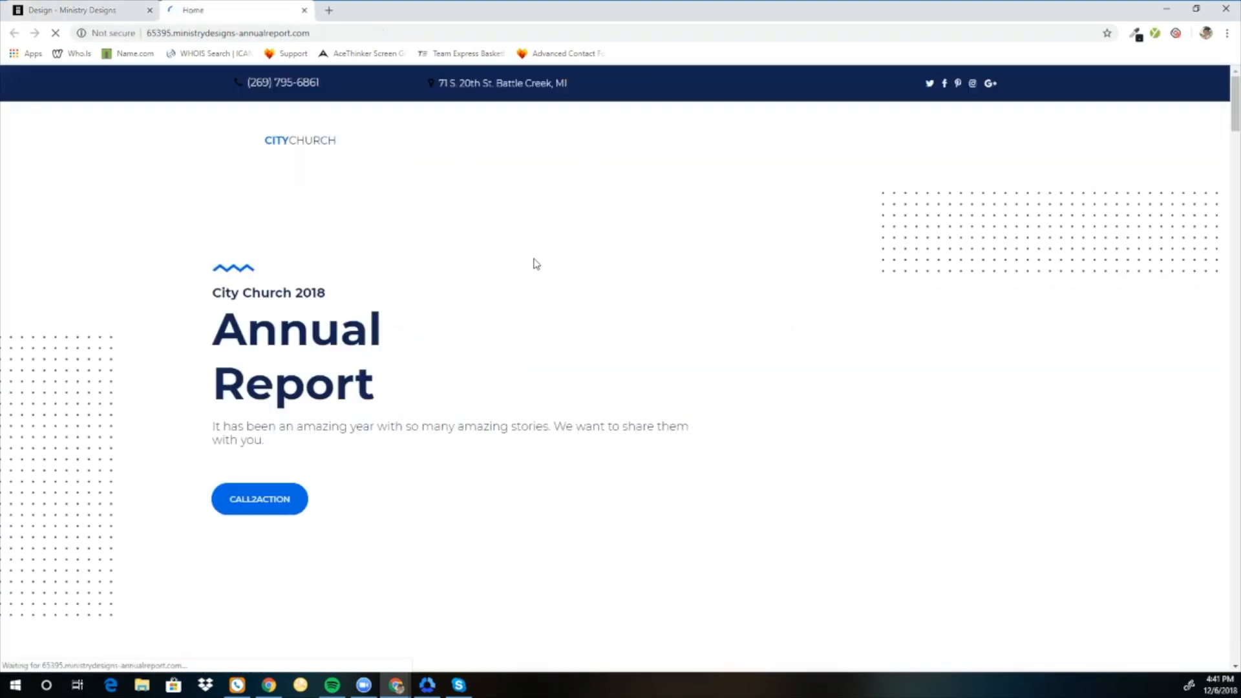
scroll(510, 254, "down", 5)
scroll(513, 256, "down", 5)
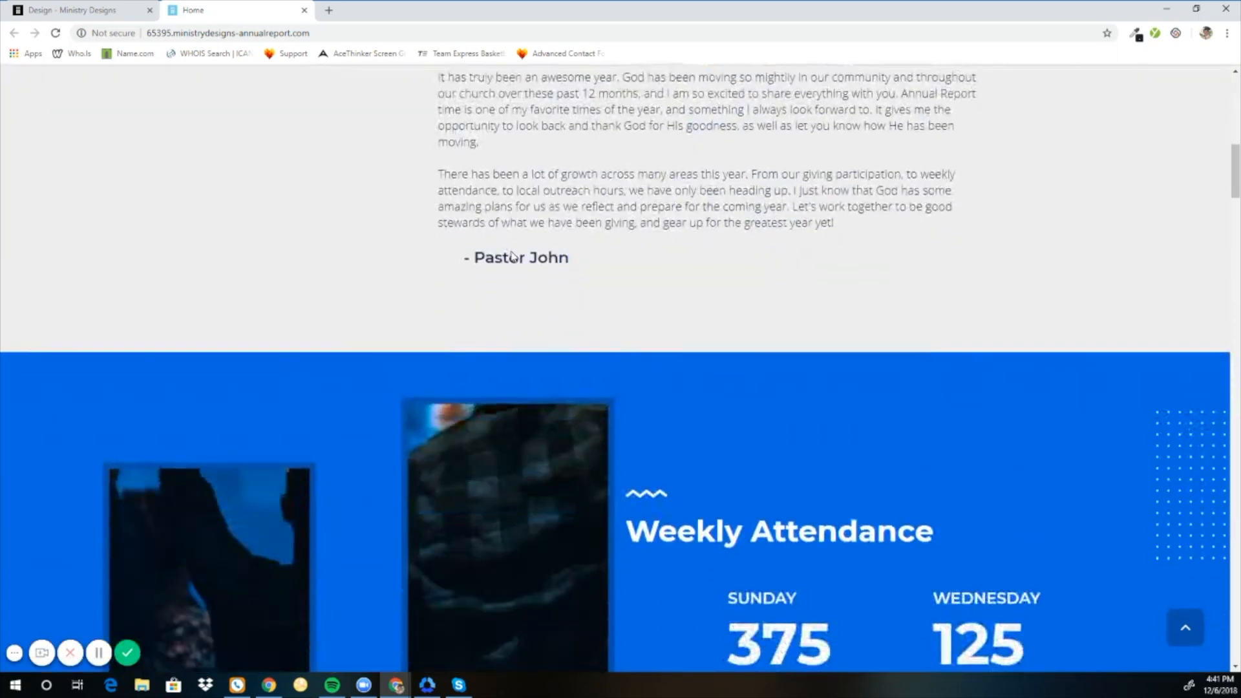
left_click(304, 11)
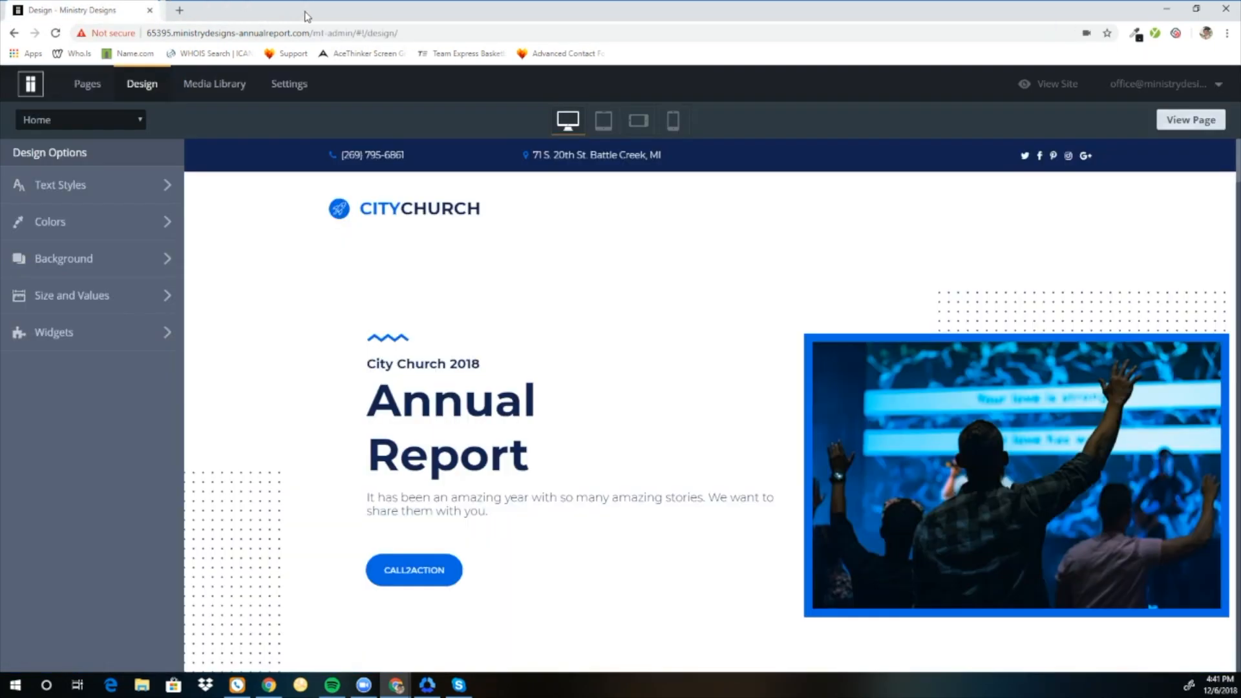
Keep Home as the previewed page and look through the site's text styles, including the heading styles.
left_click(60, 123)
left_click(76, 403)
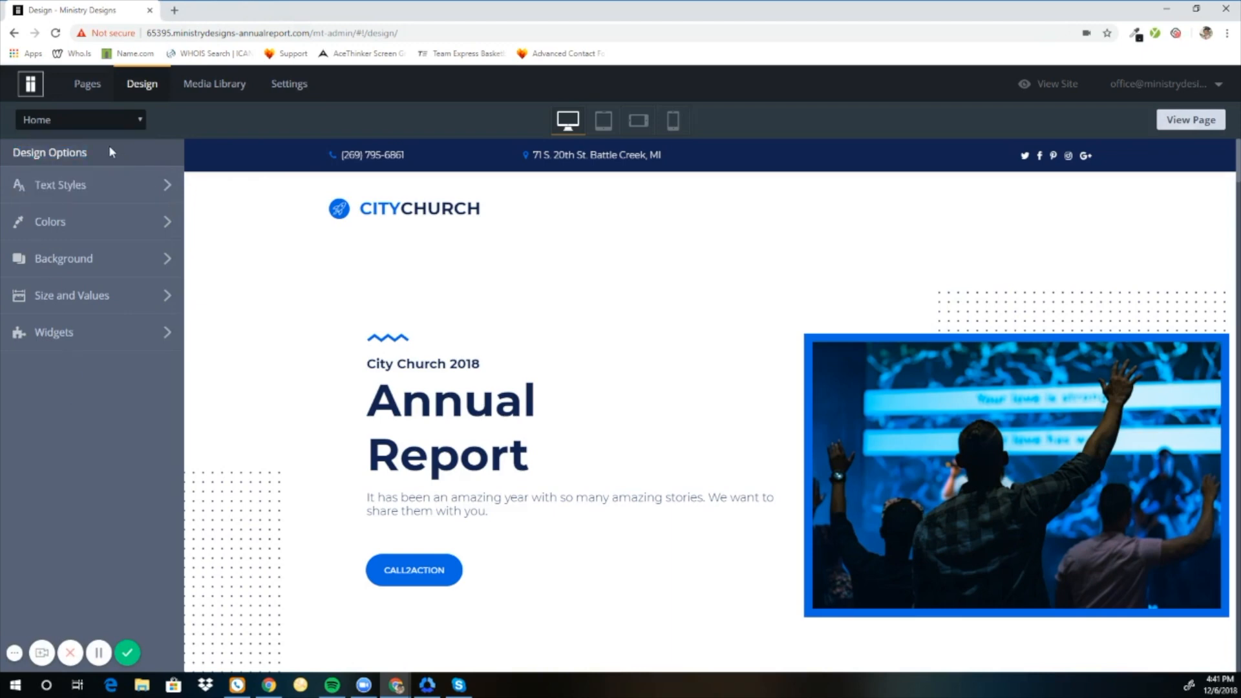
left_click(61, 186)
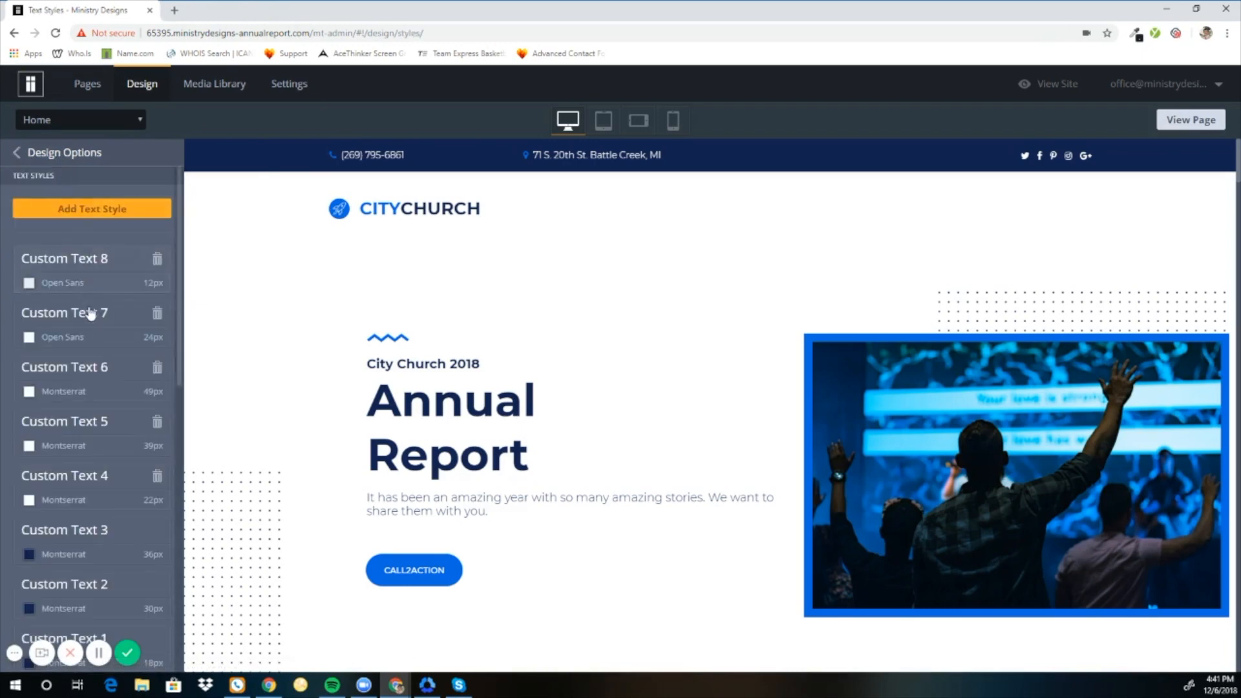
scroll(90, 313, "down", 10)
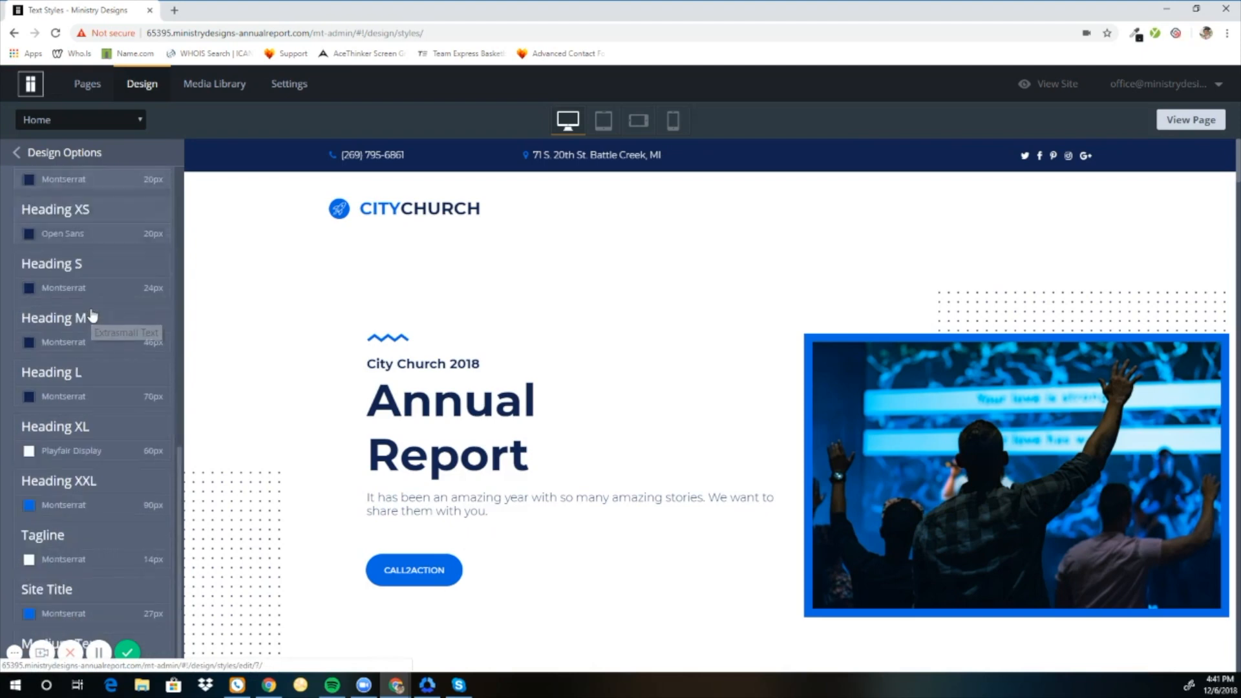
scroll(92, 315, "down", 1)
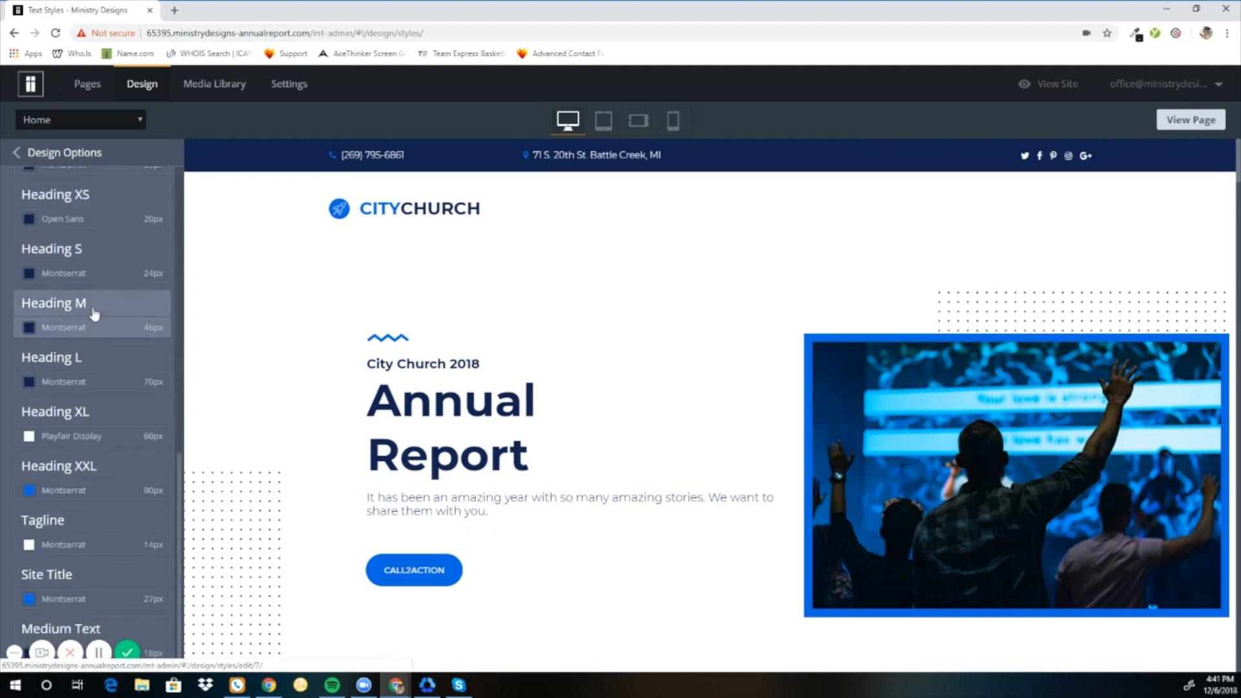
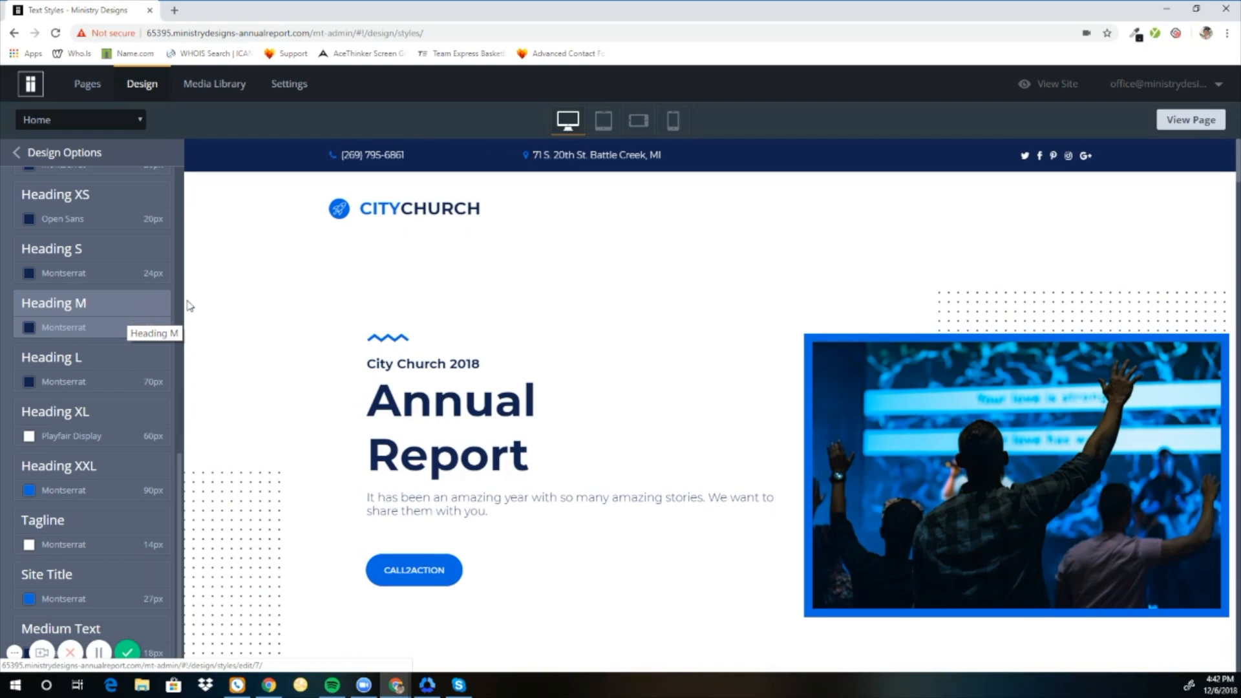
Open the Heading L style from the Annual Report title and try red as its text colour.
left_click(434, 401)
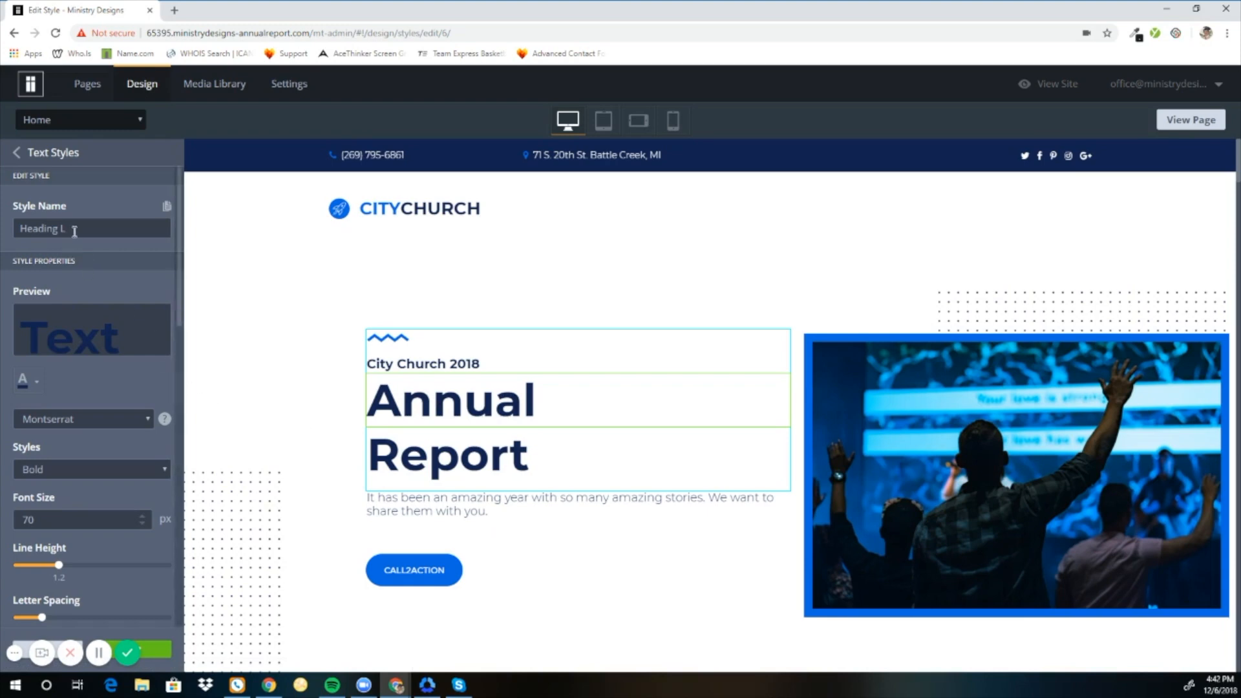
left_click_drag(74, 231, 20, 225)
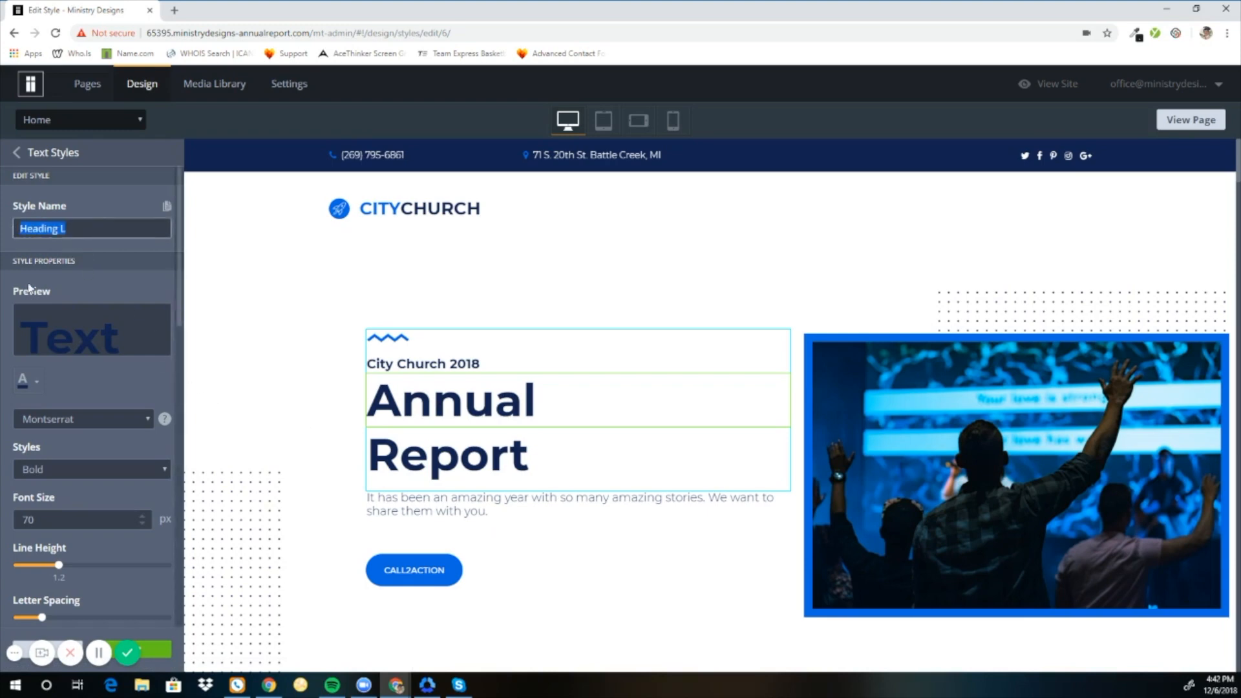
left_click(24, 376)
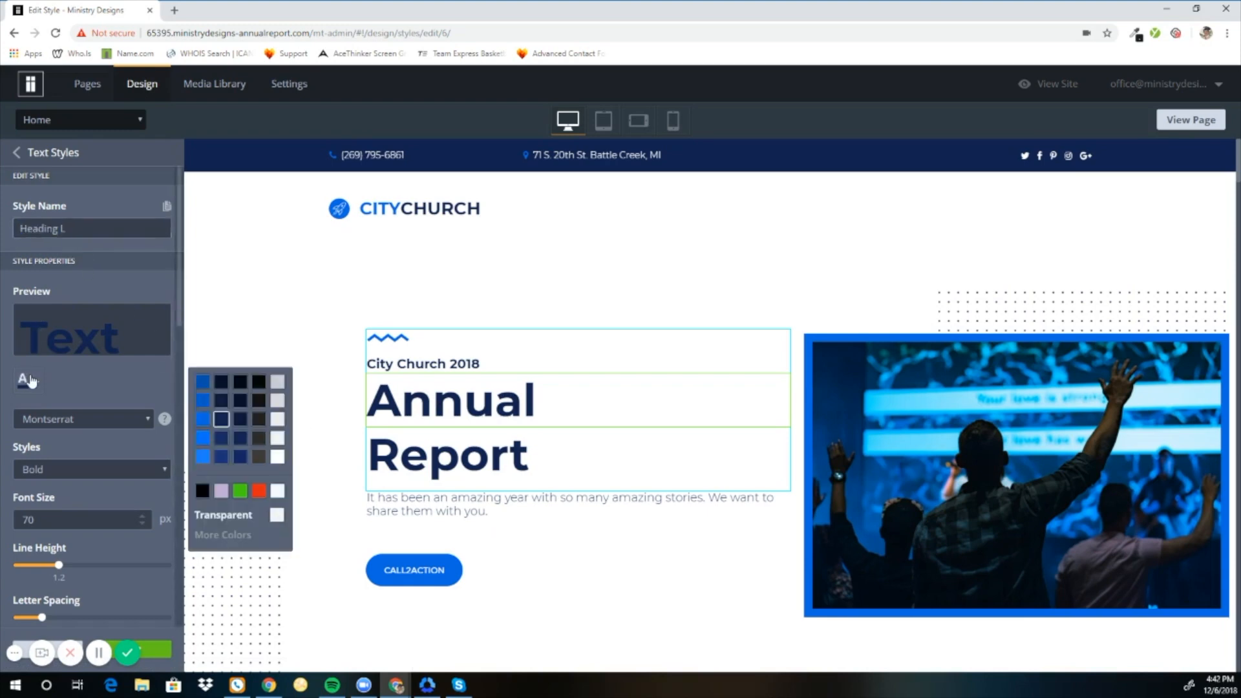
left_click(261, 496)
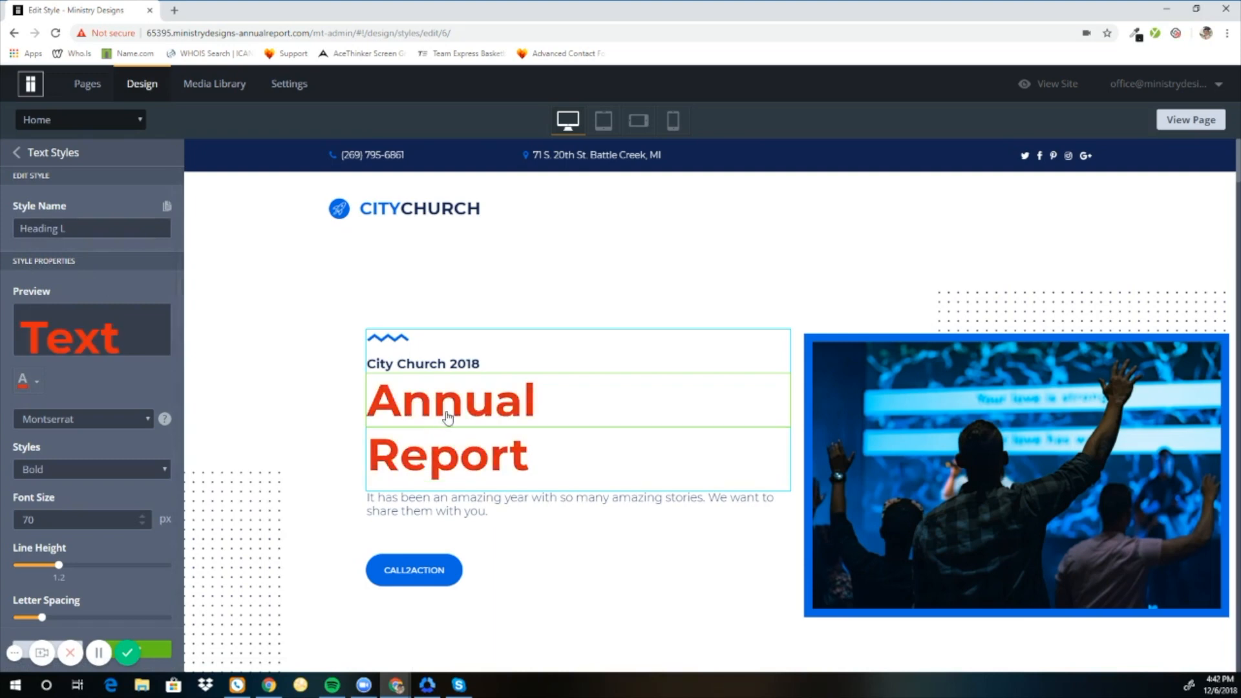
Try the Georgia font on the Heading L style, and discard the style's unsaved changes.
left_click(145, 420)
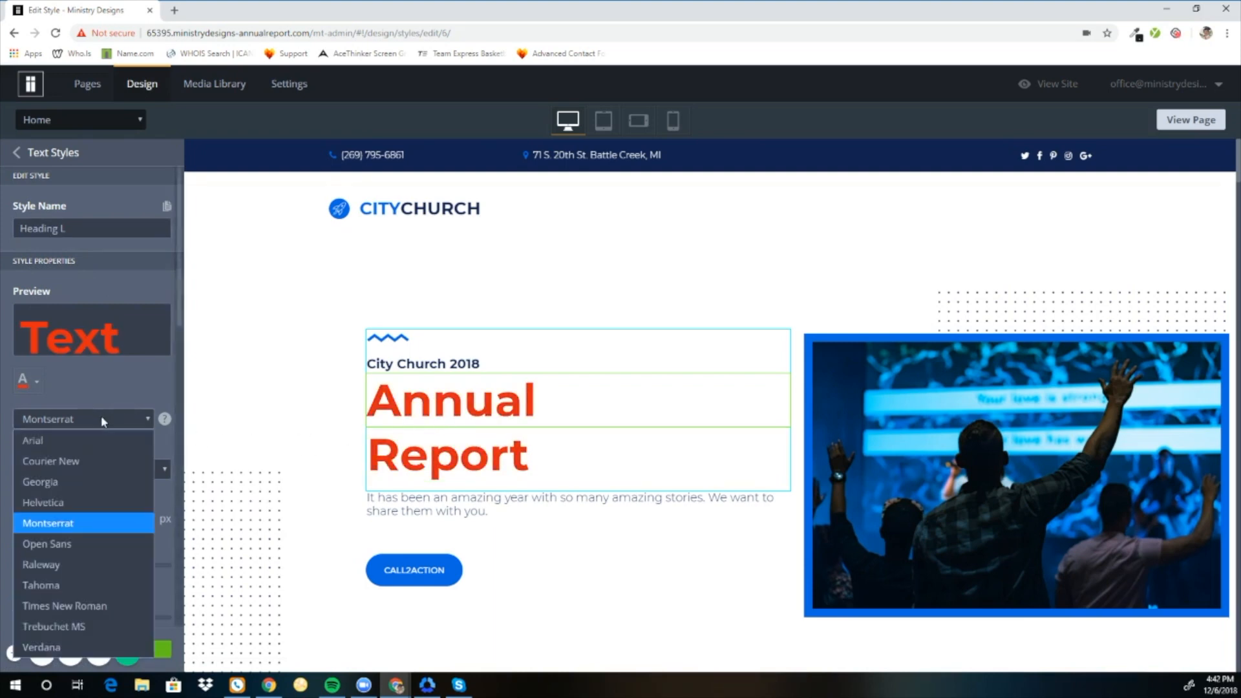
left_click(83, 486)
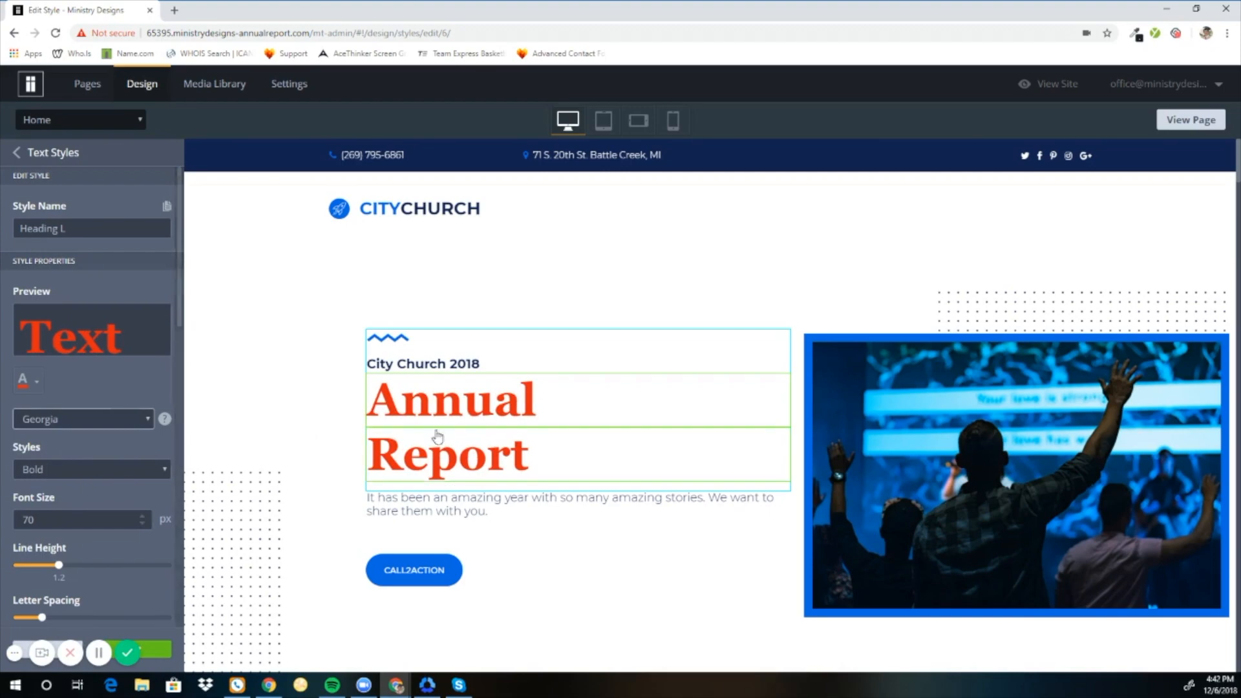
scroll(456, 413, "down", 15)
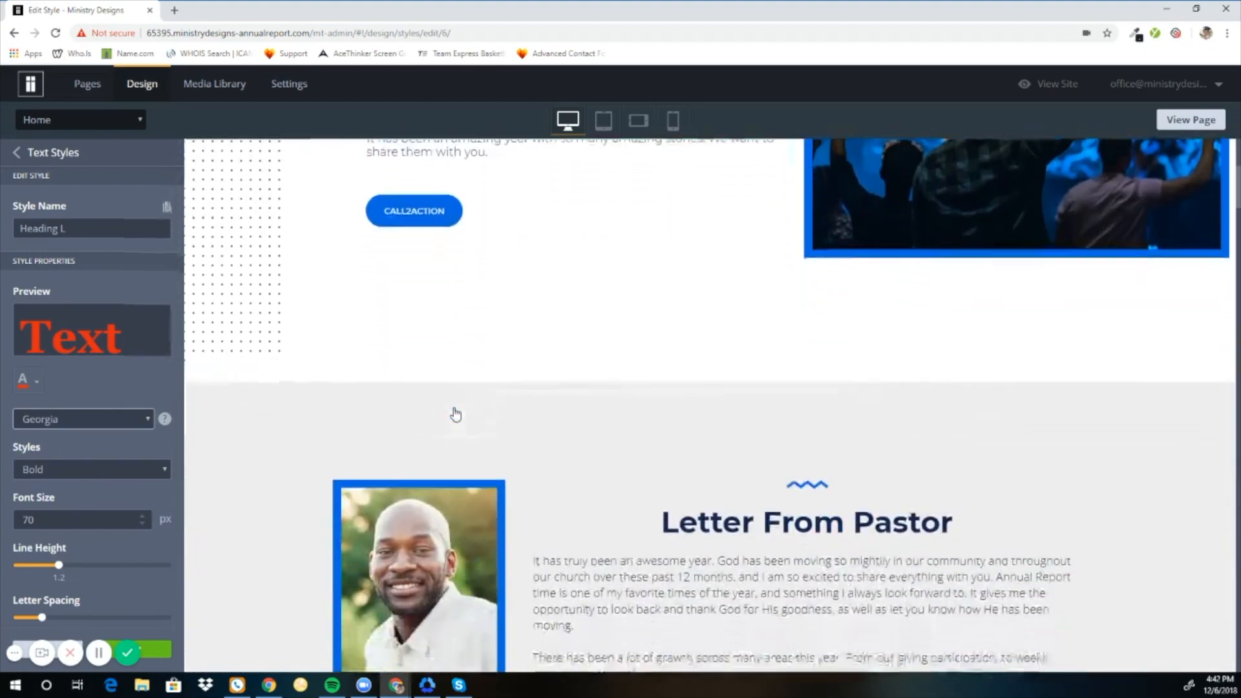
scroll(454, 408, "up", 15)
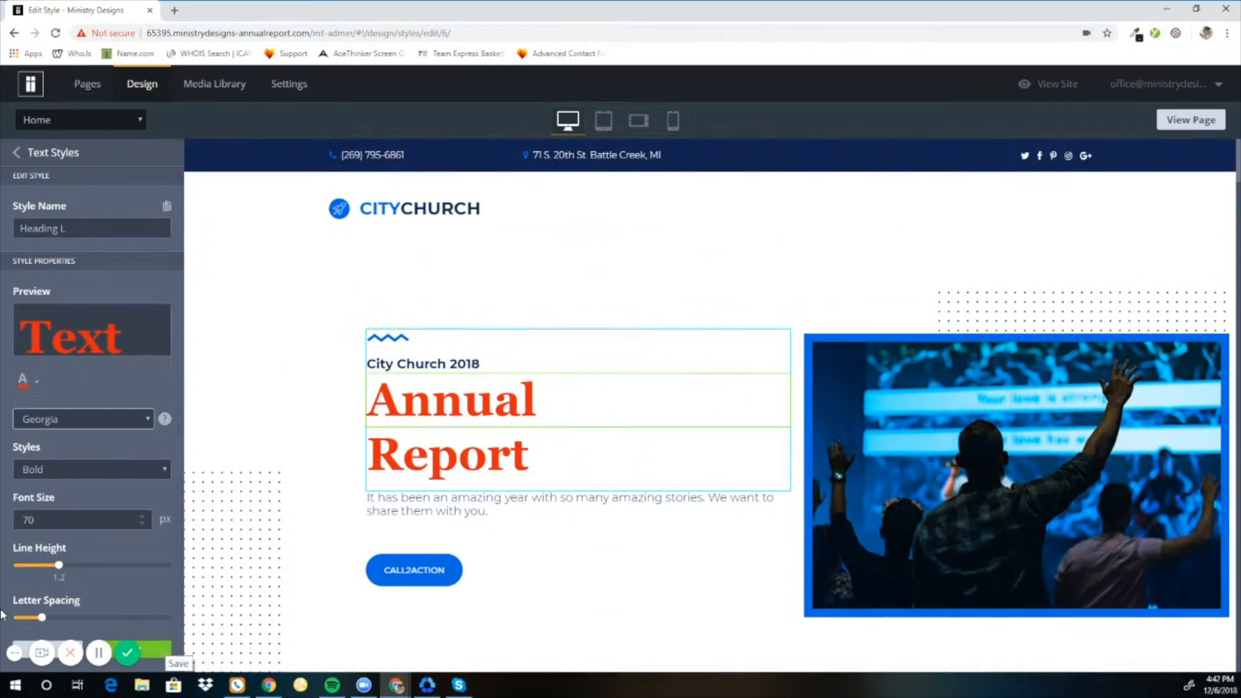
left_click(24, 648)
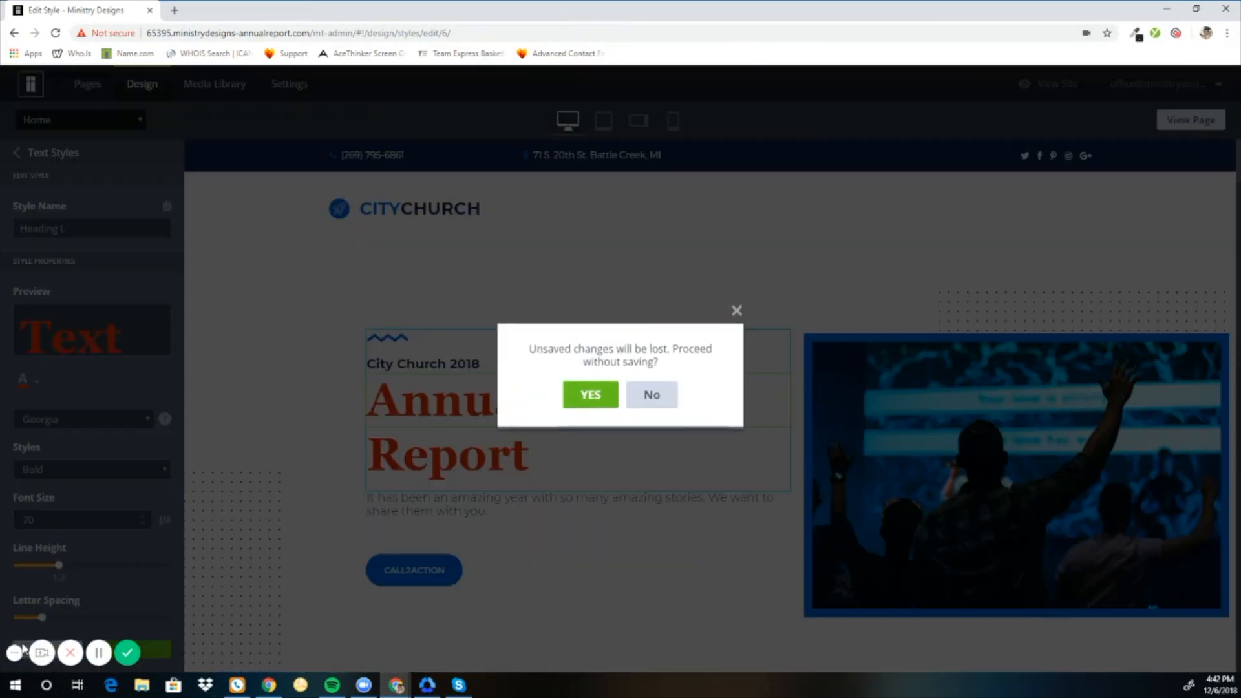
left_click(573, 404)
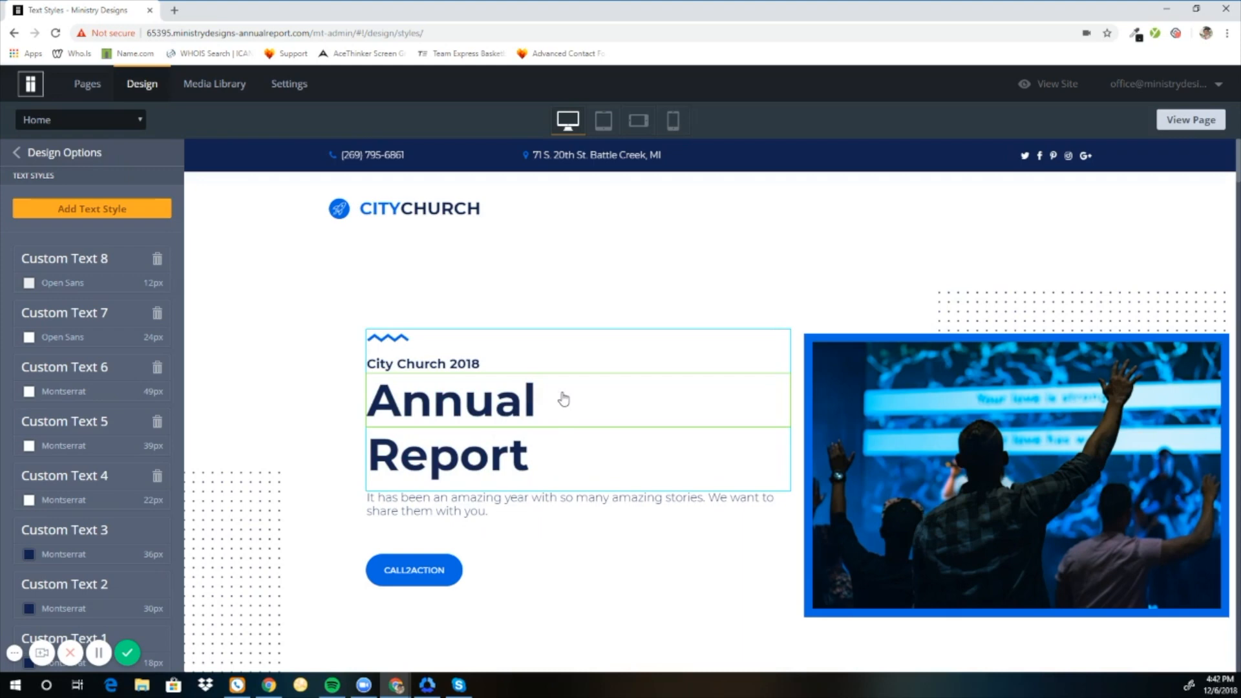
Open the Heading M style from the Letter From Pastor heading and try Georgia in Bold Italic.
scroll(567, 404, "down", 8)
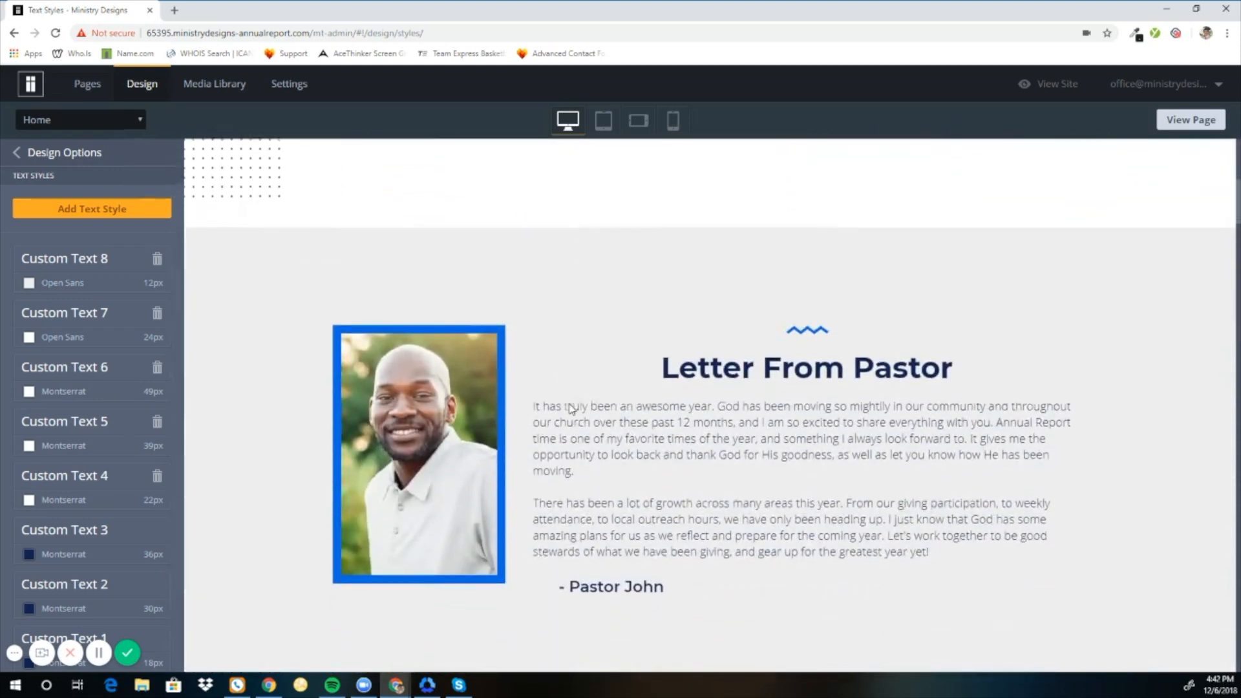
left_click(728, 375)
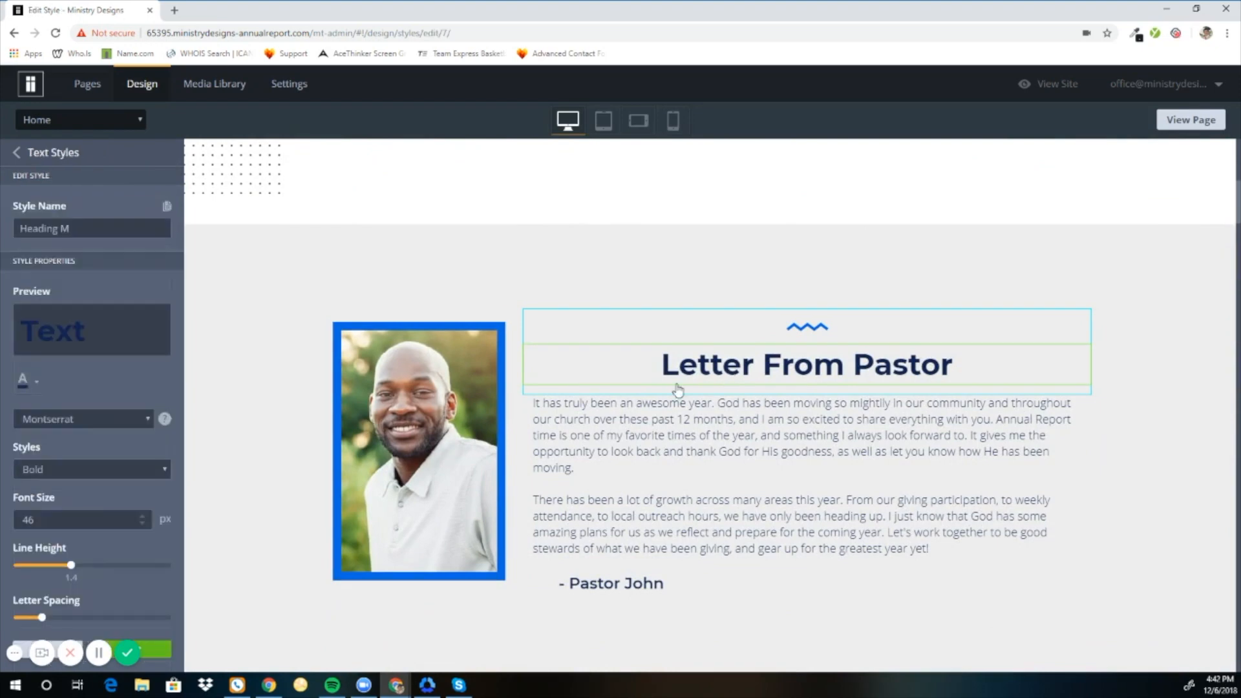
left_click(103, 420)
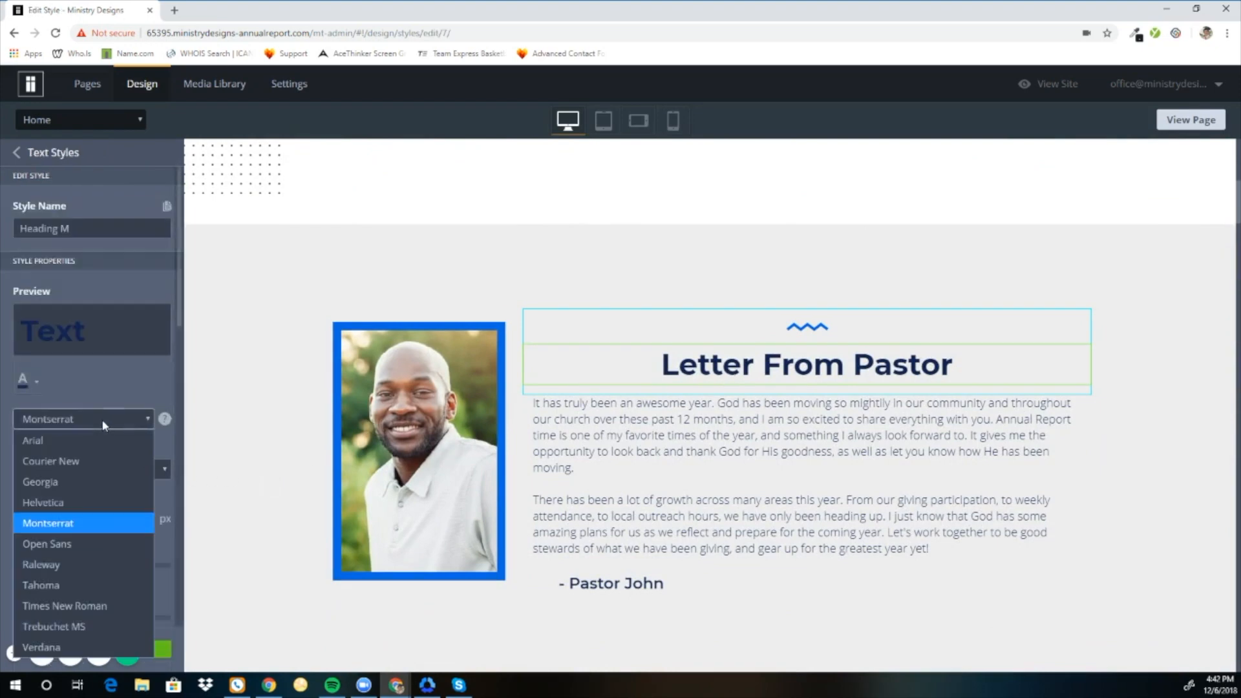
left_click(75, 482)
left_click(61, 472)
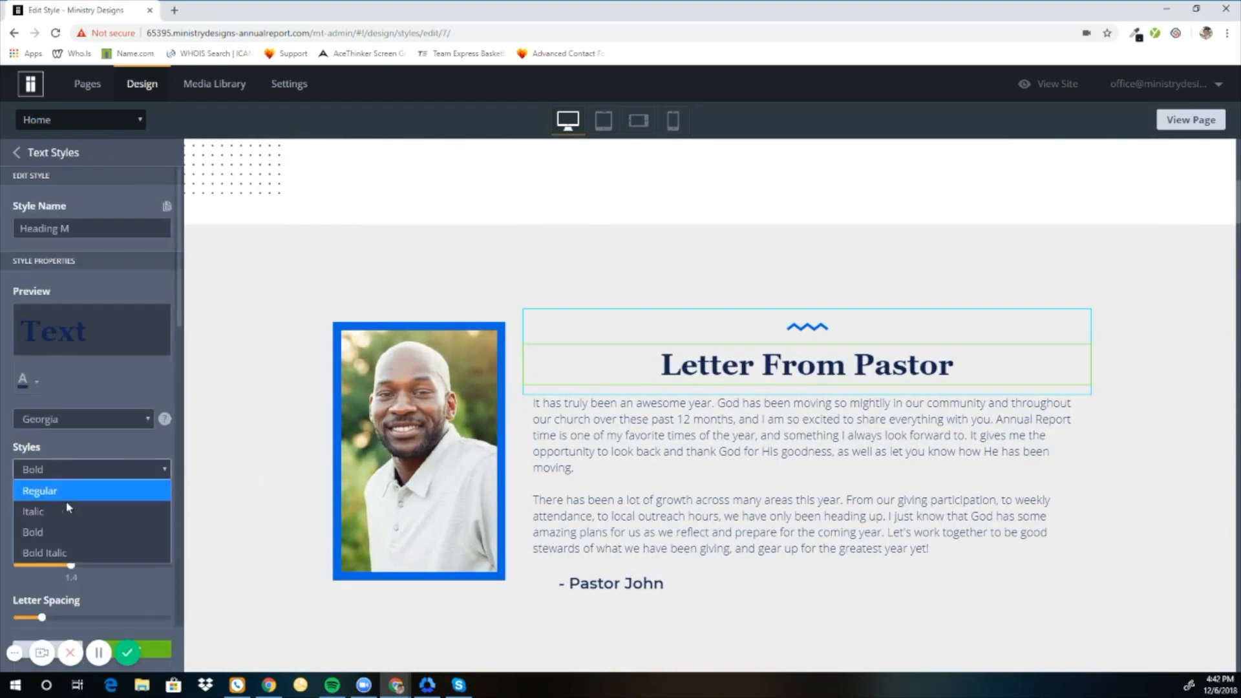
left_click(75, 553)
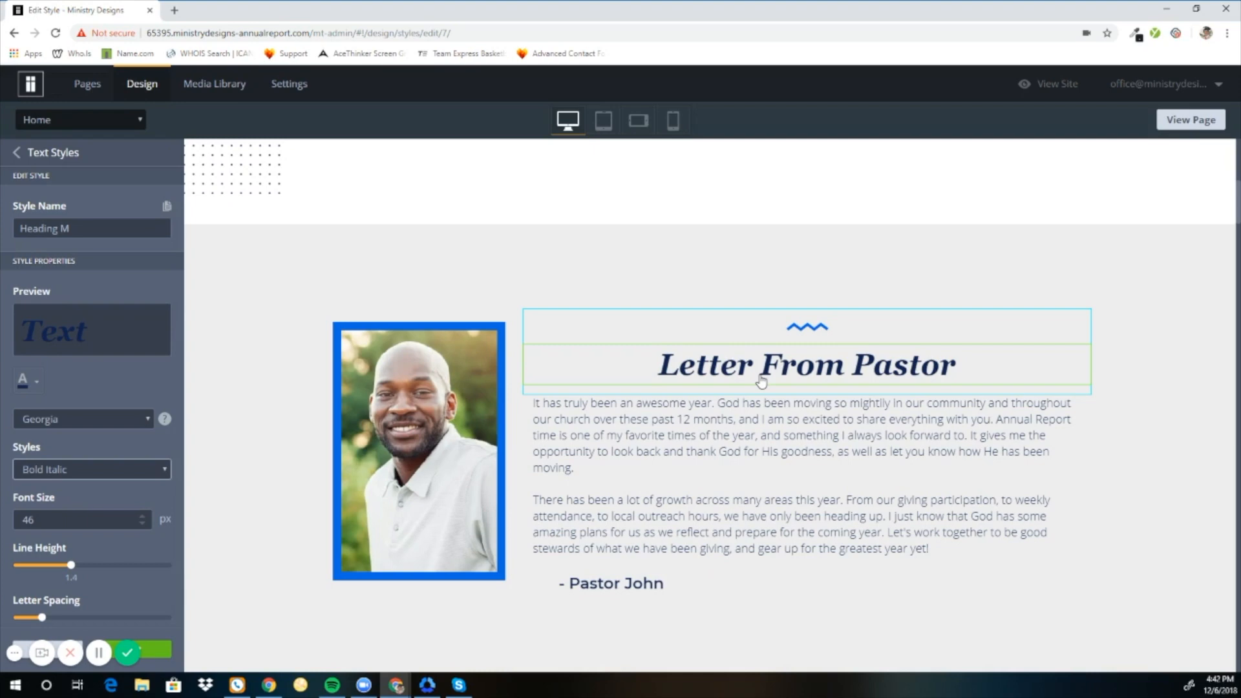
Check the restyled section headings on the Home page down to Fundraising, and discard the Heading M style's unsaved changes.
scroll(761, 381, "down", 8)
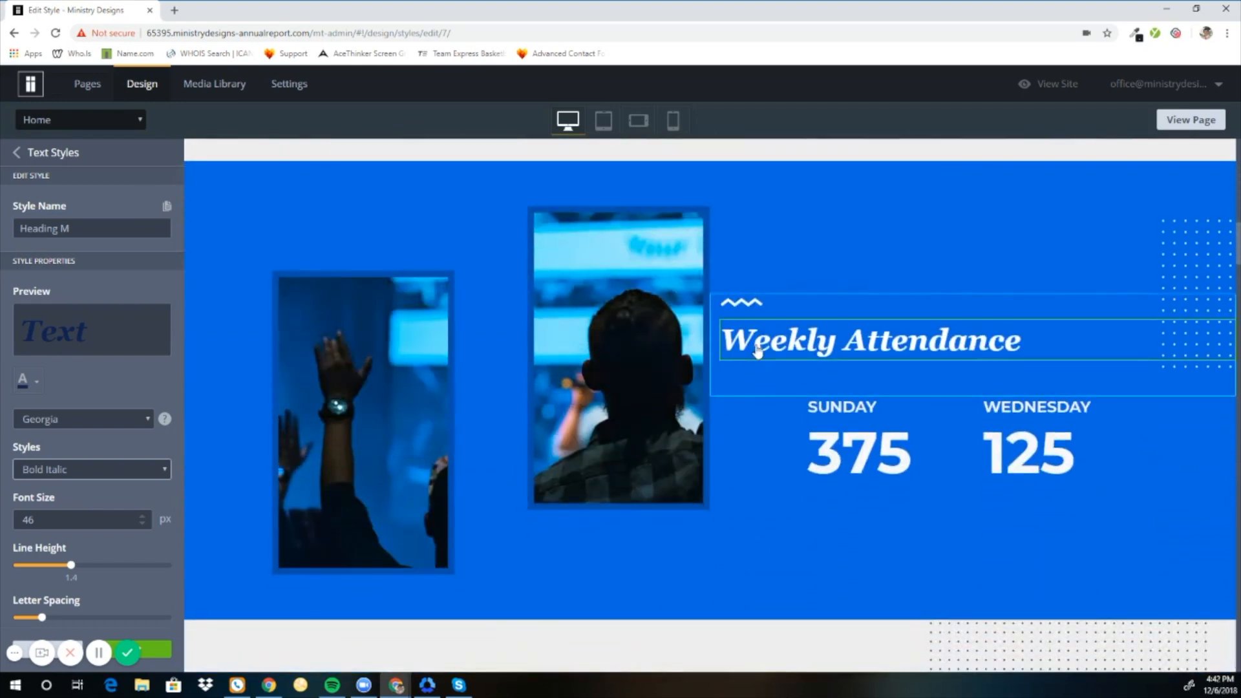
scroll(889, 351, "down", 5)
scroll(526, 493, "down", 5)
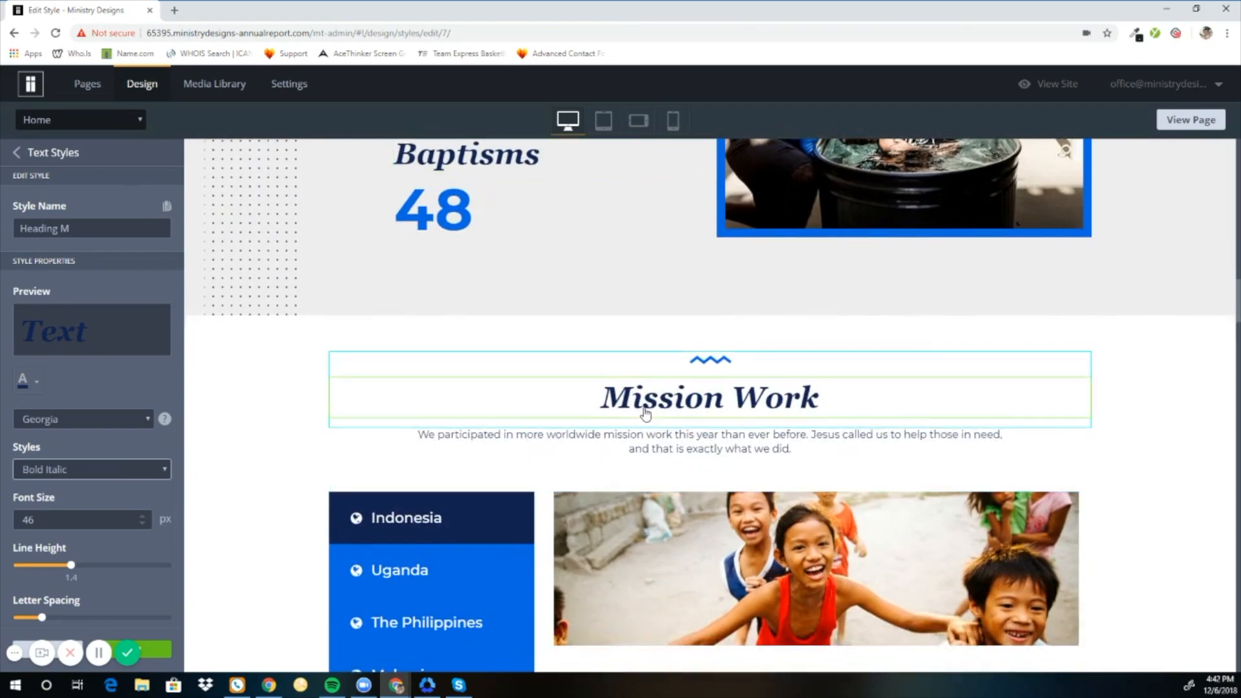
scroll(644, 413, "down", 8)
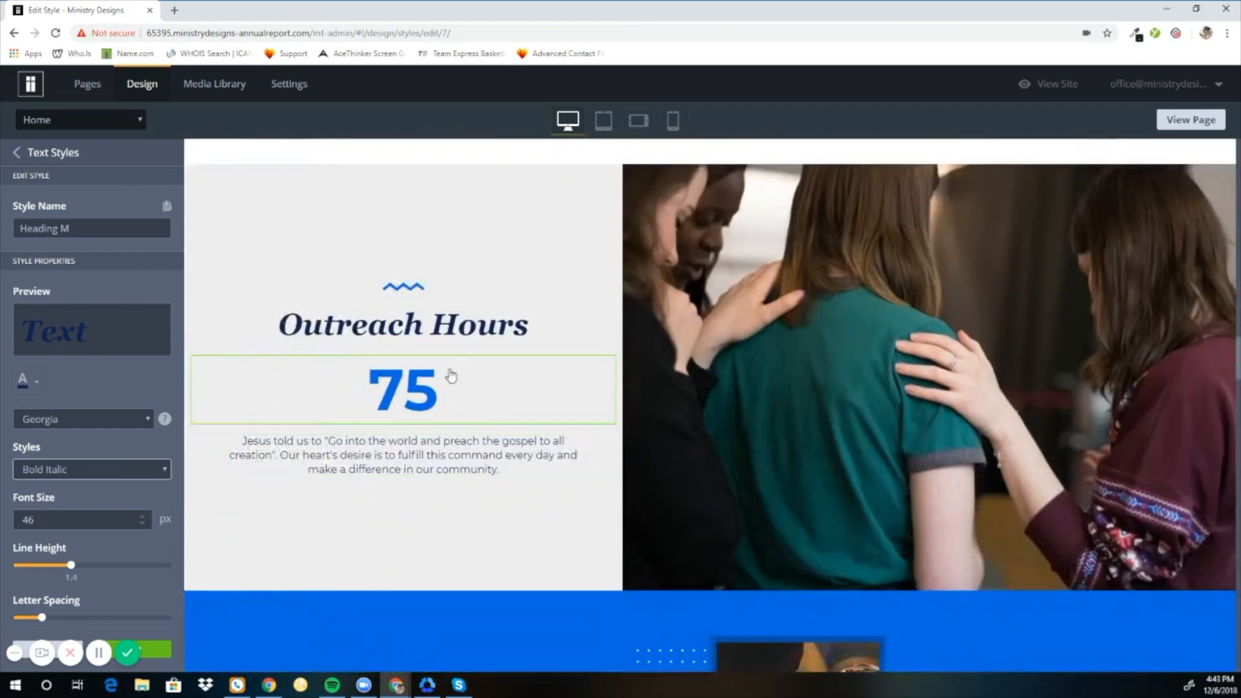
scroll(455, 401, "down", 3)
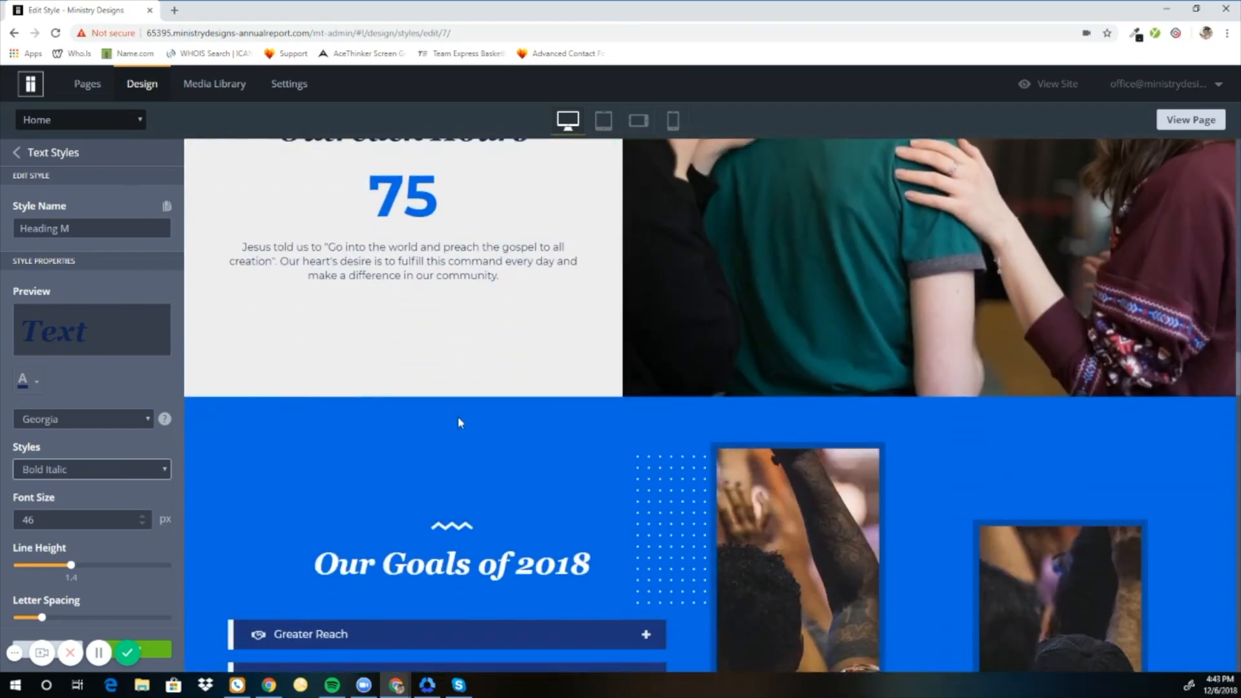
scroll(392, 562, "down", 4)
scroll(394, 555, "down", 3)
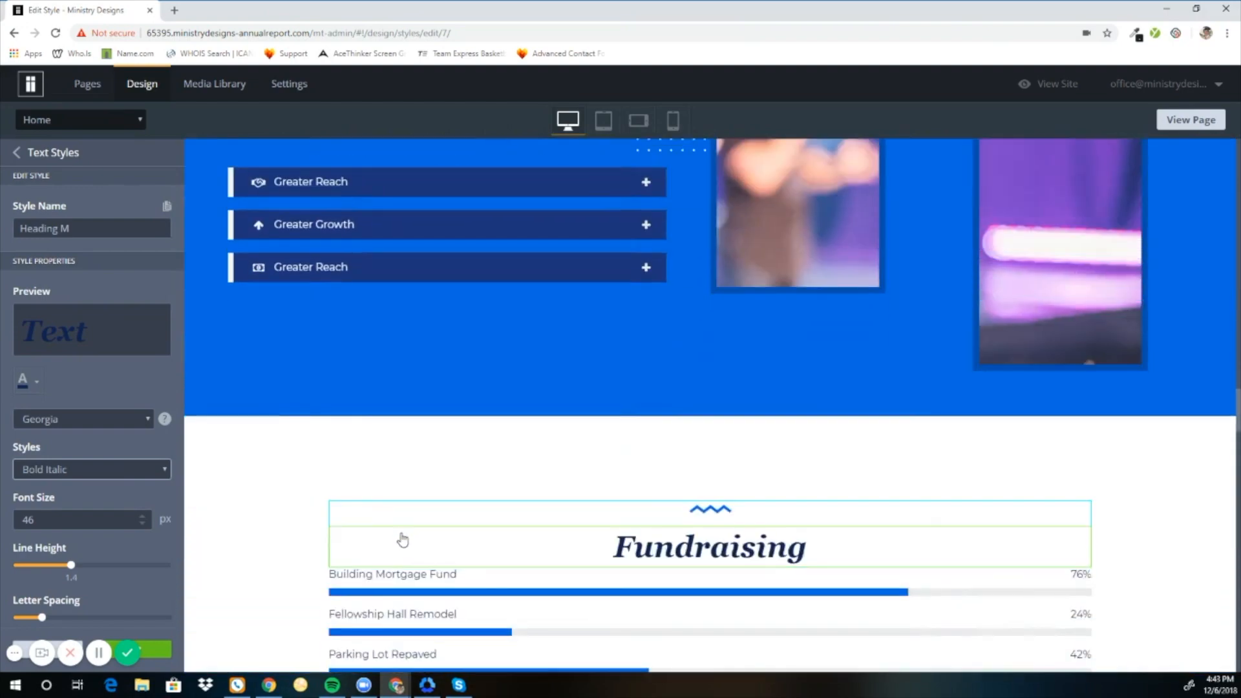
scroll(410, 526, "up", 10)
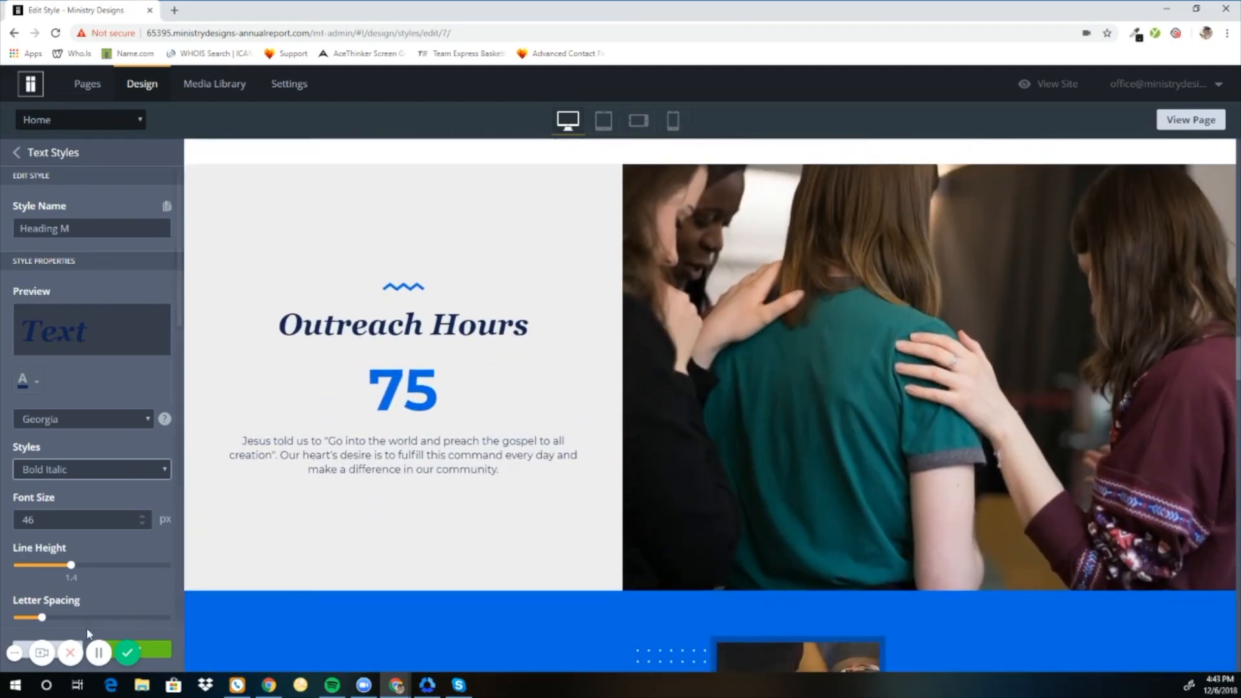
left_click(26, 649)
left_click(580, 405)
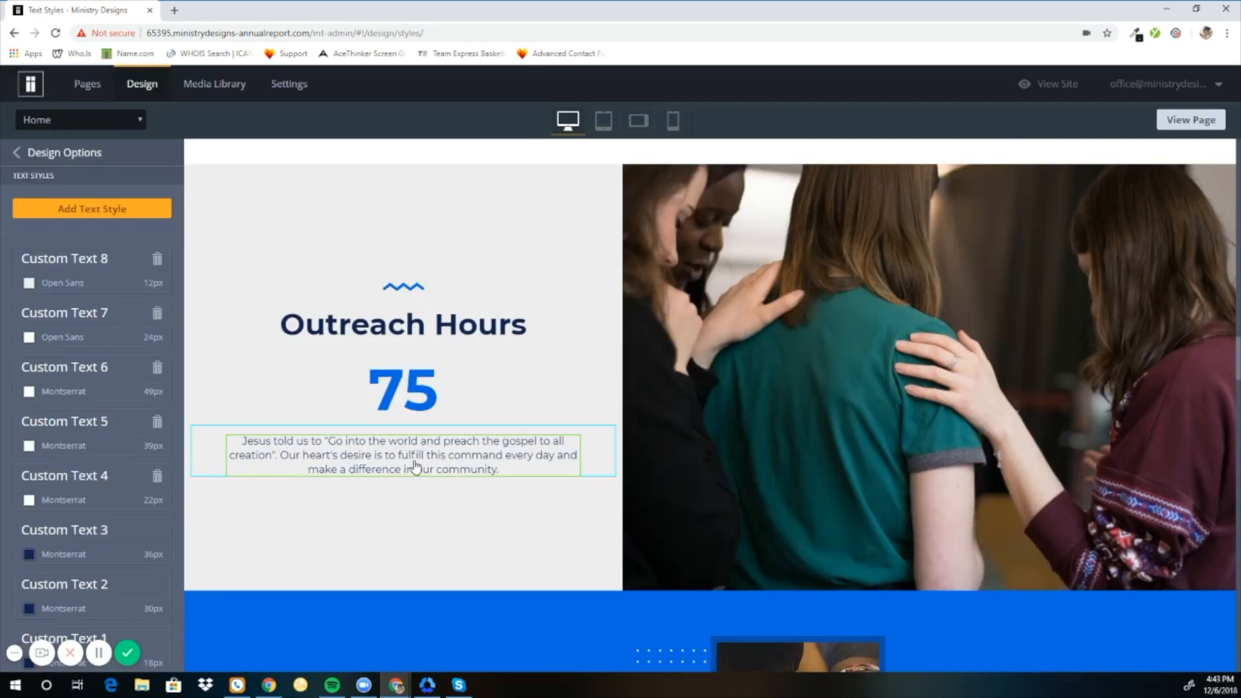
Open the Small Text style from the Outreach Hours paragraph and try Open Sans in Extra-Bold Italic.
left_click(409, 463)
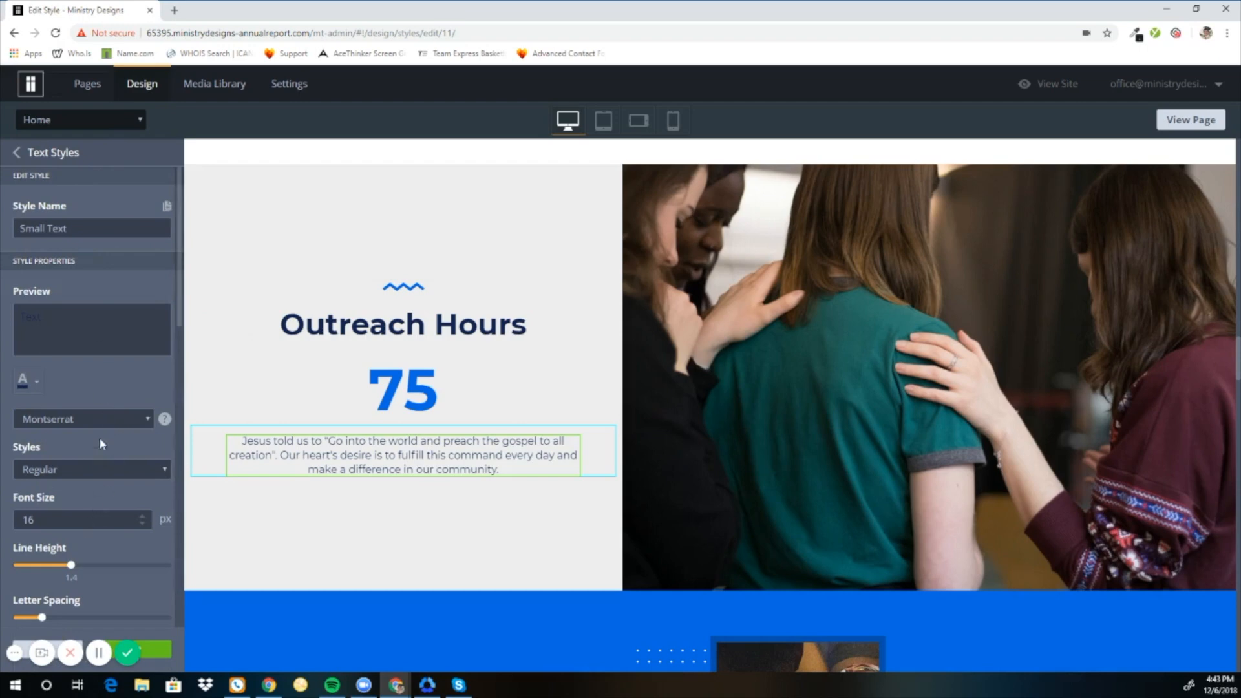
left_click(97, 421)
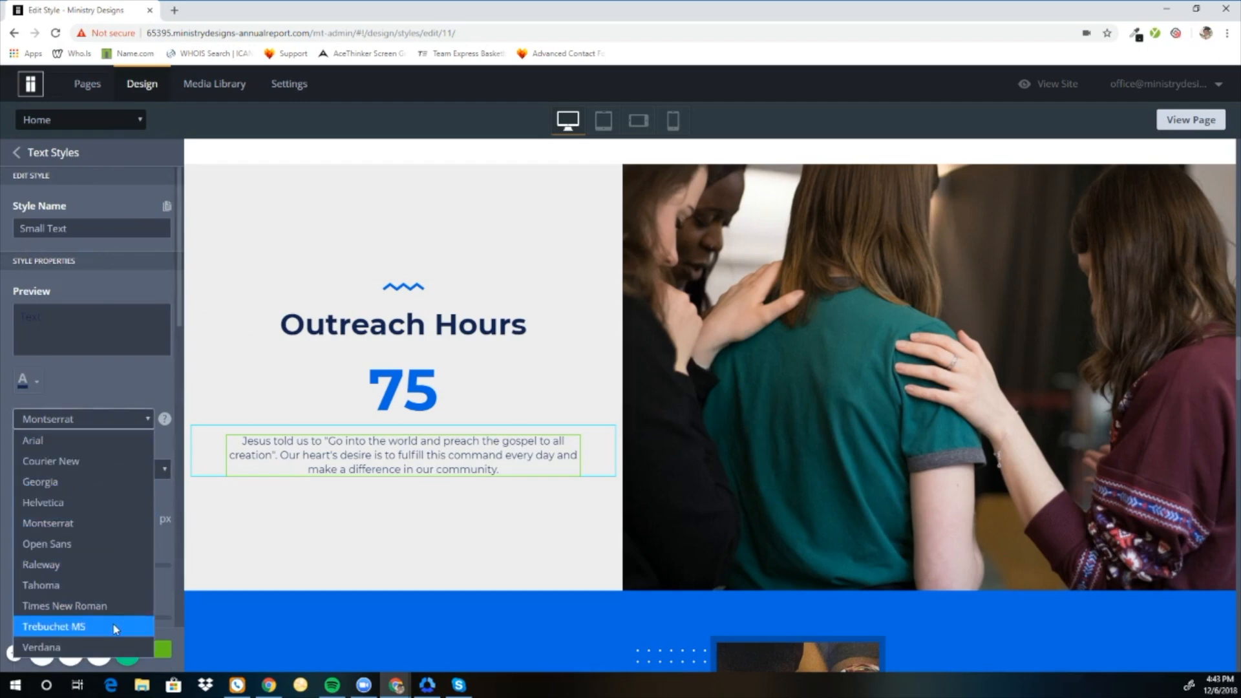
left_click(97, 546)
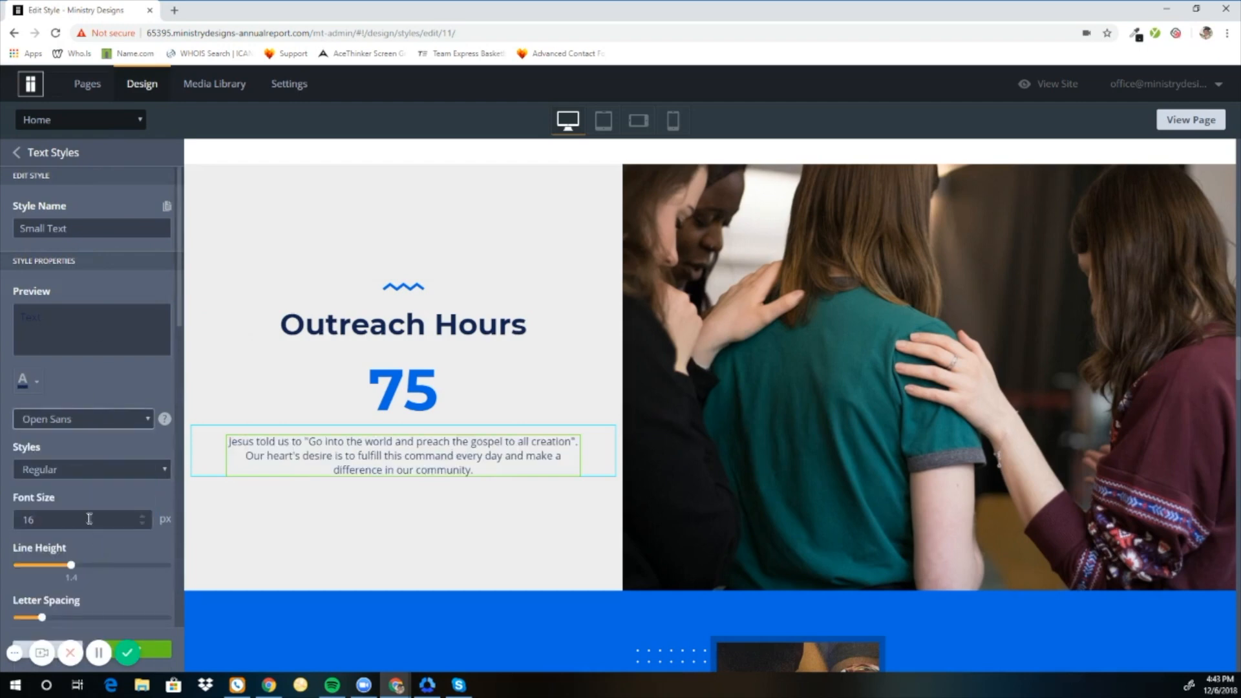
left_click(72, 472)
left_click(68, 450)
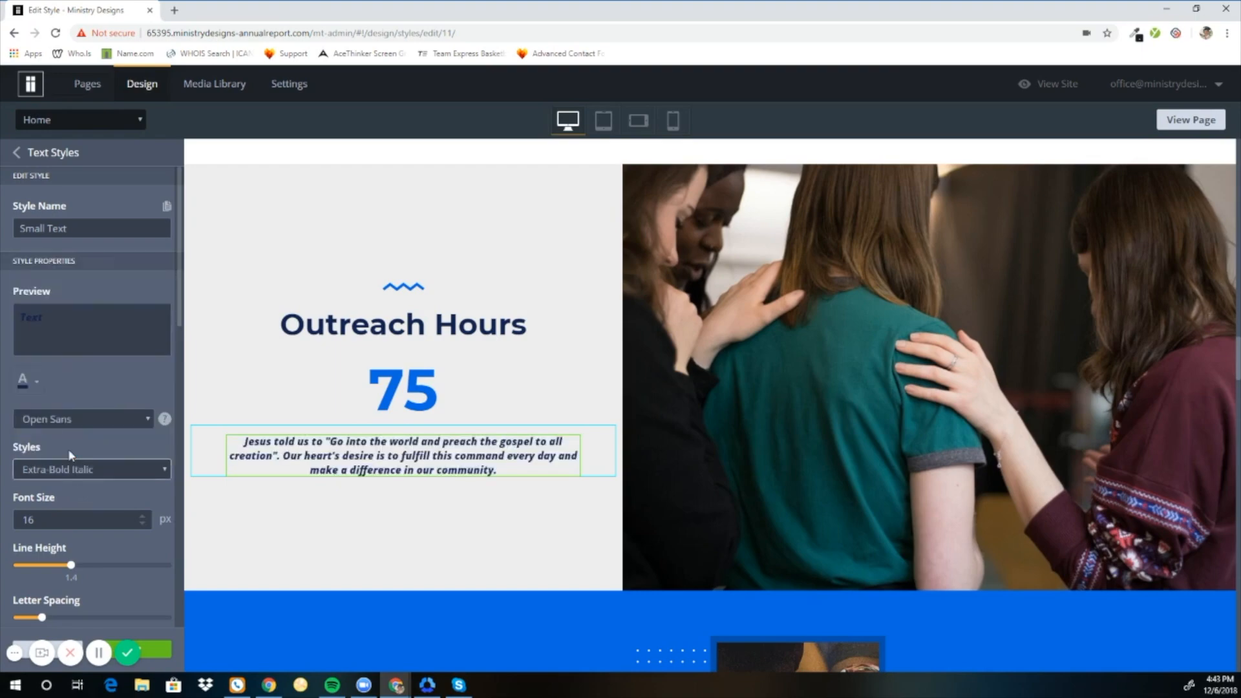
Check the restyled small text from Weekly Attendance down through Fundraising and Yearly Finances, and discard the style's unsaved changes.
scroll(426, 485, "up", 5)
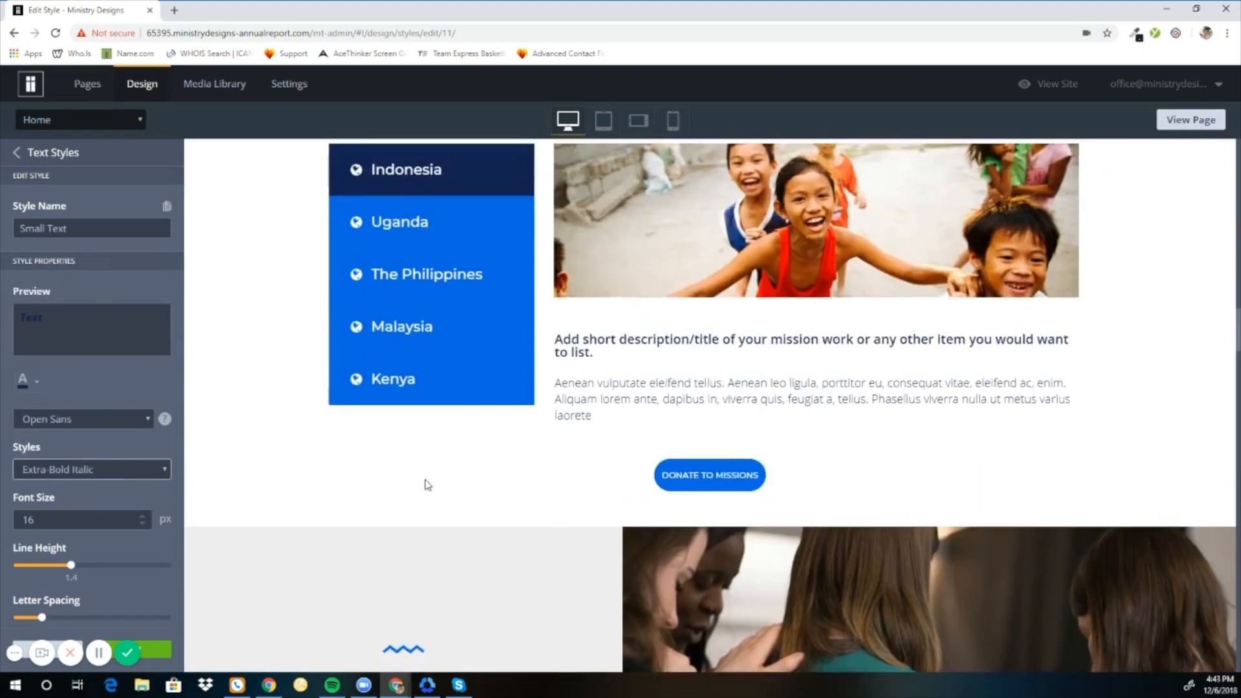
scroll(427, 484, "up", 5)
scroll(707, 521, "up", 6)
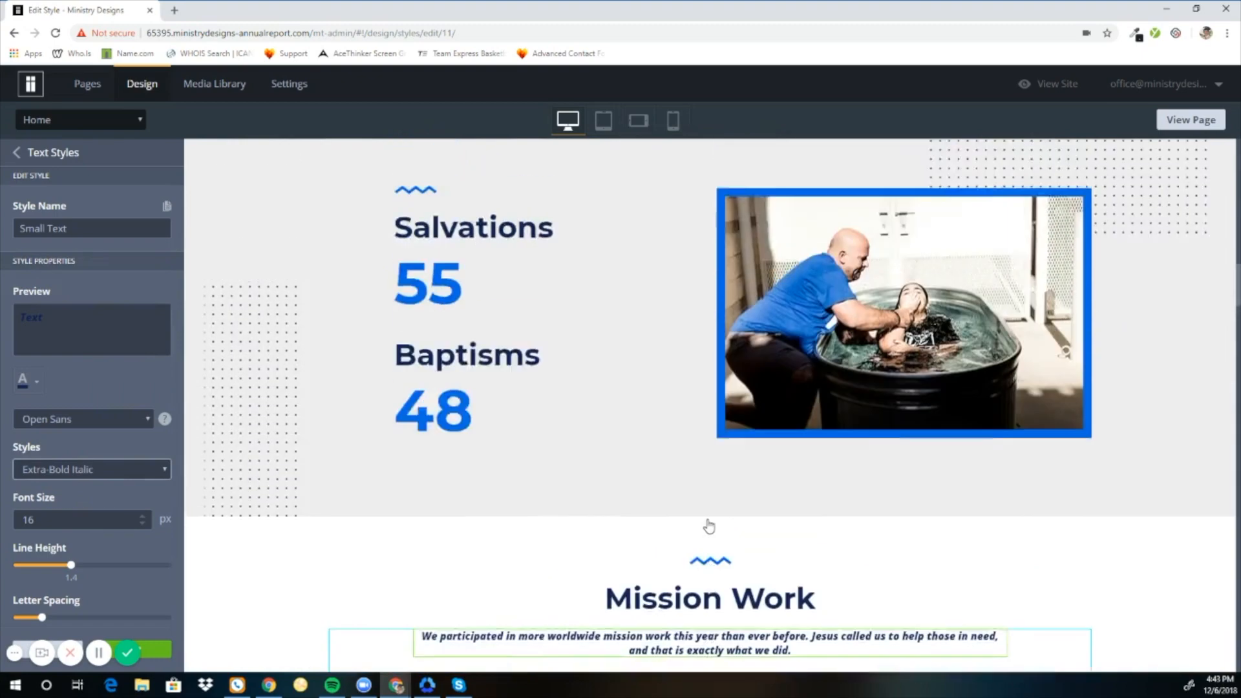
scroll(707, 518, "up", 7)
scroll(686, 509, "down", 12)
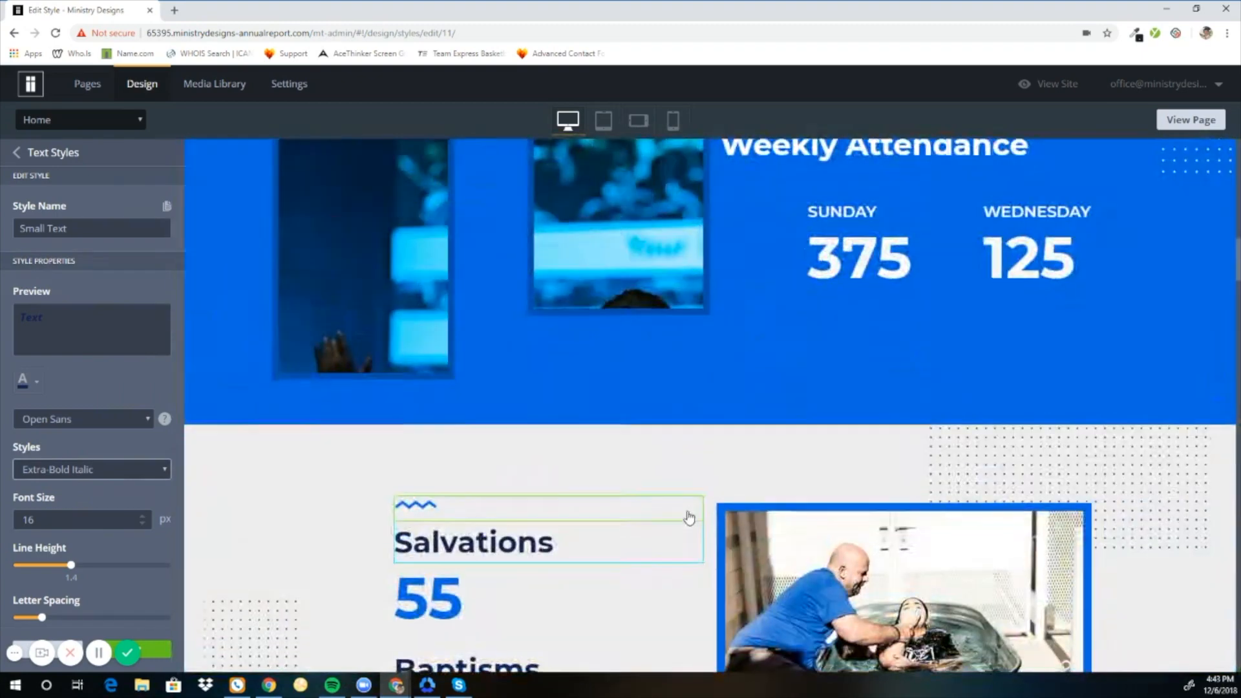
scroll(646, 508, "down", 15)
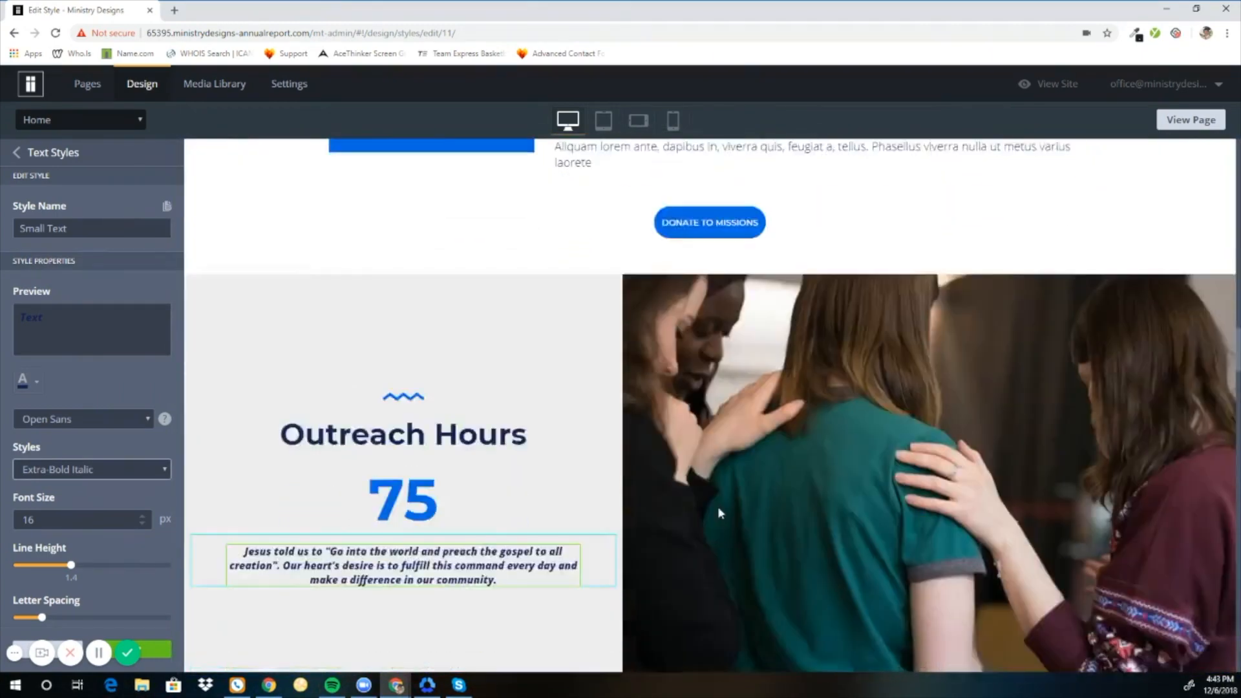
scroll(437, 210, "down", 12)
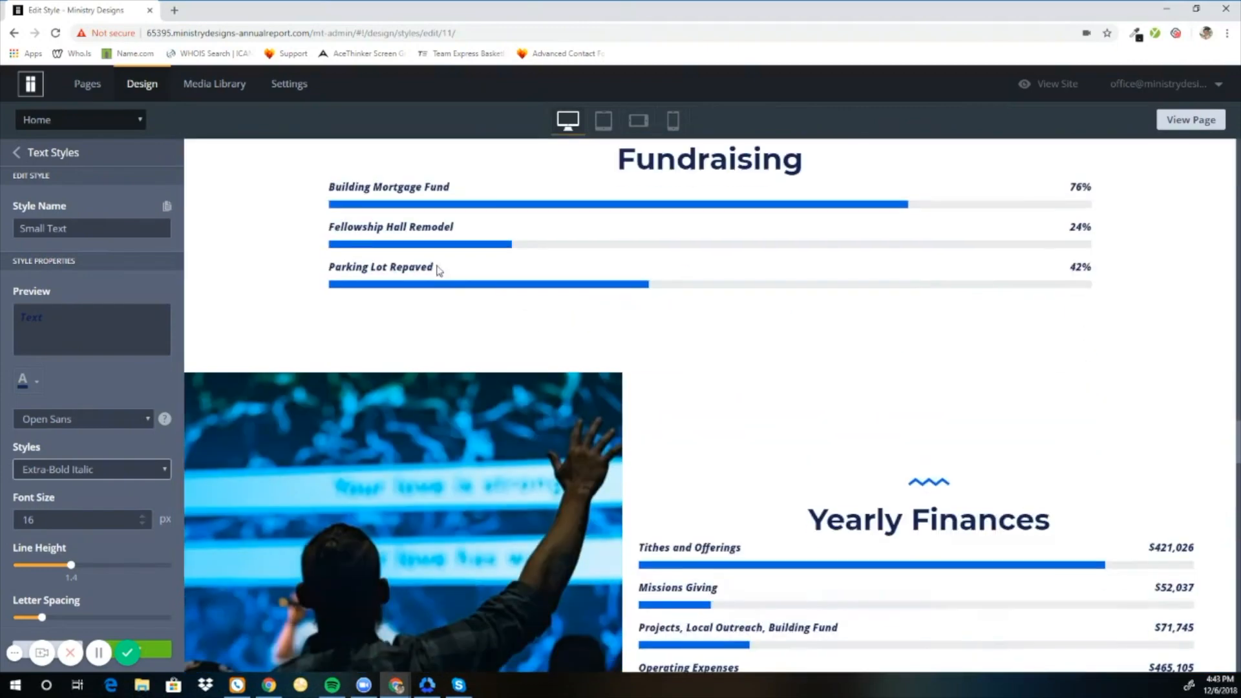
scroll(742, 335, "down", 9)
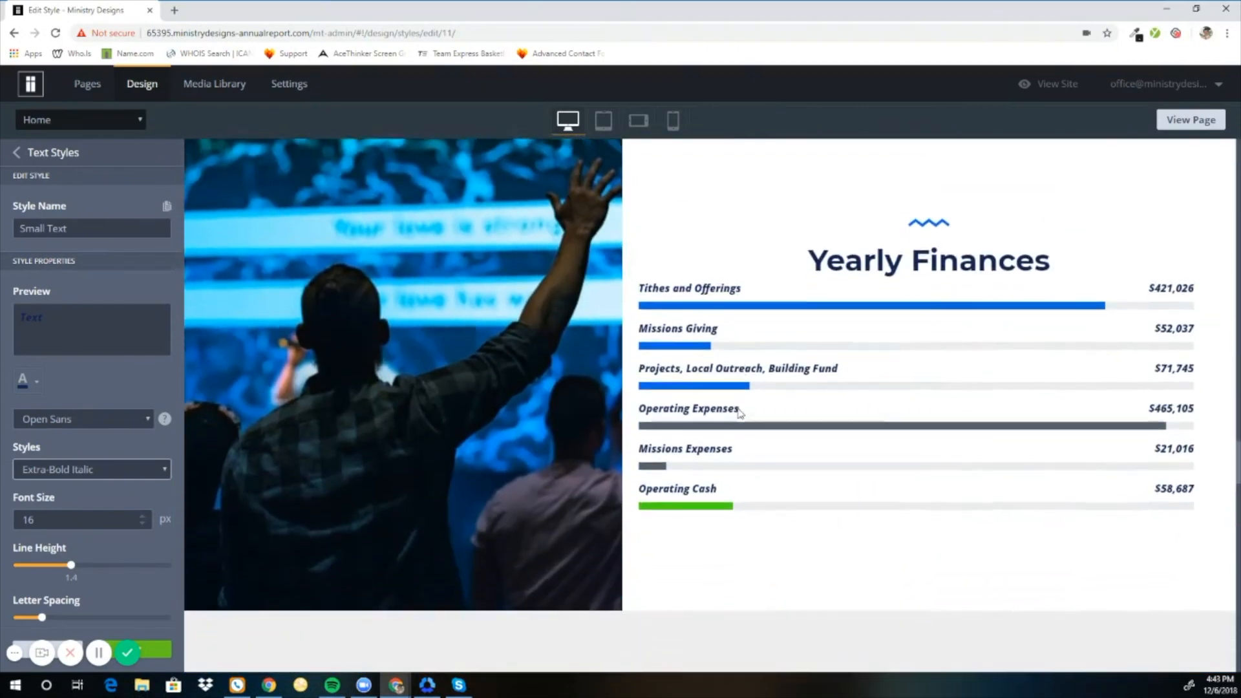
scroll(719, 454, "down", 2)
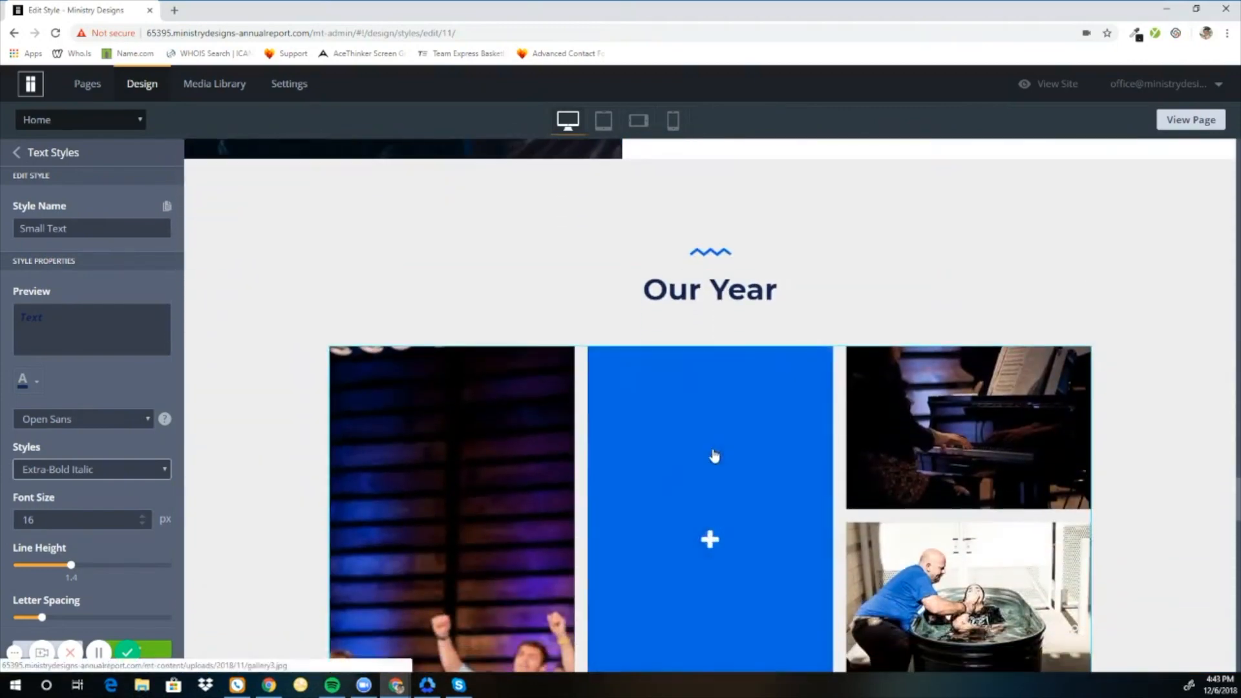
left_click(28, 649)
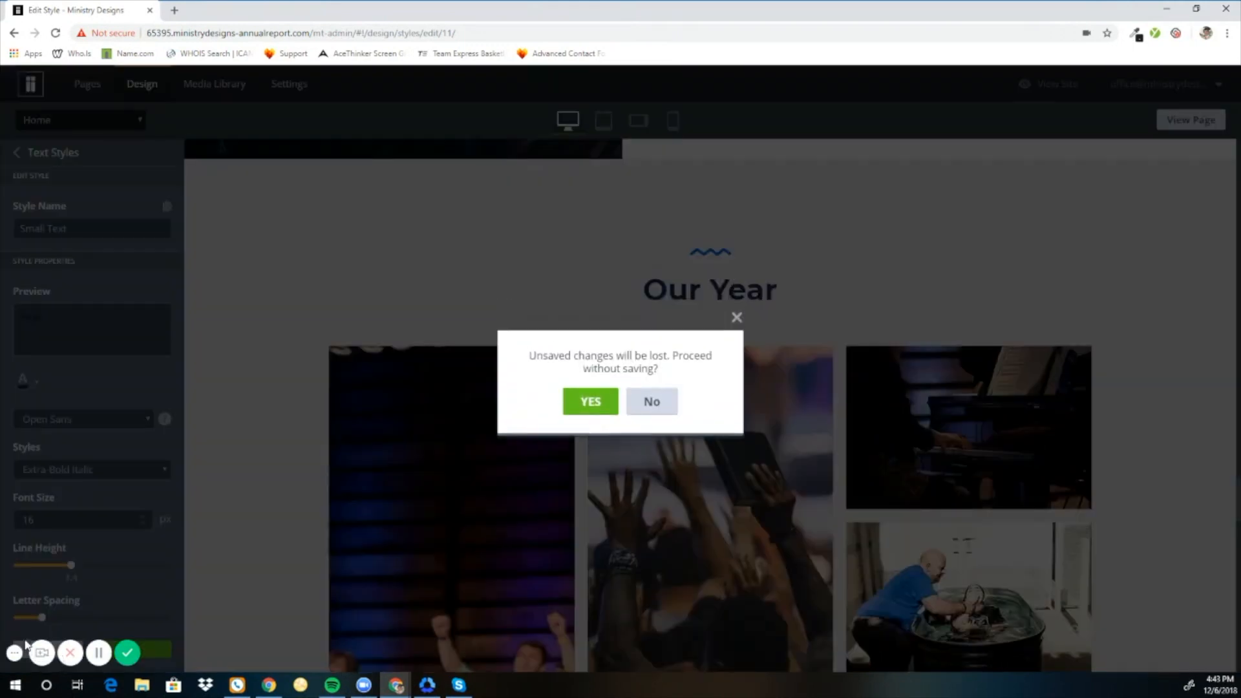
left_click(585, 401)
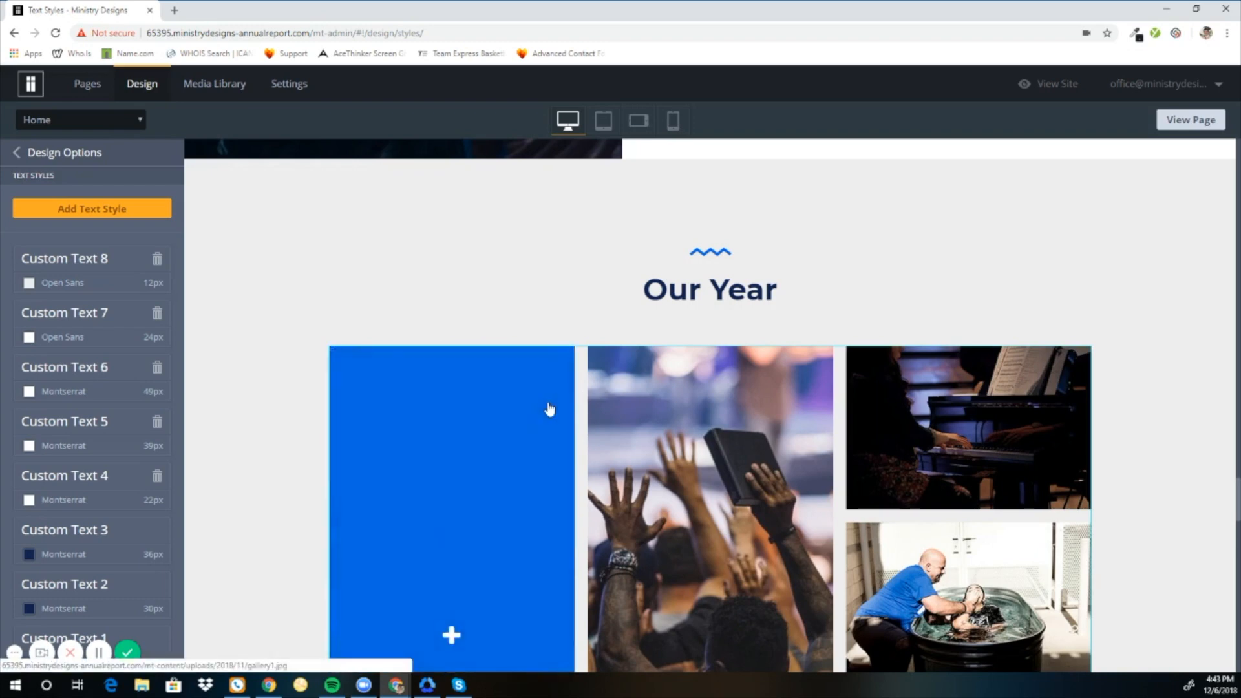
Leave the text styles and open the site's color settings with the Home page's opening section in view.
left_click(71, 152)
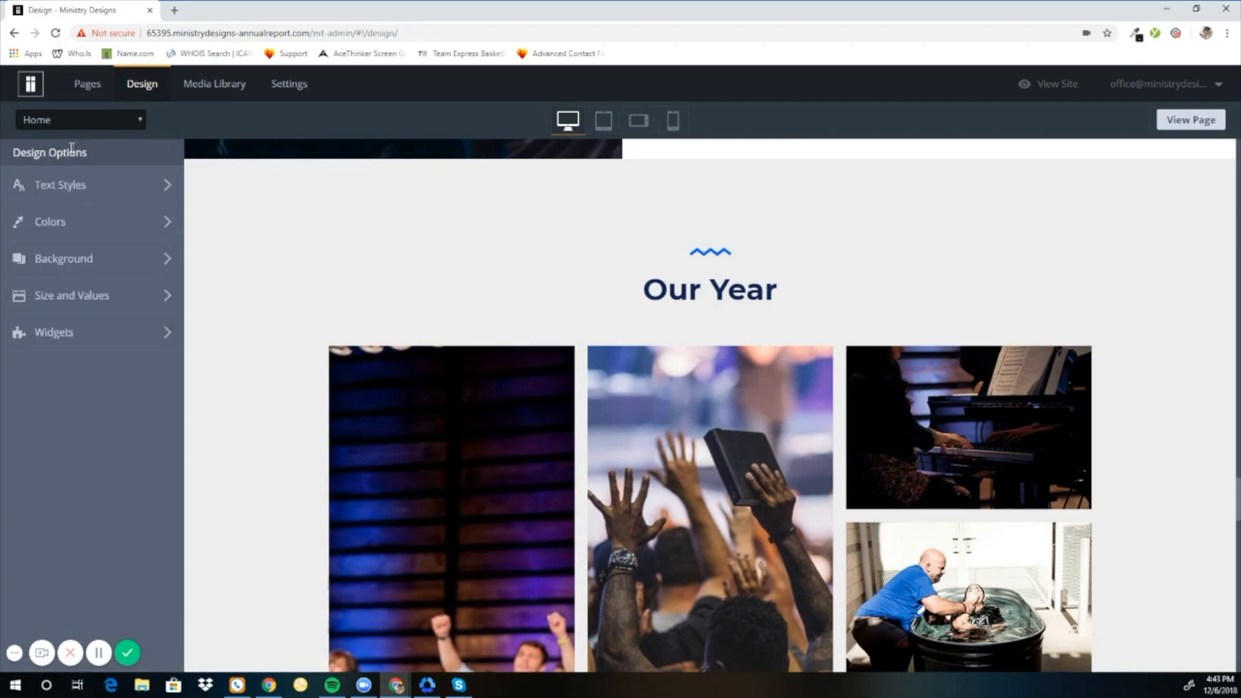
scroll(316, 332, "up", 8)
scroll(314, 332, "up", 15)
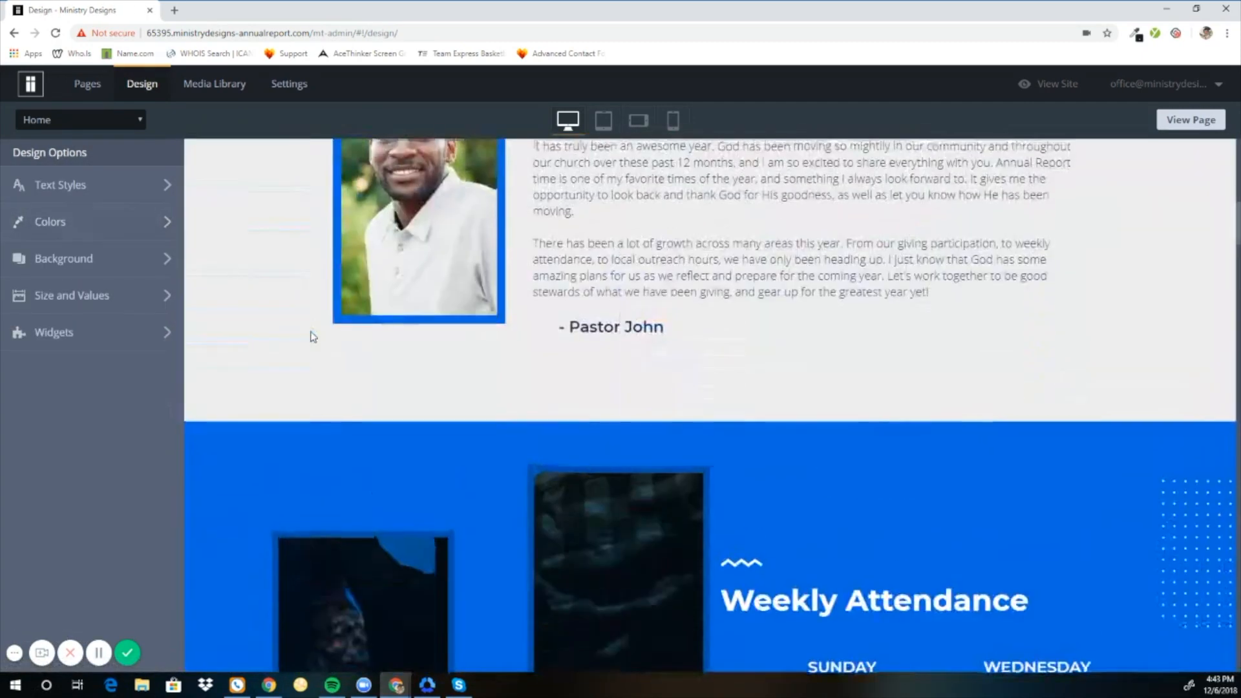
scroll(313, 336, "up", 10)
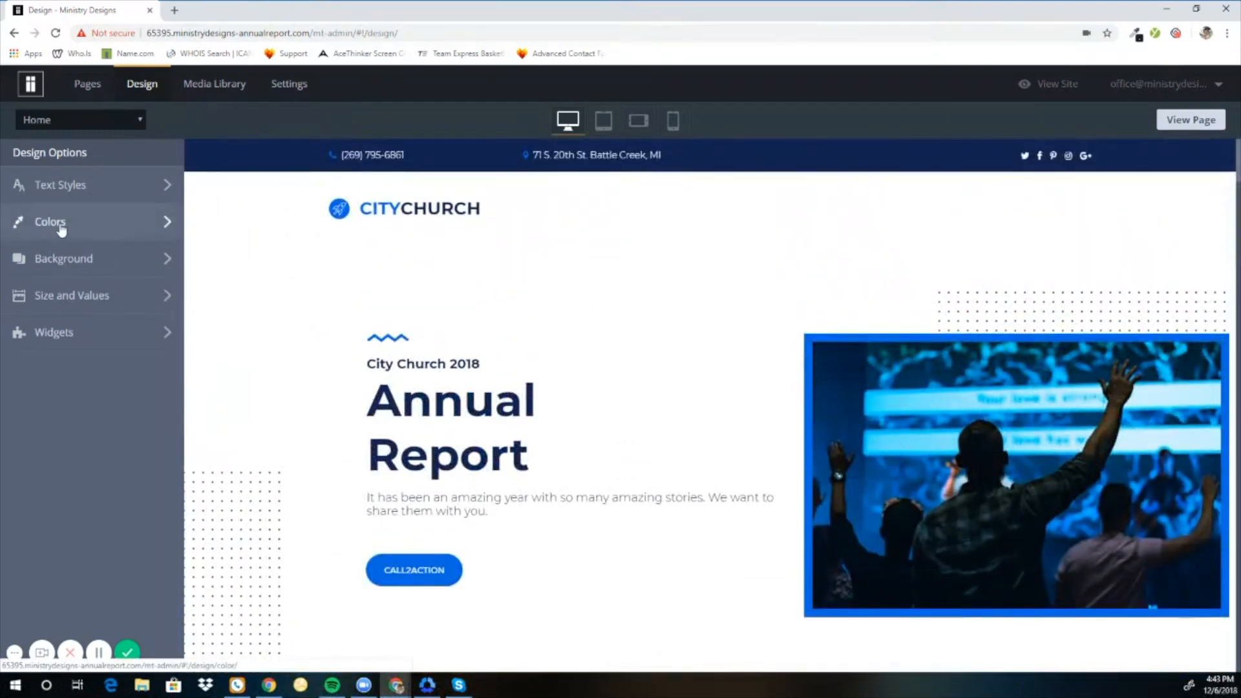
left_click(61, 230)
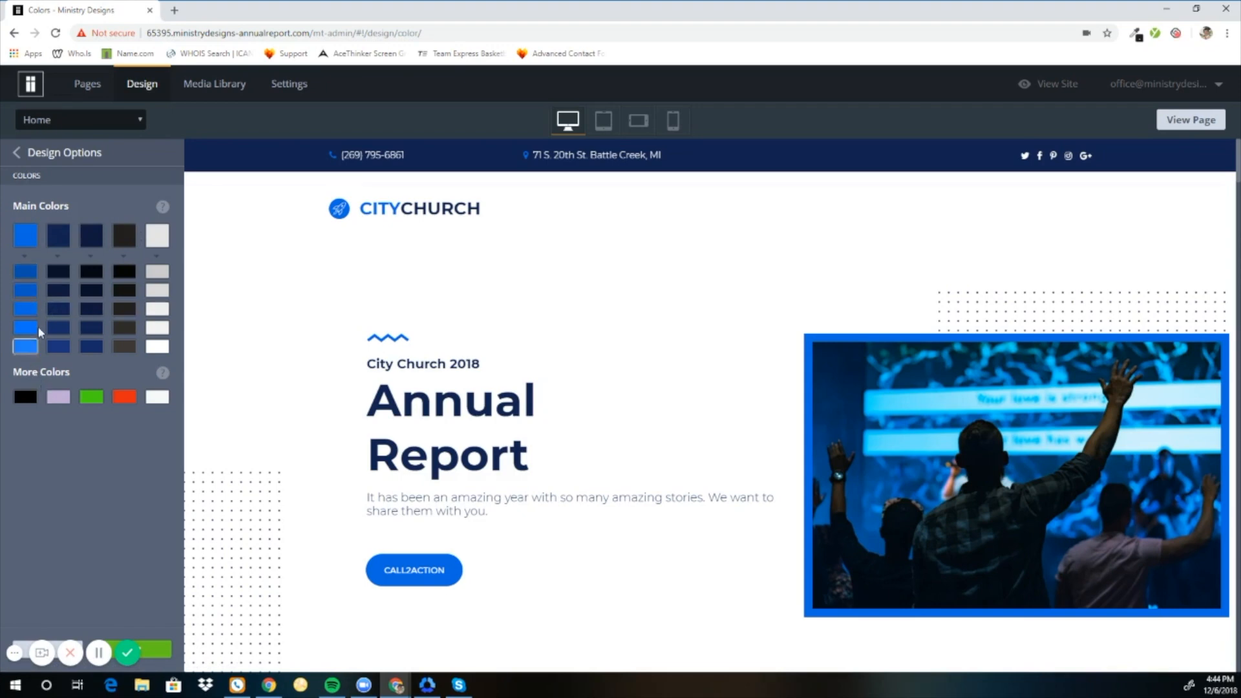
Set the first main color to green #23e404 and check it on the Home page down to the Weekly Attendance section.
left_click(23, 238)
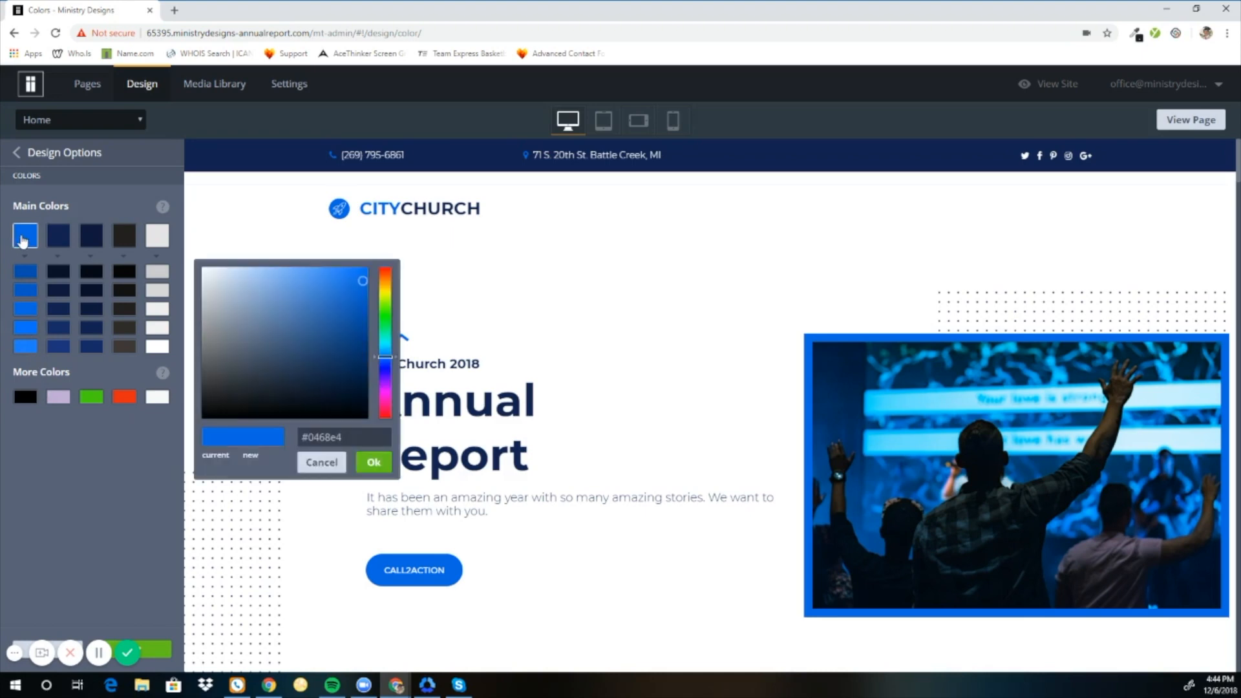
left_click(385, 319)
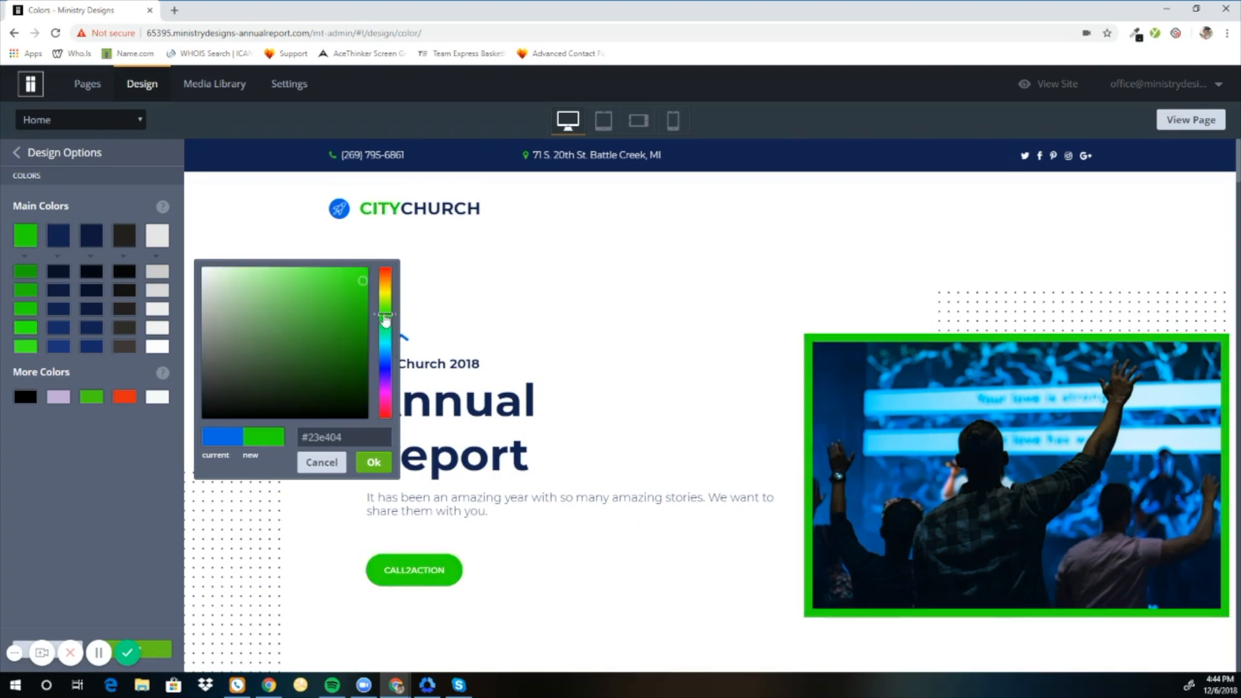
left_click(374, 462)
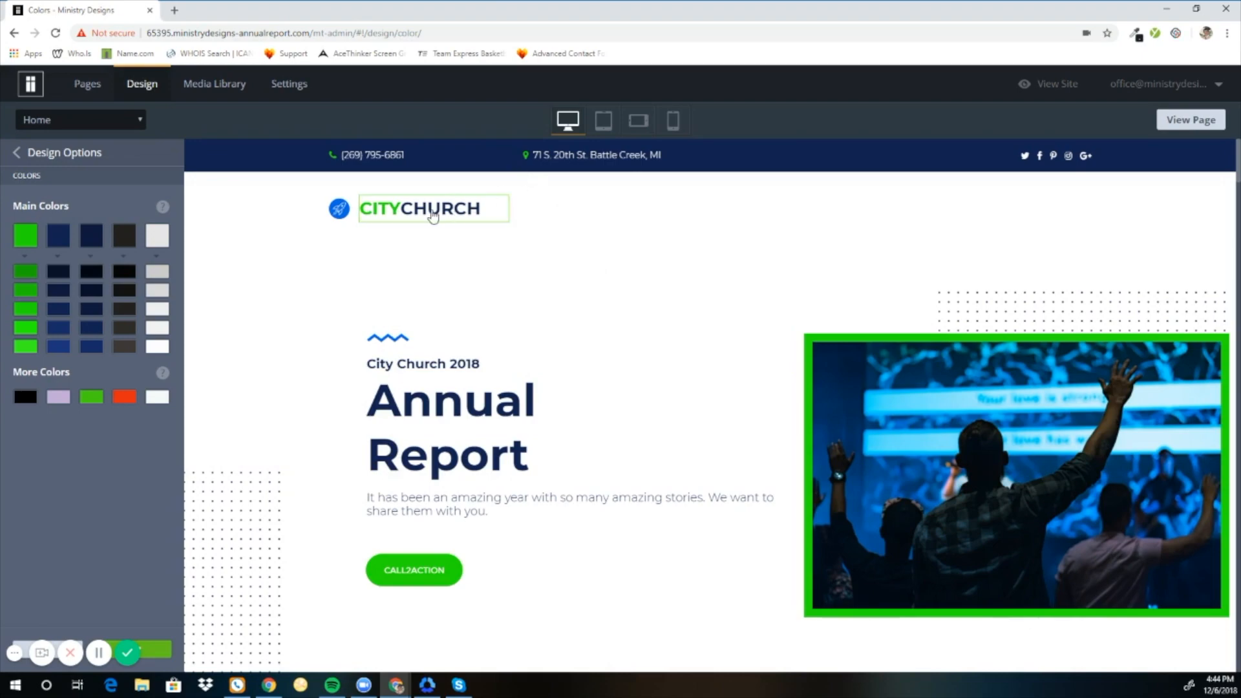
scroll(706, 322, "down", 2)
scroll(645, 355, "down", 12)
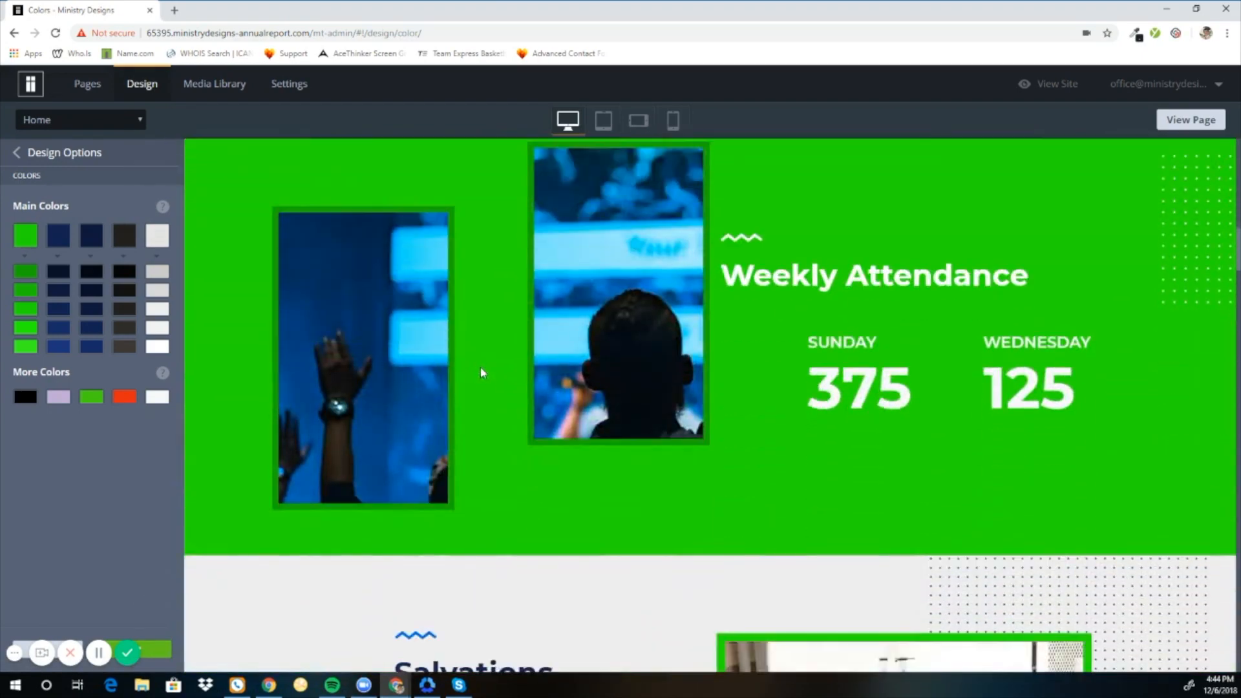
scroll(479, 367, "up", 7)
Try orange-red #f13f11 as the second main color with the Letter From Pastor section in view.
left_click(64, 238)
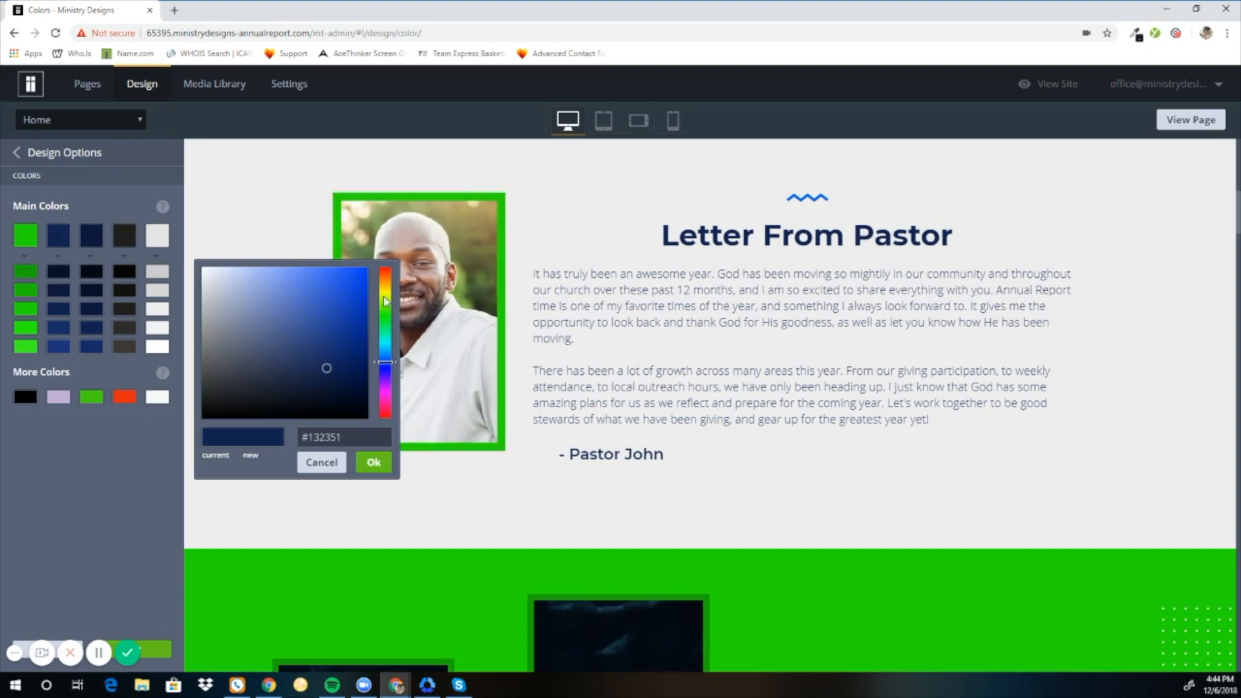
left_click(386, 276)
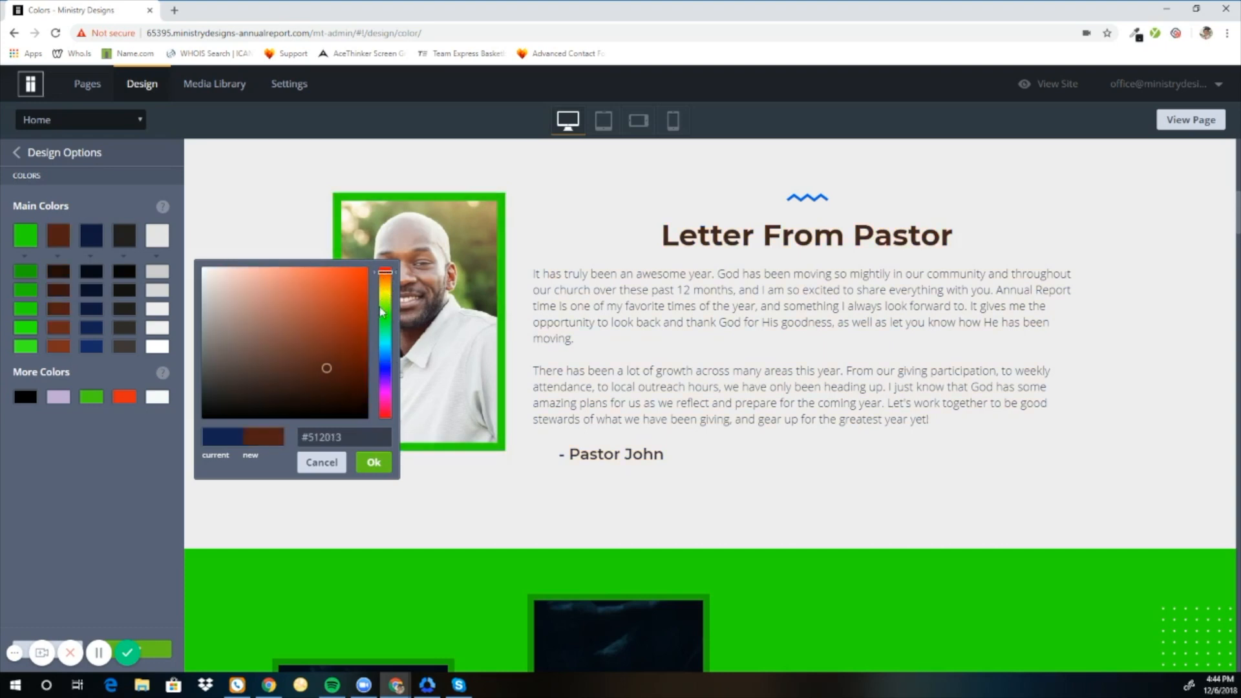
left_click(349, 303)
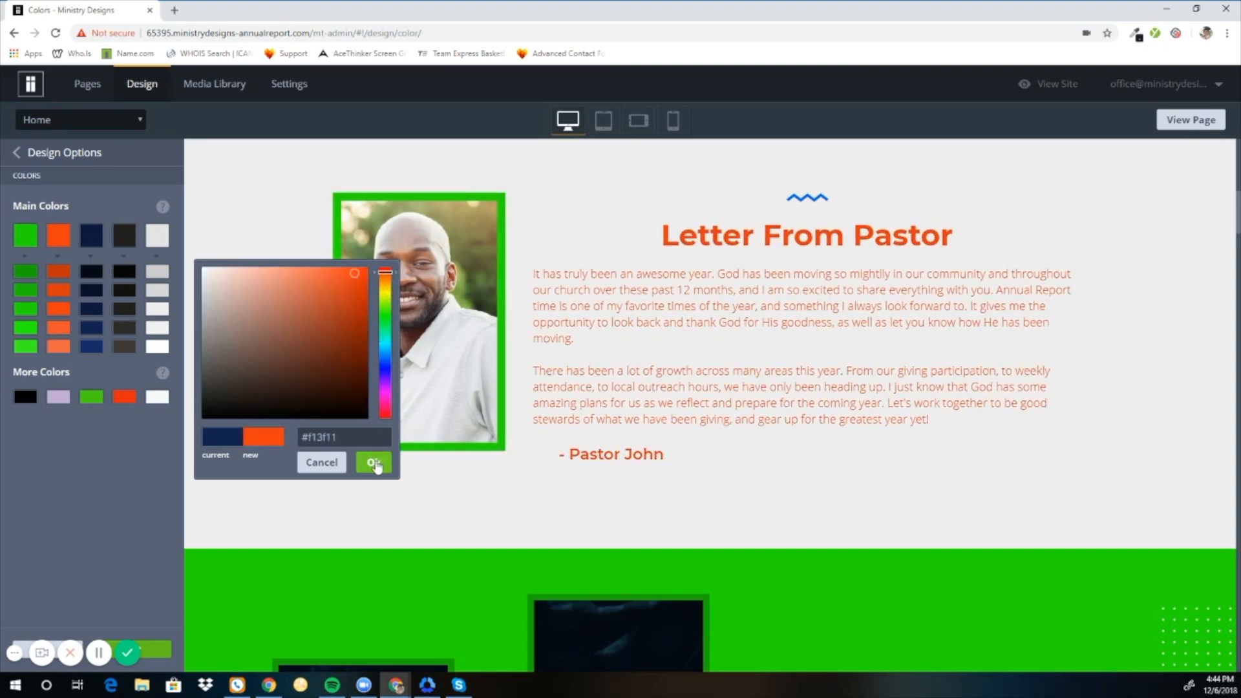
left_click(374, 462)
Try bright magenta #e10bff as the third main color.
left_click(94, 241)
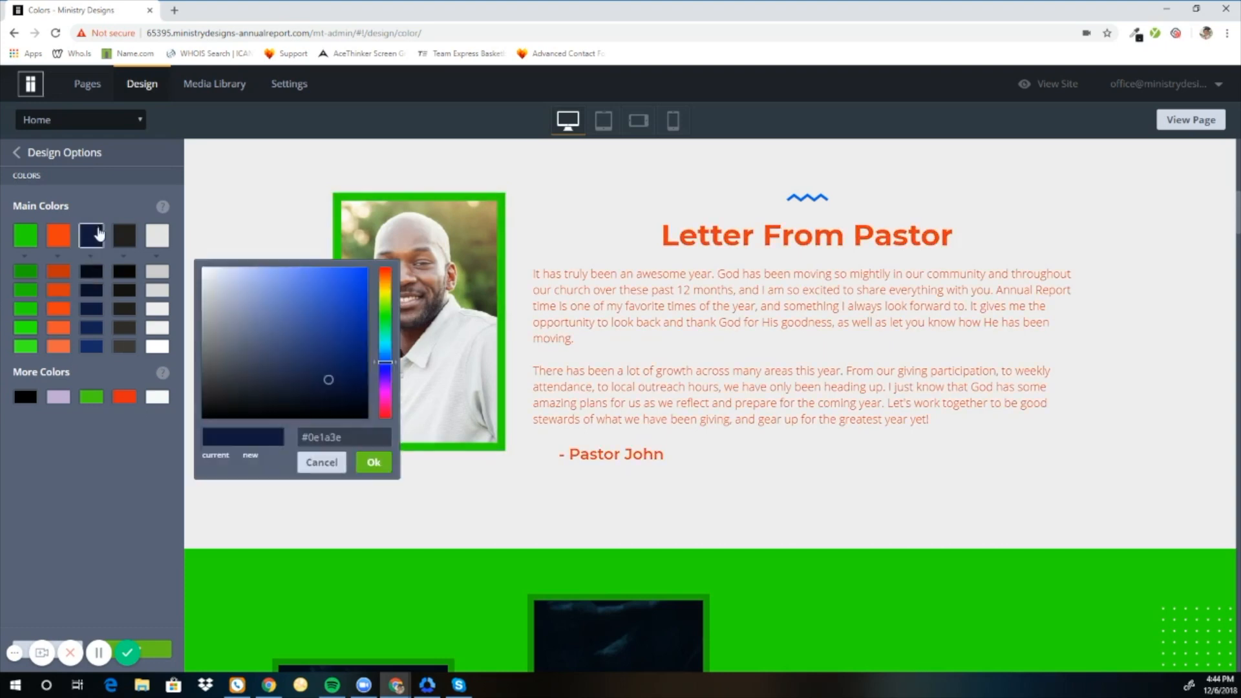
left_click(385, 394)
left_click(362, 272)
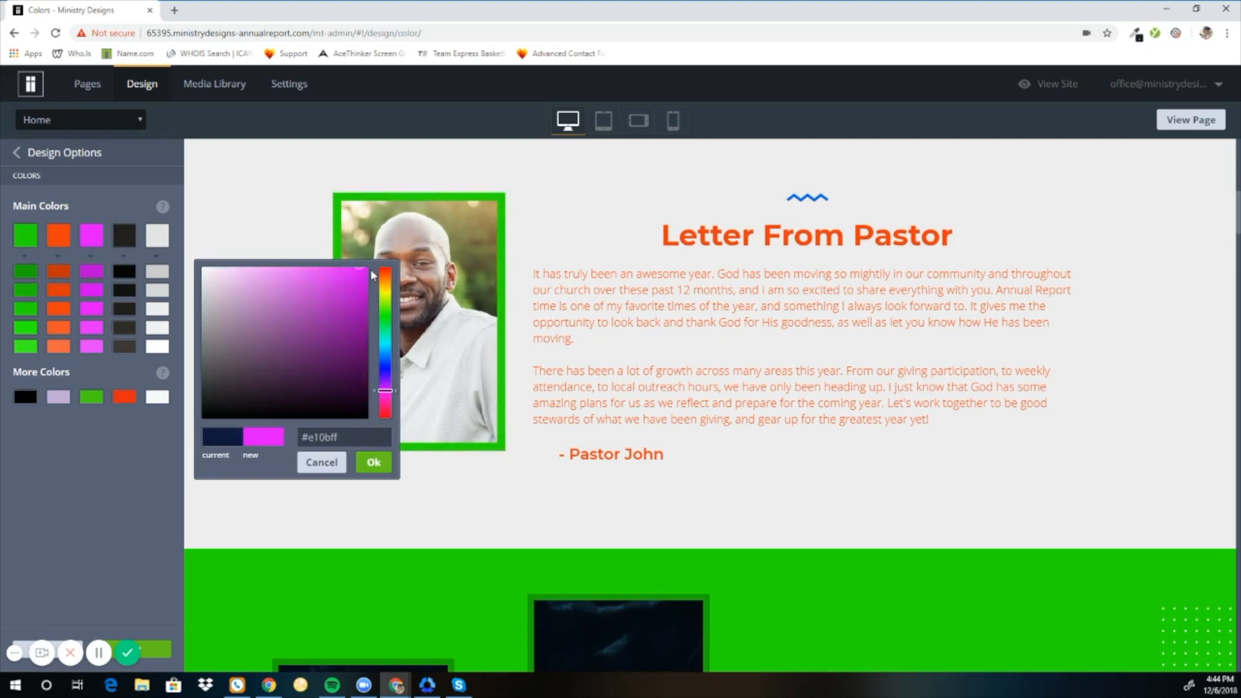
left_click(374, 459)
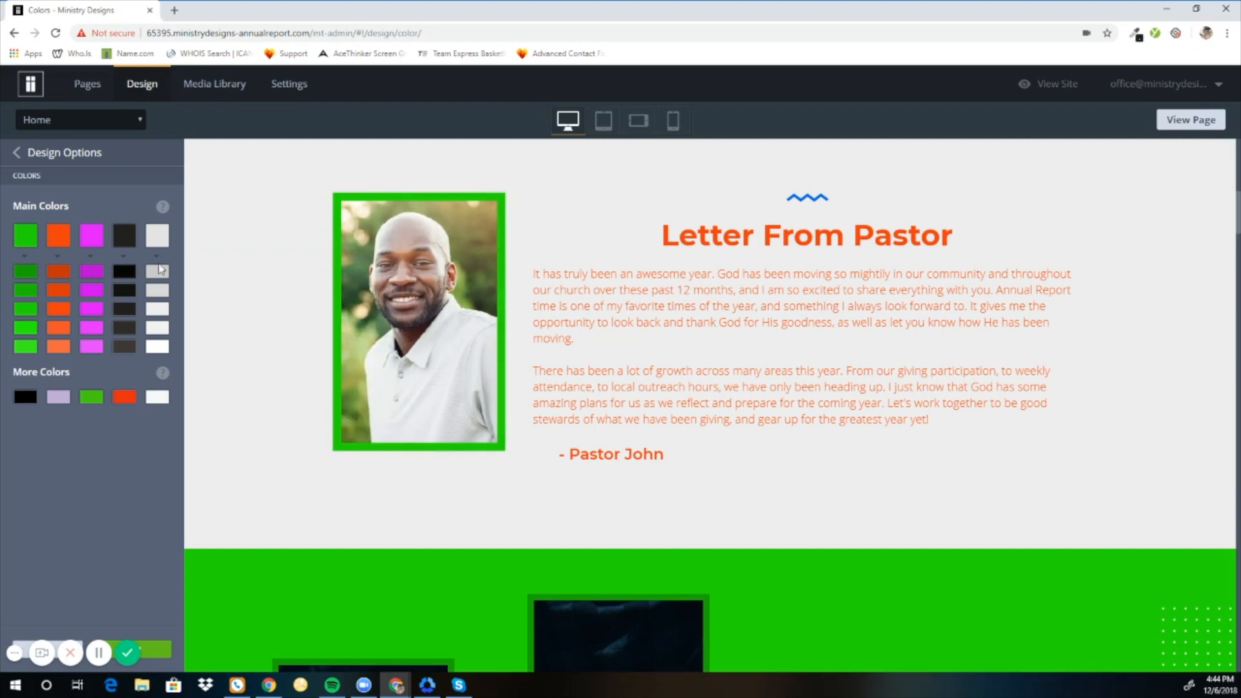
Try a bright cyan as the fourth main color.
left_click(129, 243)
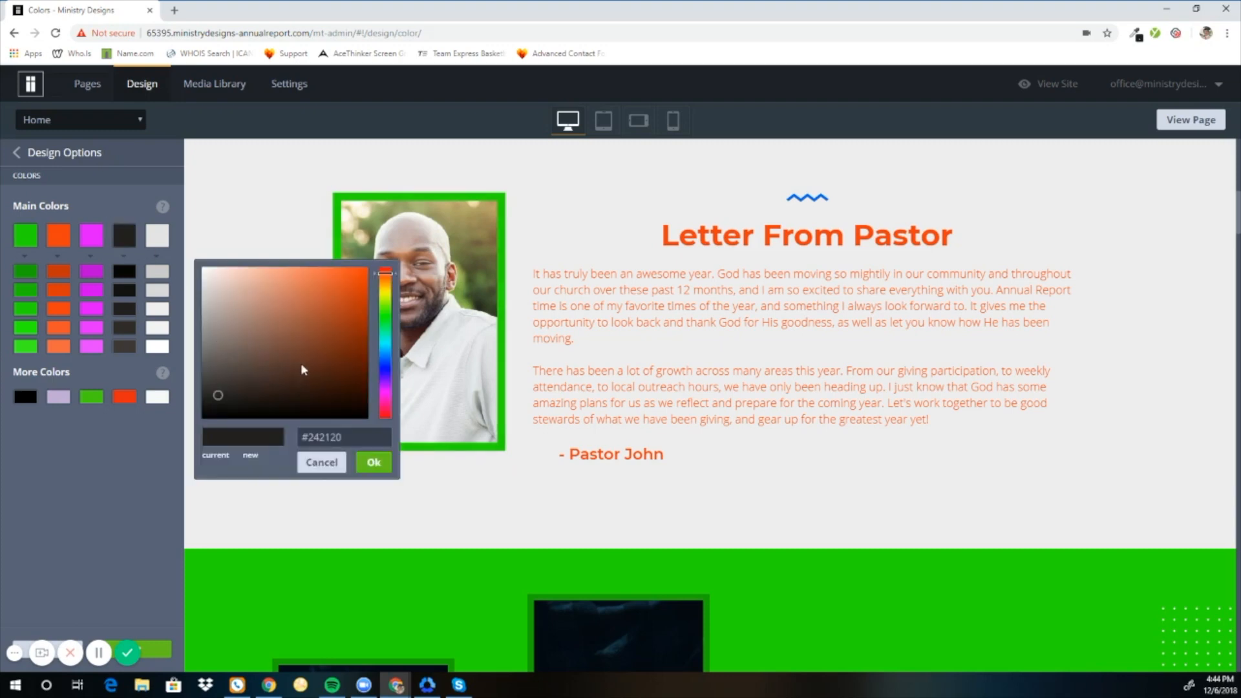
left_click(387, 344)
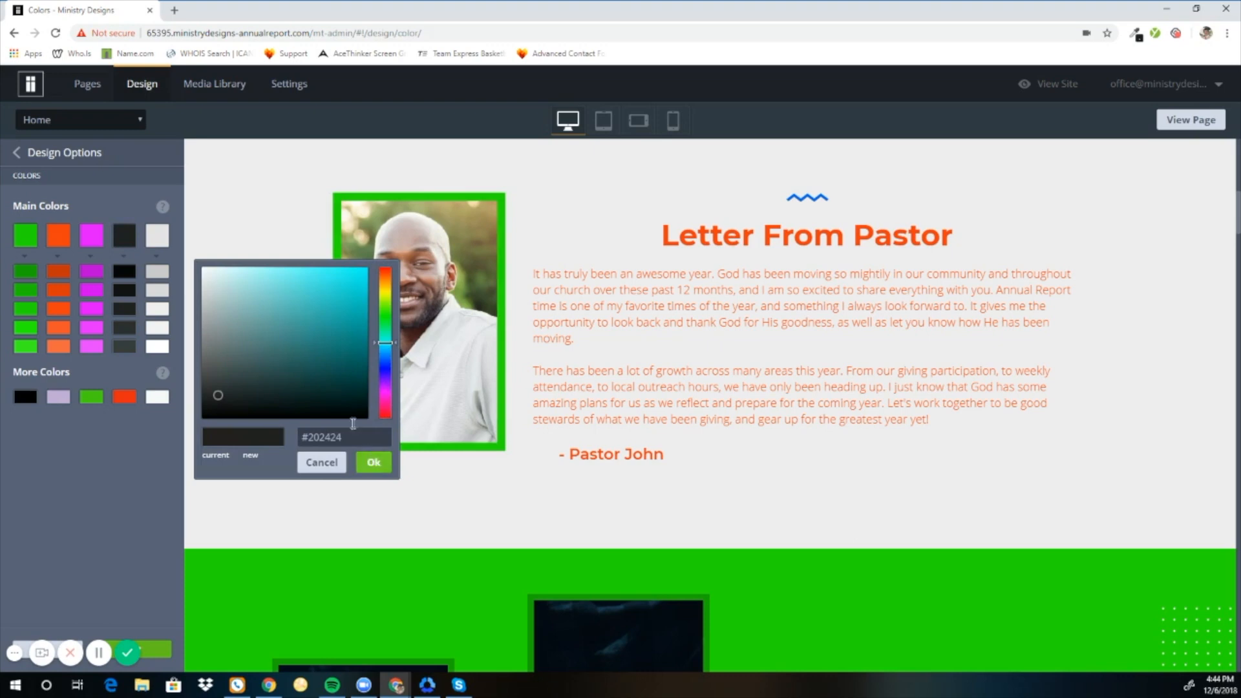
left_click(340, 274)
left_click(374, 461)
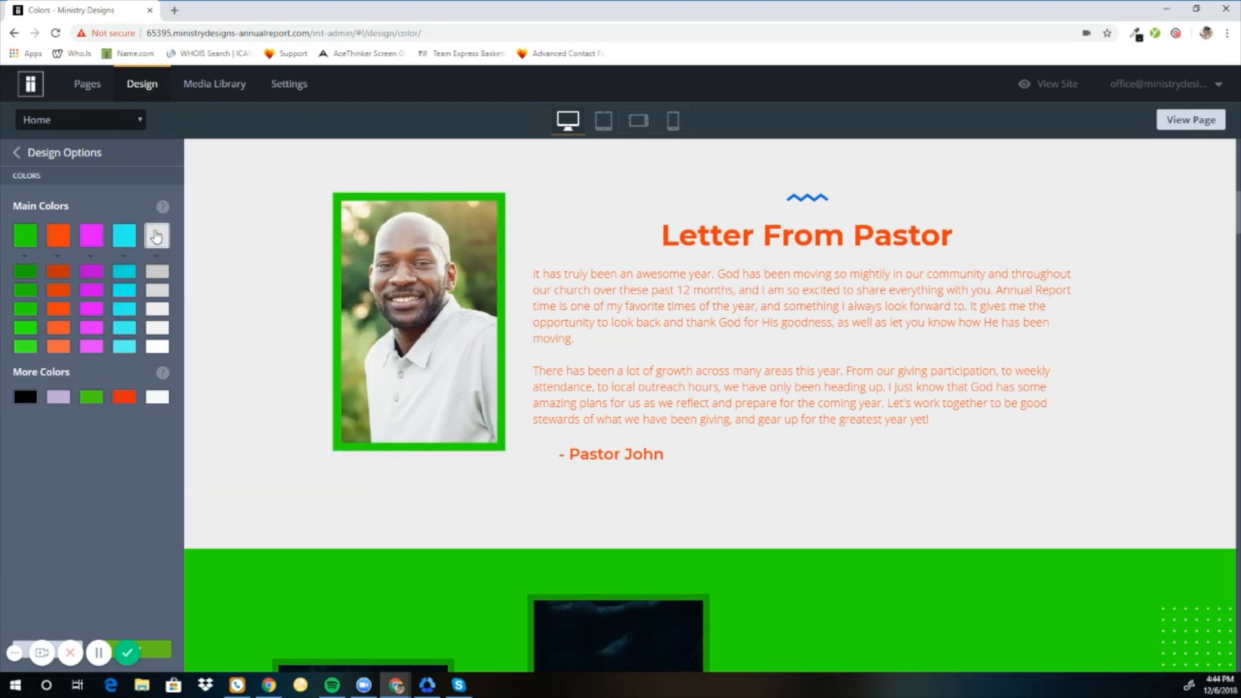
Try a saturated golden yellow as the fifth main color.
left_click(155, 237)
mouse_move(309, 304)
left_mouse_down()
mouse_move(318, 272)
mouse_move(218, 286)
left_mouse_up()
left_click(221, 303)
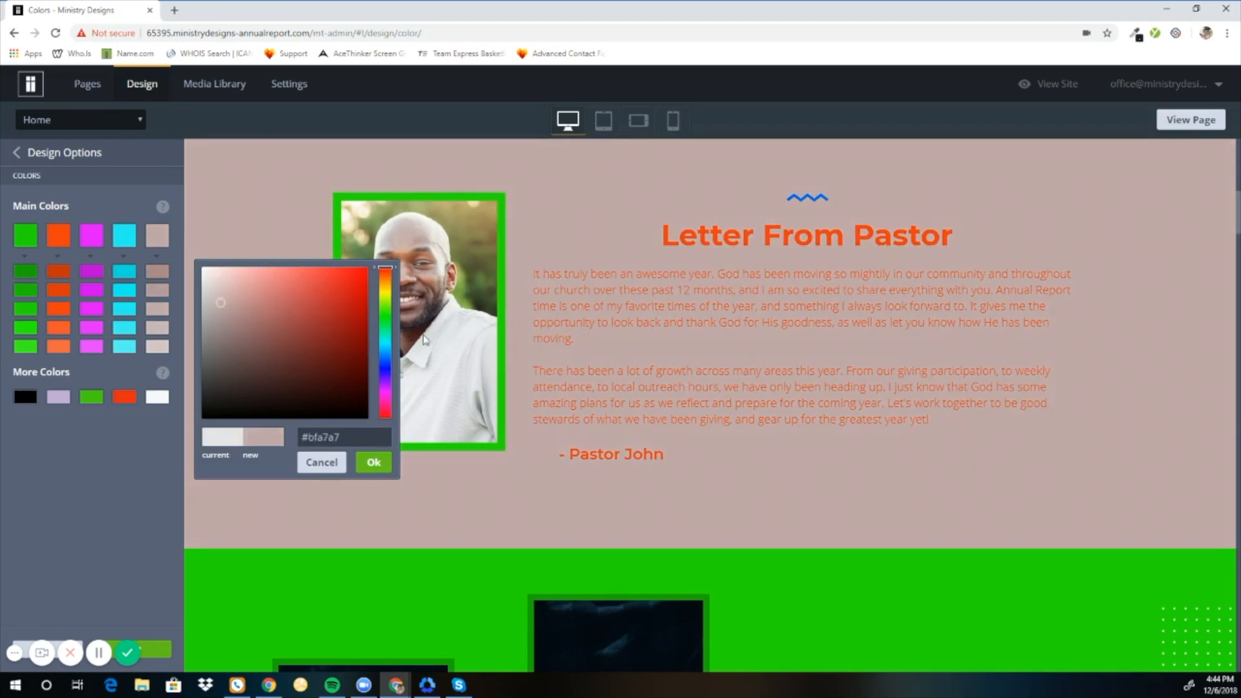
left_click(385, 302)
left_click_drag(386, 300, 391, 288)
left_click(349, 273)
left_click(378, 461)
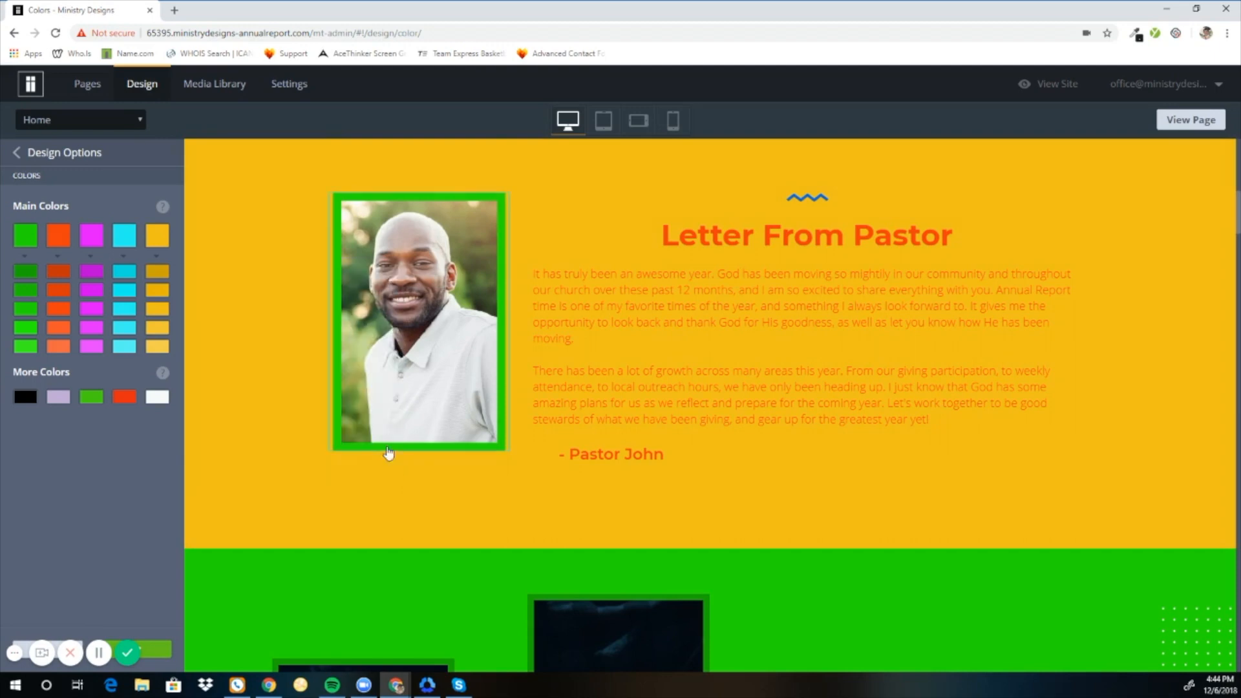
Check the recolored Home page from its opening section down to the Our Year gallery, and discard the unsaved color changes.
scroll(391, 449, "up", 8)
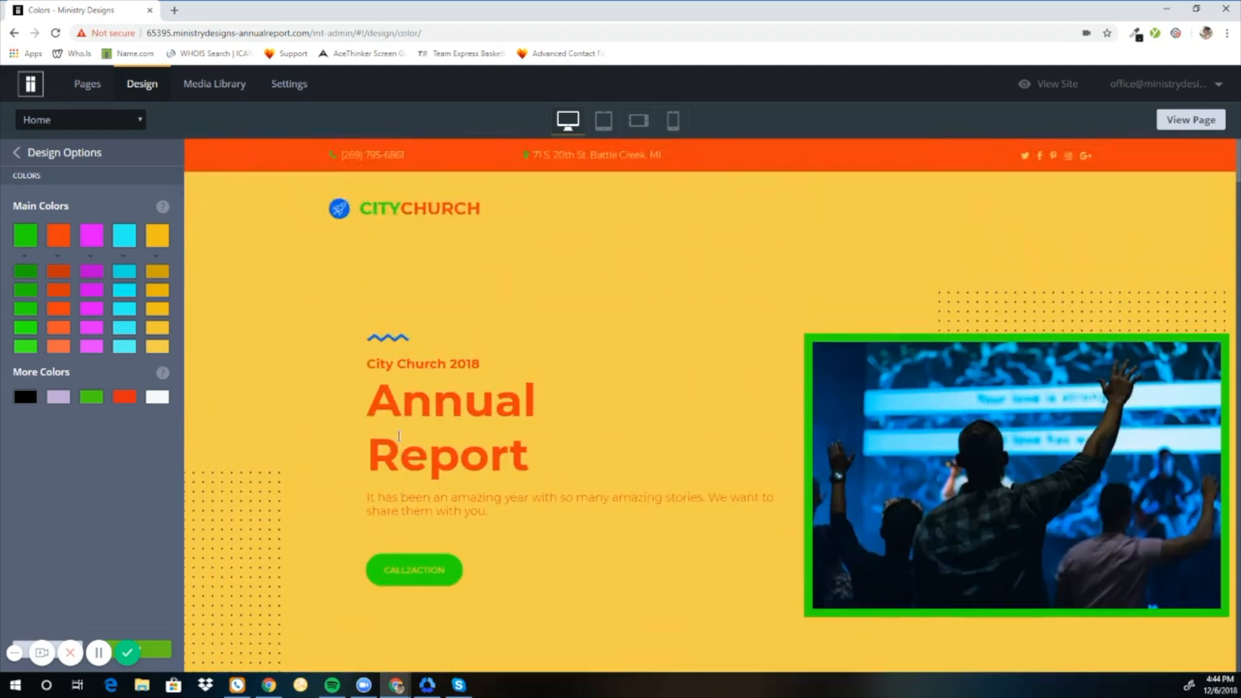
scroll(391, 432, "down", 8)
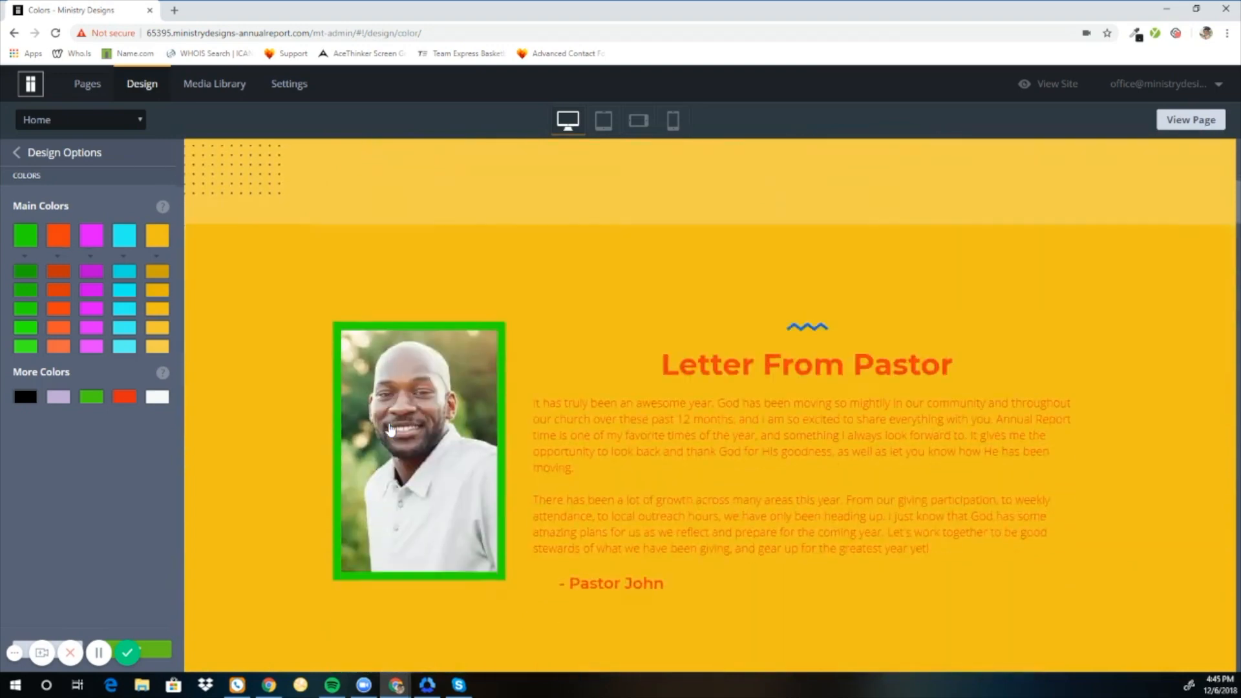
scroll(390, 429, "down", 10)
scroll(391, 424, "down", 2)
scroll(385, 386, "down", 8)
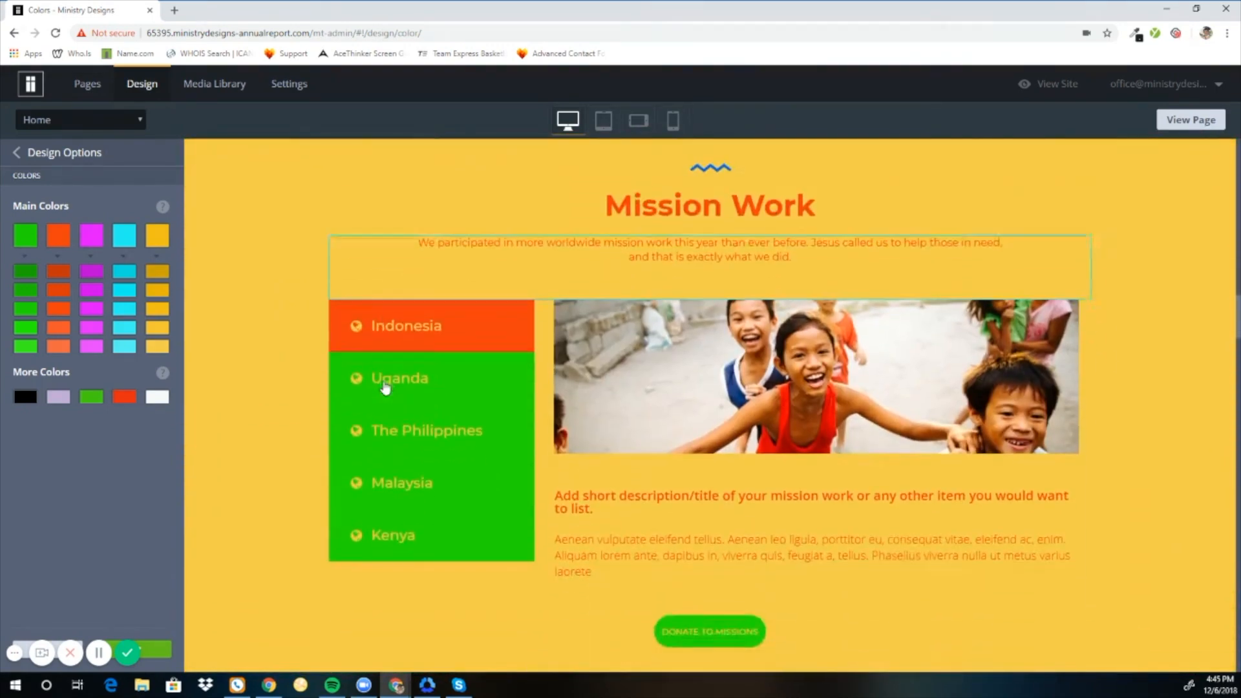
scroll(384, 388, "down", 12)
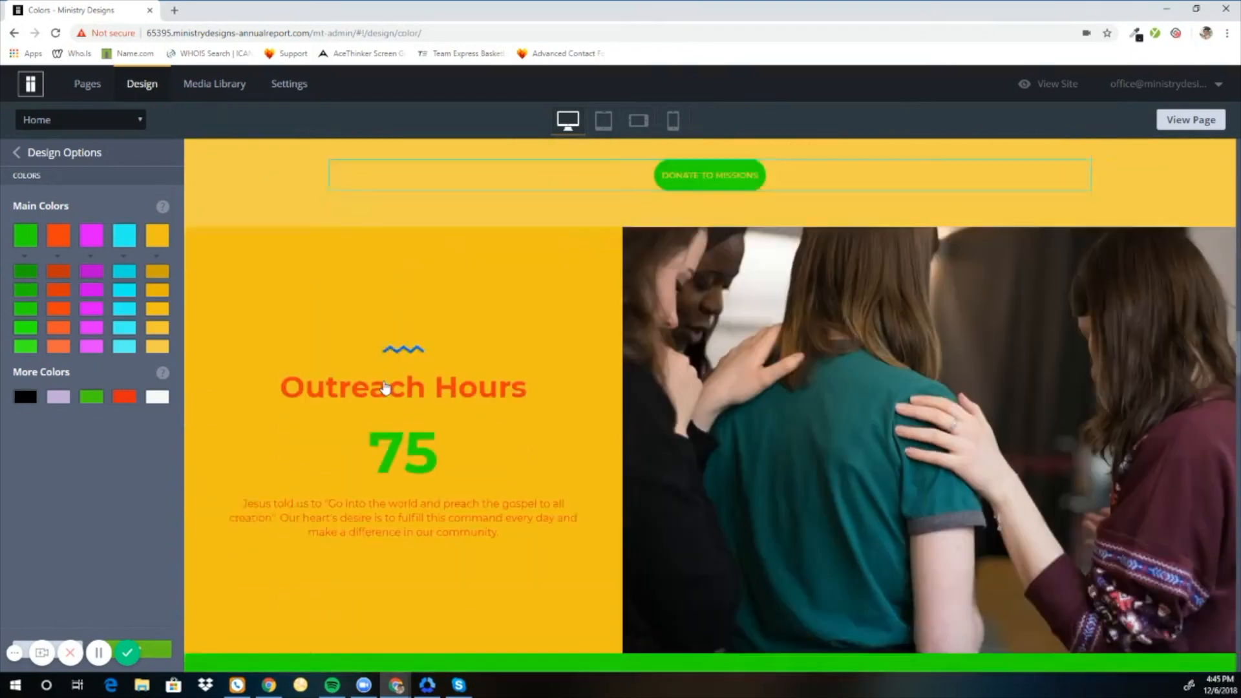
scroll(385, 387, "down", 1)
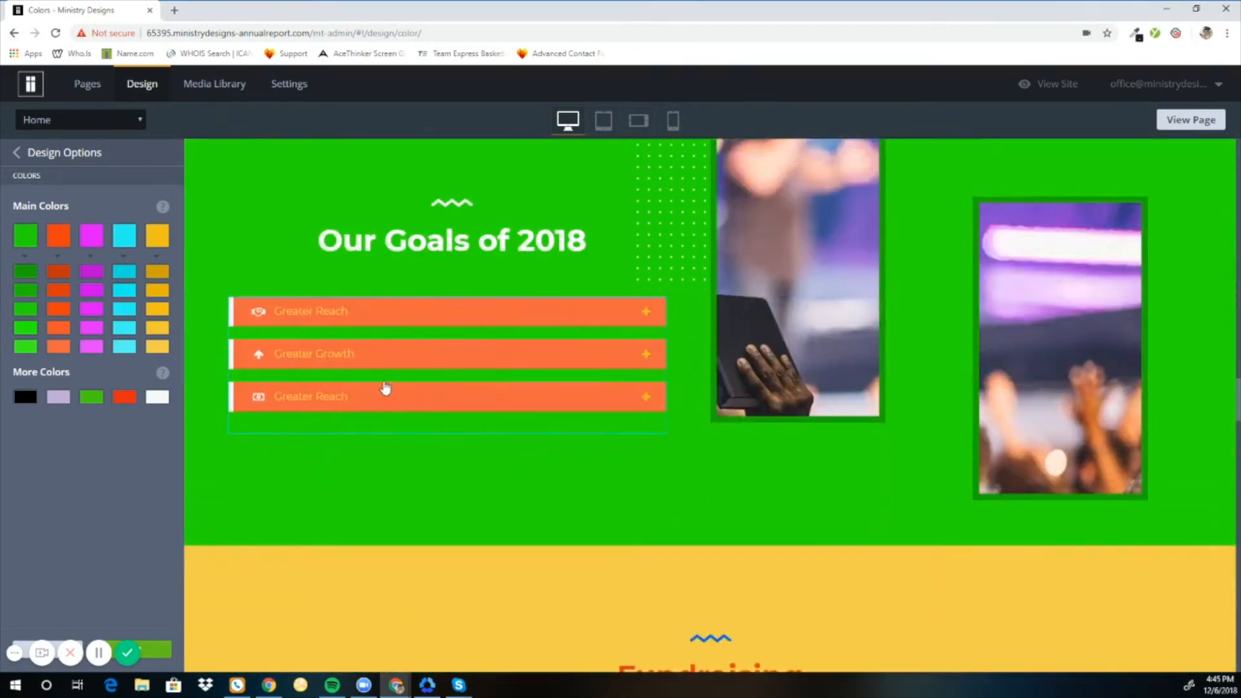
scroll(385, 388, "down", 13)
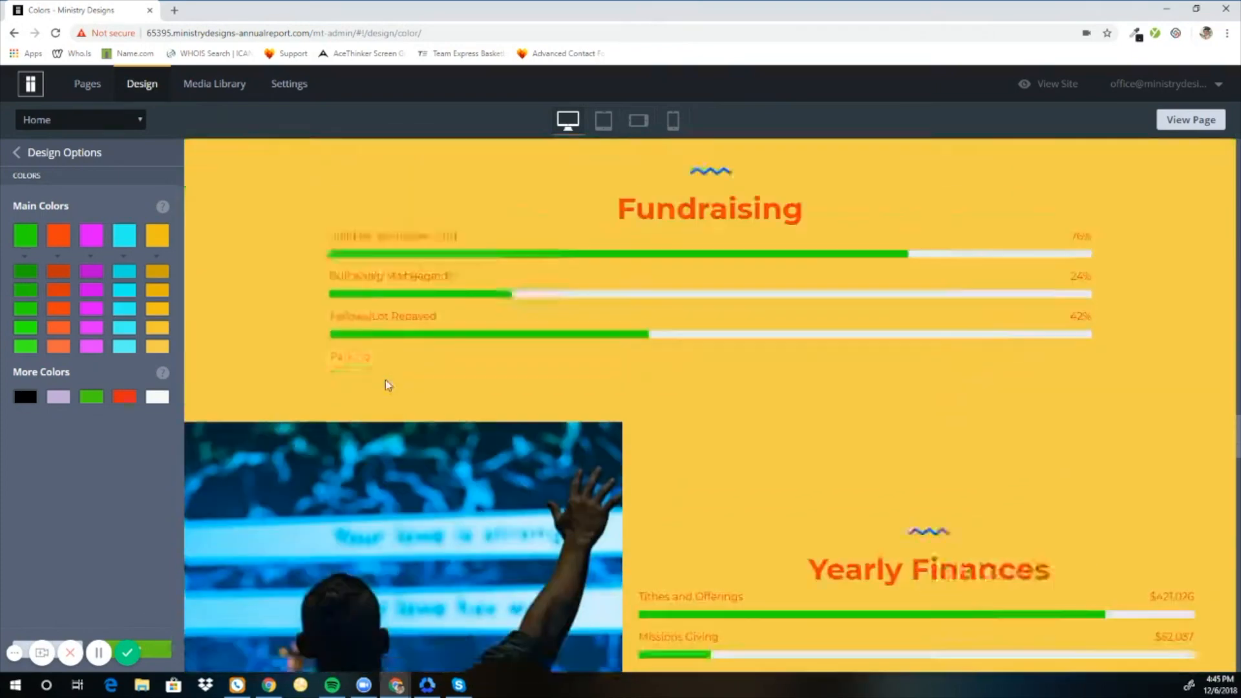
scroll(385, 381, "down", 15)
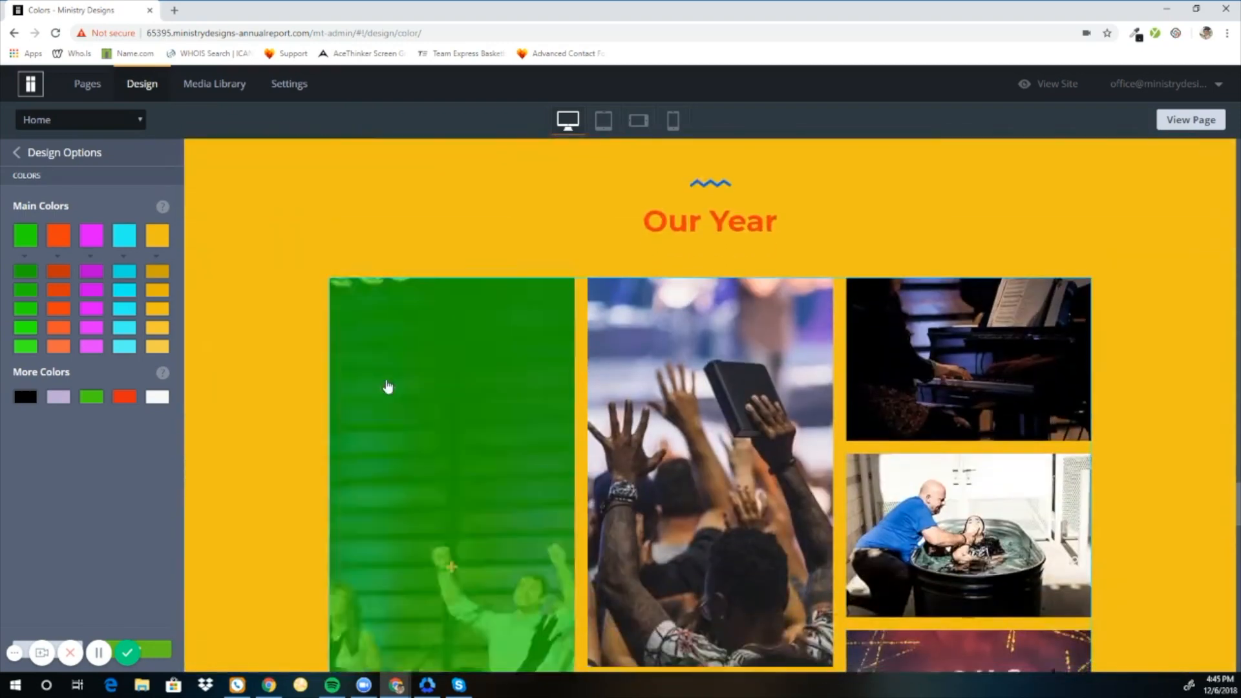
scroll(387, 386, "up", 12)
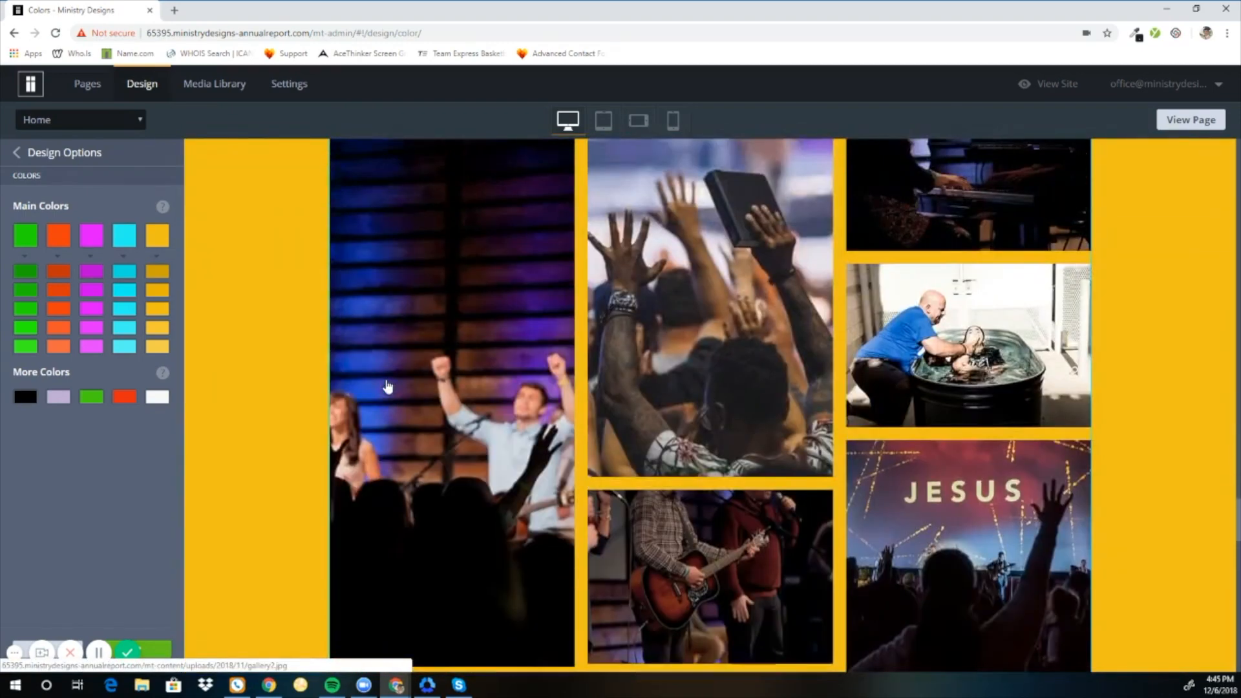
scroll(387, 385, "up", 20)
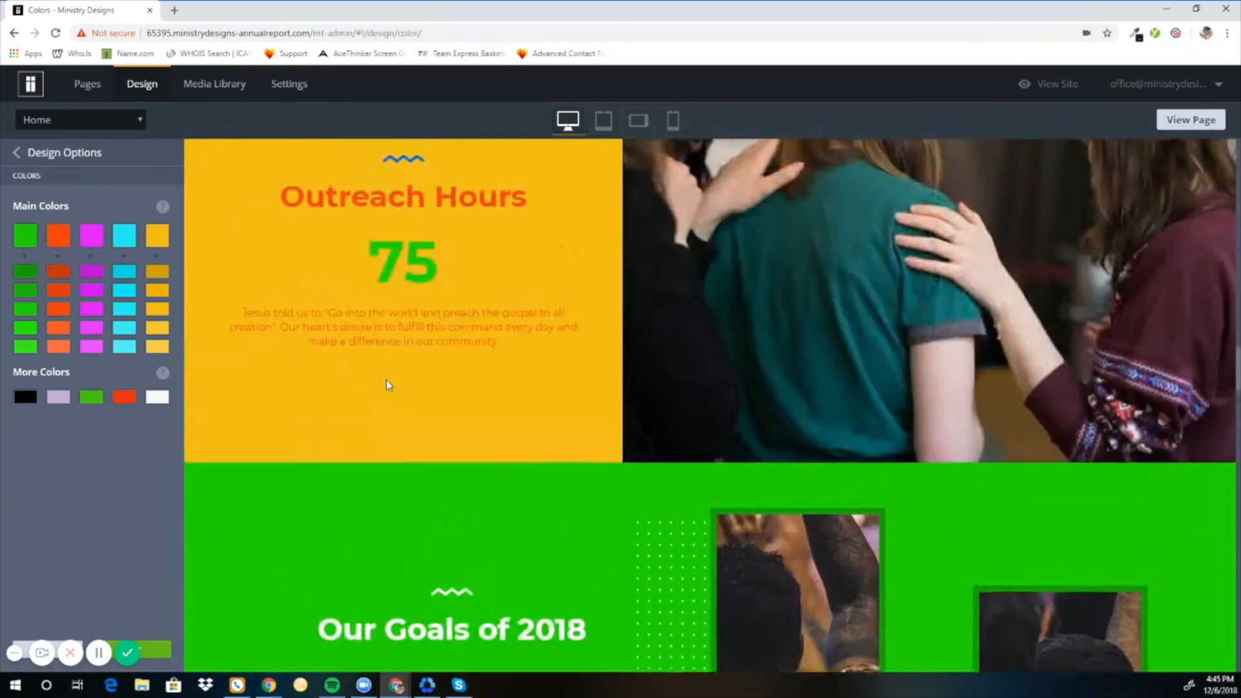
scroll(387, 385, "up", 10)
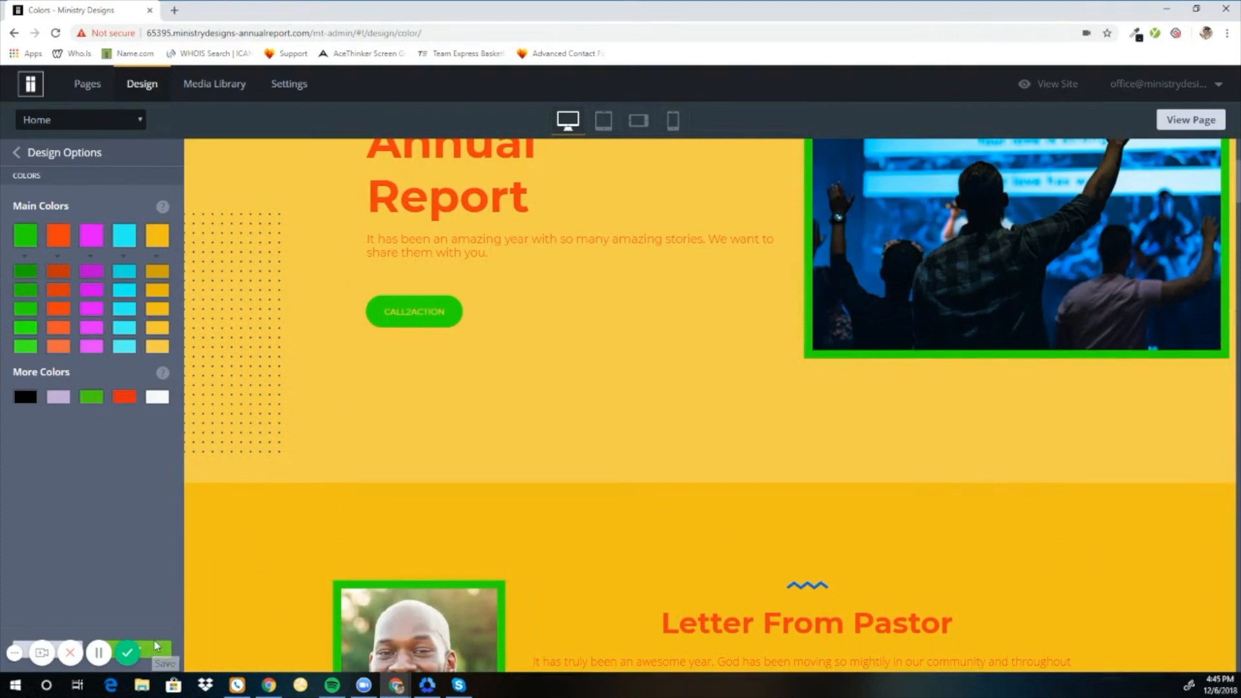
left_click(22, 649)
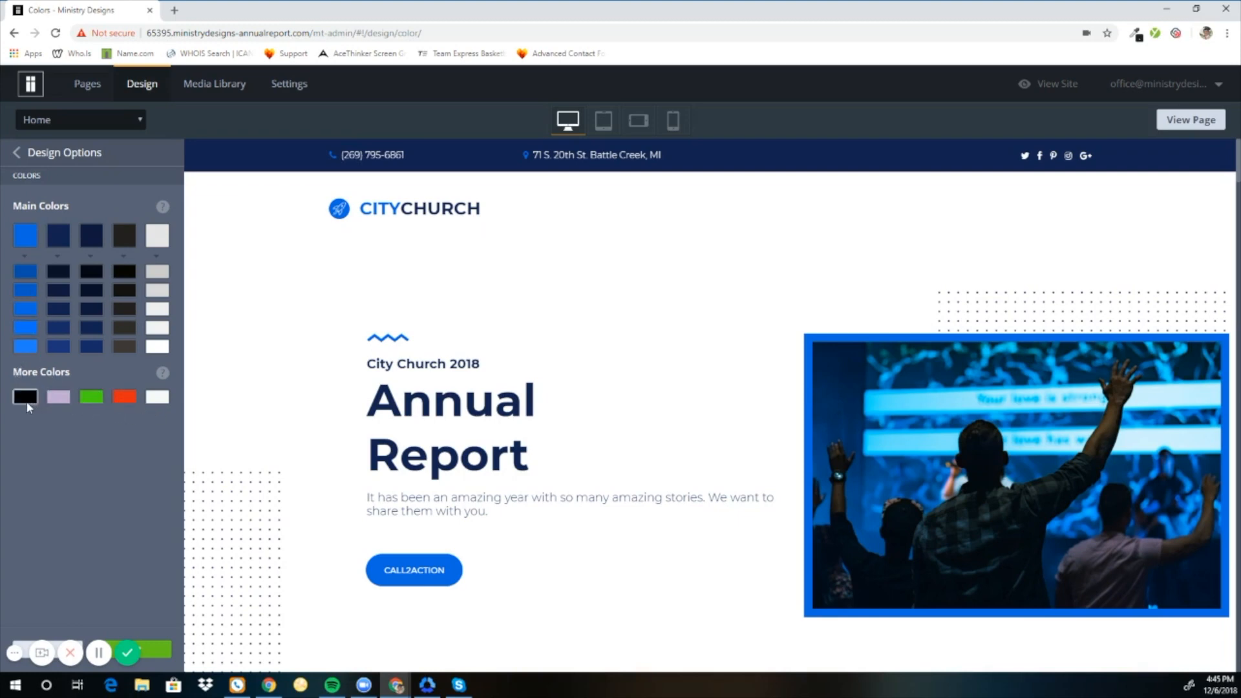
Try turquoise #30e9dd in place of the green swatch under More Colors.
left_click(91, 398)
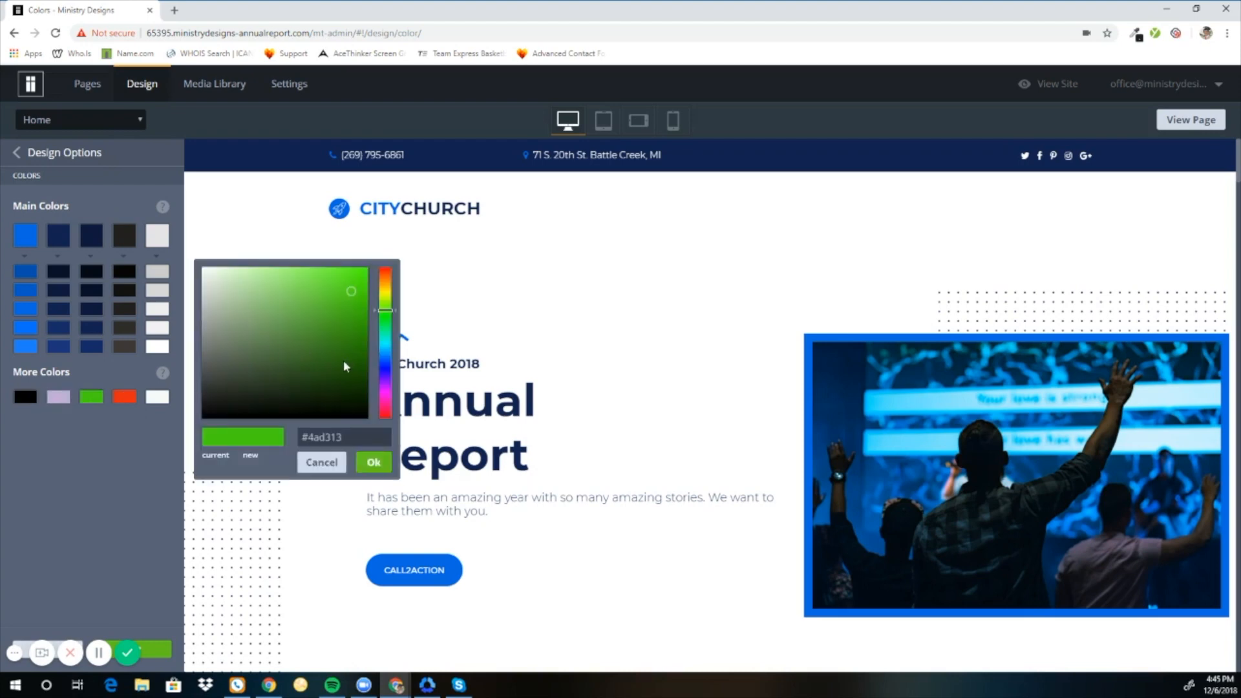
left_click(386, 346)
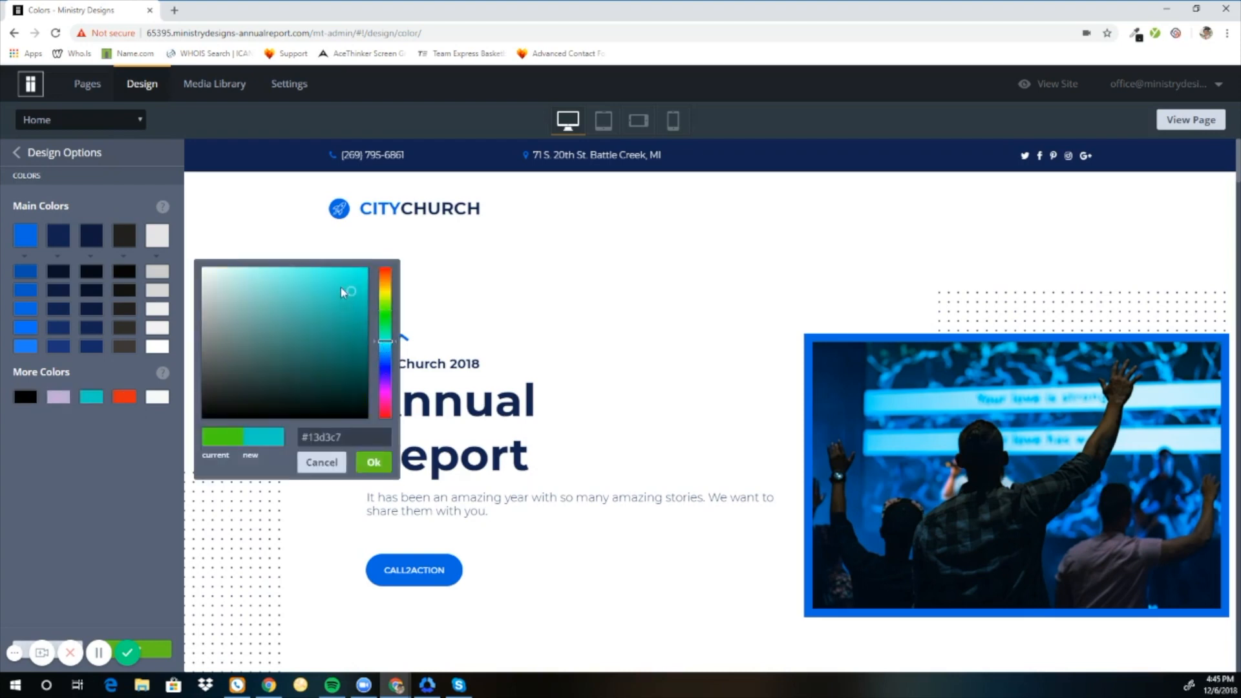
left_click_drag(341, 288, 333, 281)
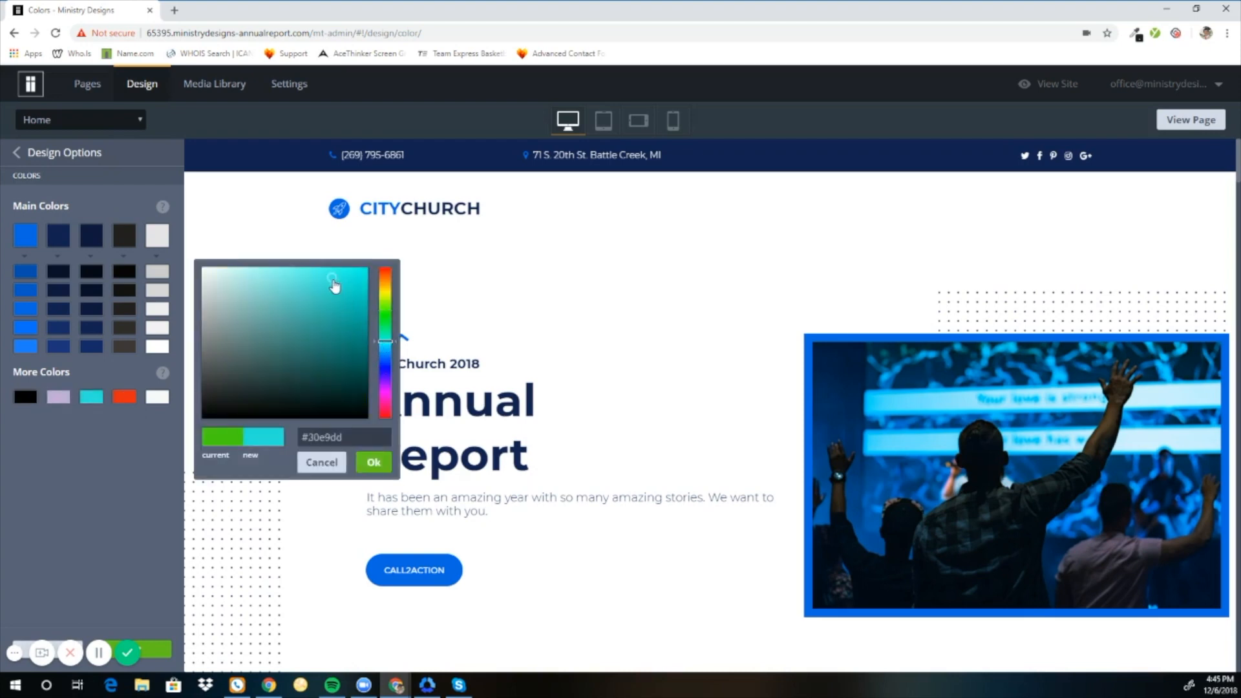
left_click(374, 463)
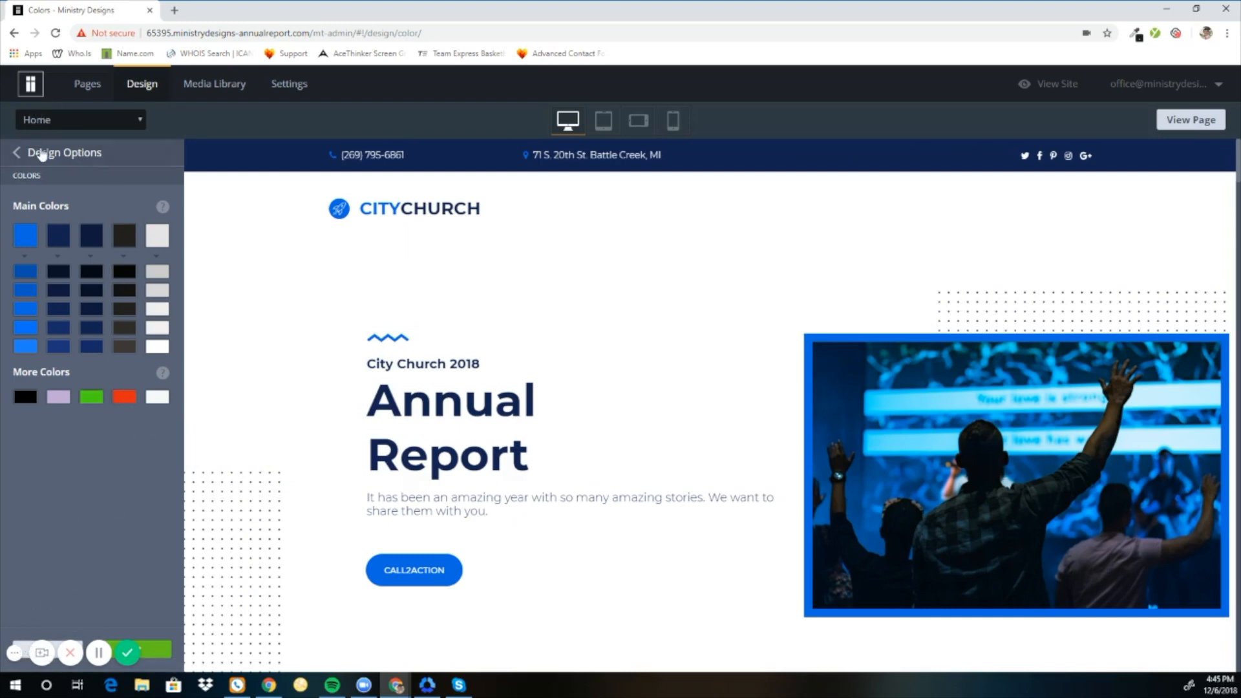
Leave the color settings and open the site's background presets.
left_click(44, 159)
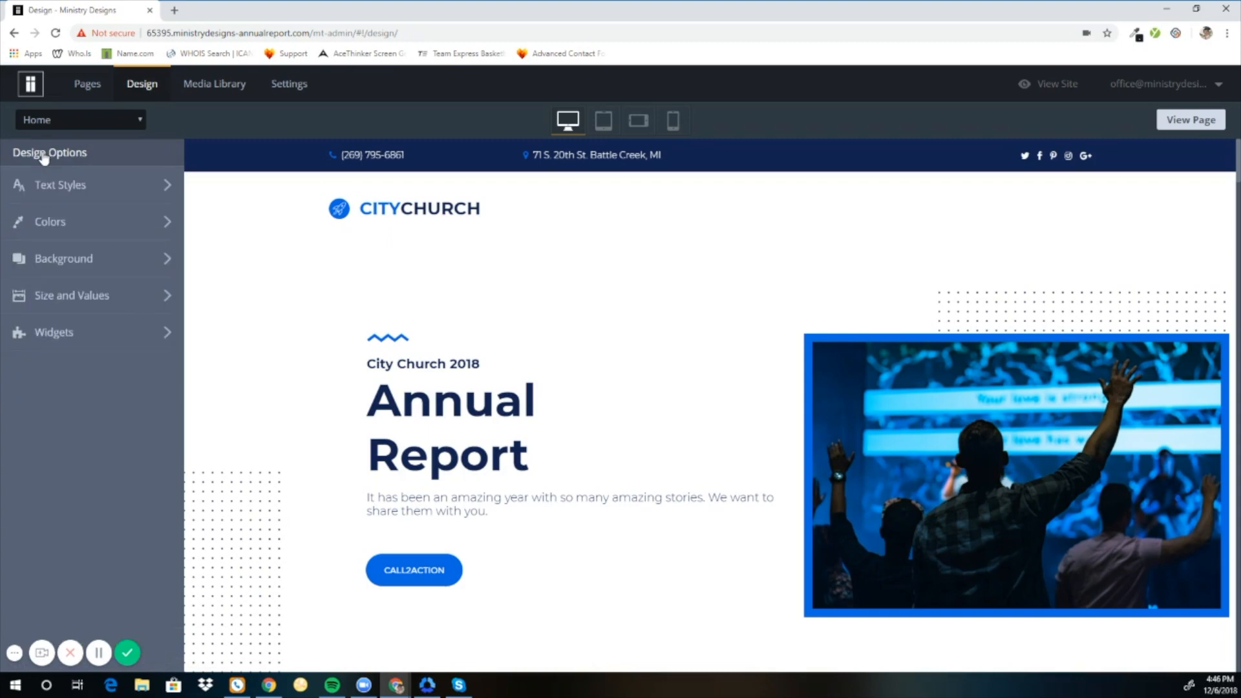
left_click(64, 262)
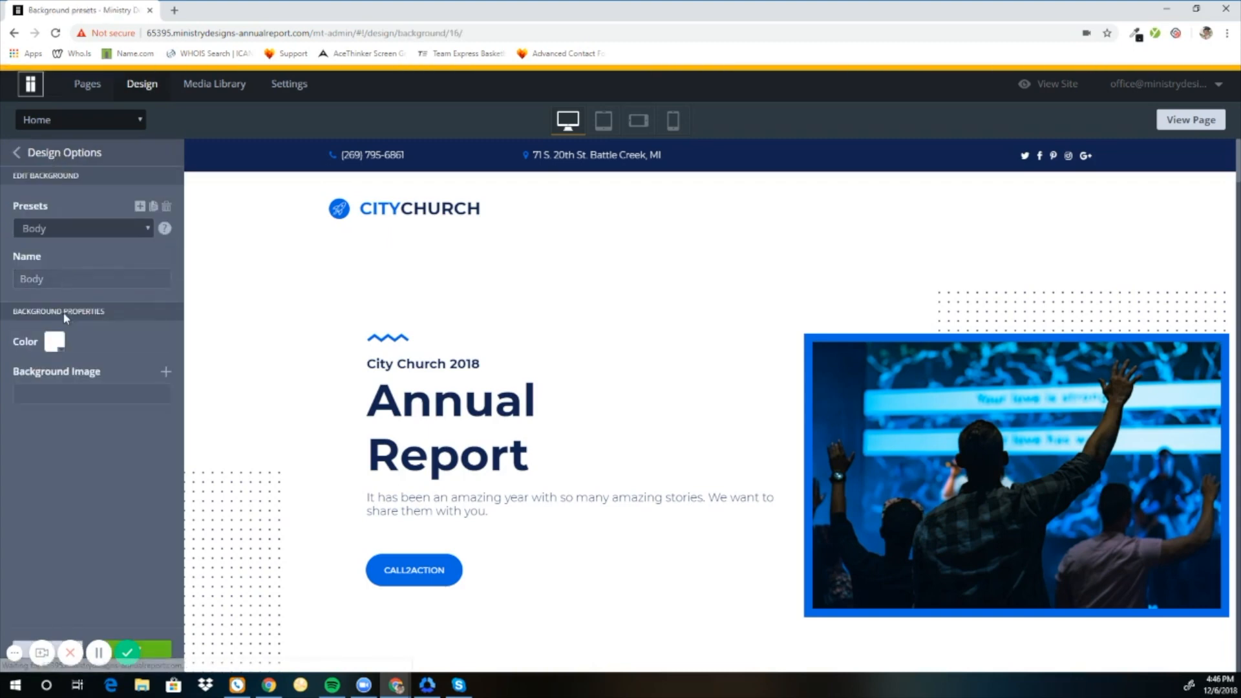
Try the green additional color as the Body preset's background and check it on the Home page down to Mission Work.
left_click(59, 343)
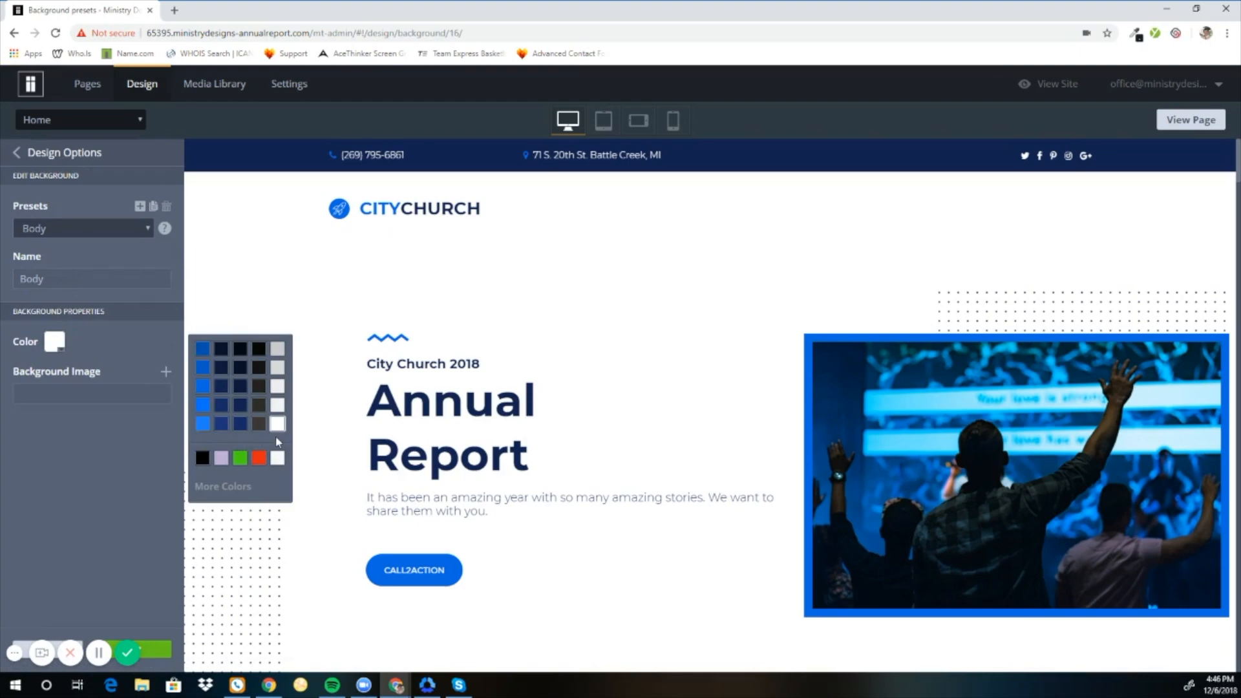
left_click(241, 457)
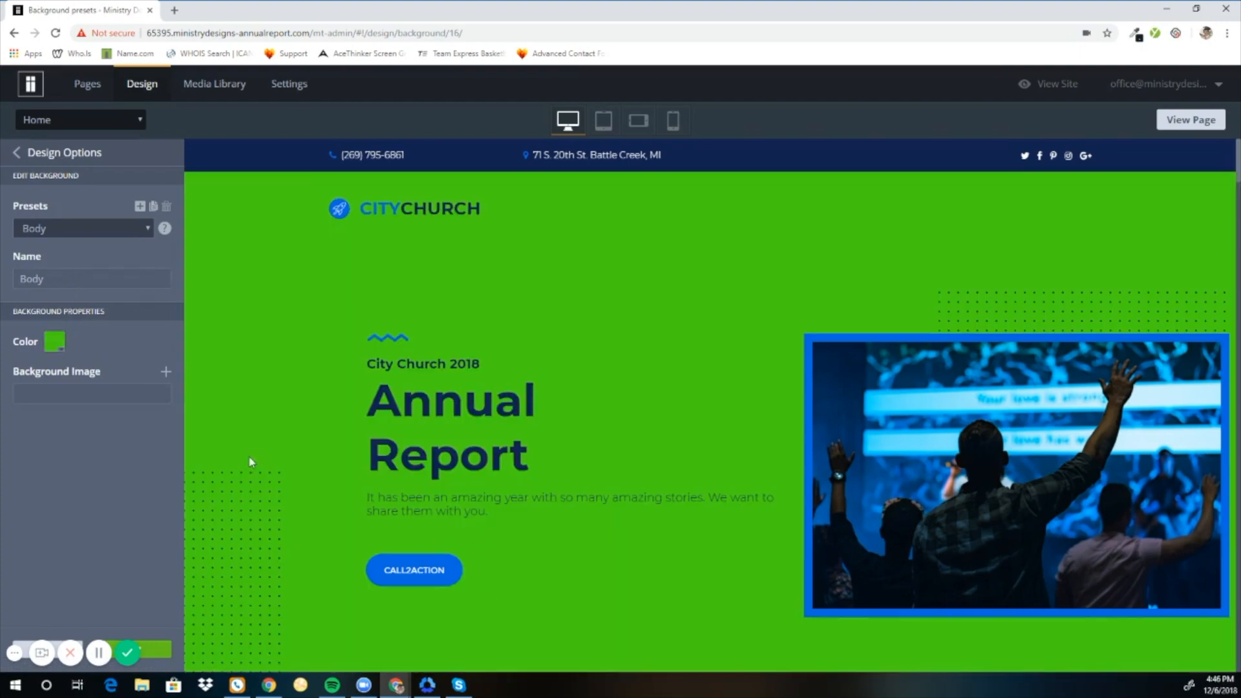
scroll(384, 367, "down", 12)
scroll(385, 365, "down", 8)
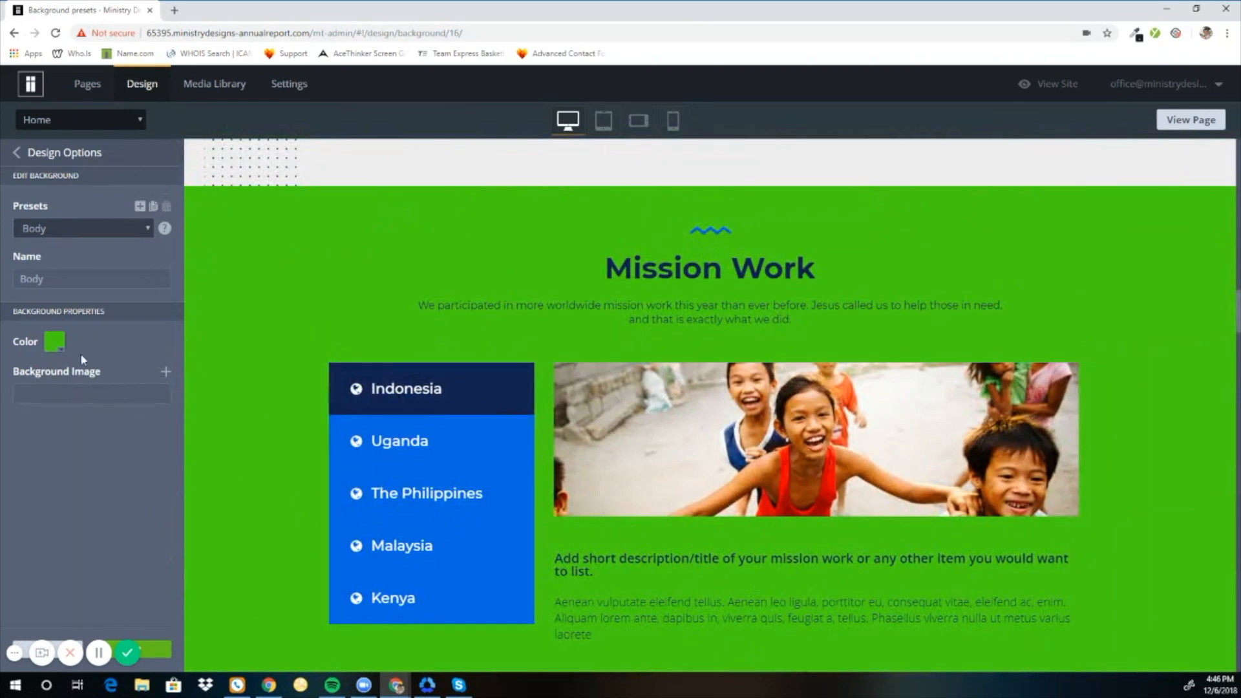
Set the Body background color back to white and check the Home page from Salvations up to the opening section.
left_click(64, 345)
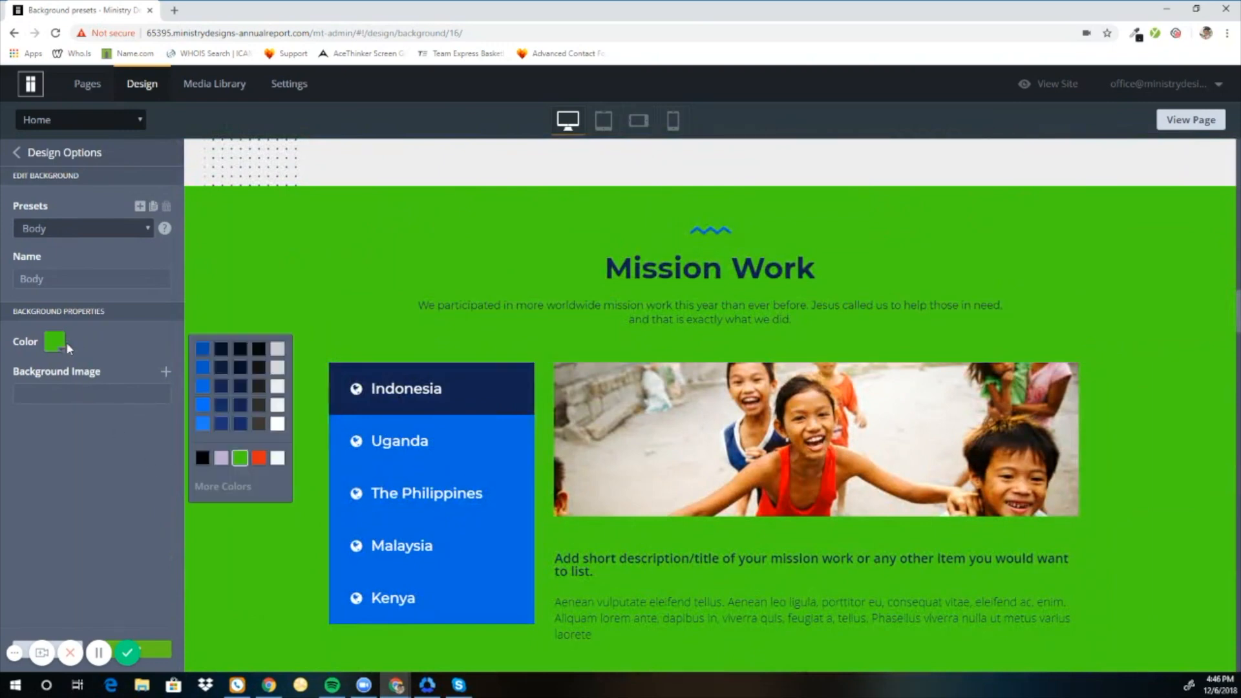
left_click(277, 424)
scroll(280, 430, "up", 8)
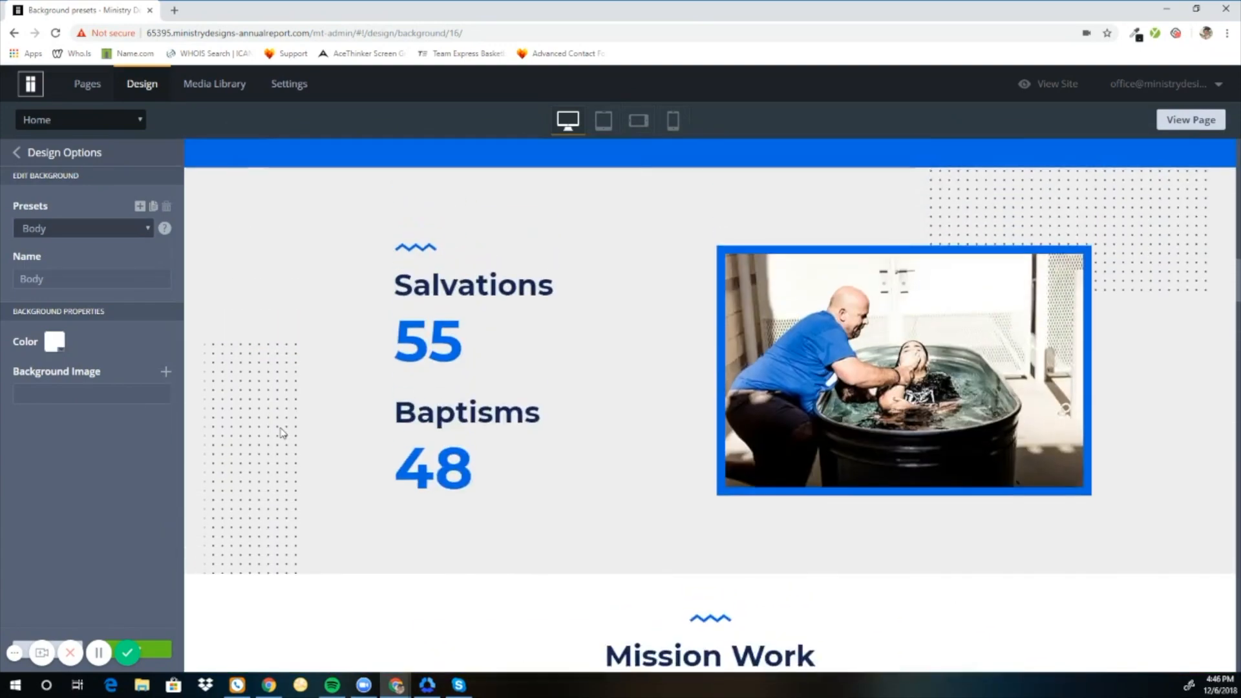
scroll(279, 427, "up", 8)
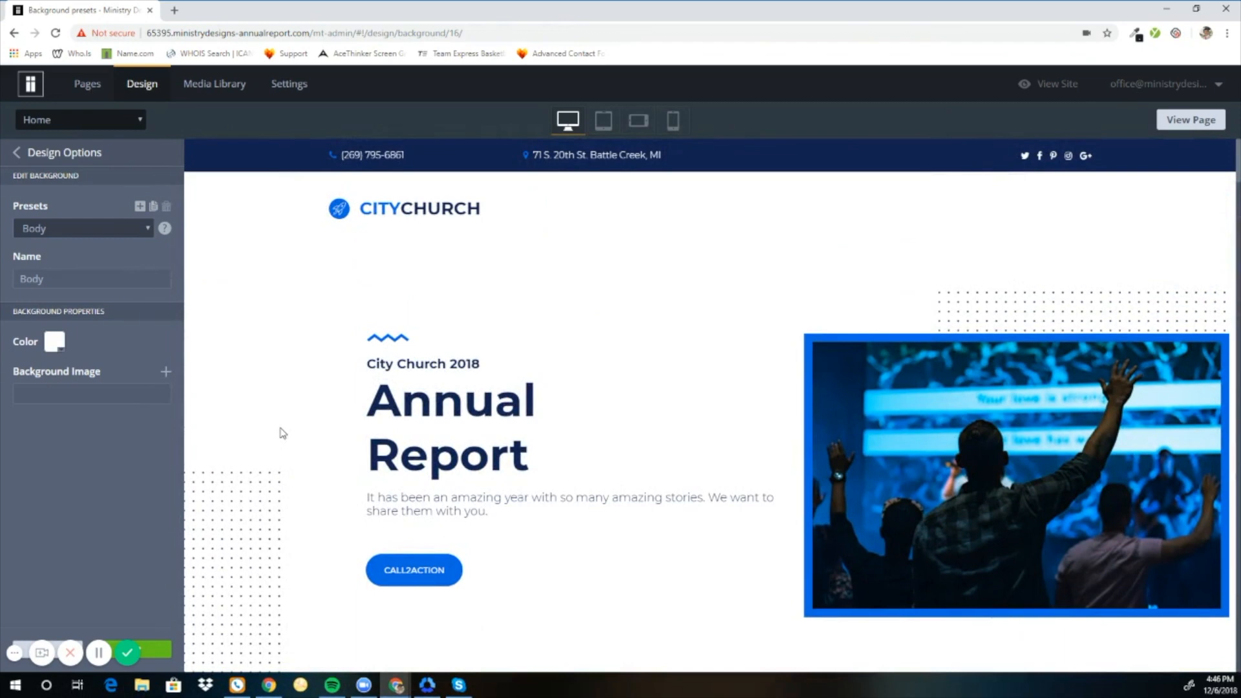
scroll(512, 498, "down", 2)
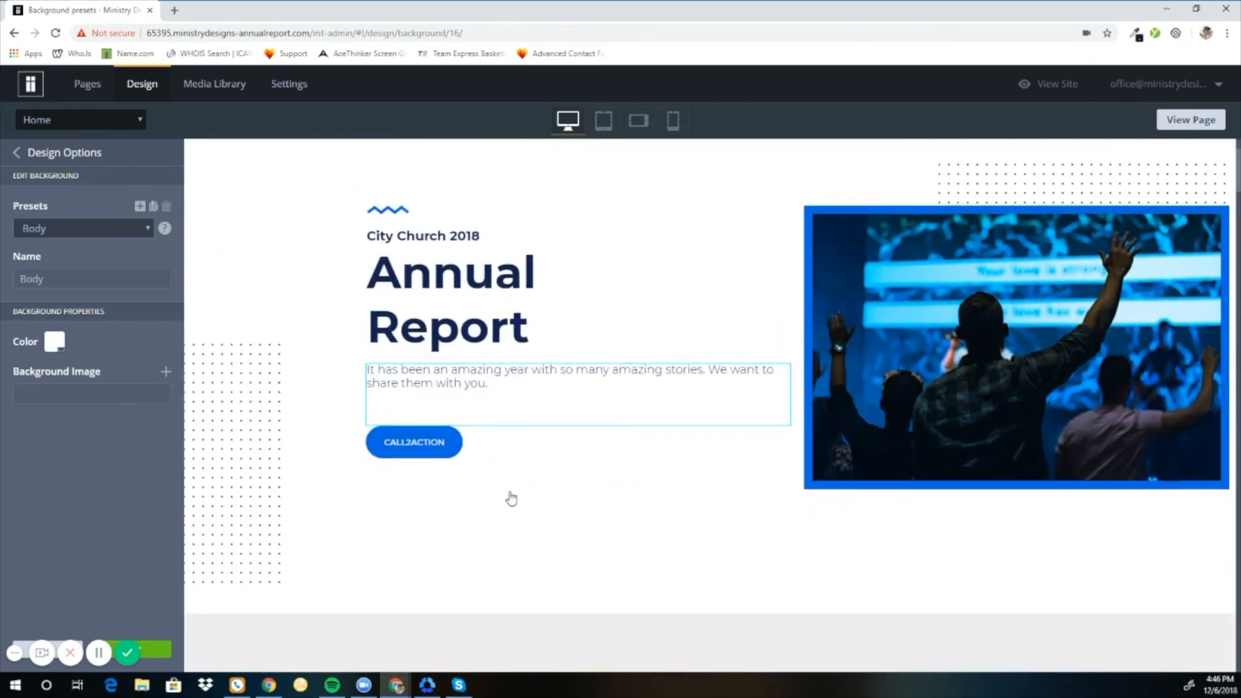
Leave the background presets, look over the Spacings settings under Size and Values, and return to the design options.
scroll(511, 498, "down", 8)
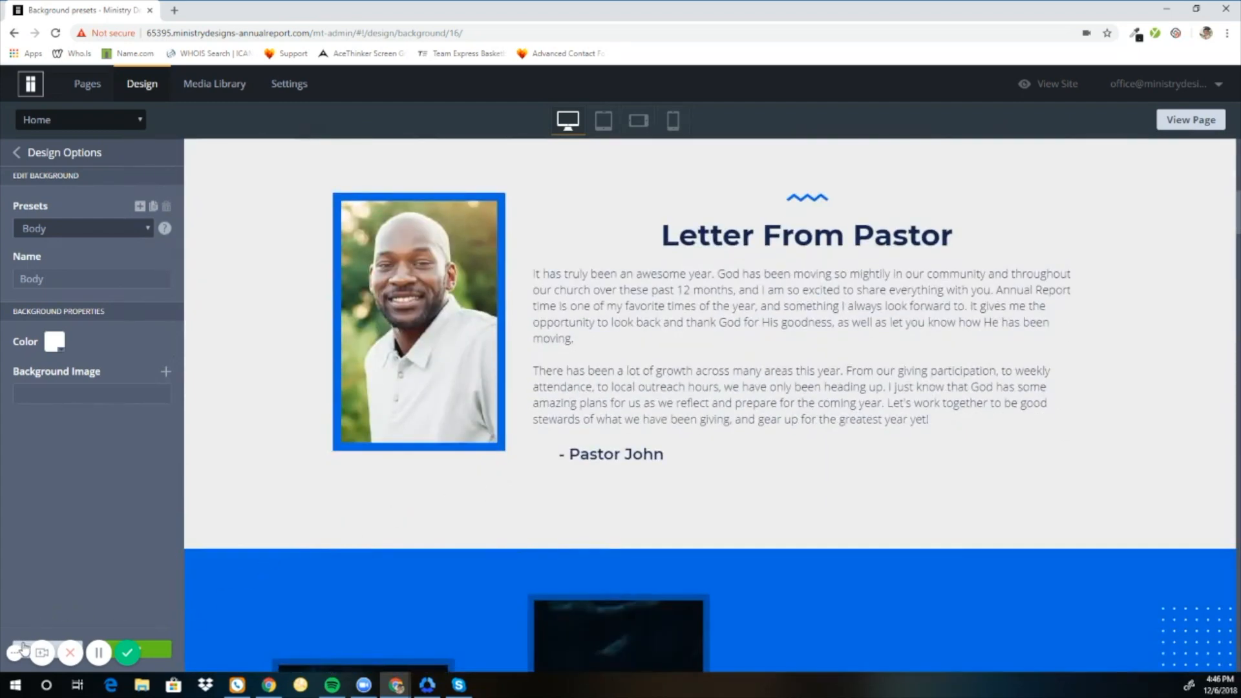
left_click(17, 153)
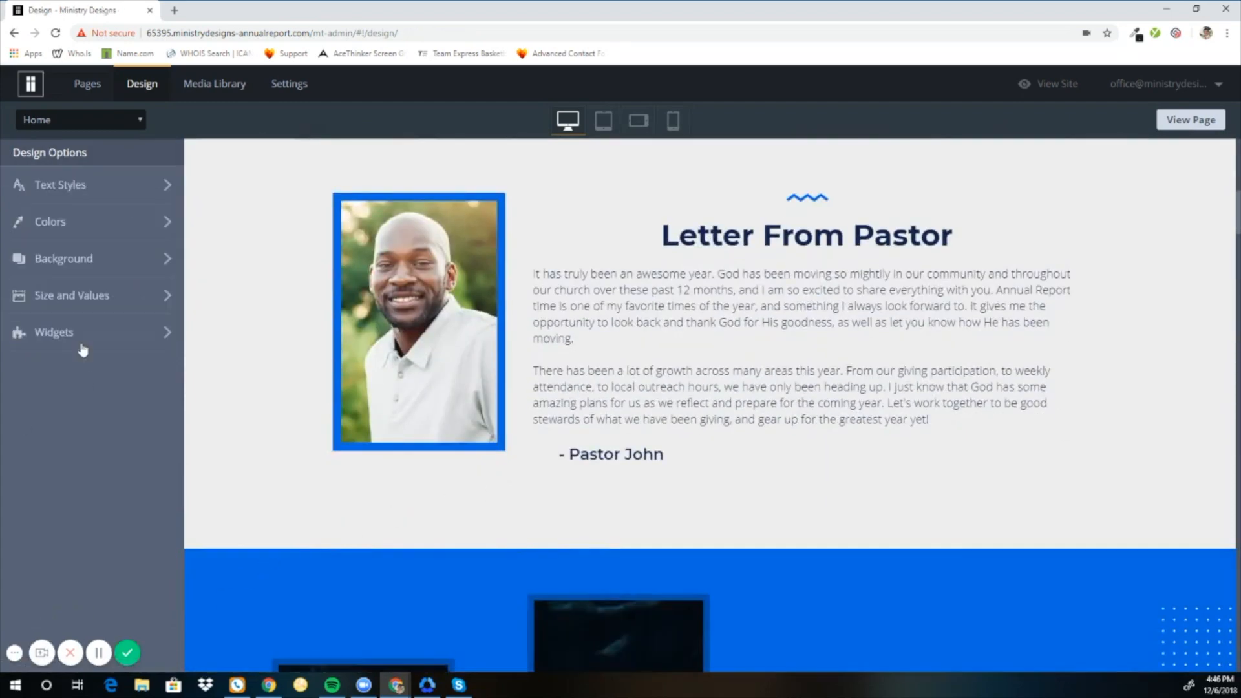
left_click(88, 302)
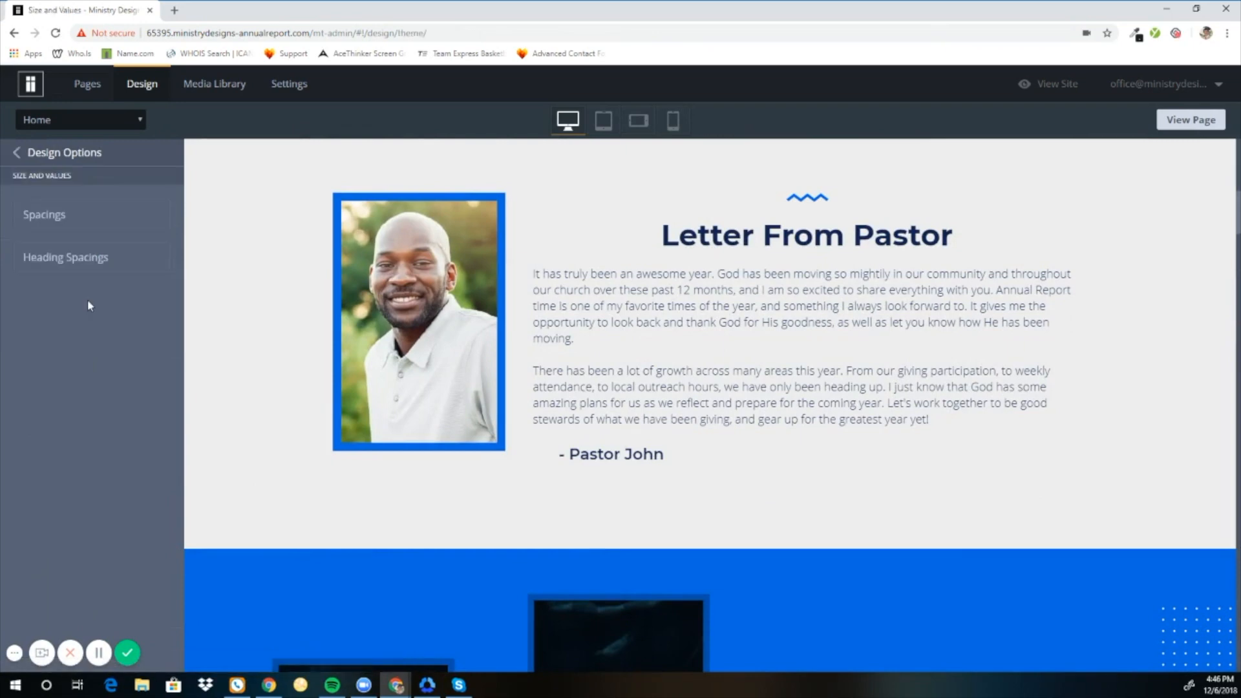
left_click(64, 218)
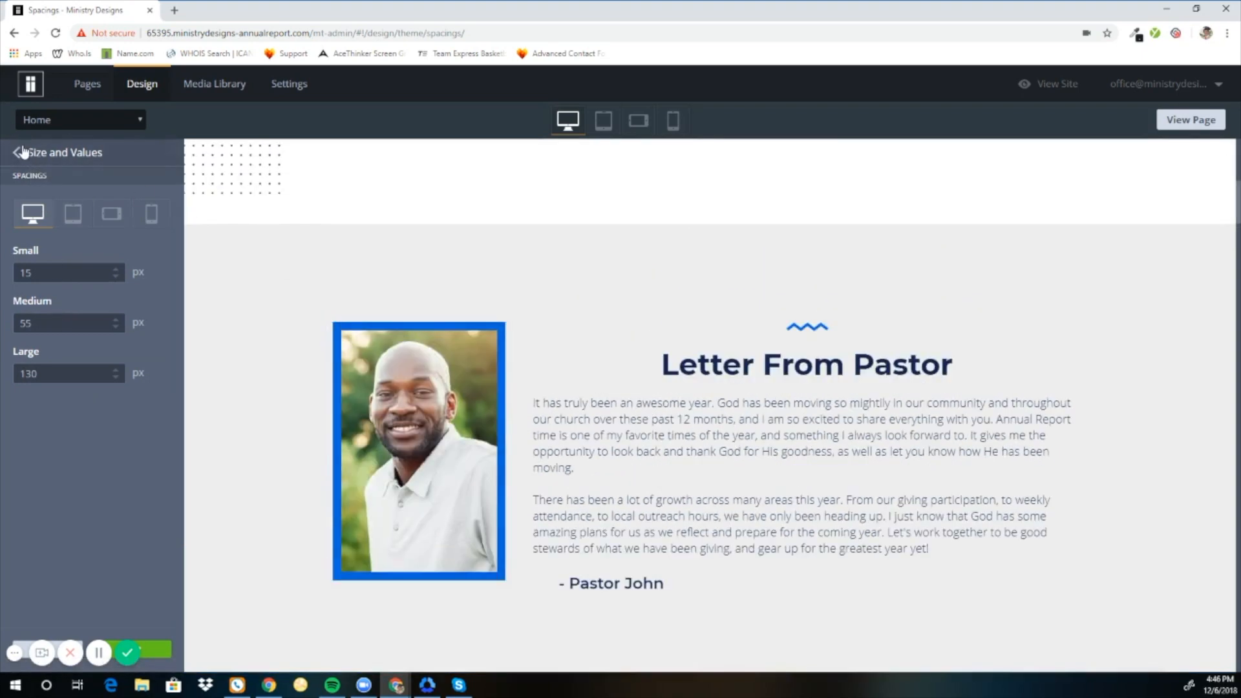
left_click(23, 153)
left_click(18, 153)
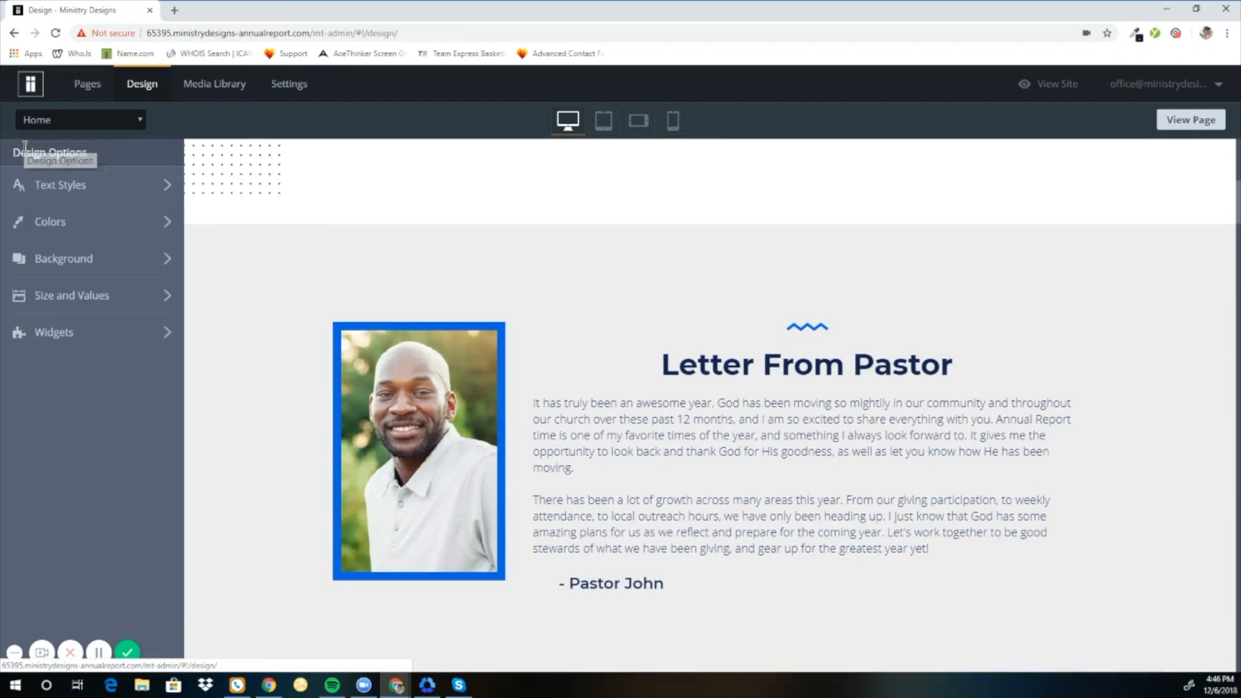
Browse the site-wide widget designs and open the image preset used by the worship photo in the Home page's opening section.
left_click(89, 335)
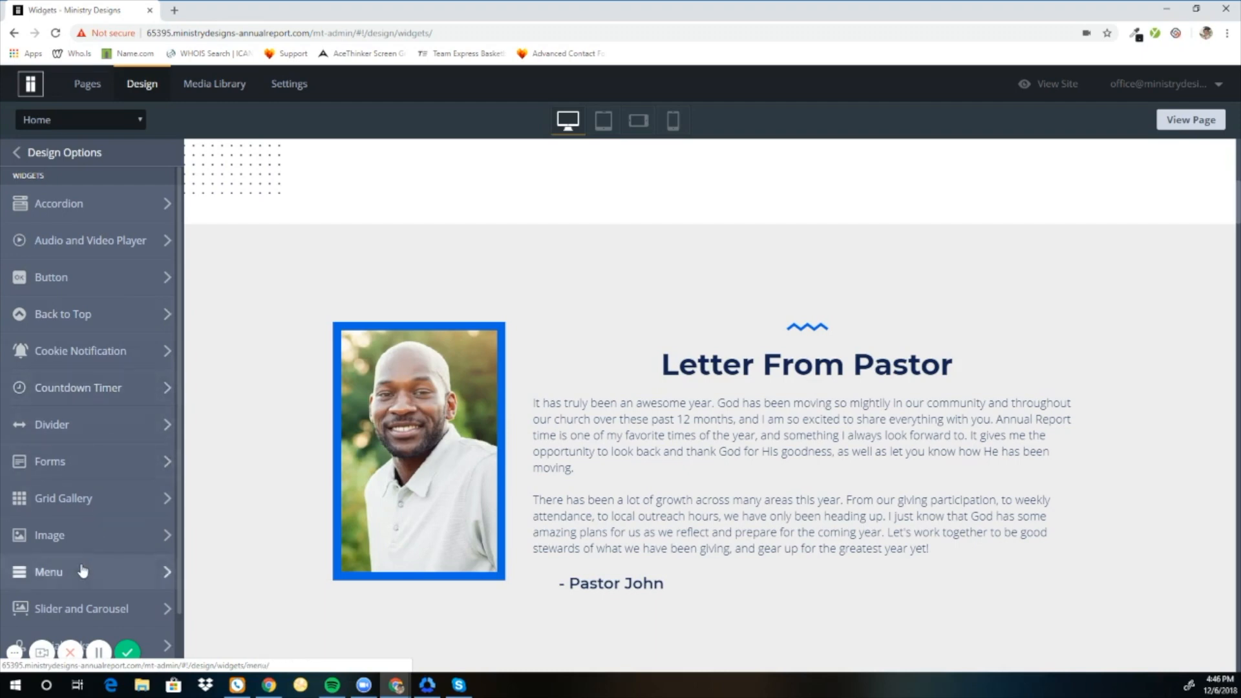
scroll(83, 572, "down", 1)
scroll(82, 572, "up", 1)
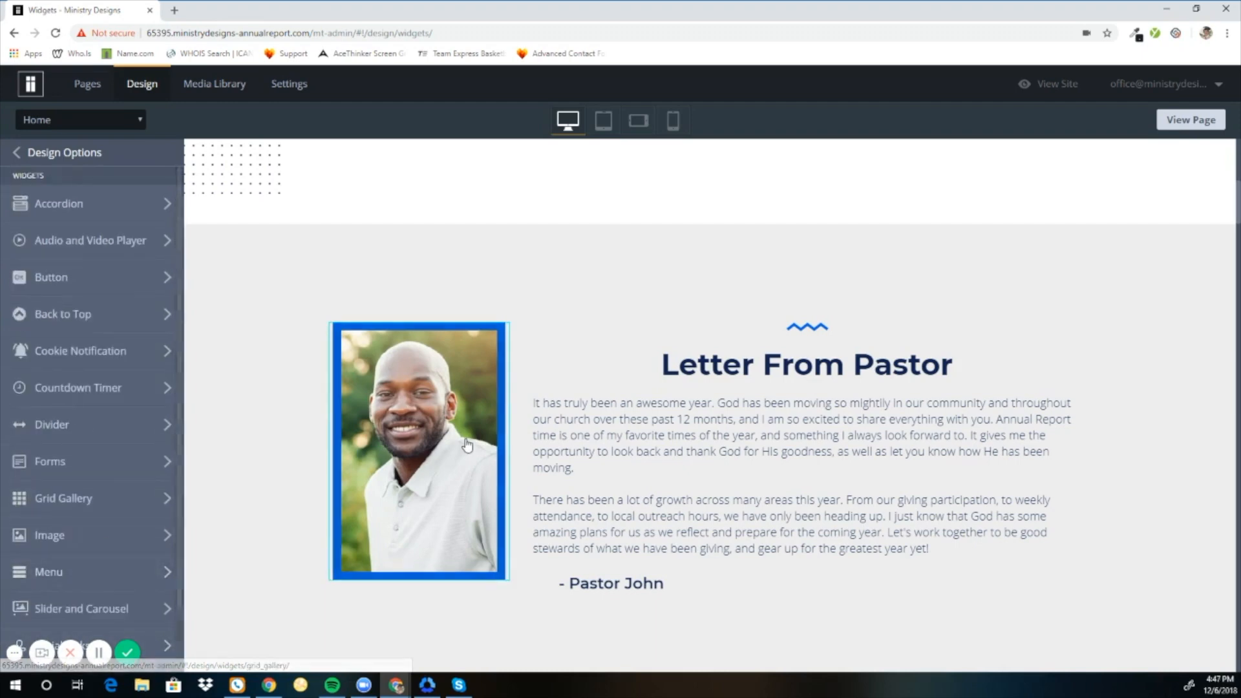
scroll(410, 382, "up", 10)
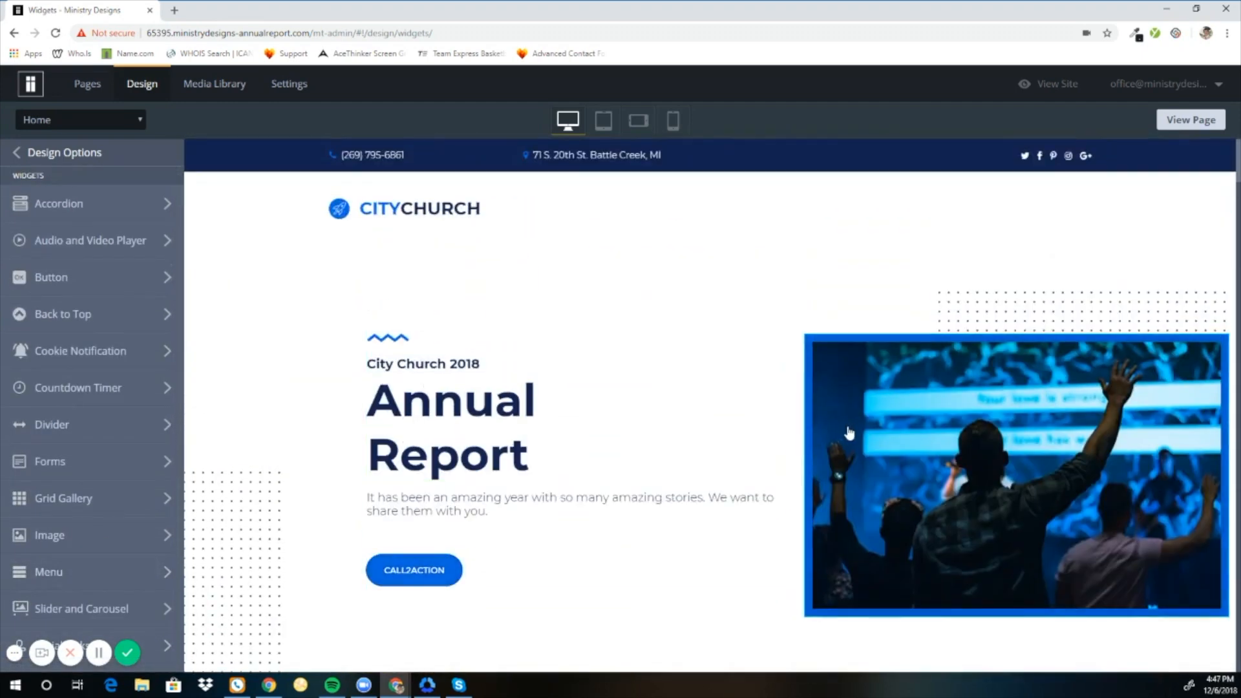
left_click(957, 432)
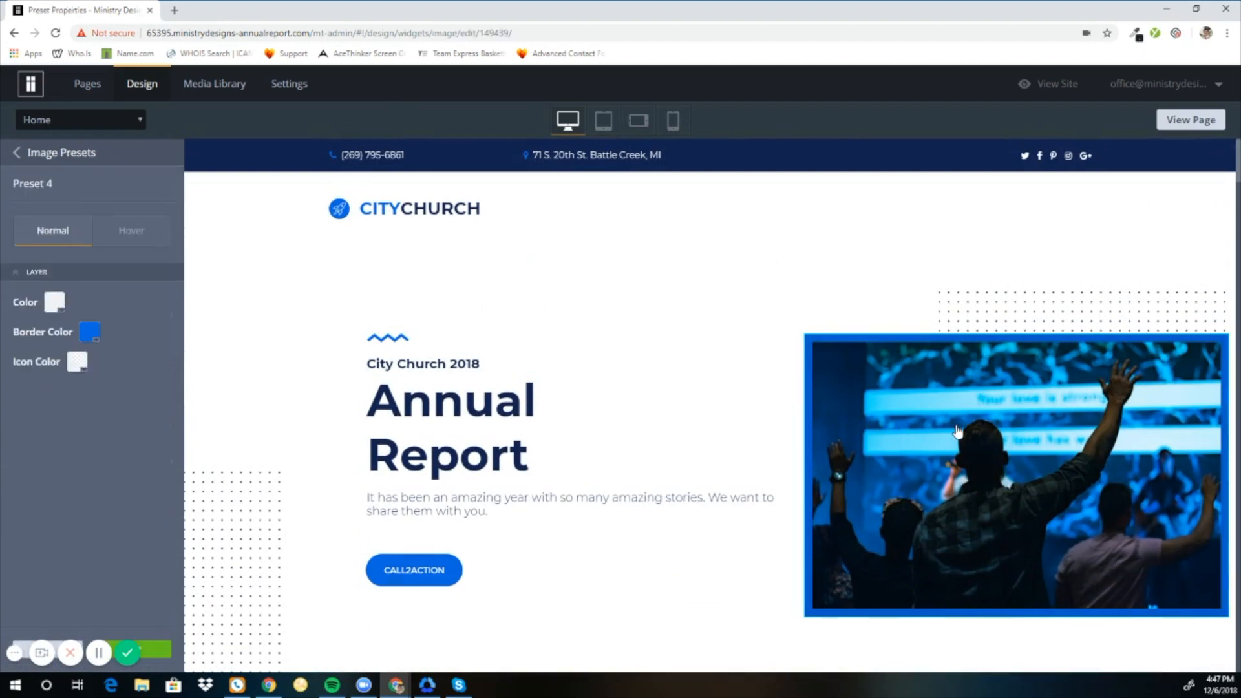
left_click_drag(59, 182, 3, 184)
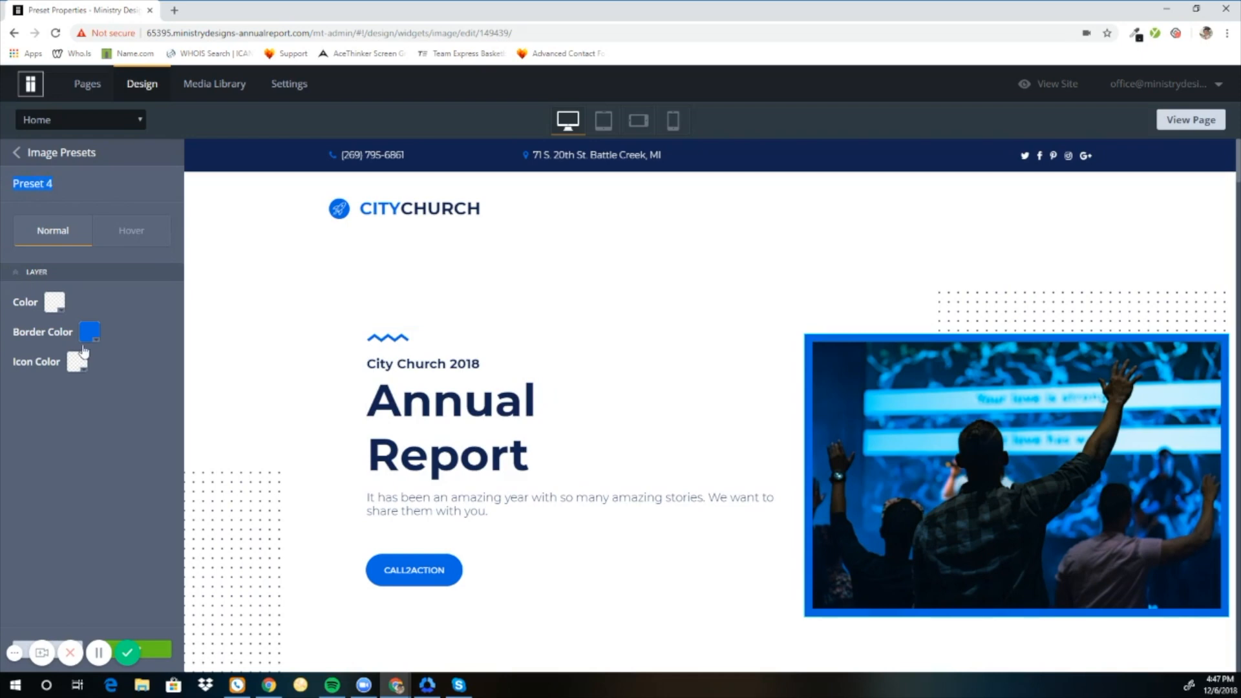
Try a red normal border color and a green hover border color for image Preset 4.
left_click(89, 333)
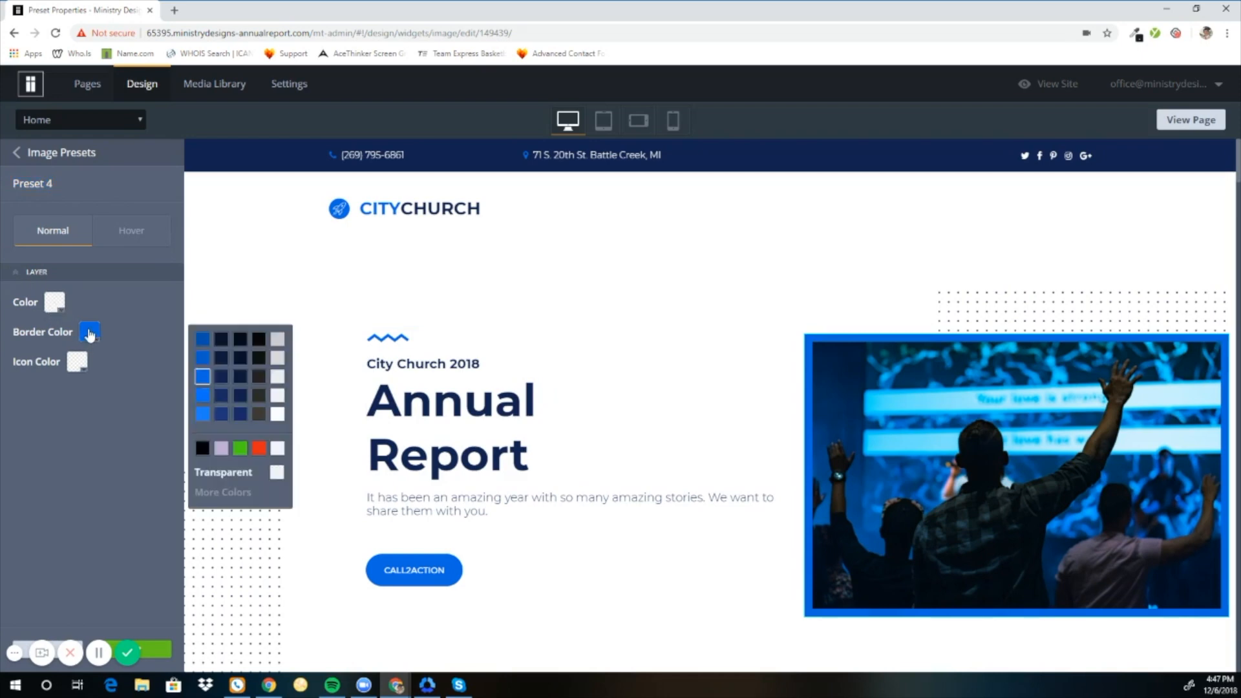
left_click(258, 448)
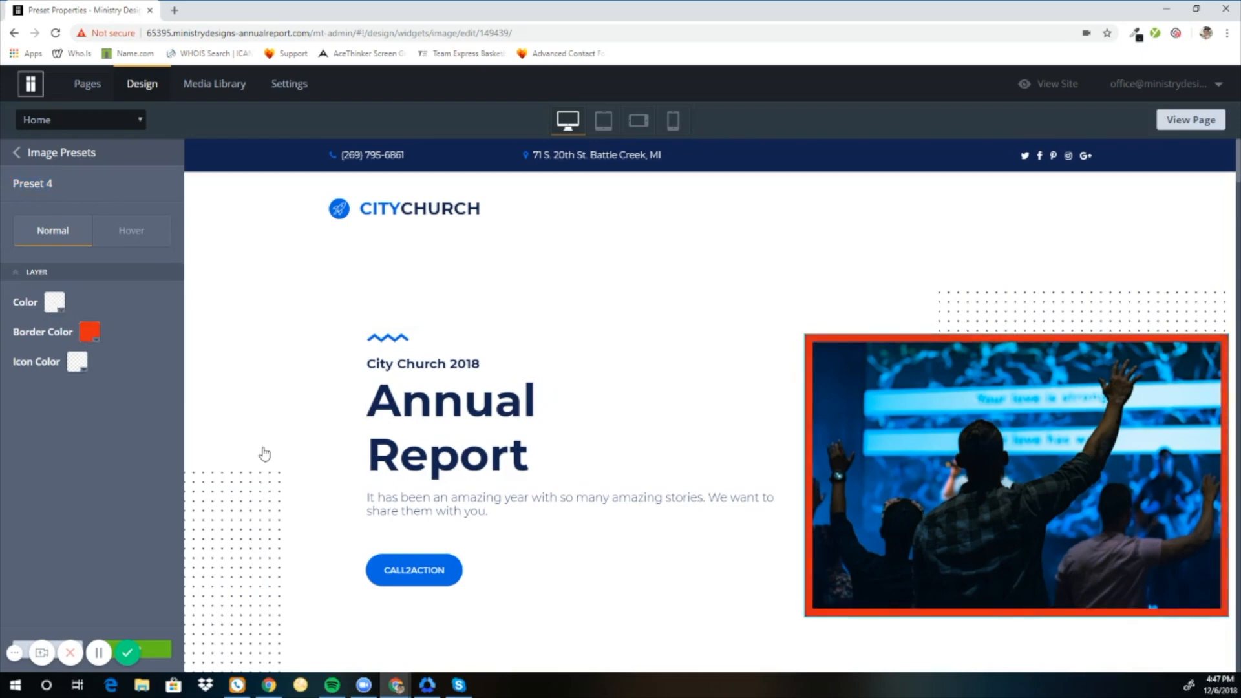
left_click(129, 239)
left_click(90, 331)
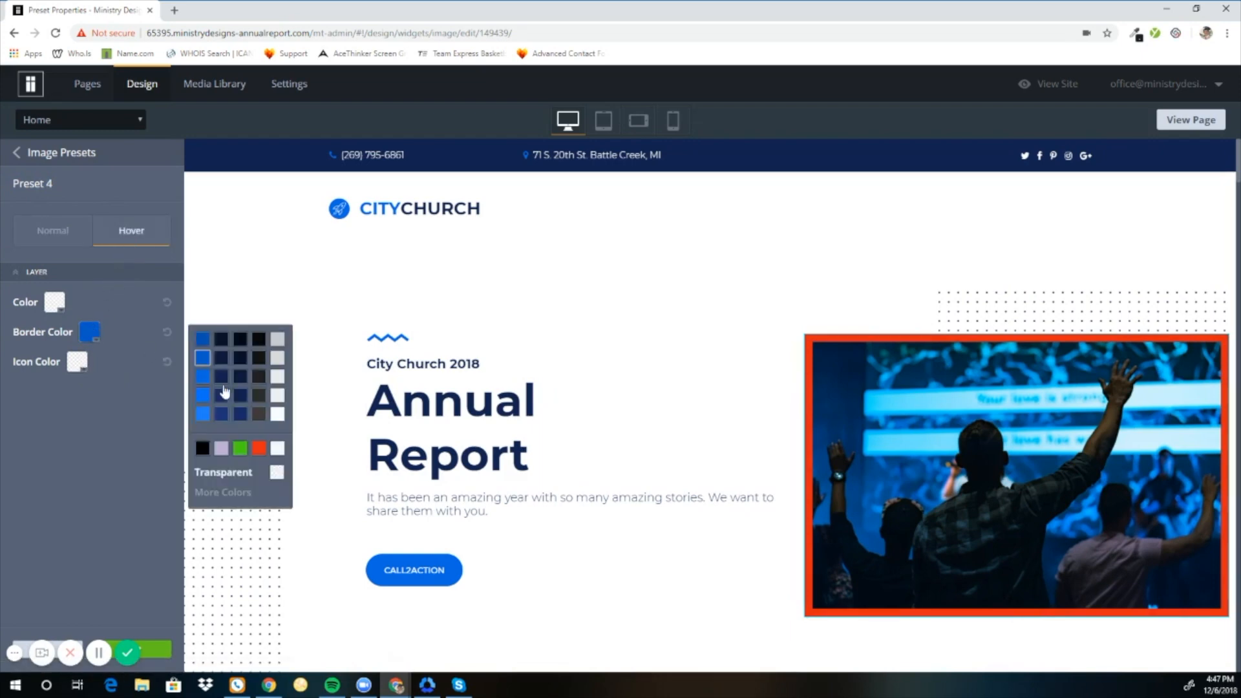
left_click(240, 448)
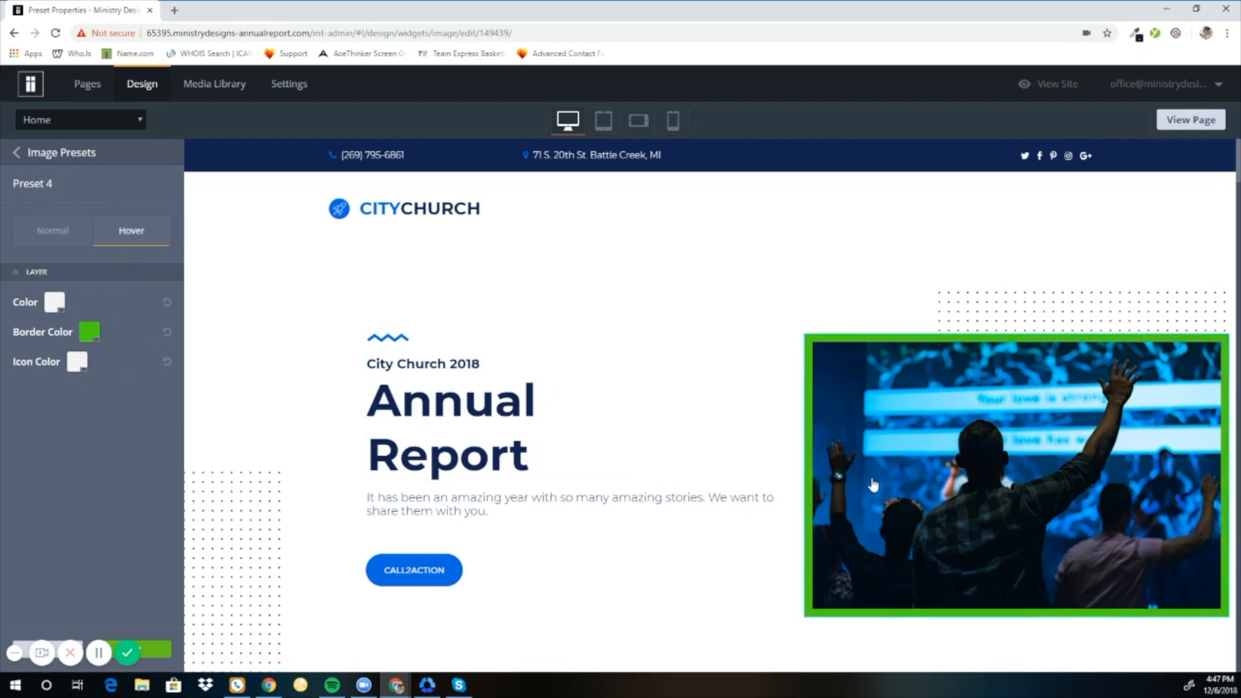
Examine the image borders down the Home page to Fundraising and back up to the opening section.
scroll(950, 460, "down", 10)
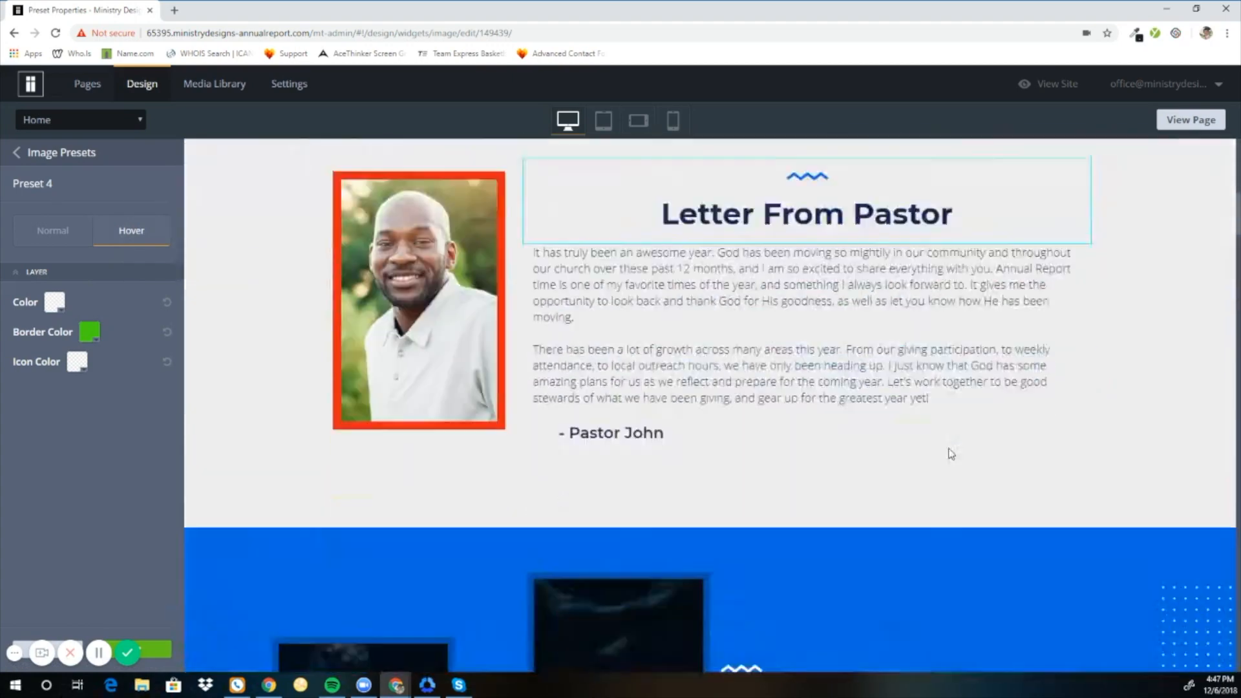
scroll(424, 362, "down", 5)
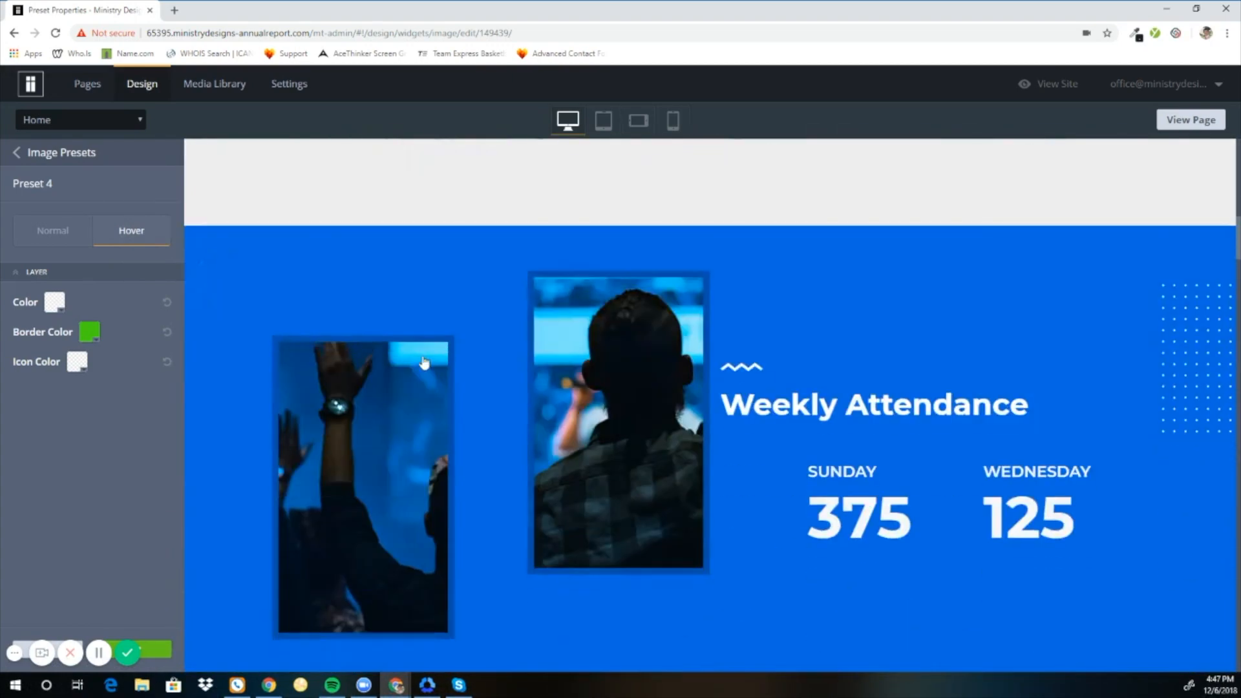
scroll(424, 362, "down", 5)
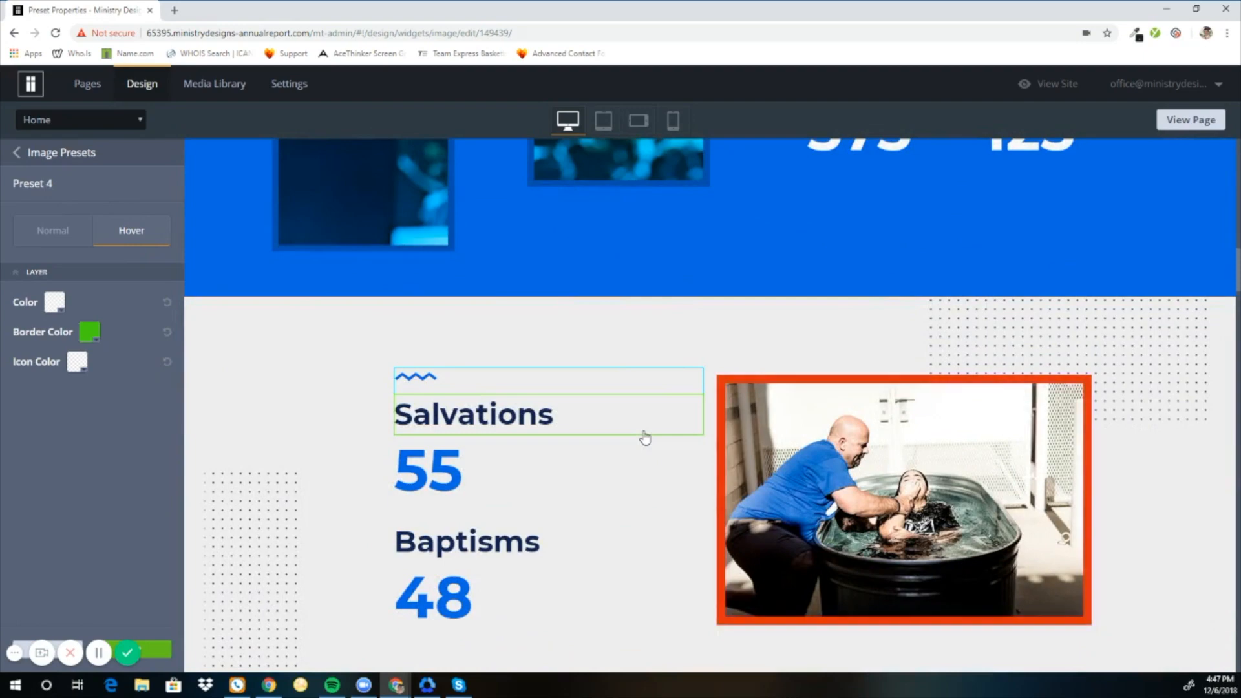
scroll(811, 453, "down", 15)
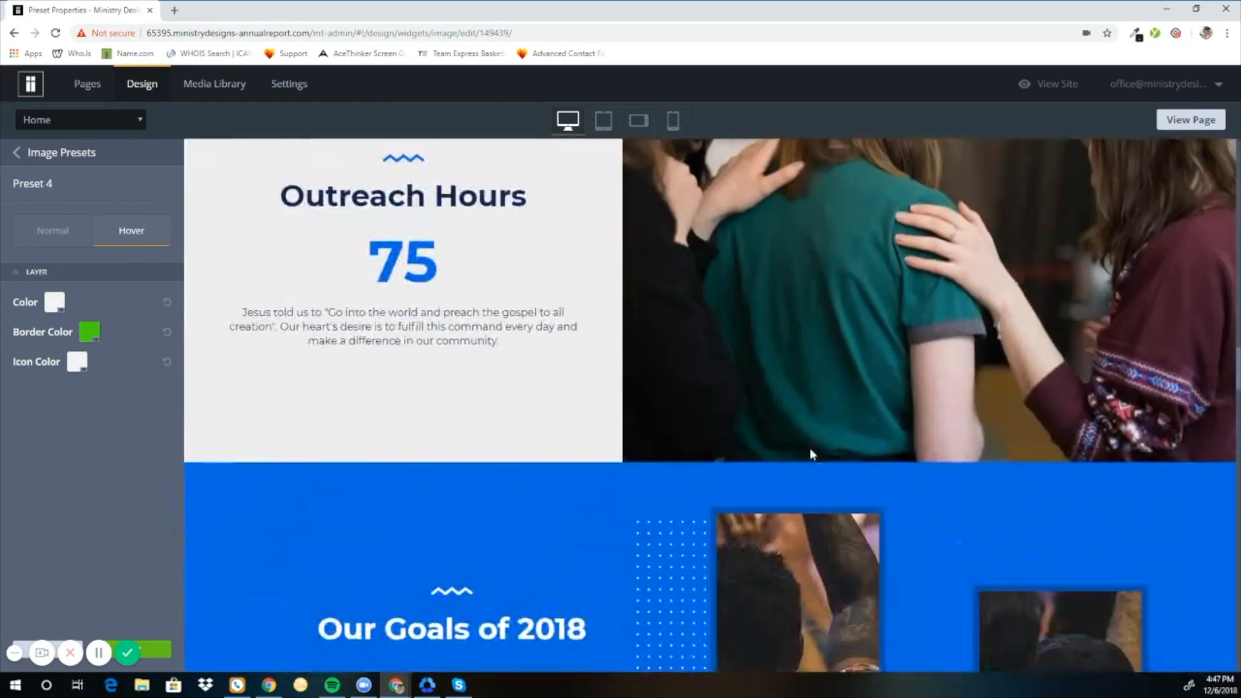
scroll(809, 447, "down", 10)
scroll(810, 452, "up", 5)
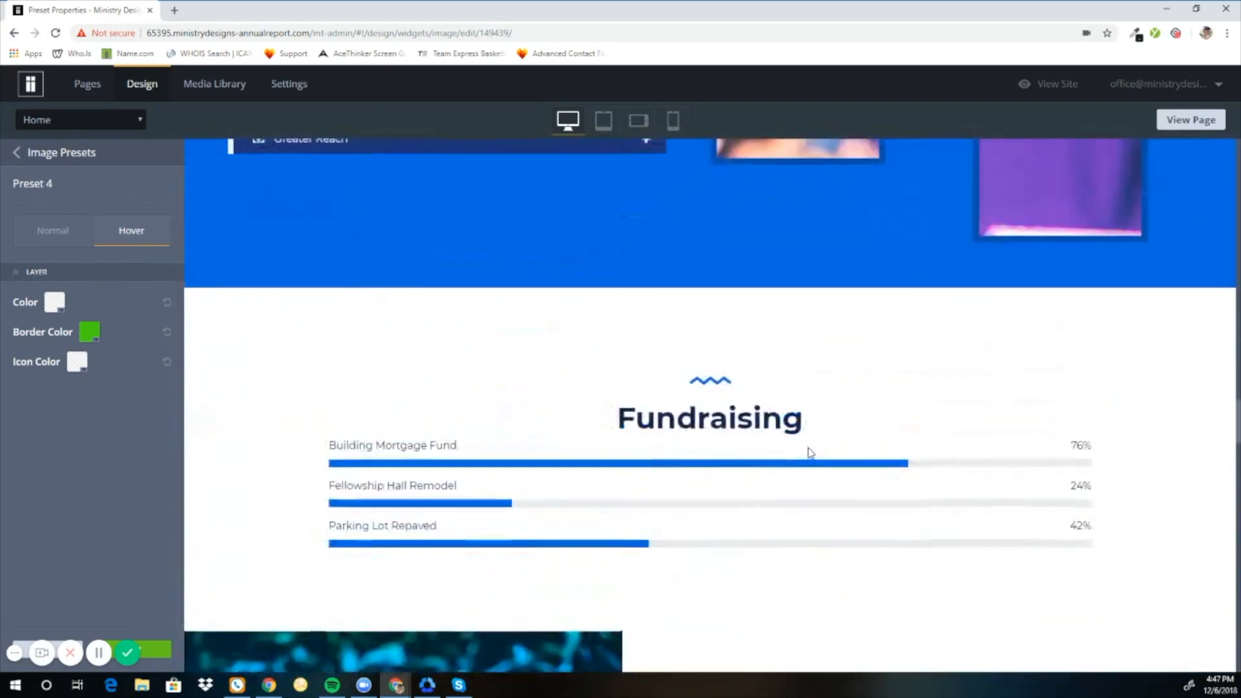
scroll(809, 452, "up", 20)
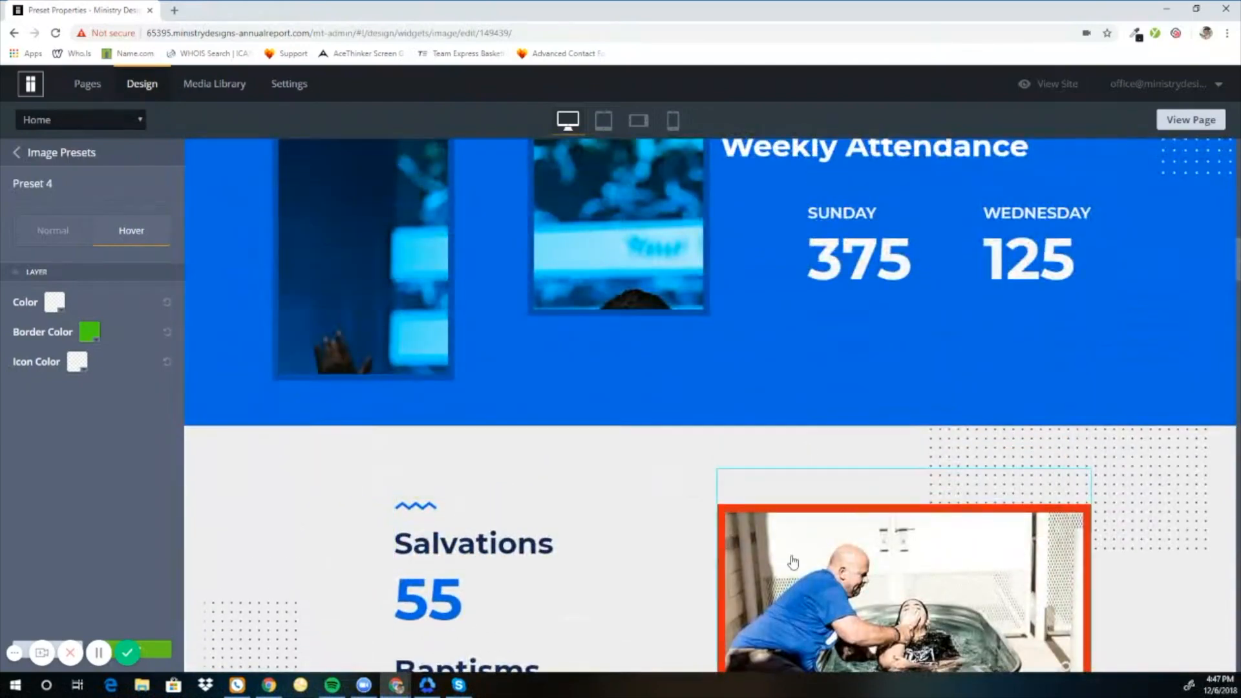
scroll(797, 559, "up", 10)
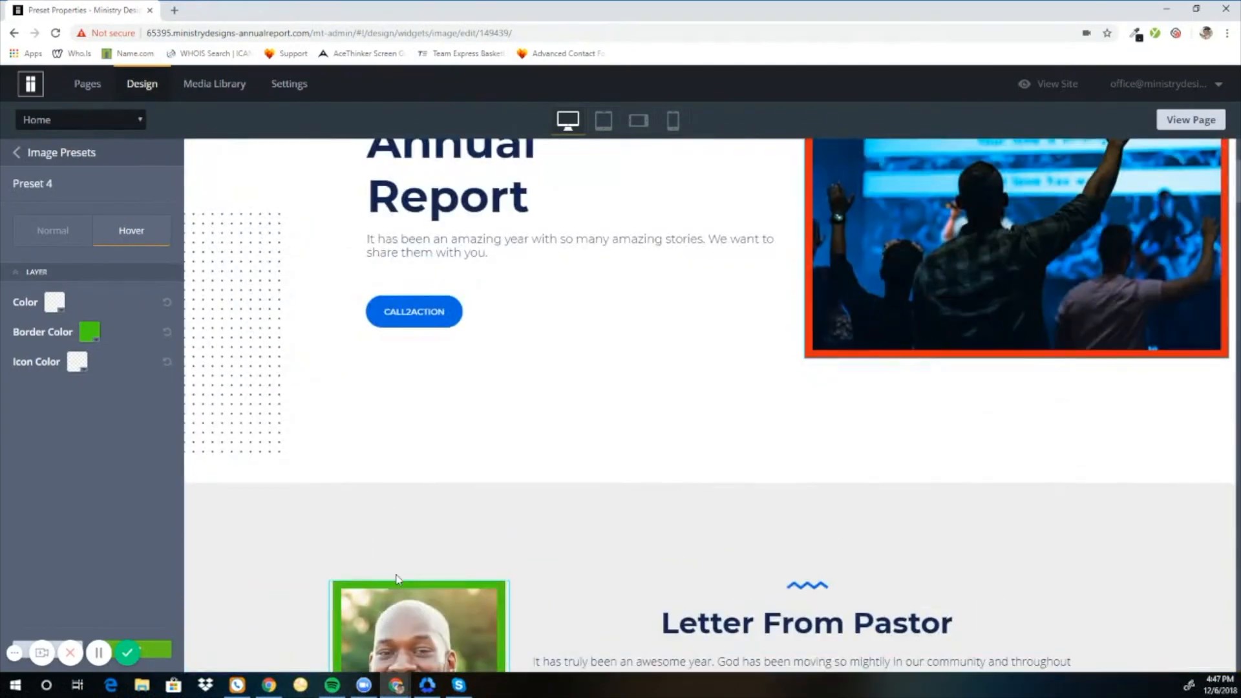
Discard the image preset changes and return to the list of widget designs.
left_click(29, 160)
left_click(570, 401)
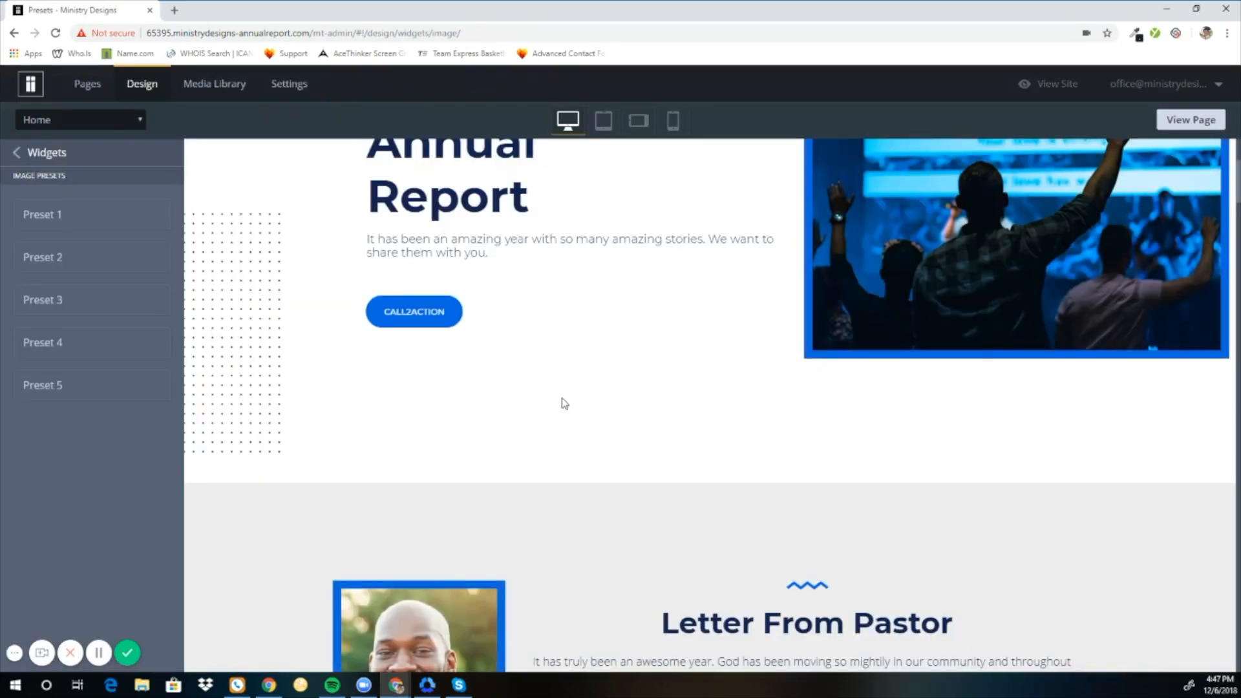
left_click(50, 153)
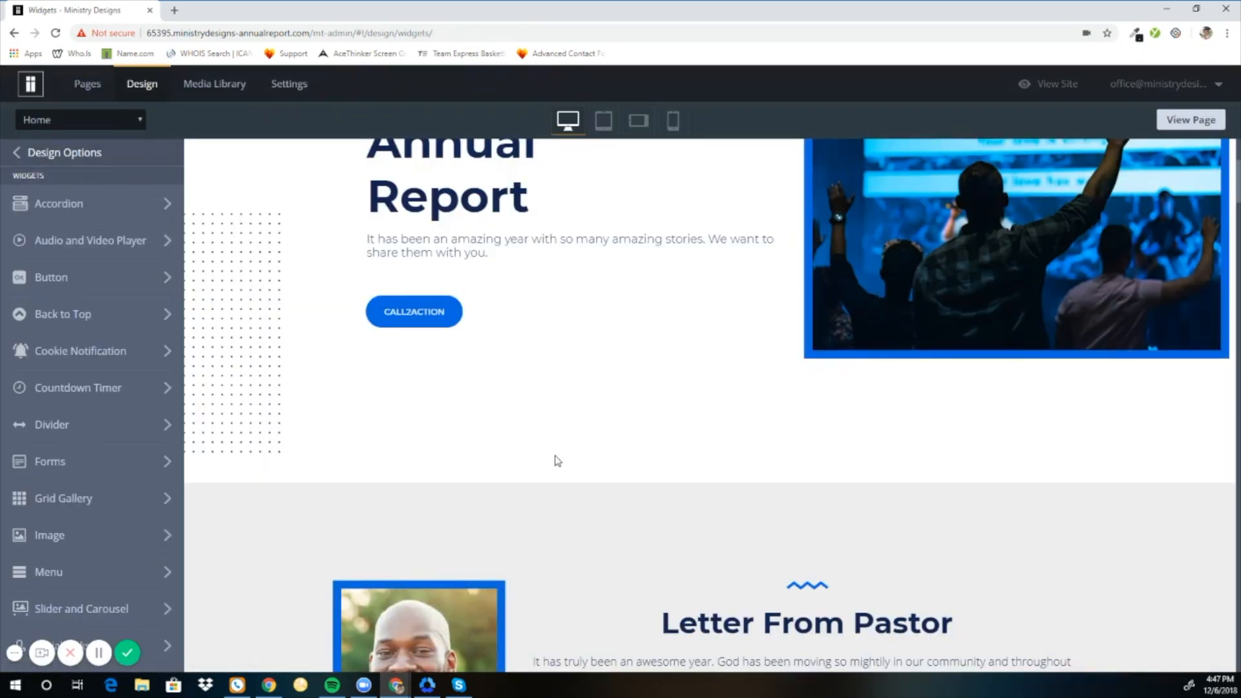
Open the preset of the CALL2ACTION button and try Georgia as its font.
left_click(454, 319)
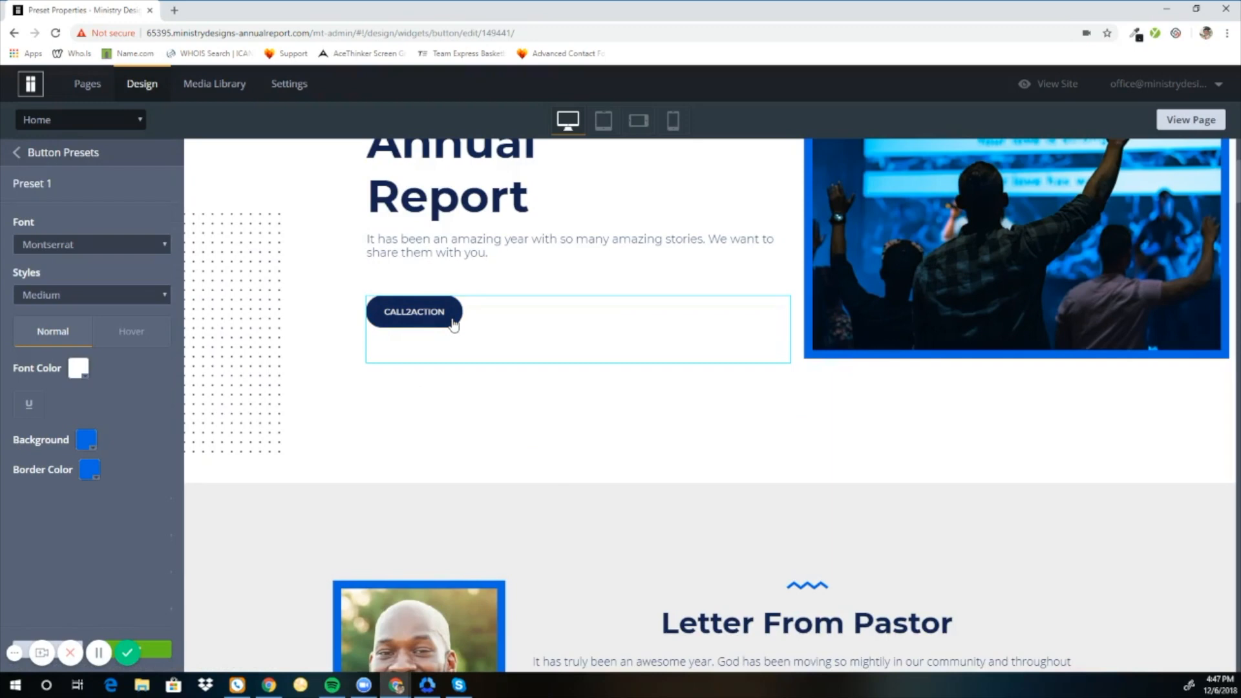
left_click_drag(29, 187, 4, 182)
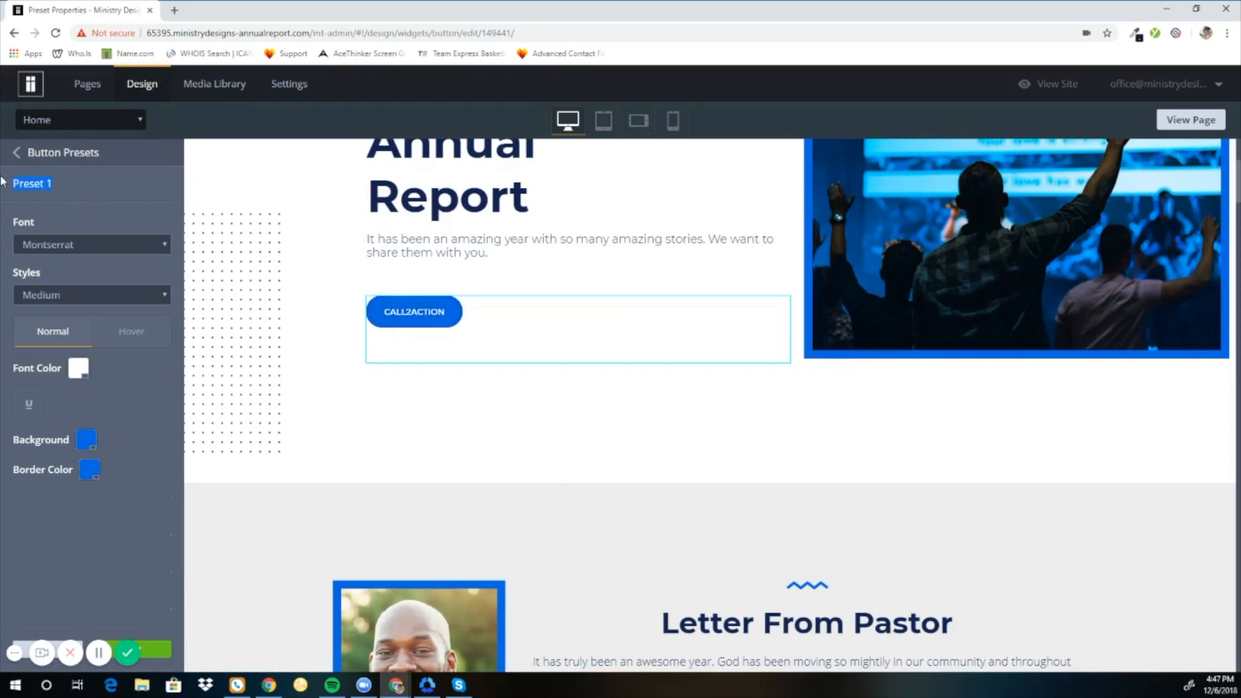
left_click(68, 245)
left_click(68, 308)
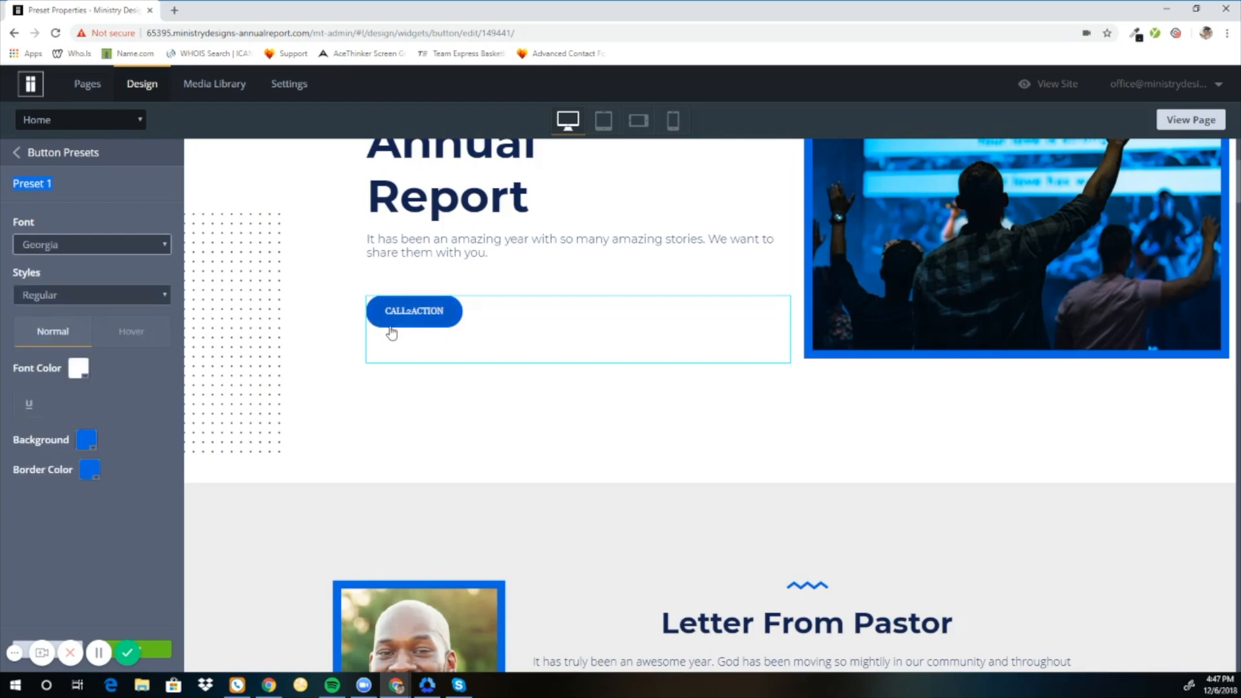
Try a near-black font color and the light purple additional color as the background for button Preset 1.
left_click(84, 374)
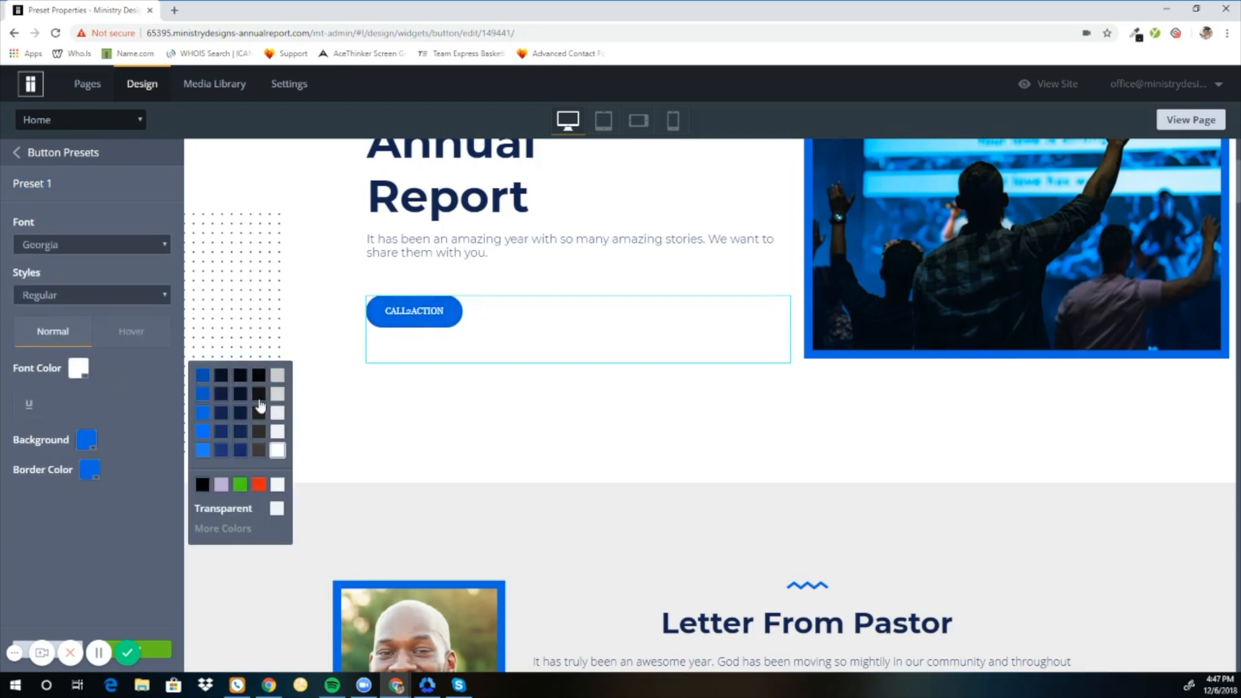
left_click(260, 417)
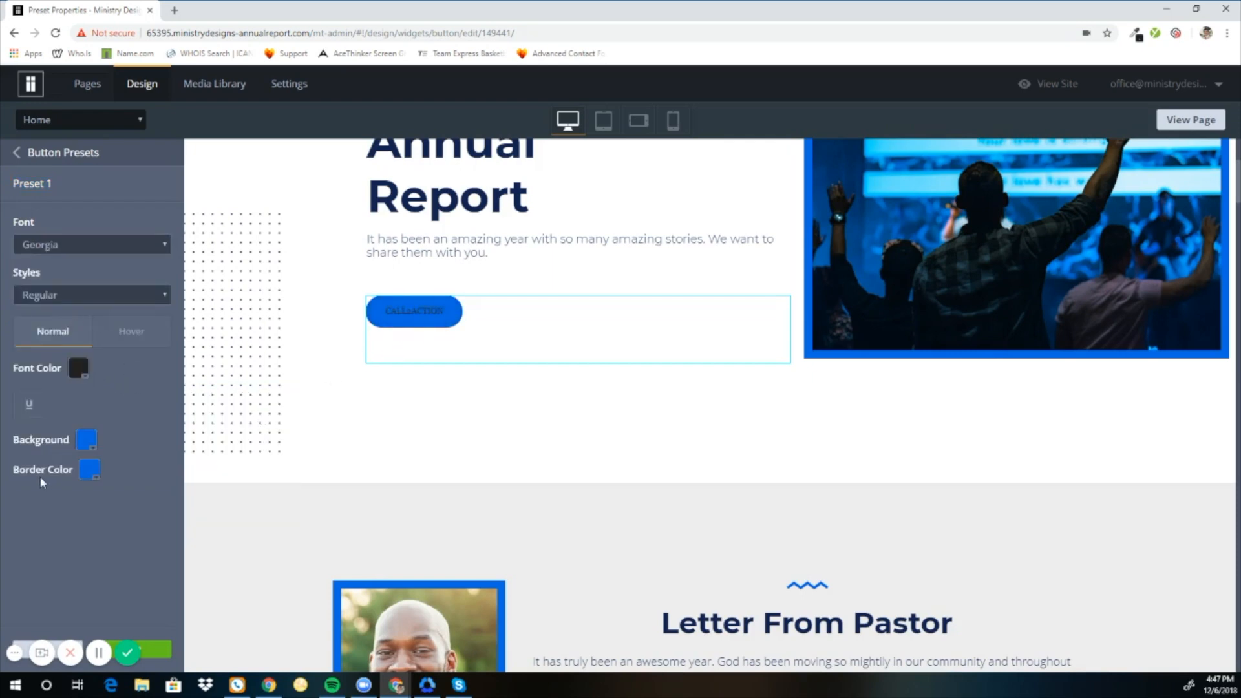
left_click(81, 445)
left_click(221, 266)
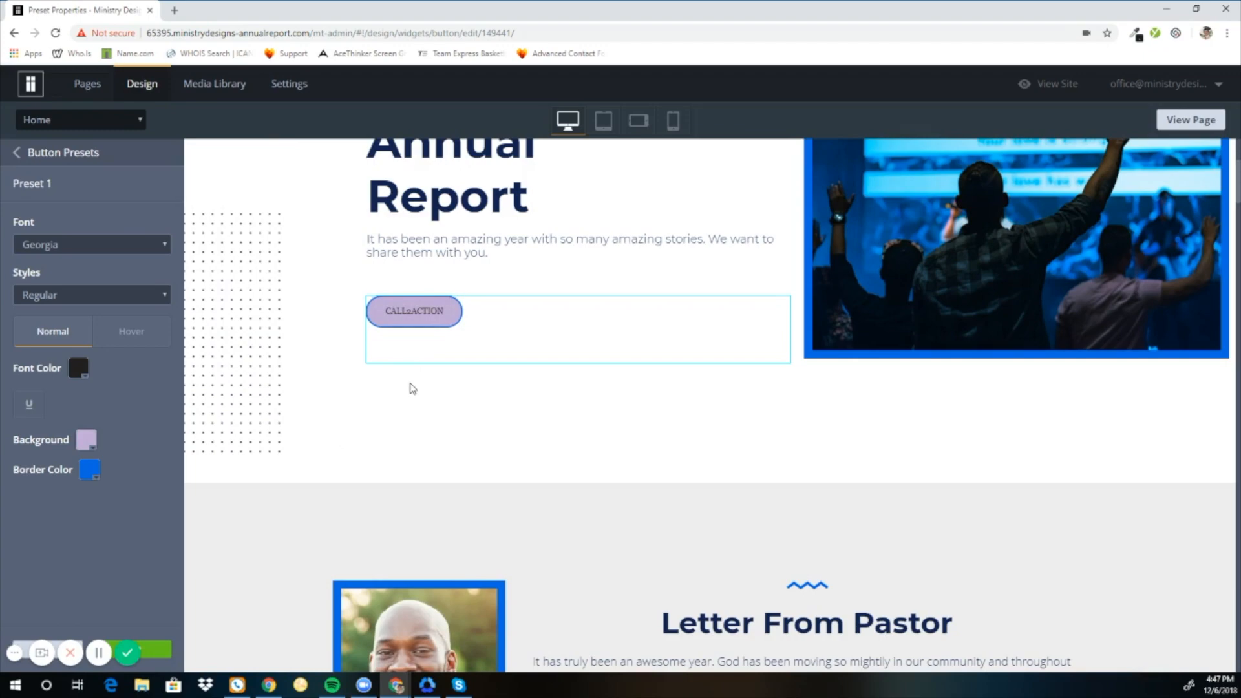
Check the restyled Donate to Missions button under Mission Work and discard the button preset changes.
scroll(412, 388, "down", 20)
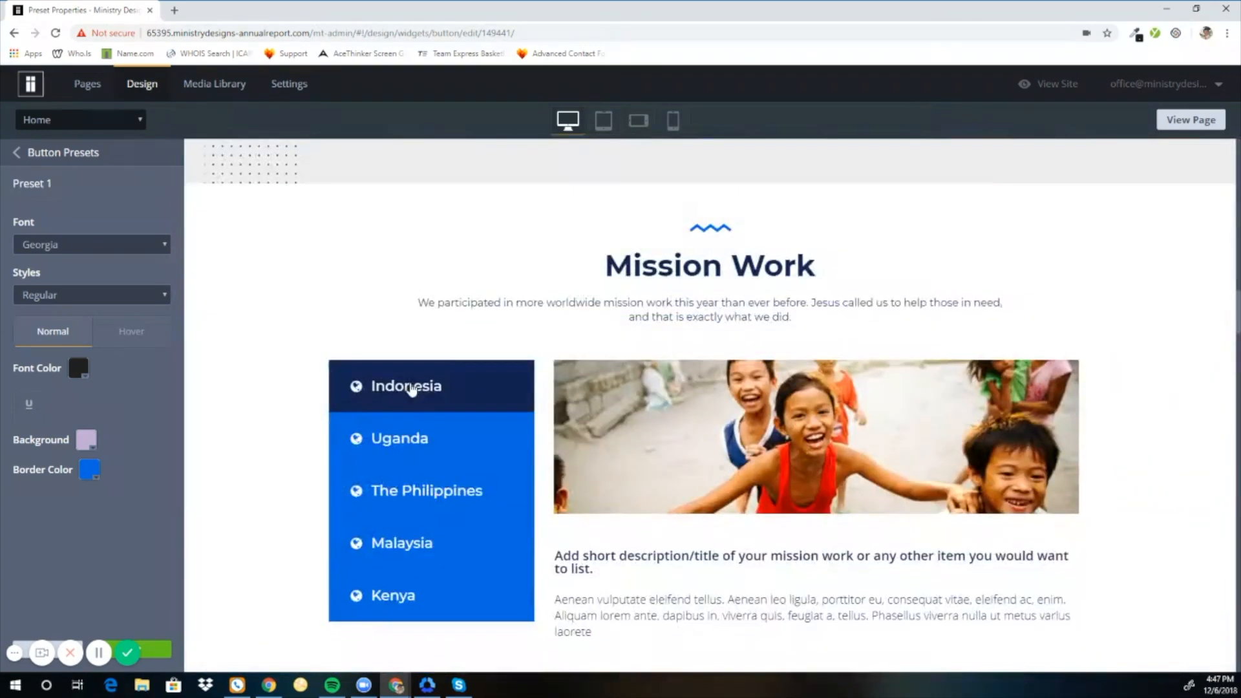
scroll(411, 387, "down", 5)
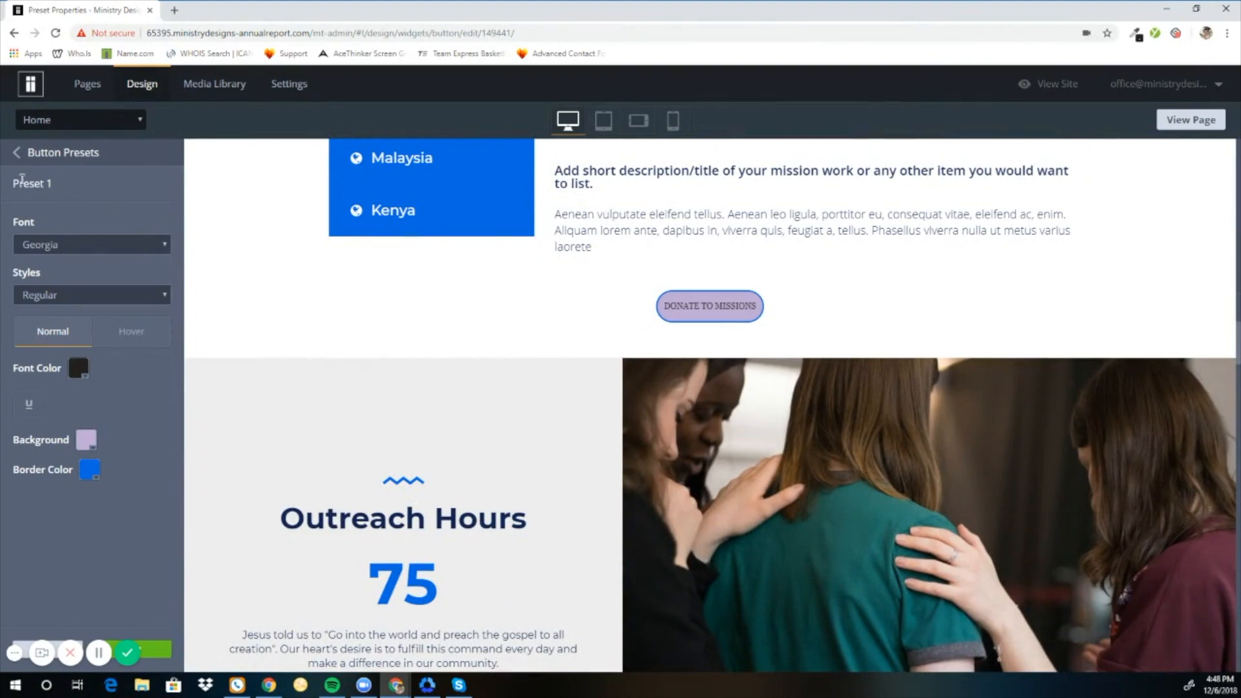
left_click(17, 154)
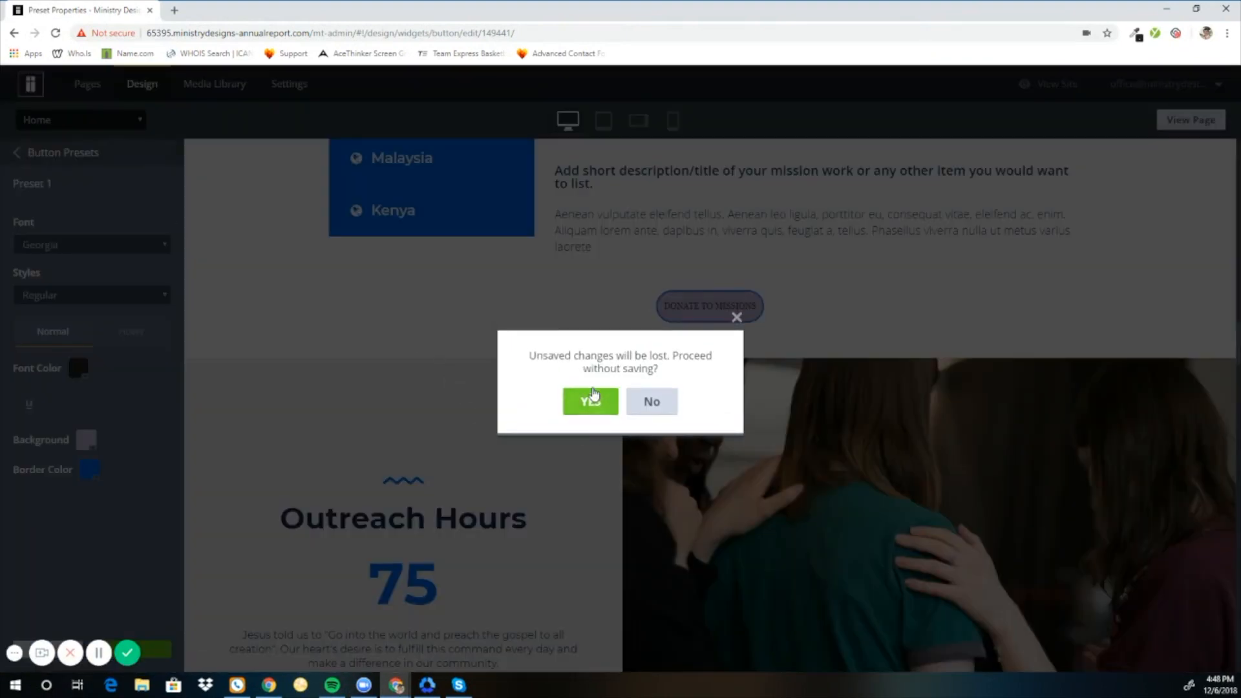
left_click(595, 401)
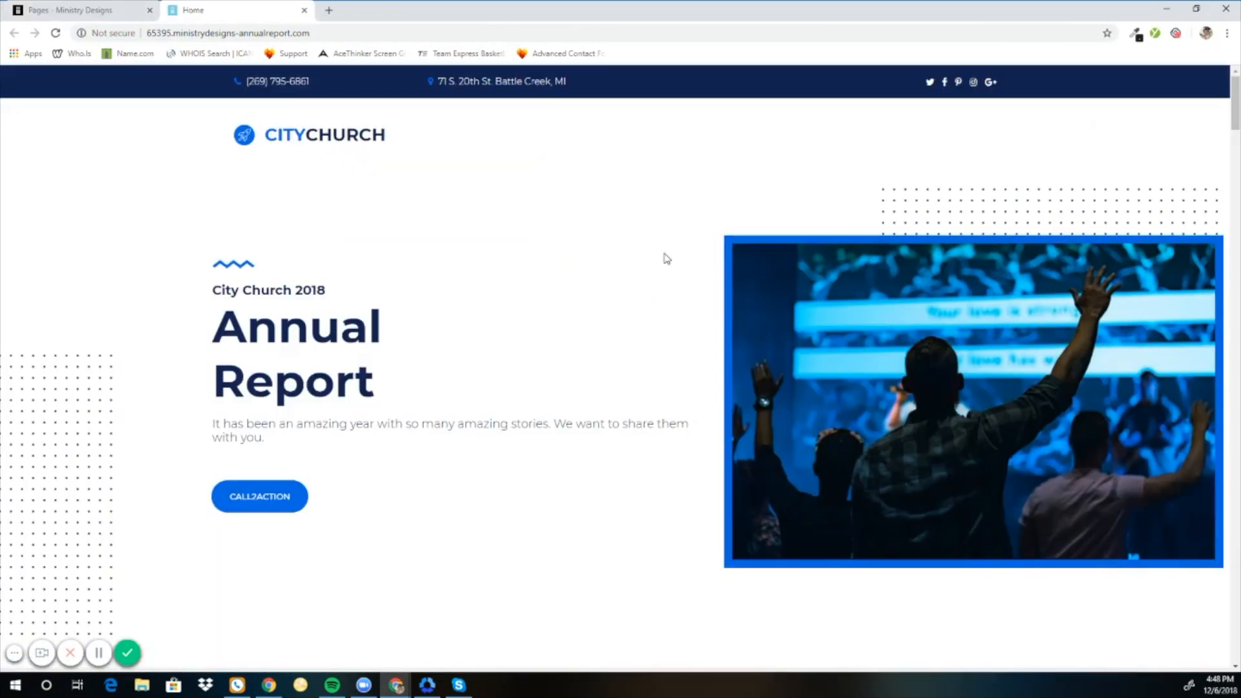